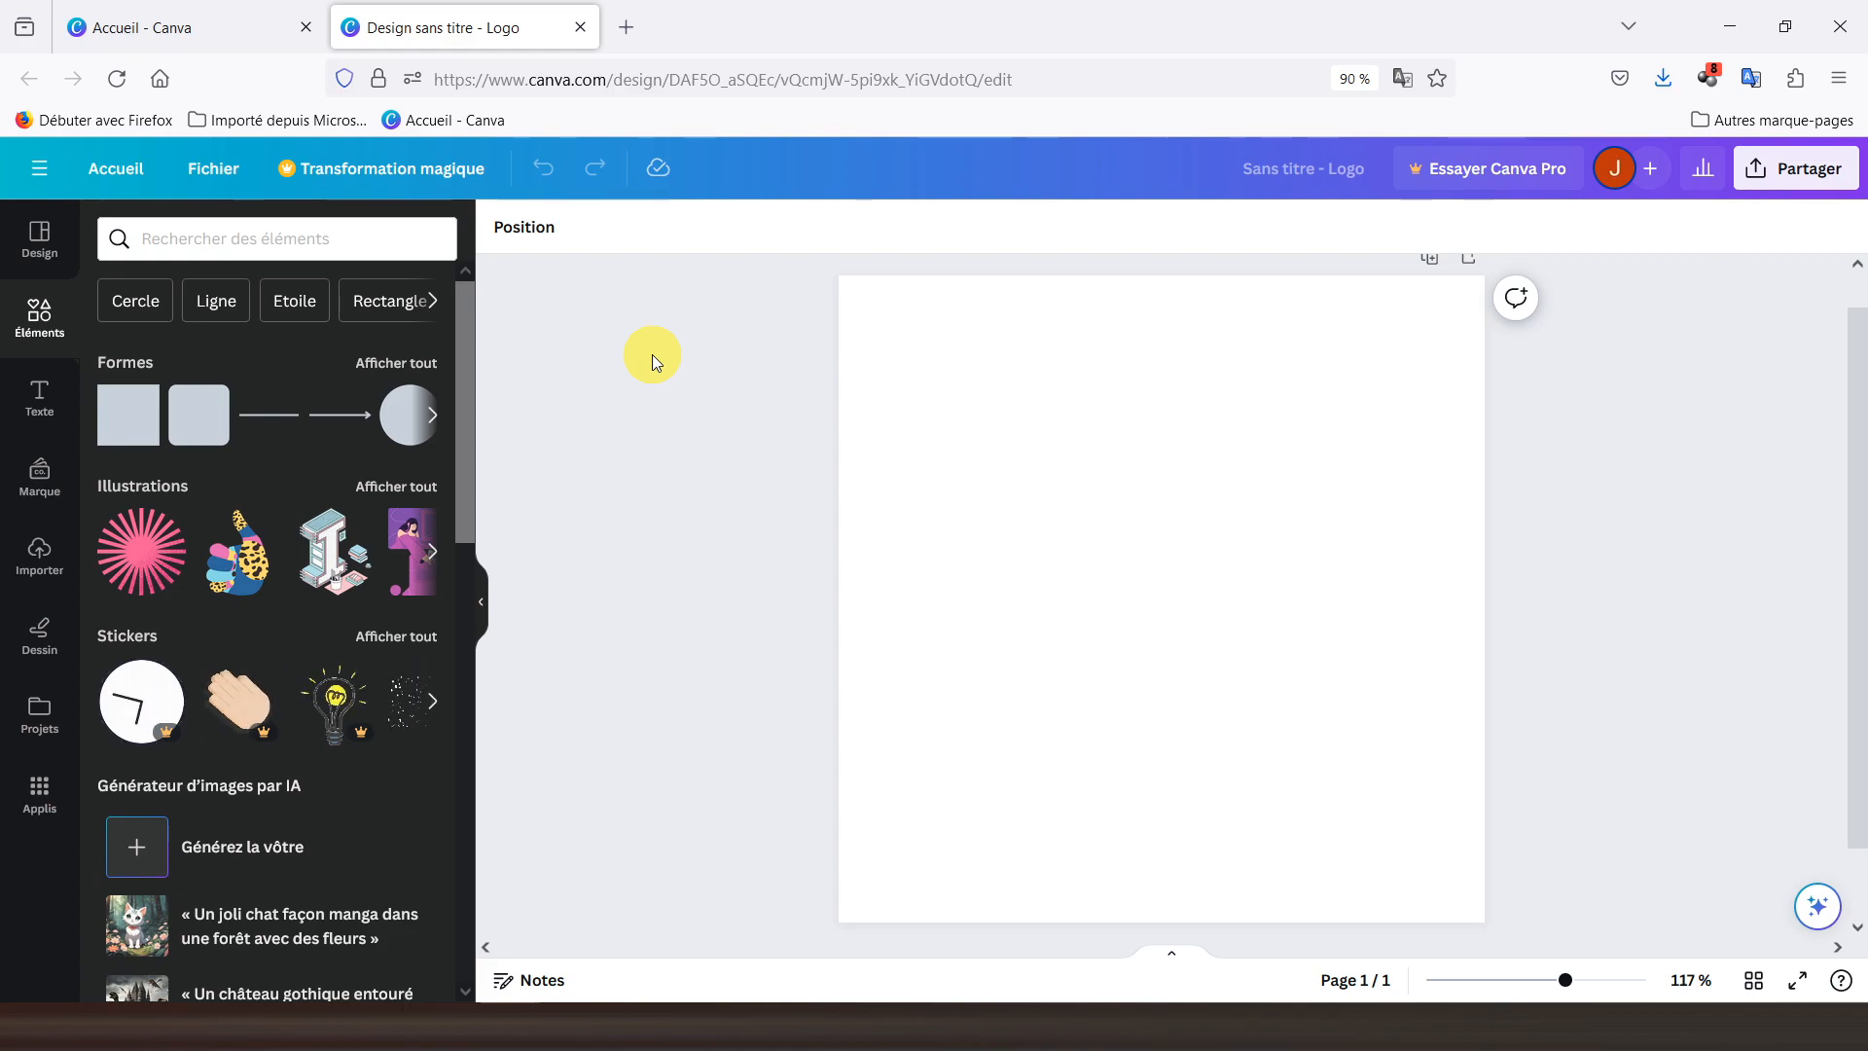
Search the elements library for "tv" and show all matching illustrations.
{"action": "left_click", "coordinate": [195, 244]}
{"action": "type", "text": "tv"}
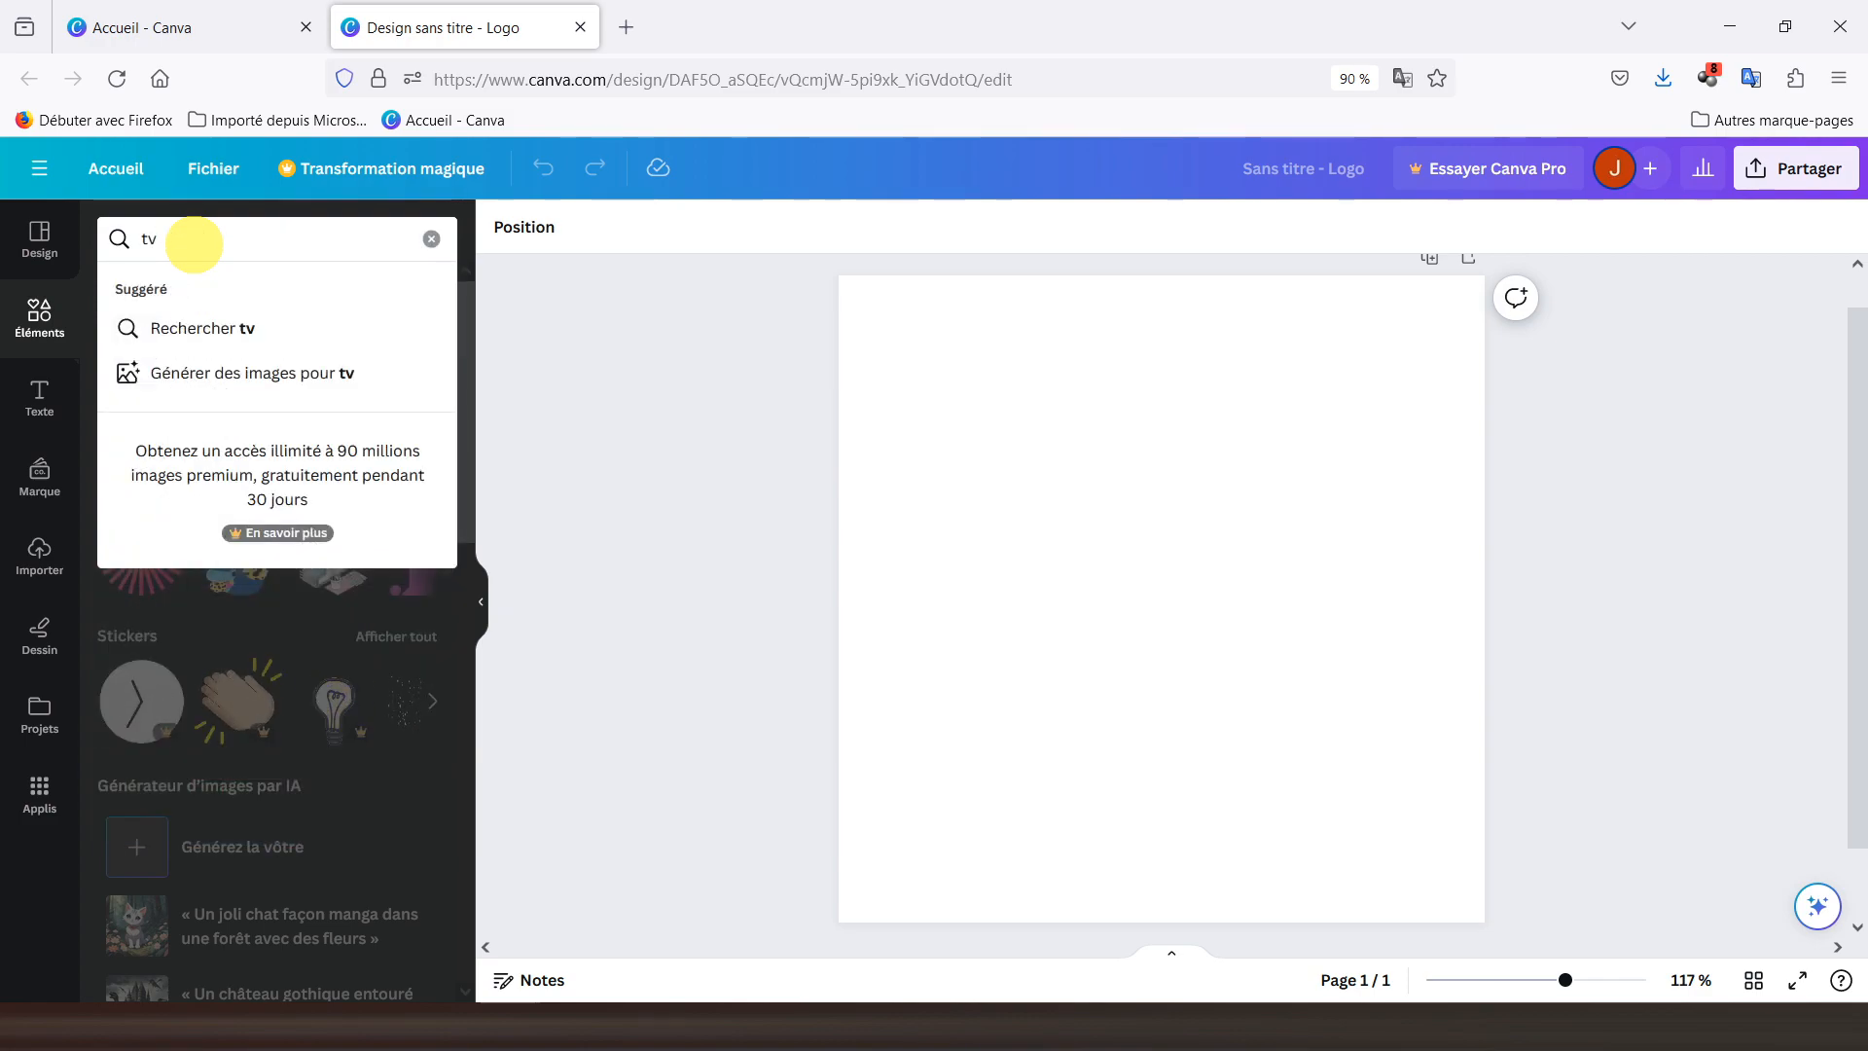
{"action": "key", "text": "Return"}
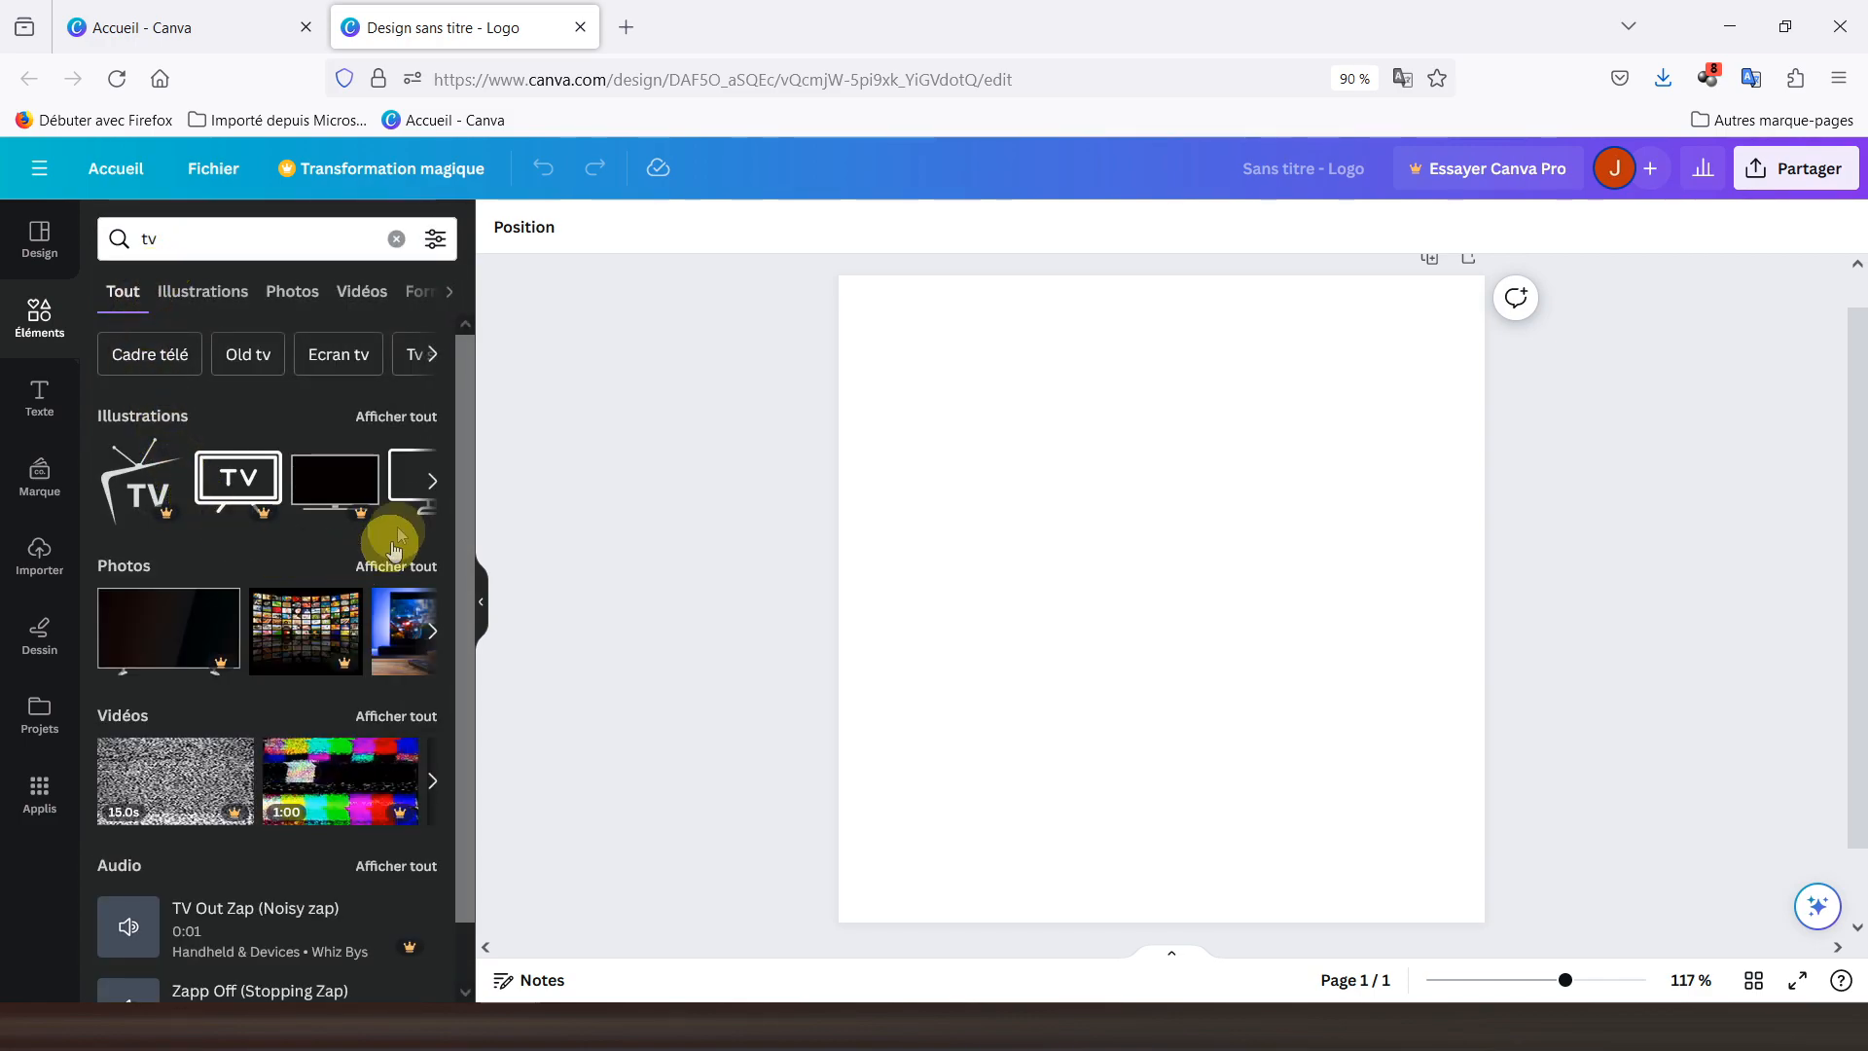
{"action": "left_click", "coordinate": [393, 424]}
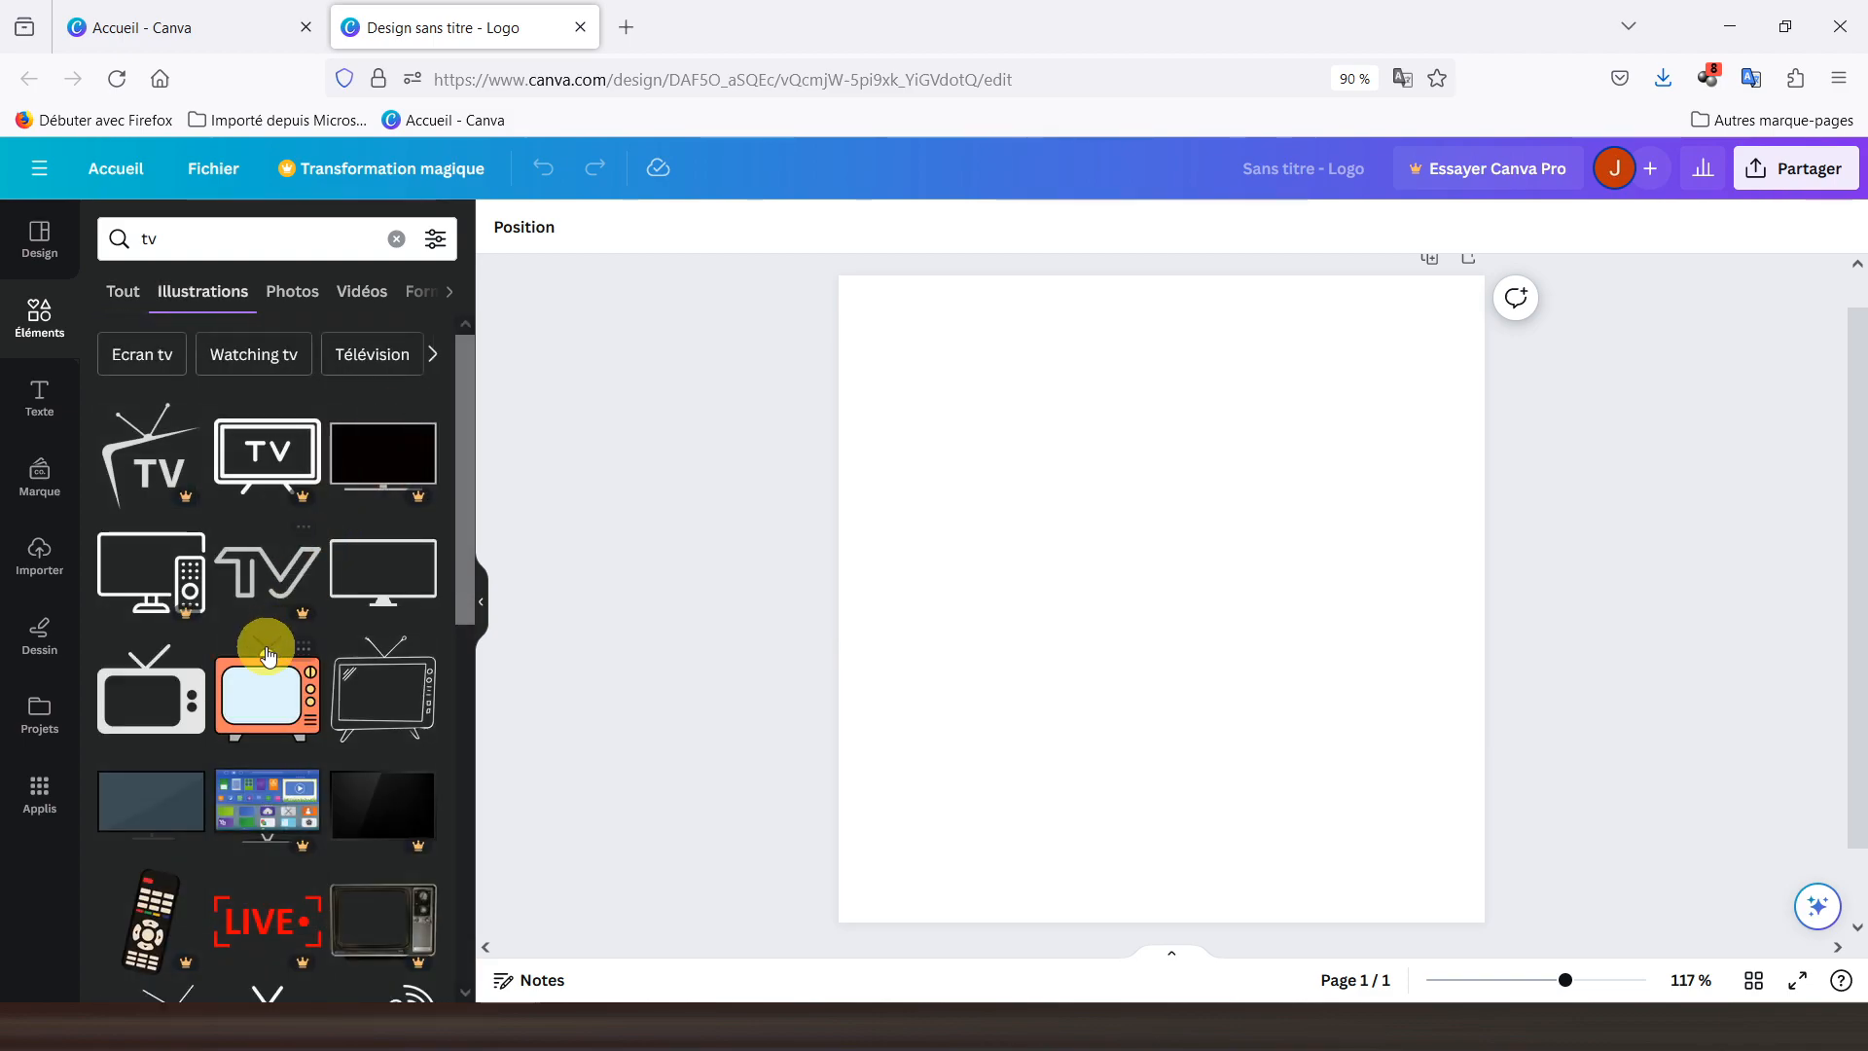
Open the details of the "An Old Retro Television" illustration and display all of its keywords.
{"action": "scroll", "coordinate": [267, 654], "scroll_direction": "down", "scroll_amount": 5}
{"action": "scroll", "coordinate": [276, 692], "scroll_direction": "down", "scroll_amount": 2}
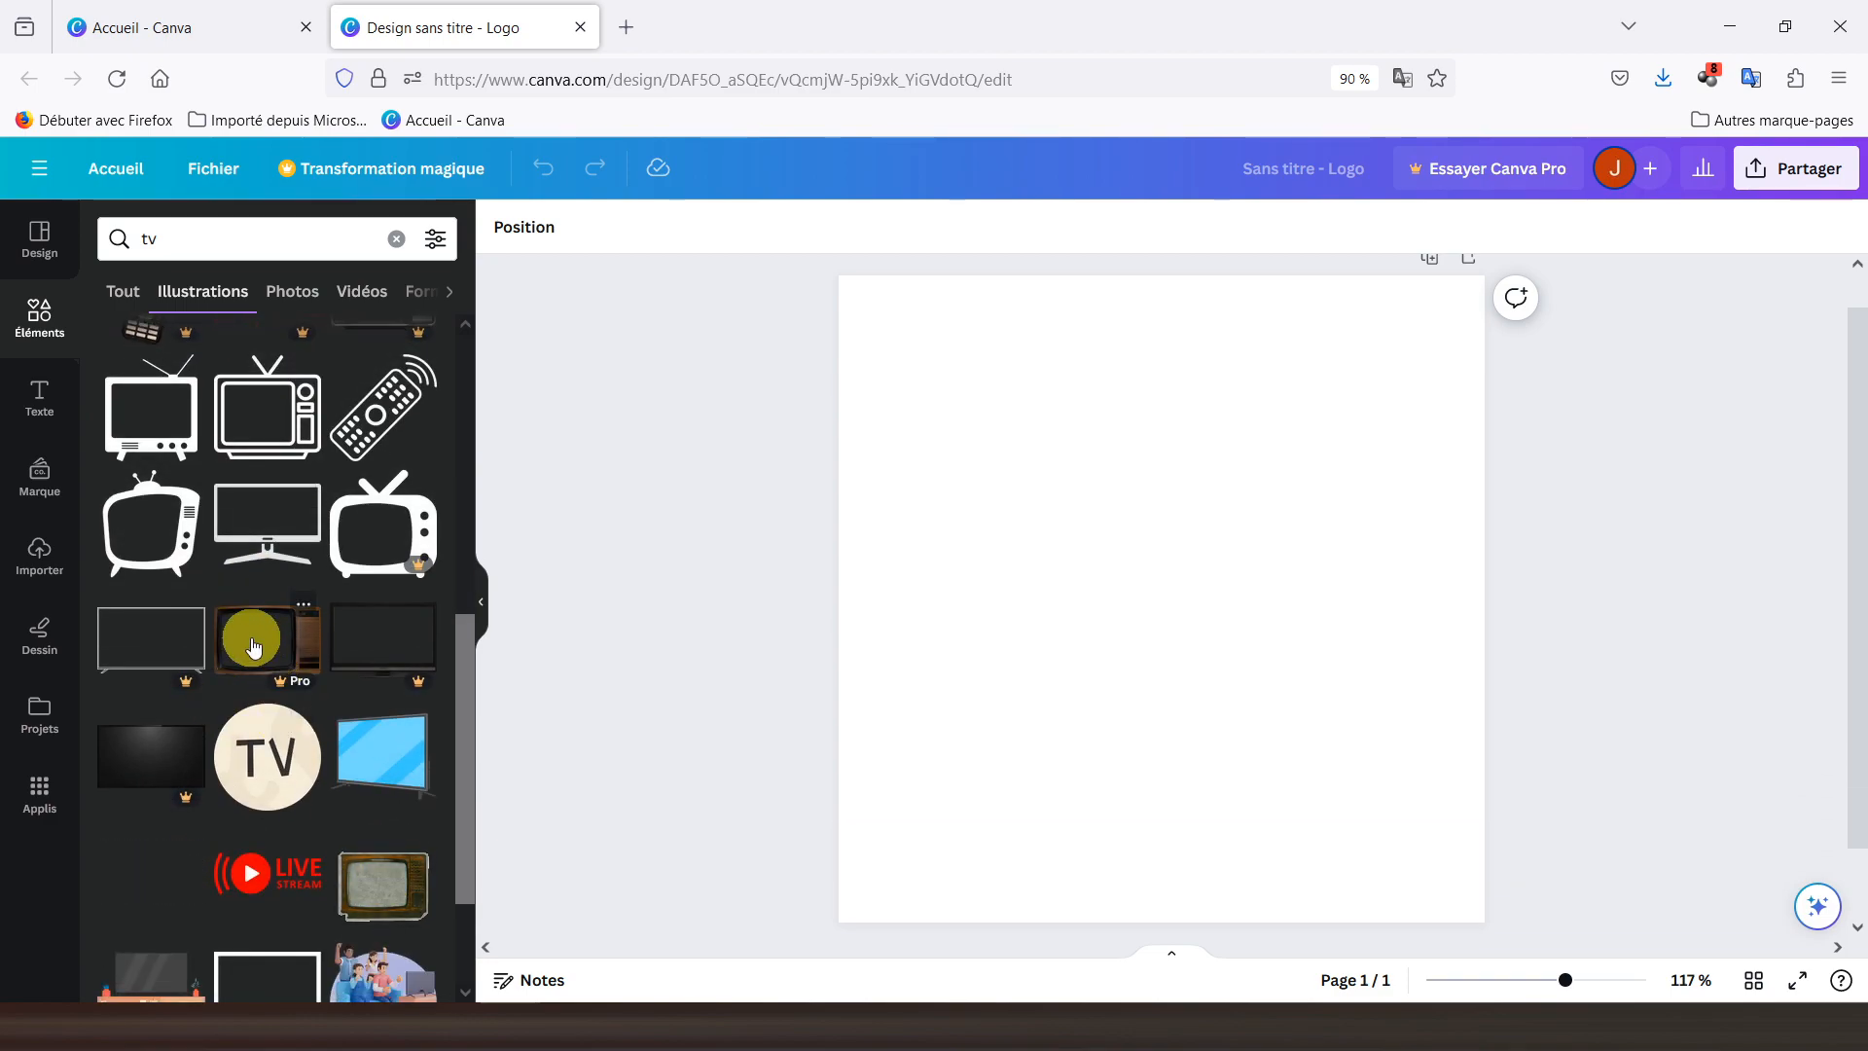
{"action": "left_click", "coordinate": [304, 607]}
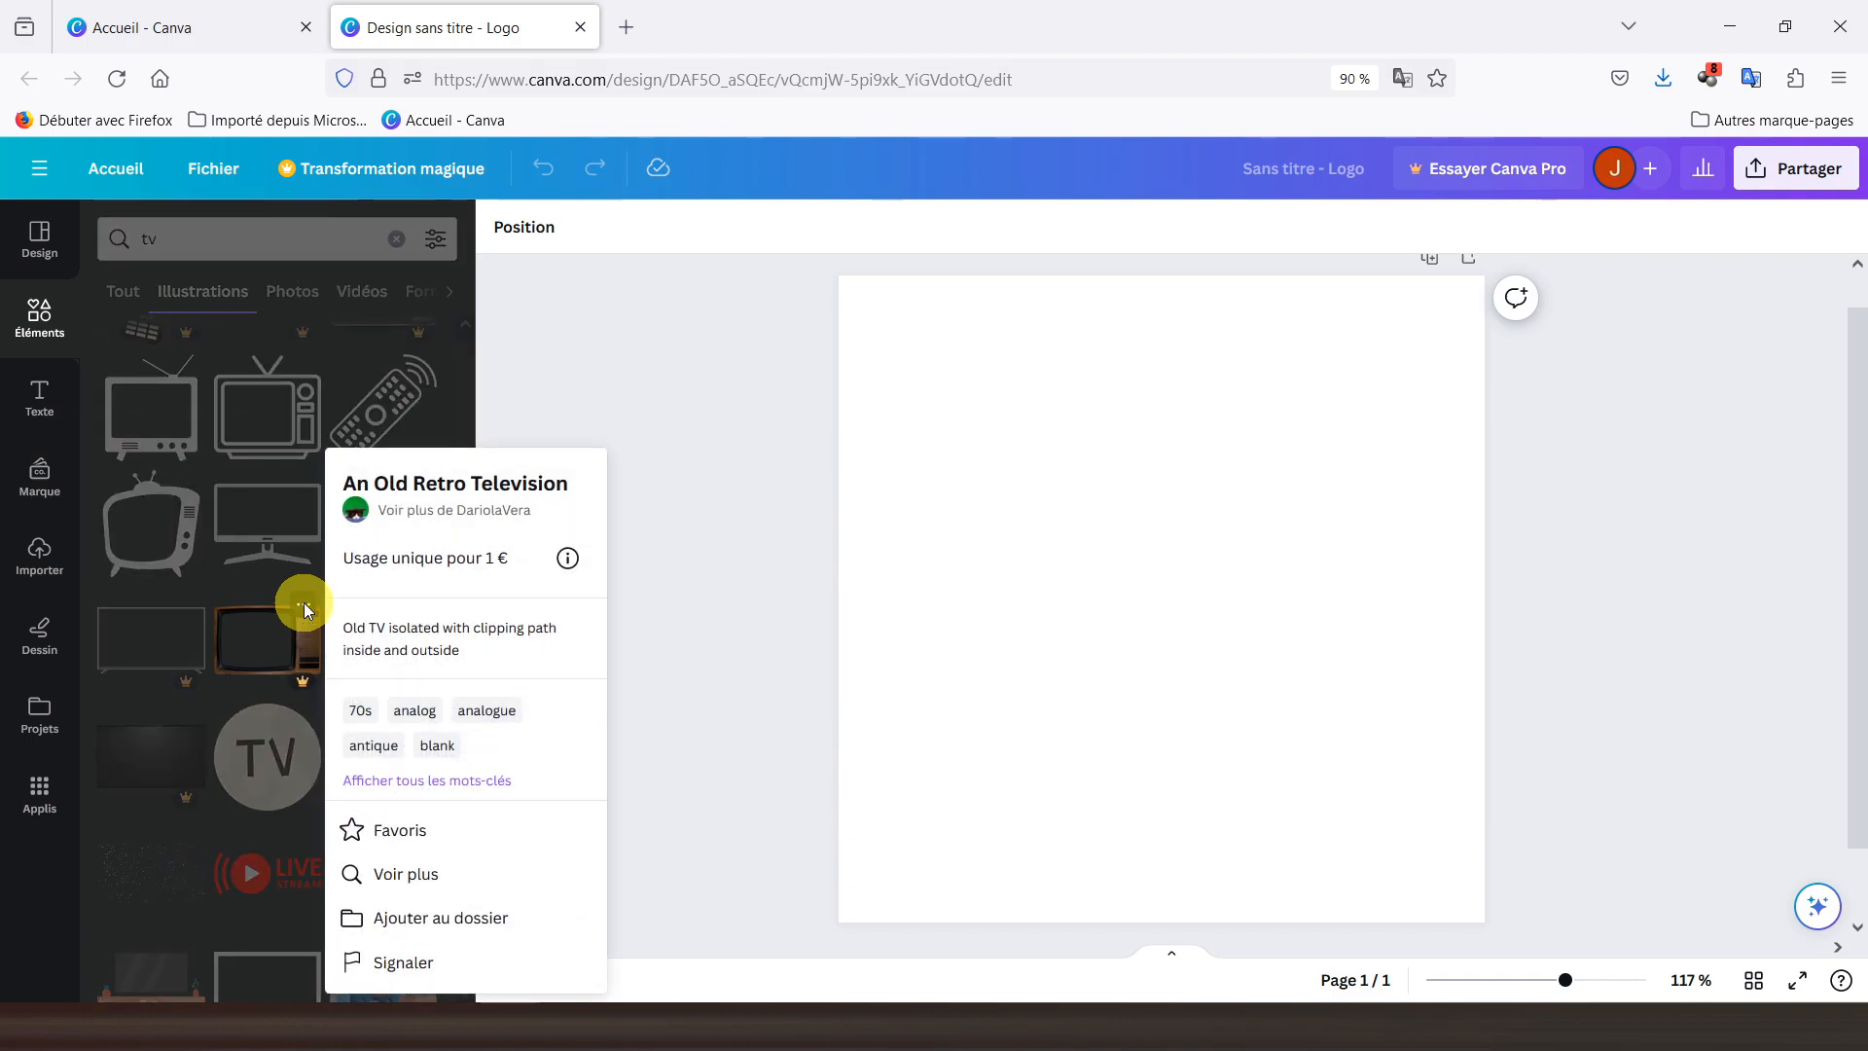
{"action": "left_click", "coordinate": [413, 788]}
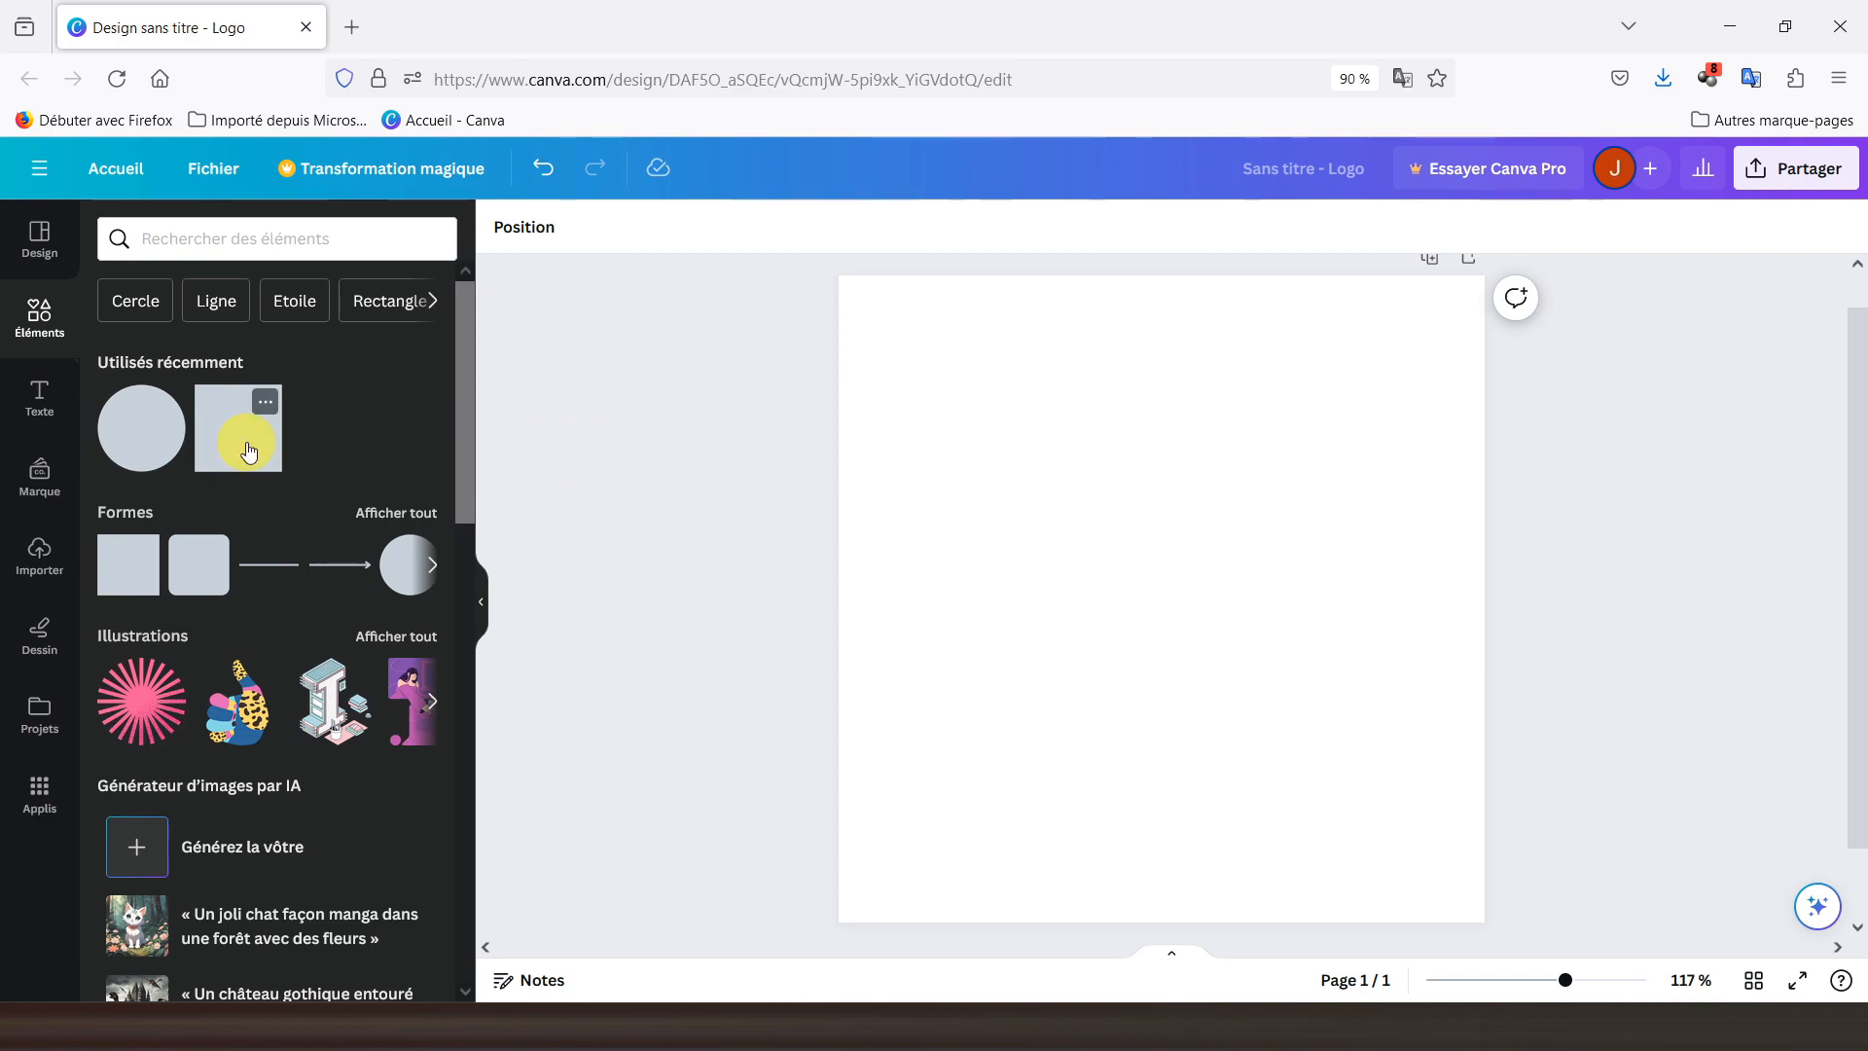
Add a square shape, enlarge it into a wide grey rectangle and centre it on the page.
{"action": "left_click_drag", "start_coordinate": [1063, 500], "coordinate": [919, 423]}
{"action": "left_click", "coordinate": [855, 554]}
{"action": "left_click_drag", "start_coordinate": [1021, 521], "coordinate": [1083, 570]}
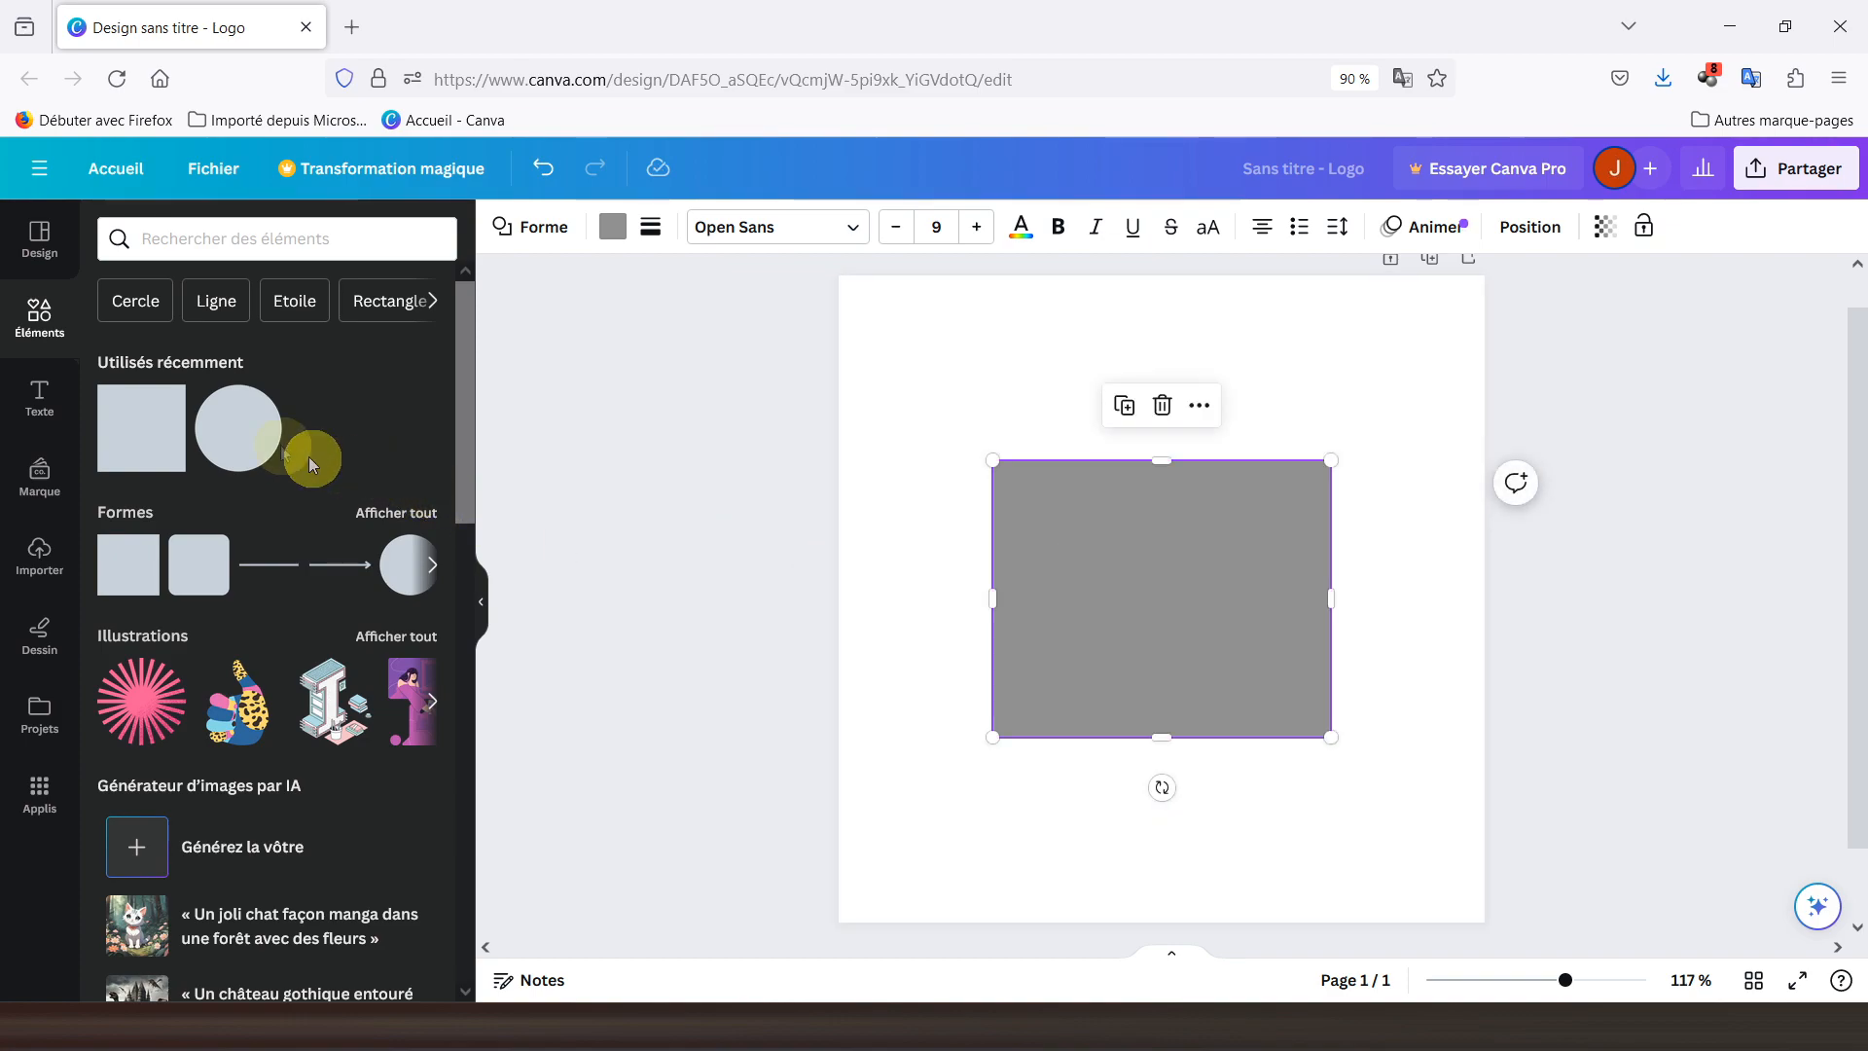
Add a circle shape, fill it with black and move it to the page's lower-left corner.
{"action": "left_click", "coordinate": [245, 457]}
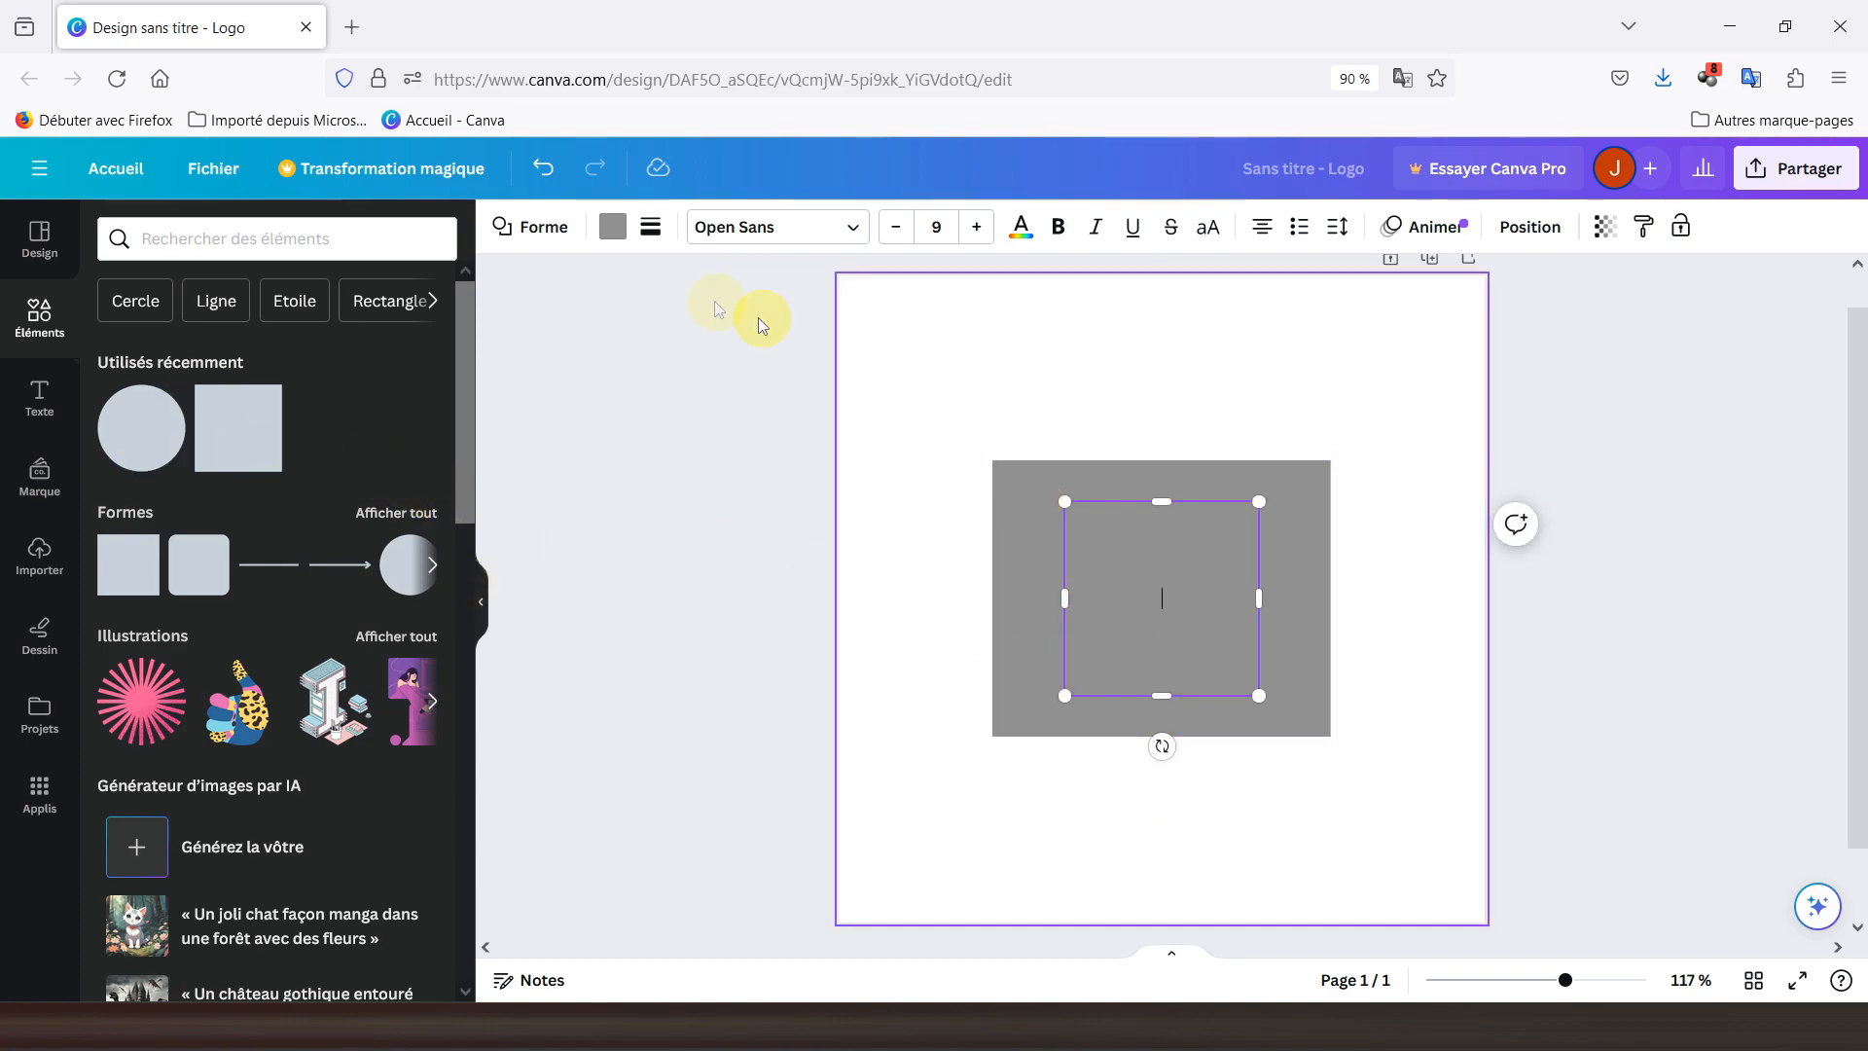
{"action": "left_click", "coordinate": [612, 232]}
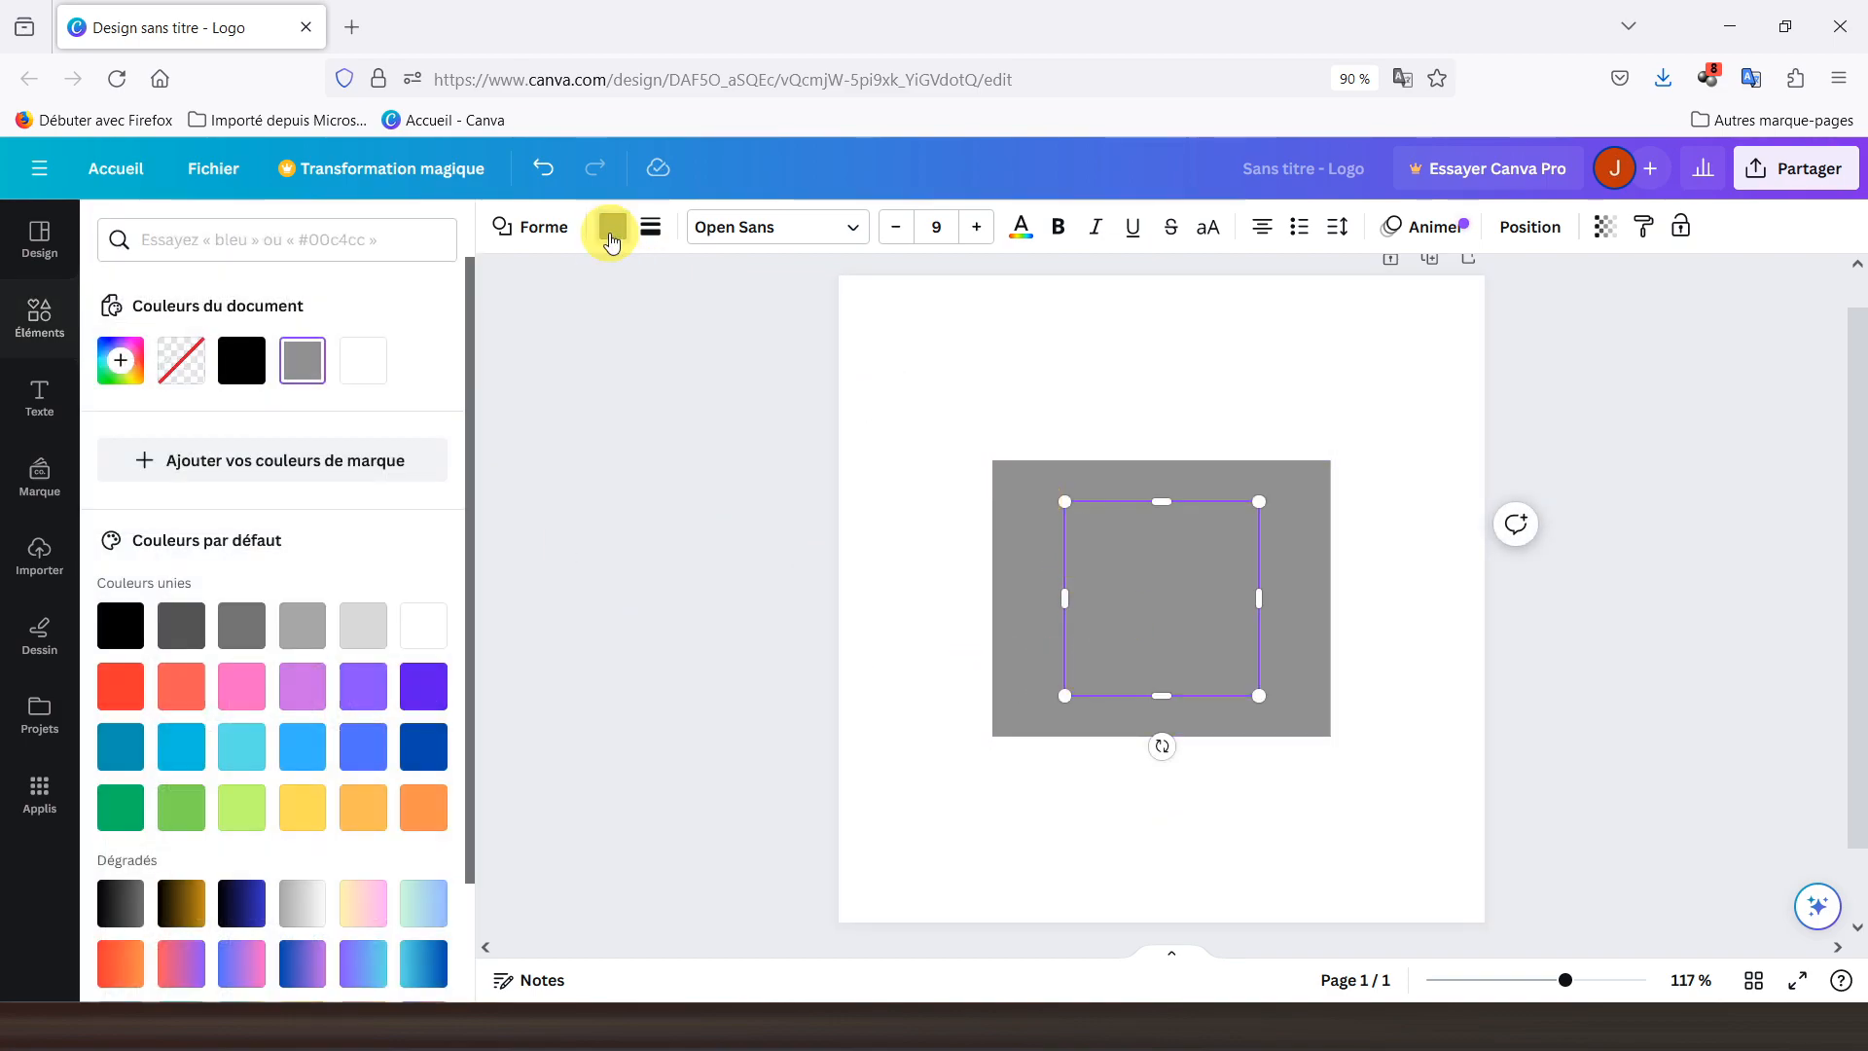
{"action": "left_click", "coordinate": [240, 361]}
{"action": "left_click", "coordinate": [867, 582]}
{"action": "left_click", "coordinate": [1146, 611]}
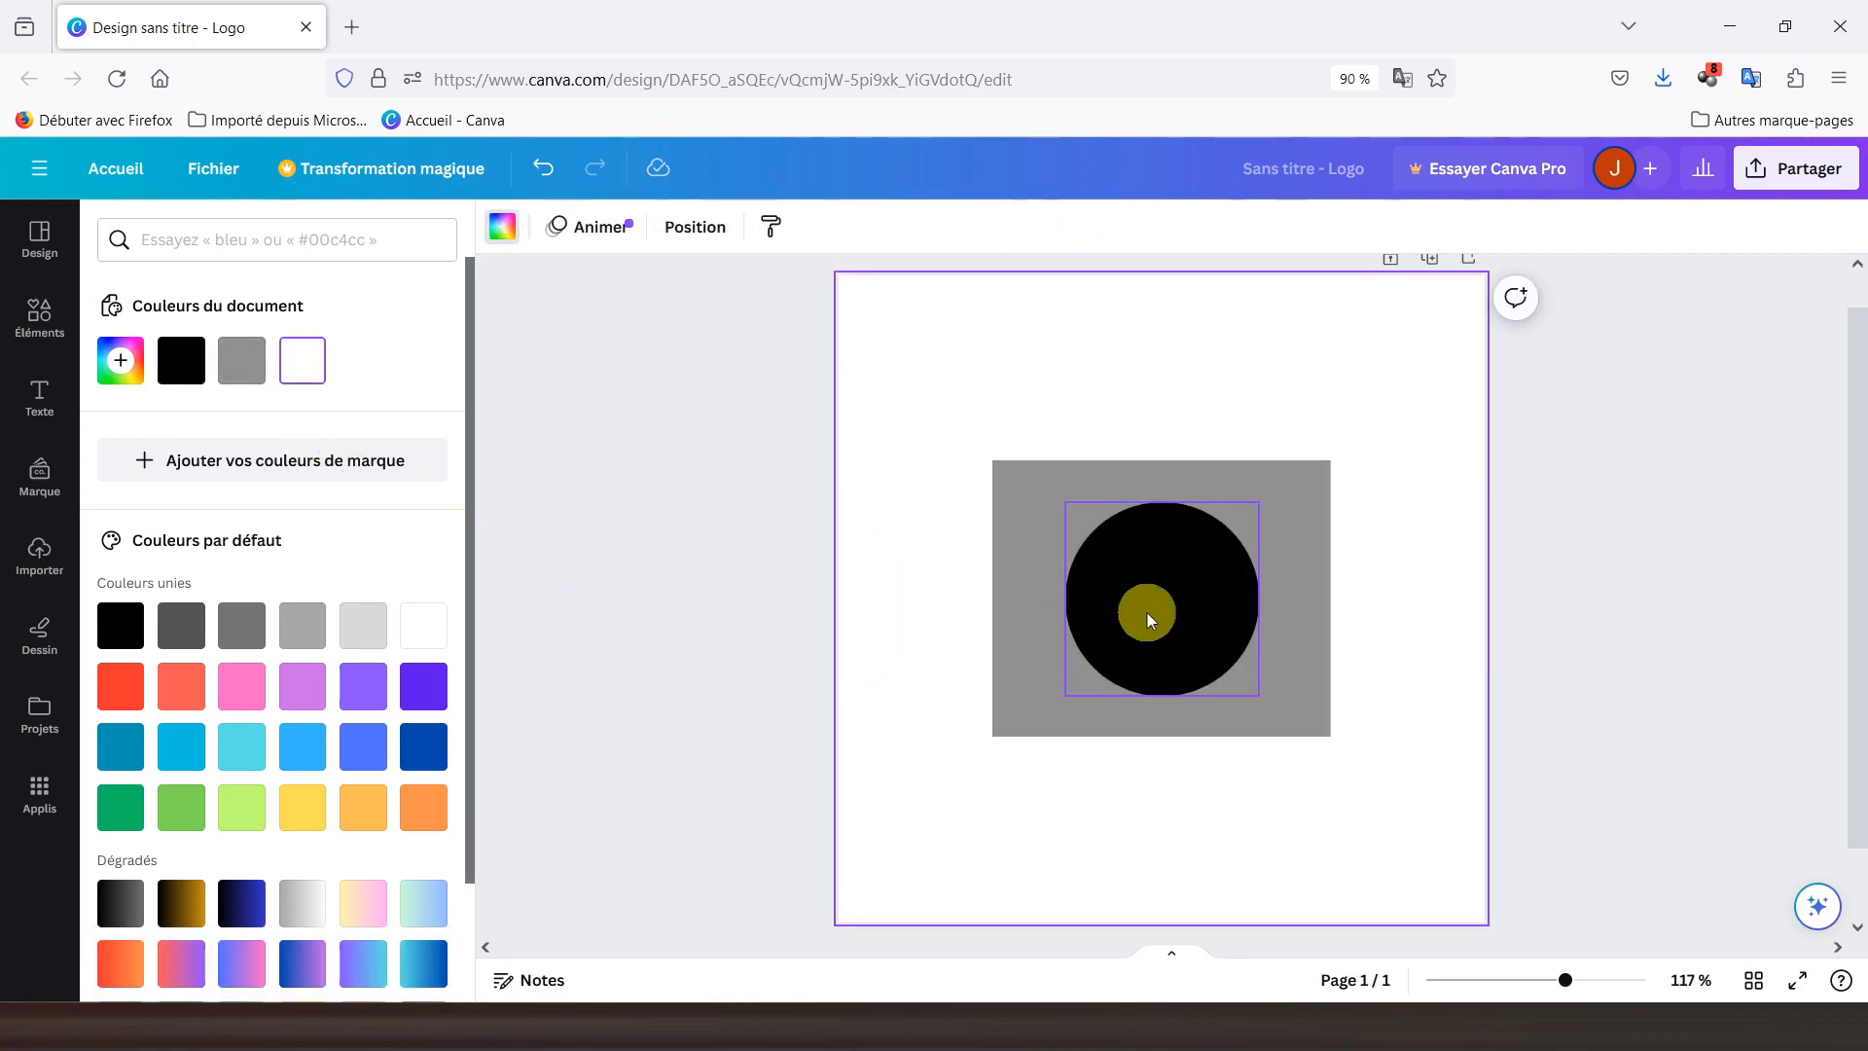
{"action": "left_click_drag", "start_coordinate": [1121, 632], "coordinate": [917, 841]}
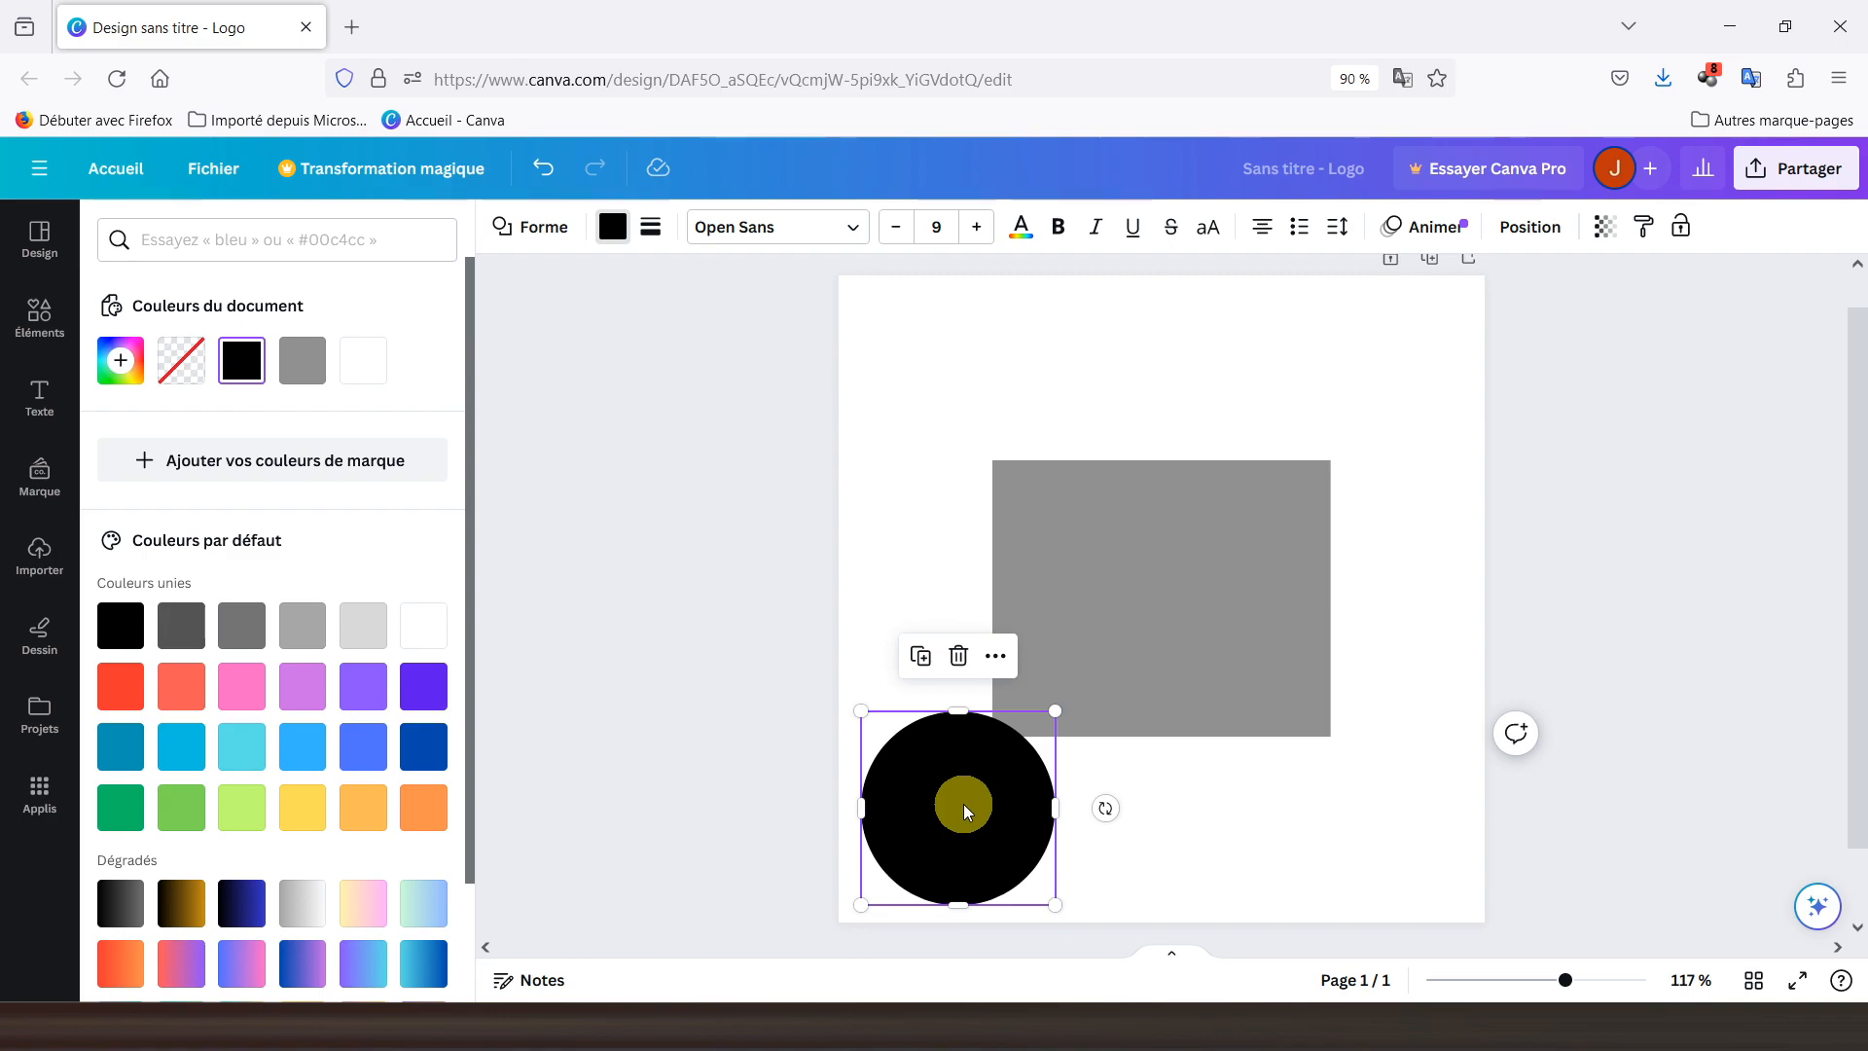
Select the circle and the grey rectangle together and align their centres both vertically and horizontally.
{"action": "left_click", "coordinate": [1096, 575], "text": "shift"}
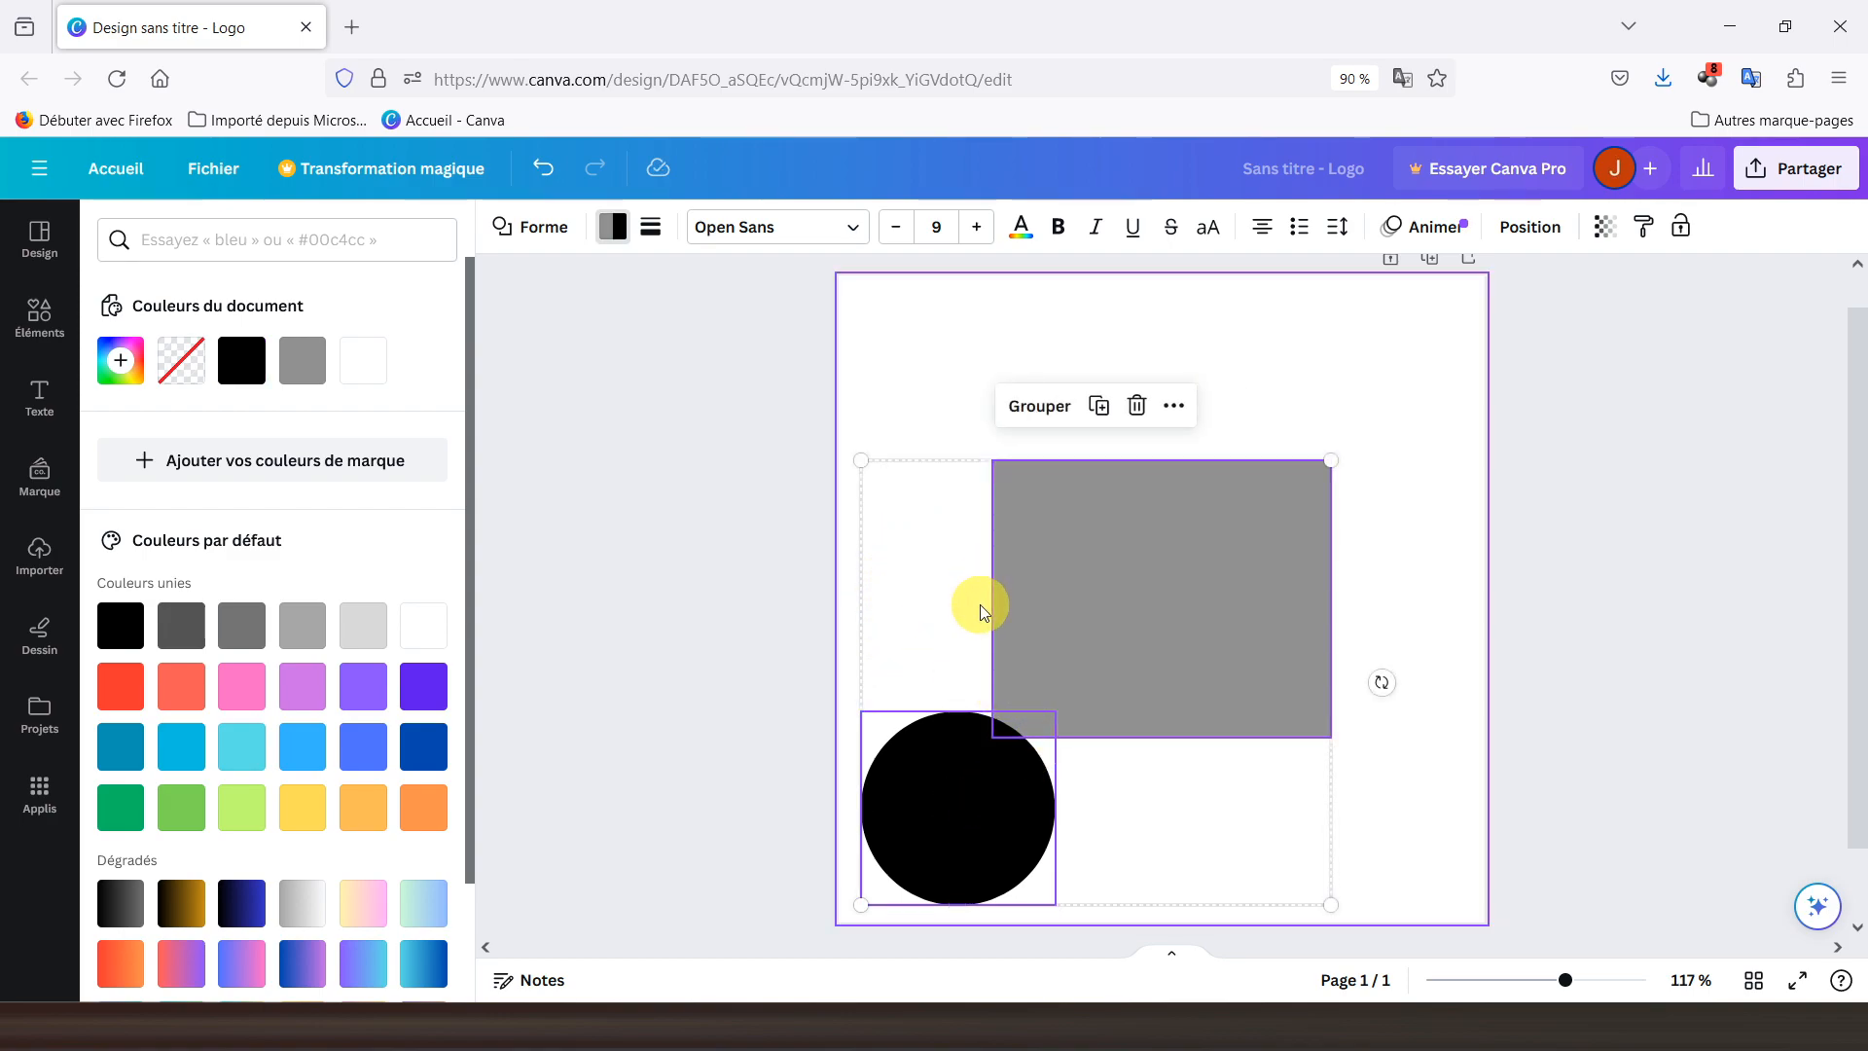
{"action": "left_click", "coordinate": [1531, 230]}
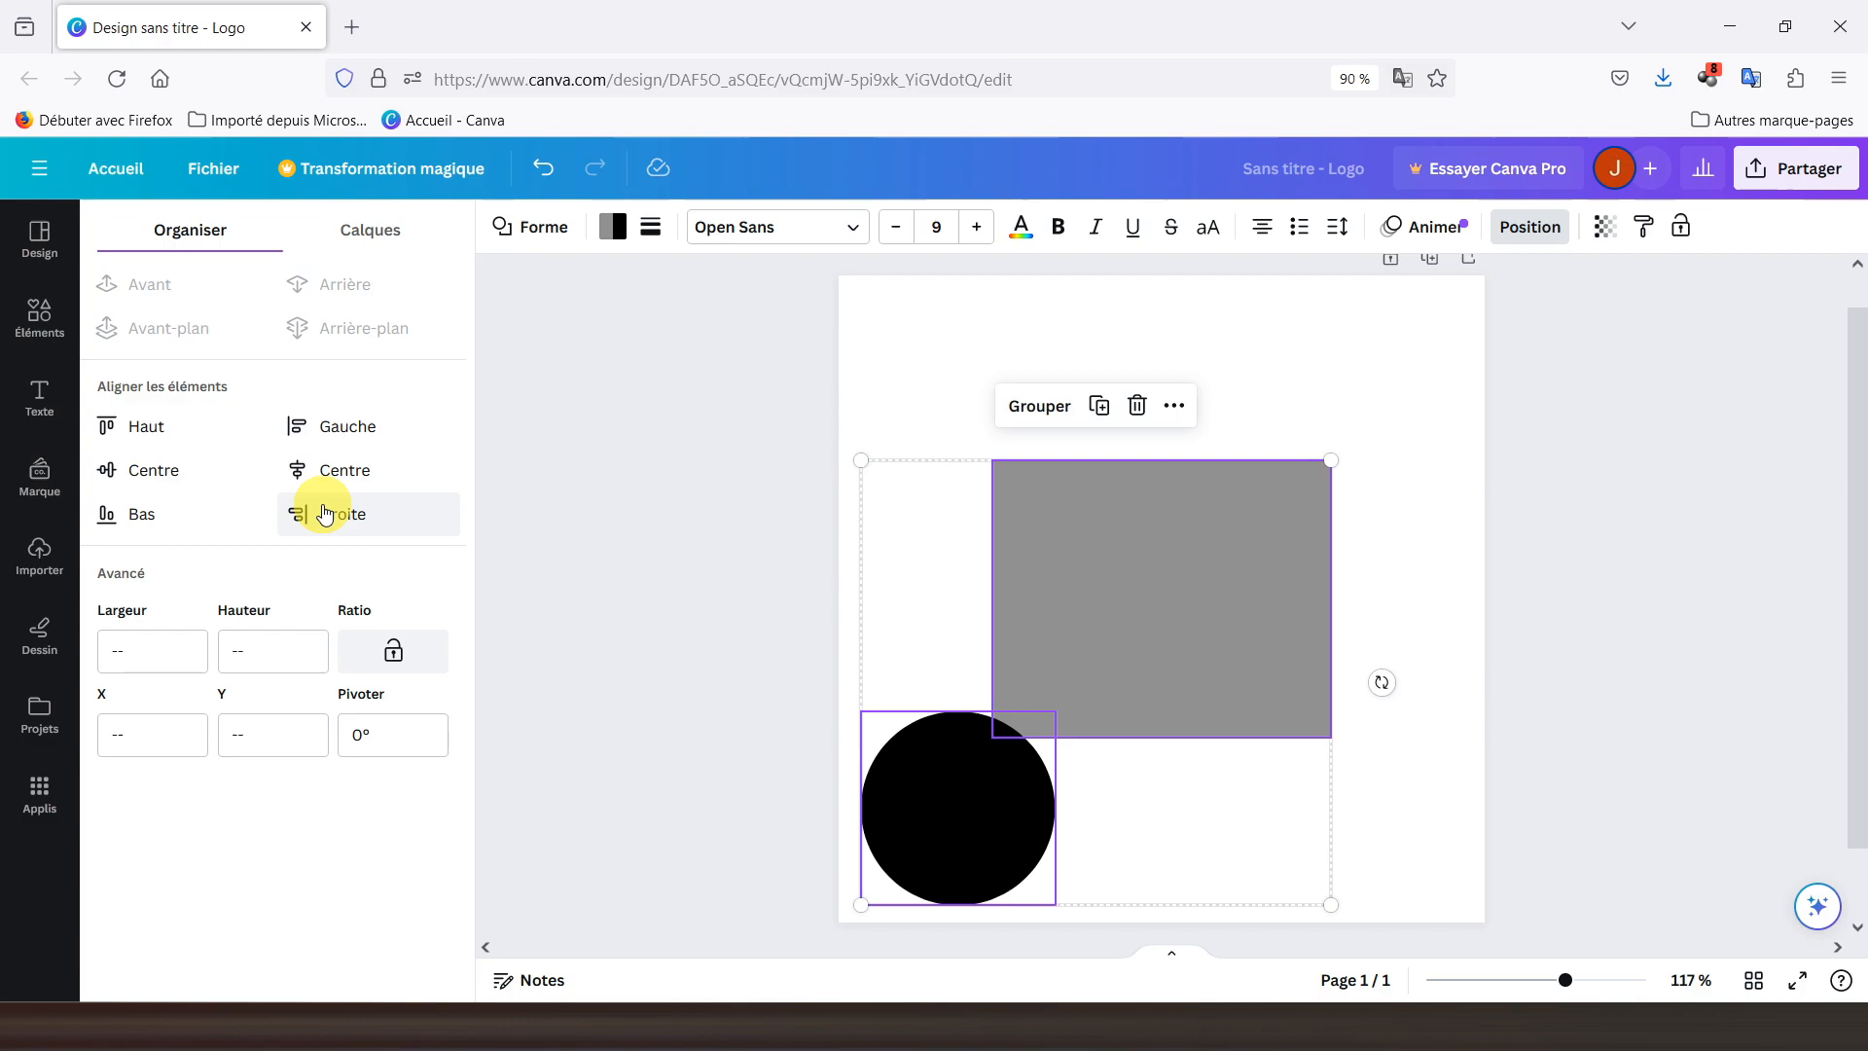
{"action": "left_click", "coordinate": [163, 474]}
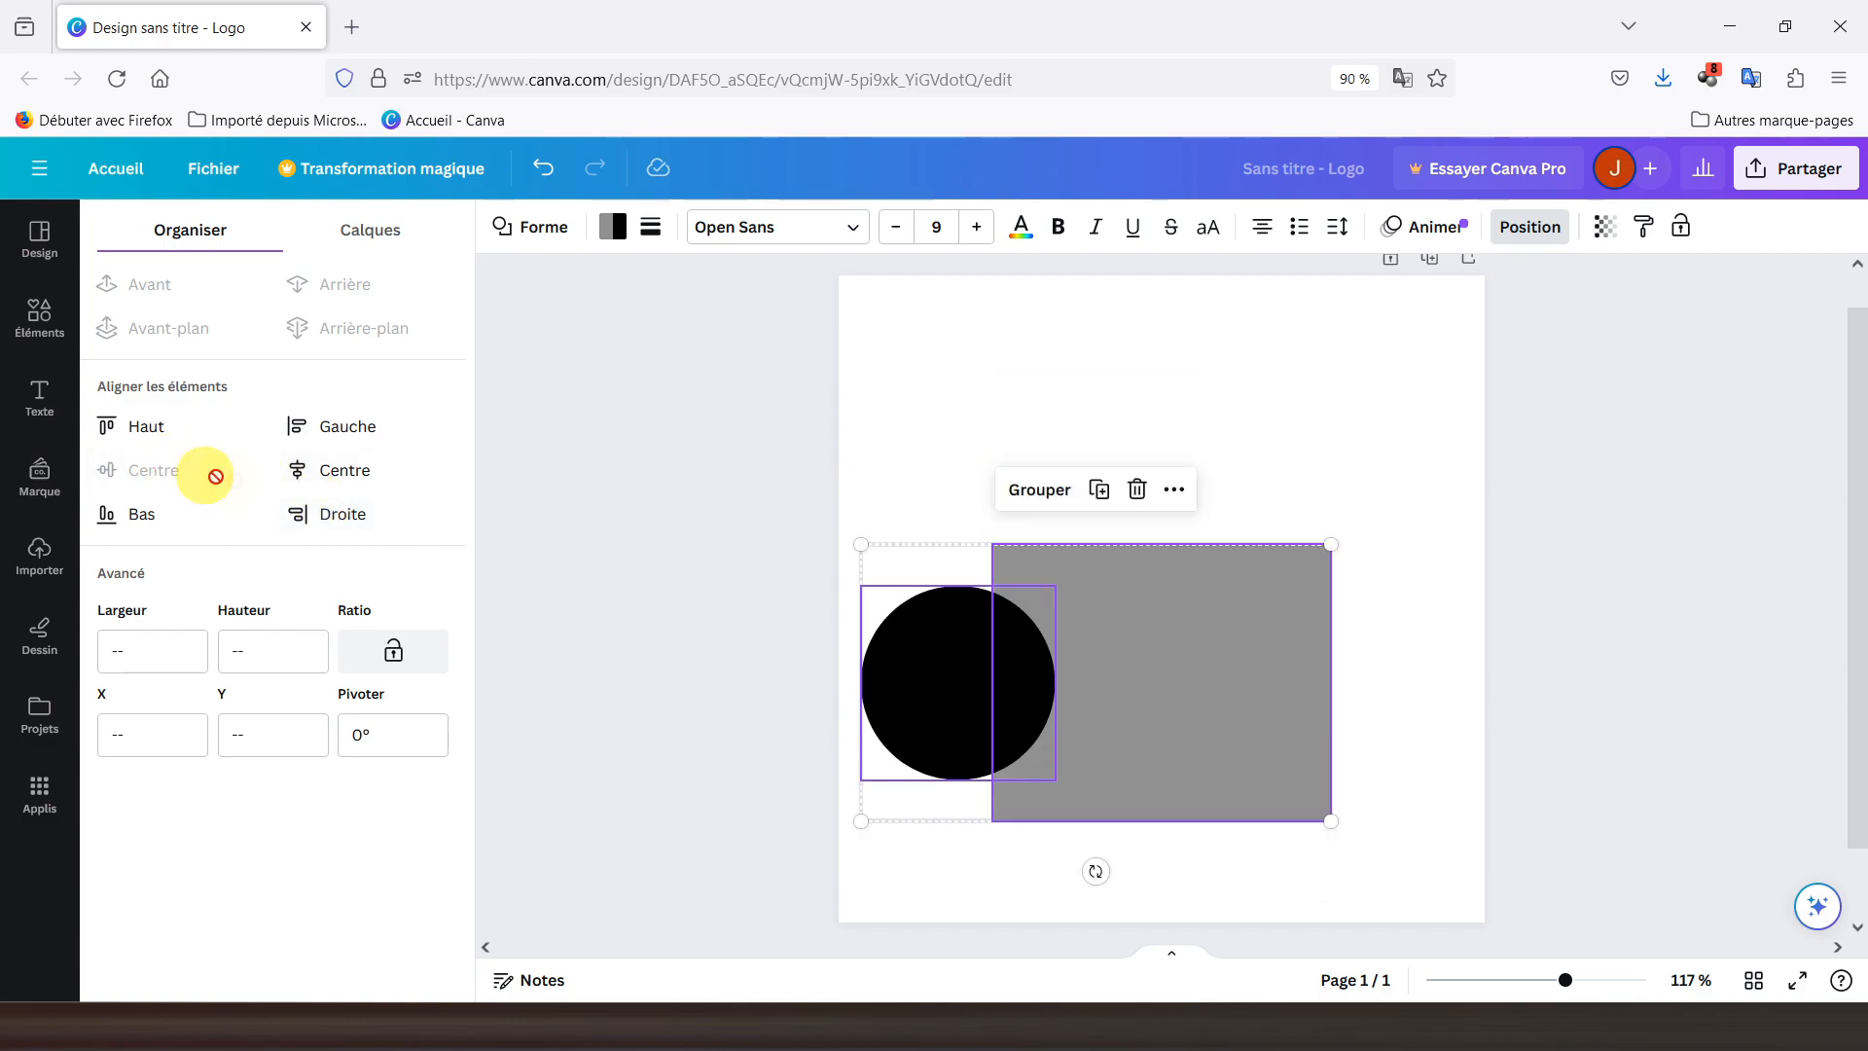
{"action": "left_click", "coordinate": [340, 479]}
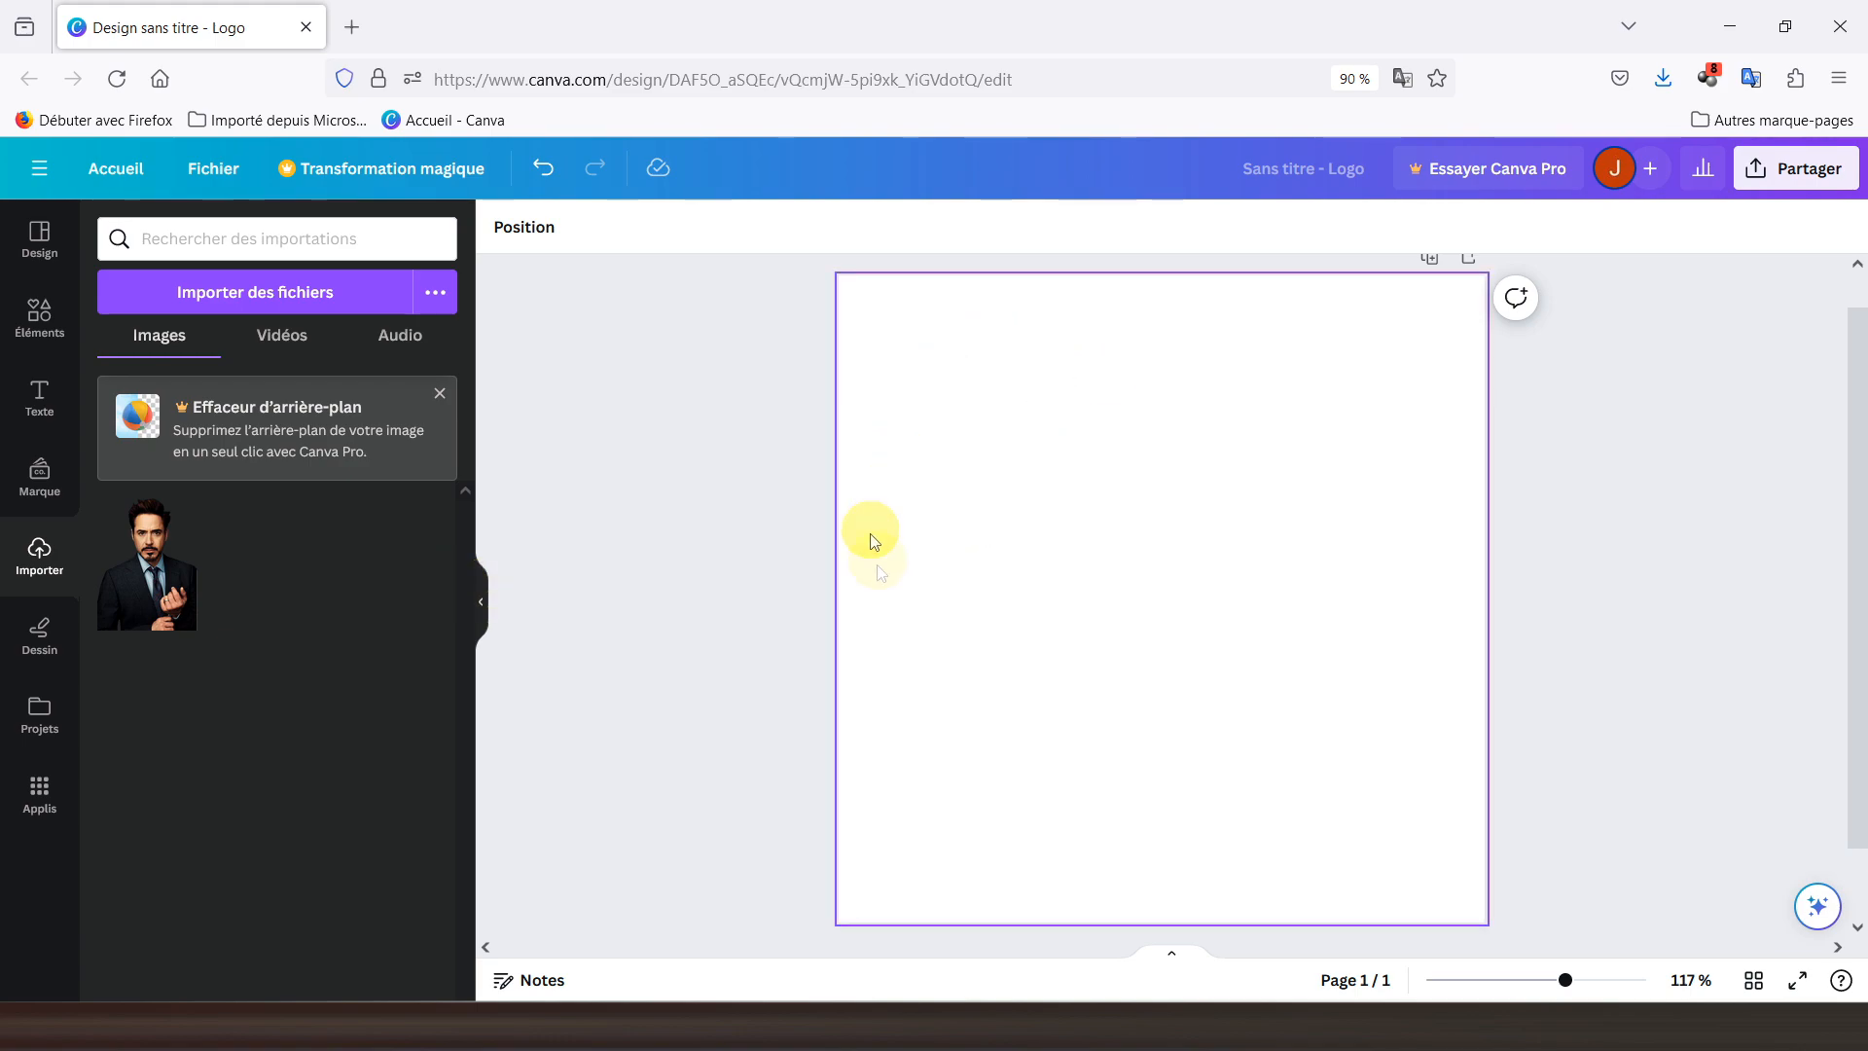
Set the empty page's background colour to solid black.
{"action": "left_click", "coordinate": [1199, 418]}
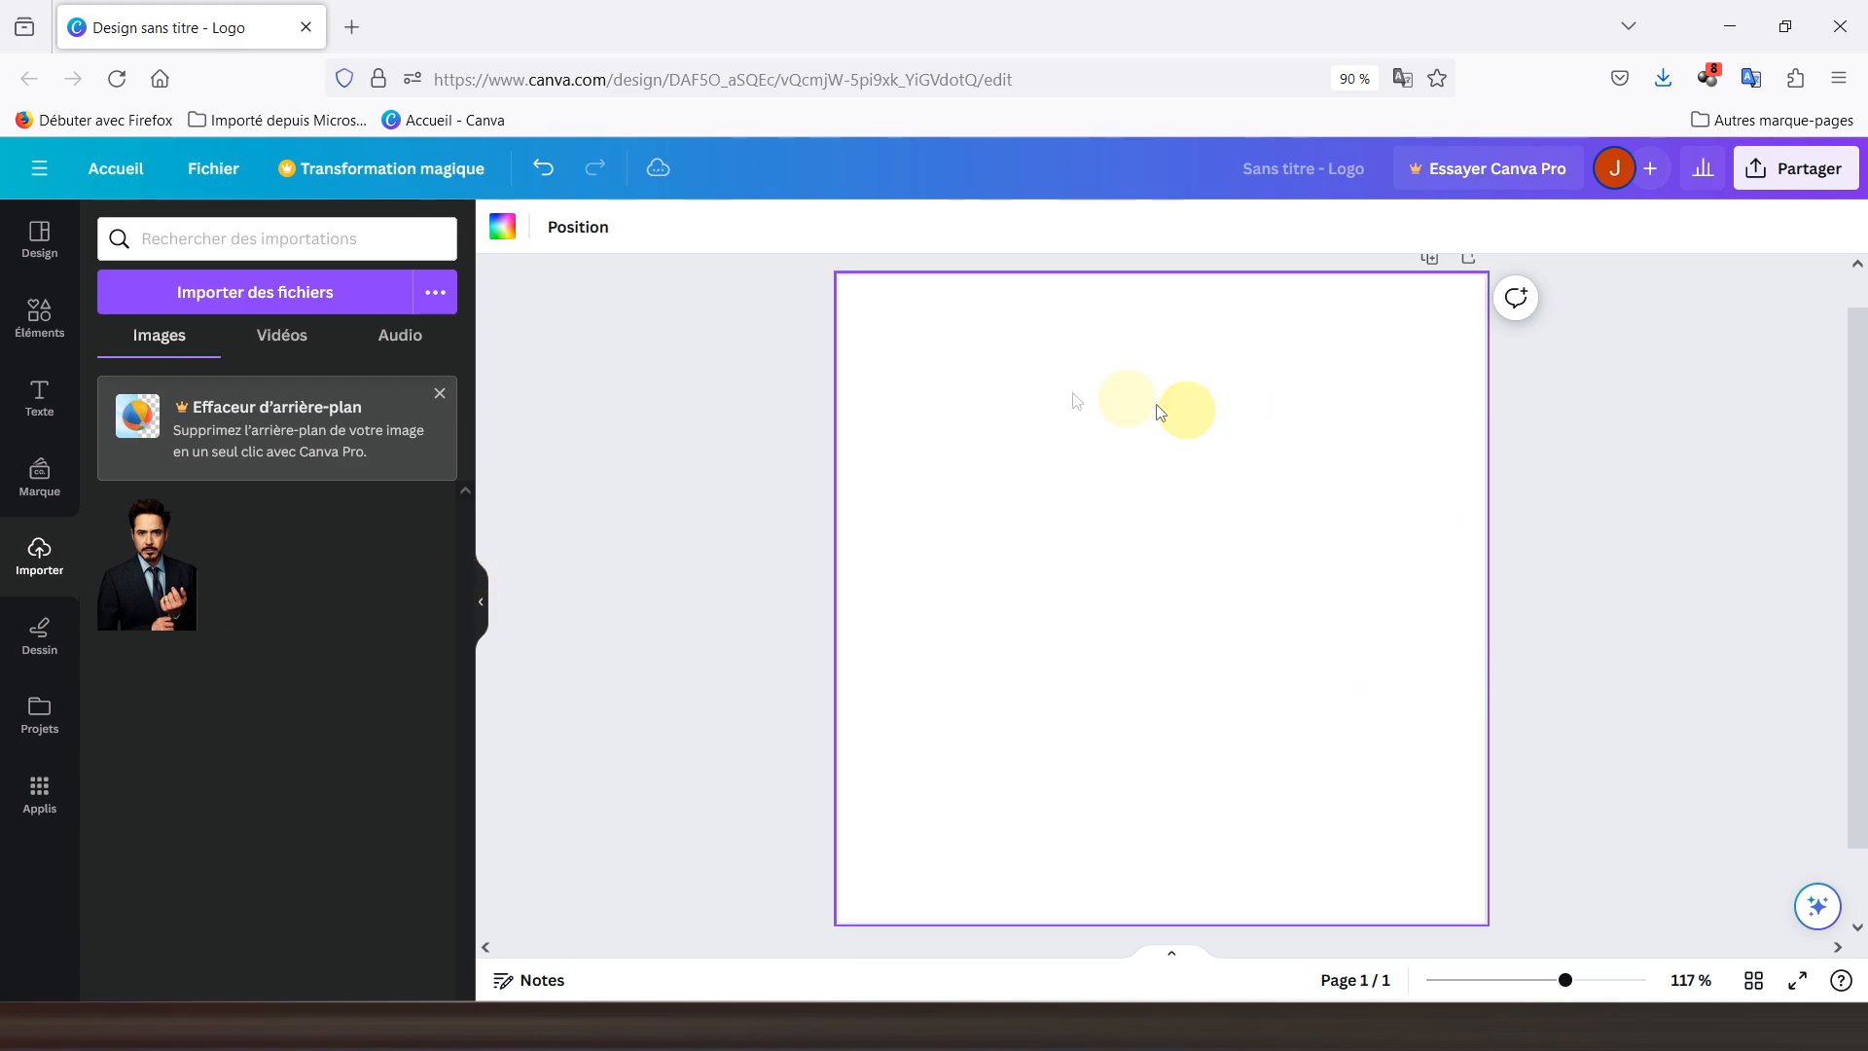
{"action": "left_click", "coordinate": [500, 230]}
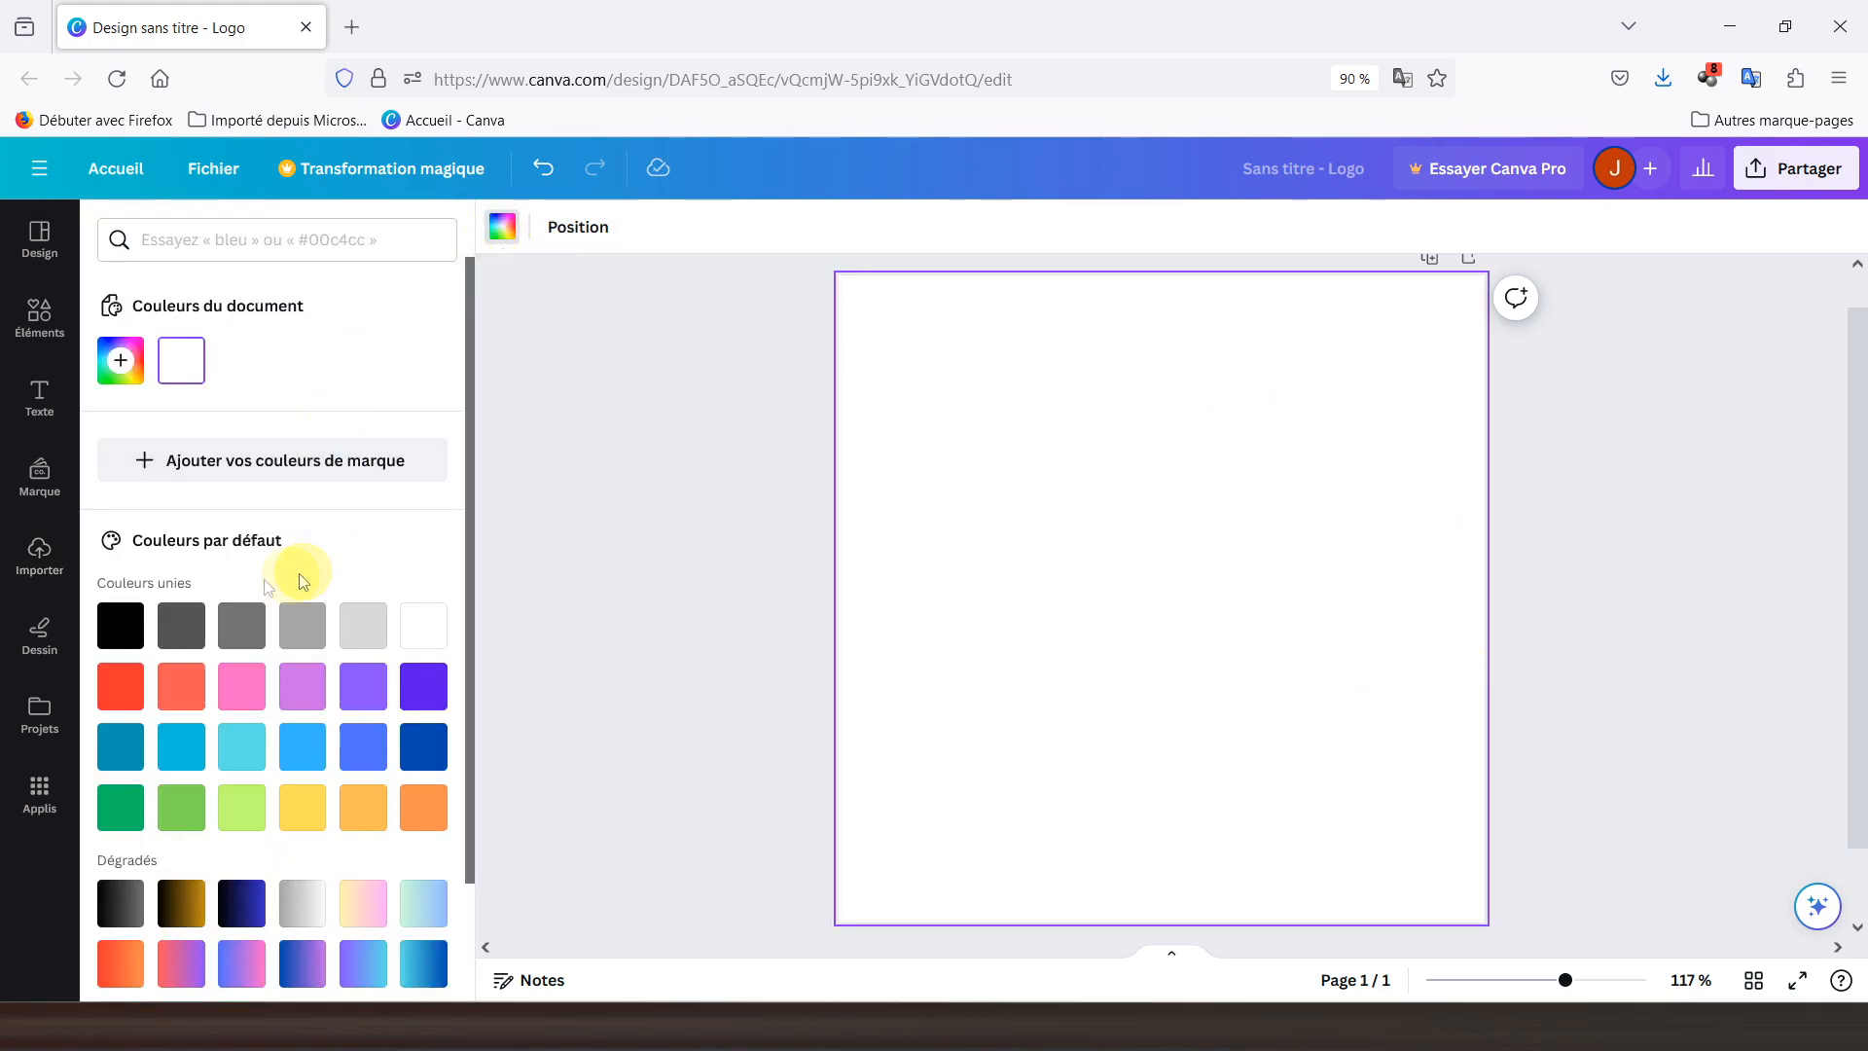
{"action": "left_click", "coordinate": [121, 625]}
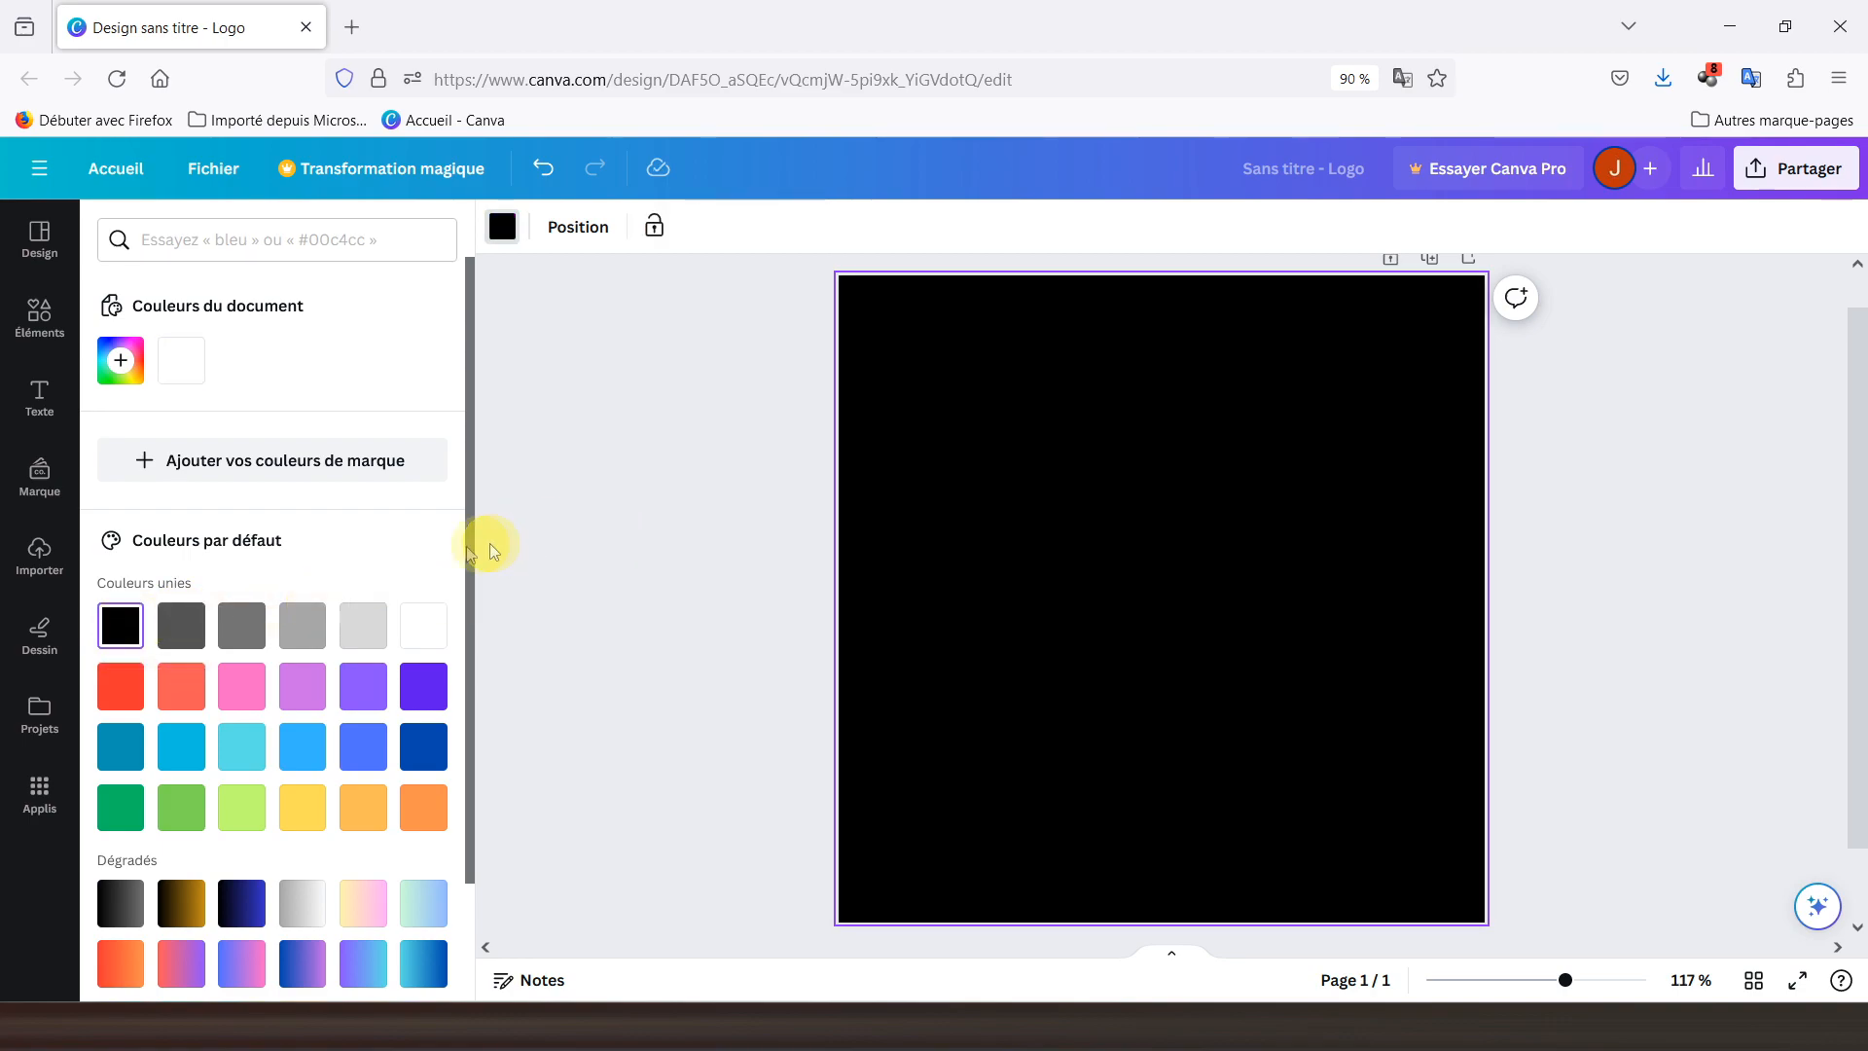
Add the uploaded cut-out photo of the man in a suit and align it with the page's bottom edge.
{"action": "left_click", "coordinate": [39, 560]}
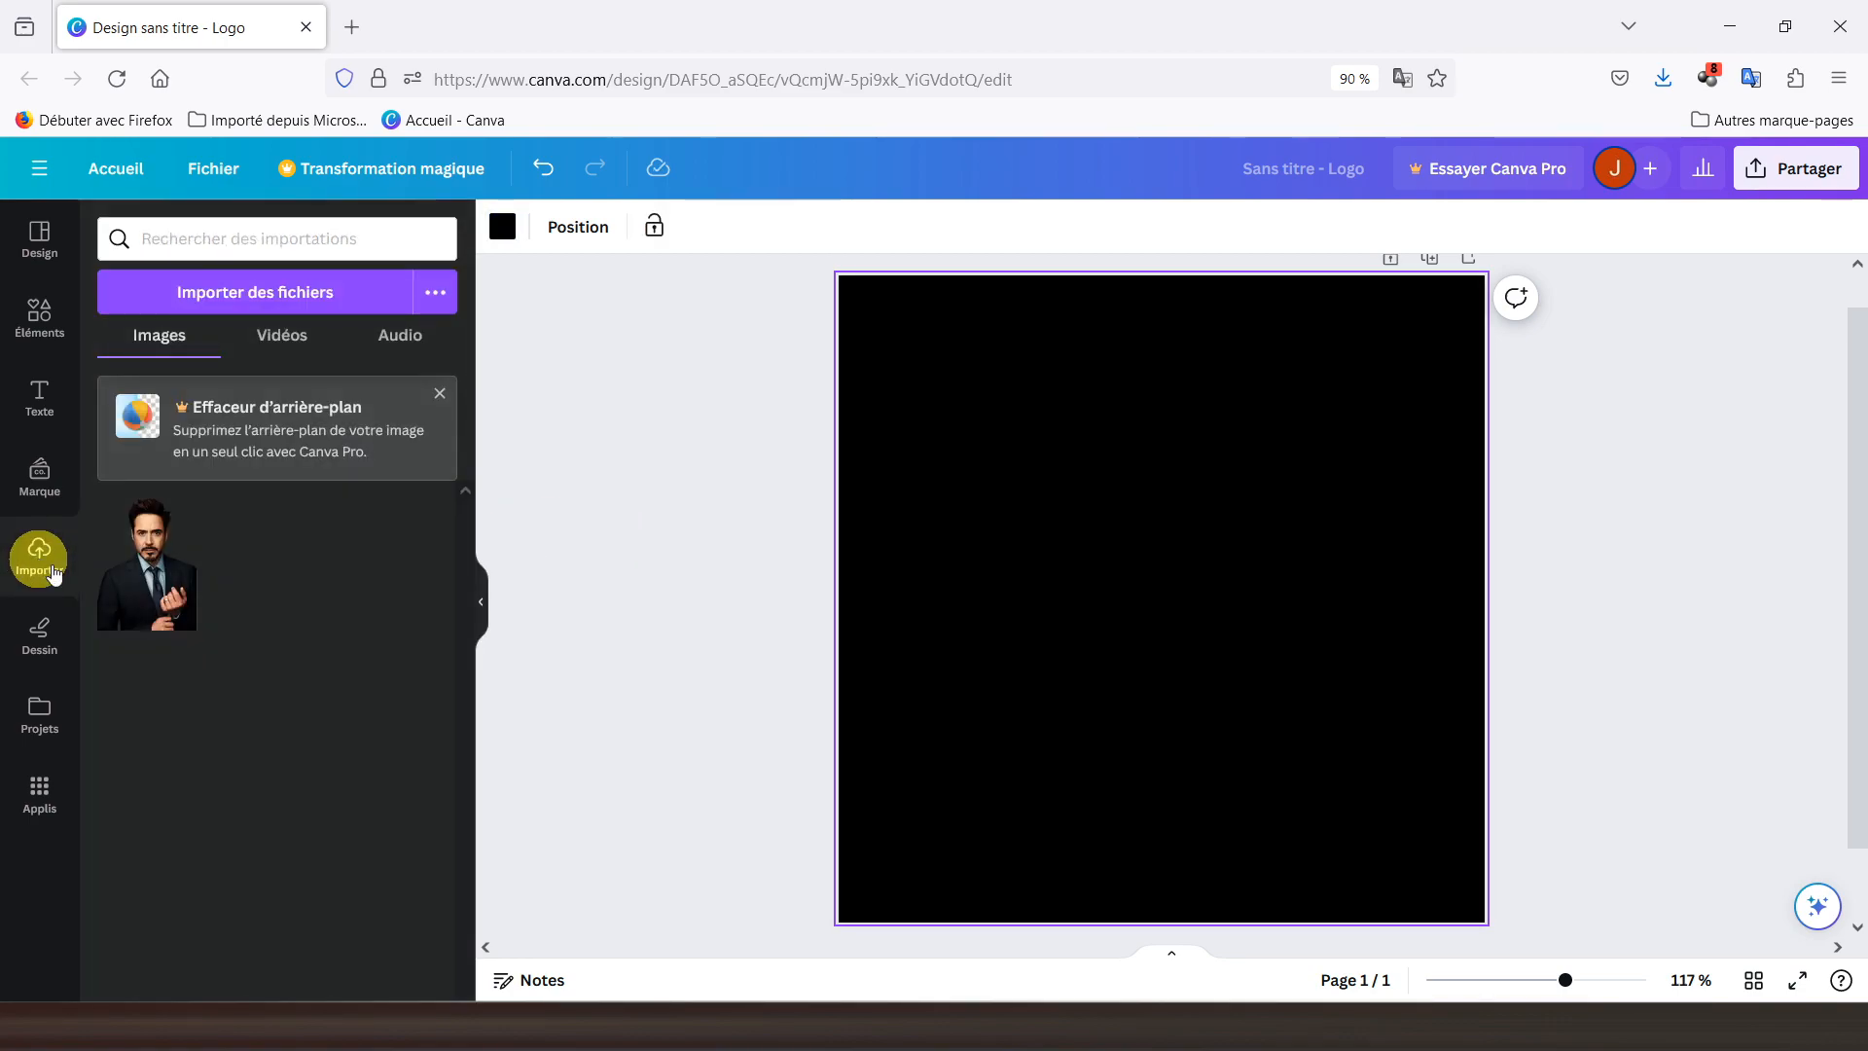
{"action": "left_click", "coordinate": [148, 569]}
{"action": "left_click_drag", "start_coordinate": [1144, 579], "coordinate": [1142, 680]}
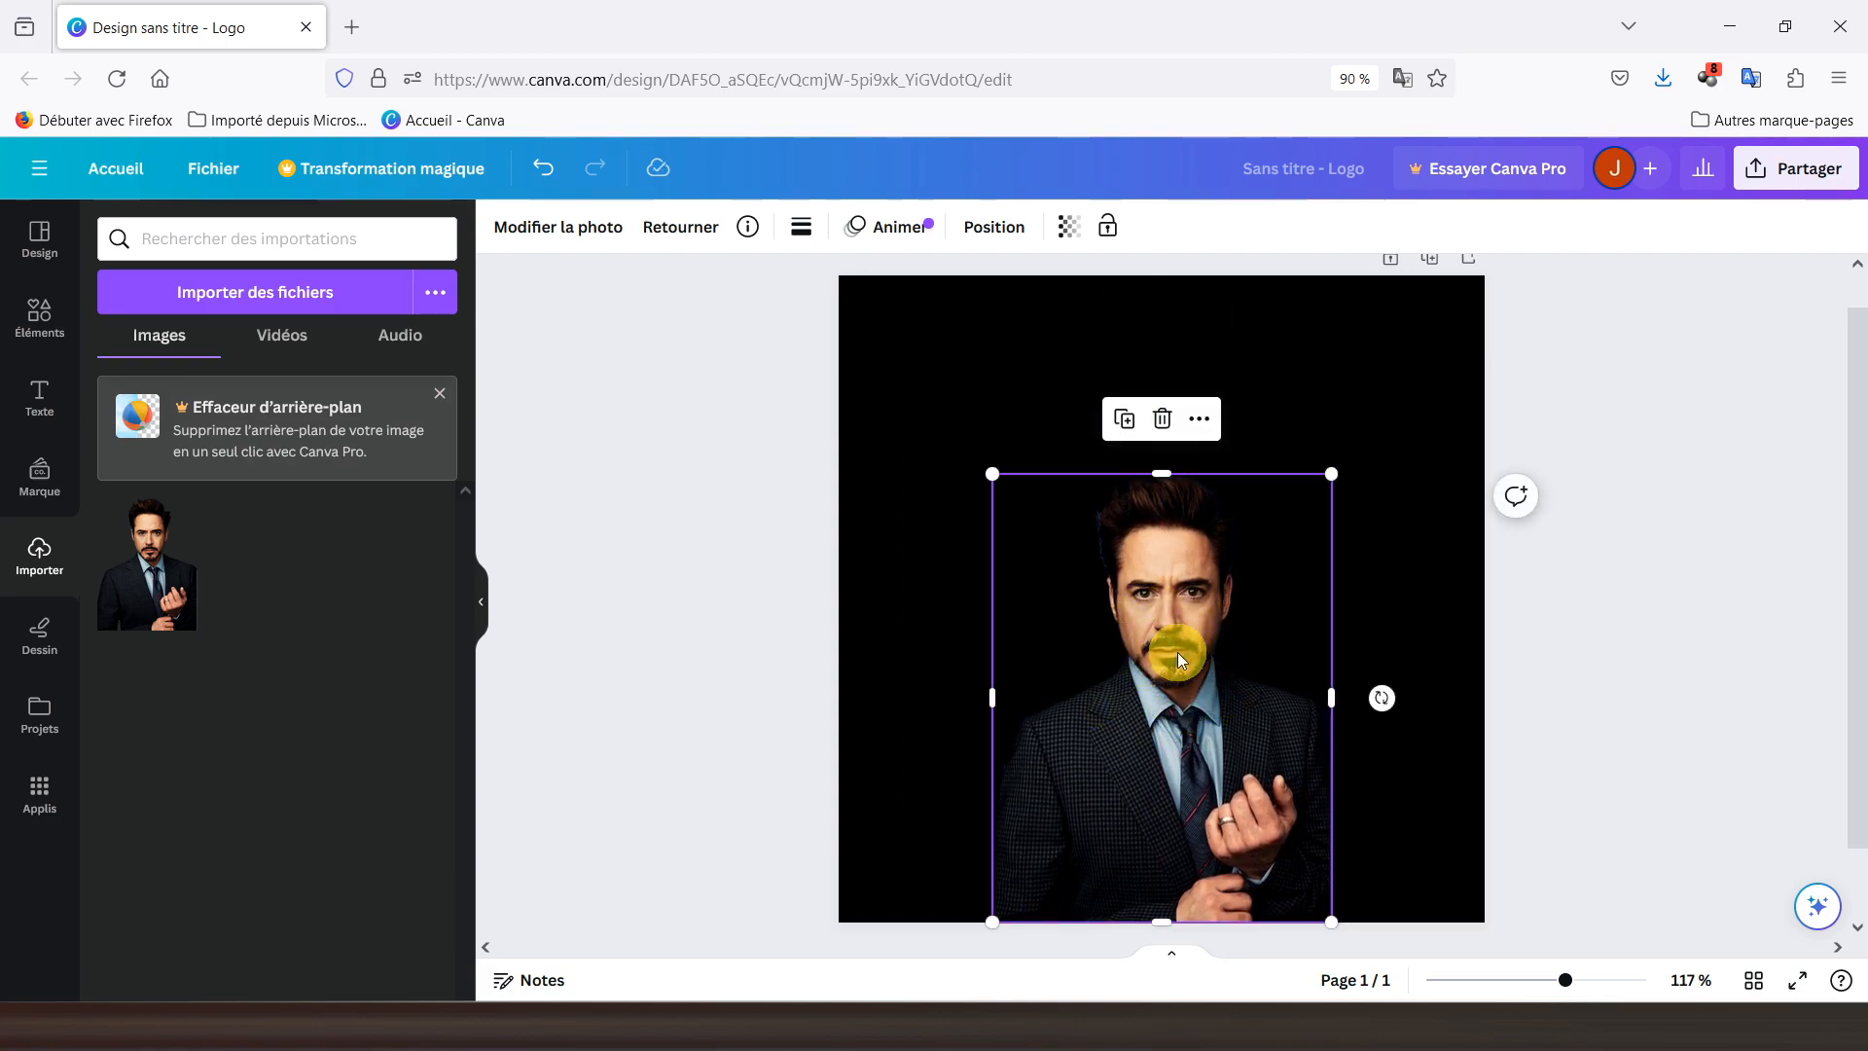
Apply the Bordure shadow effect to the photo of the man.
{"action": "left_click", "coordinate": [580, 234]}
{"action": "scroll", "coordinate": [210, 688], "scroll_direction": "down", "scroll_amount": 3}
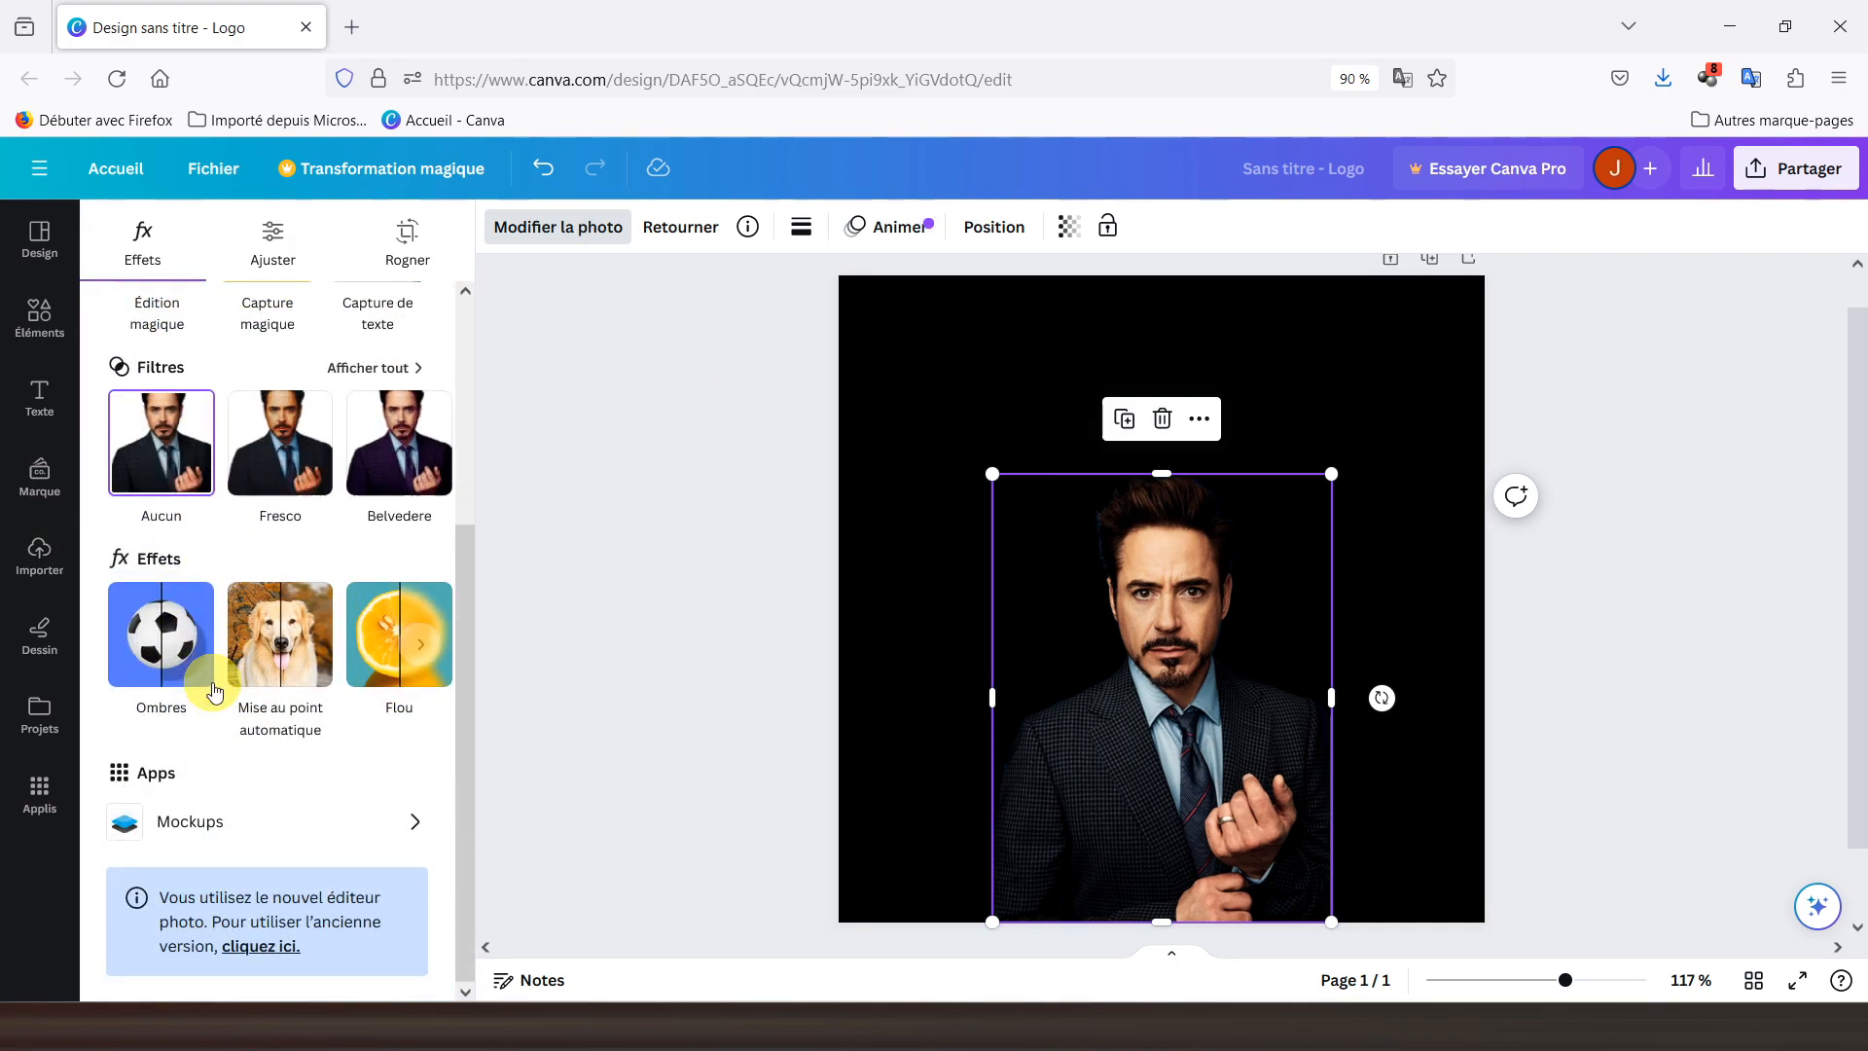
{"action": "left_click", "coordinate": [160, 660]}
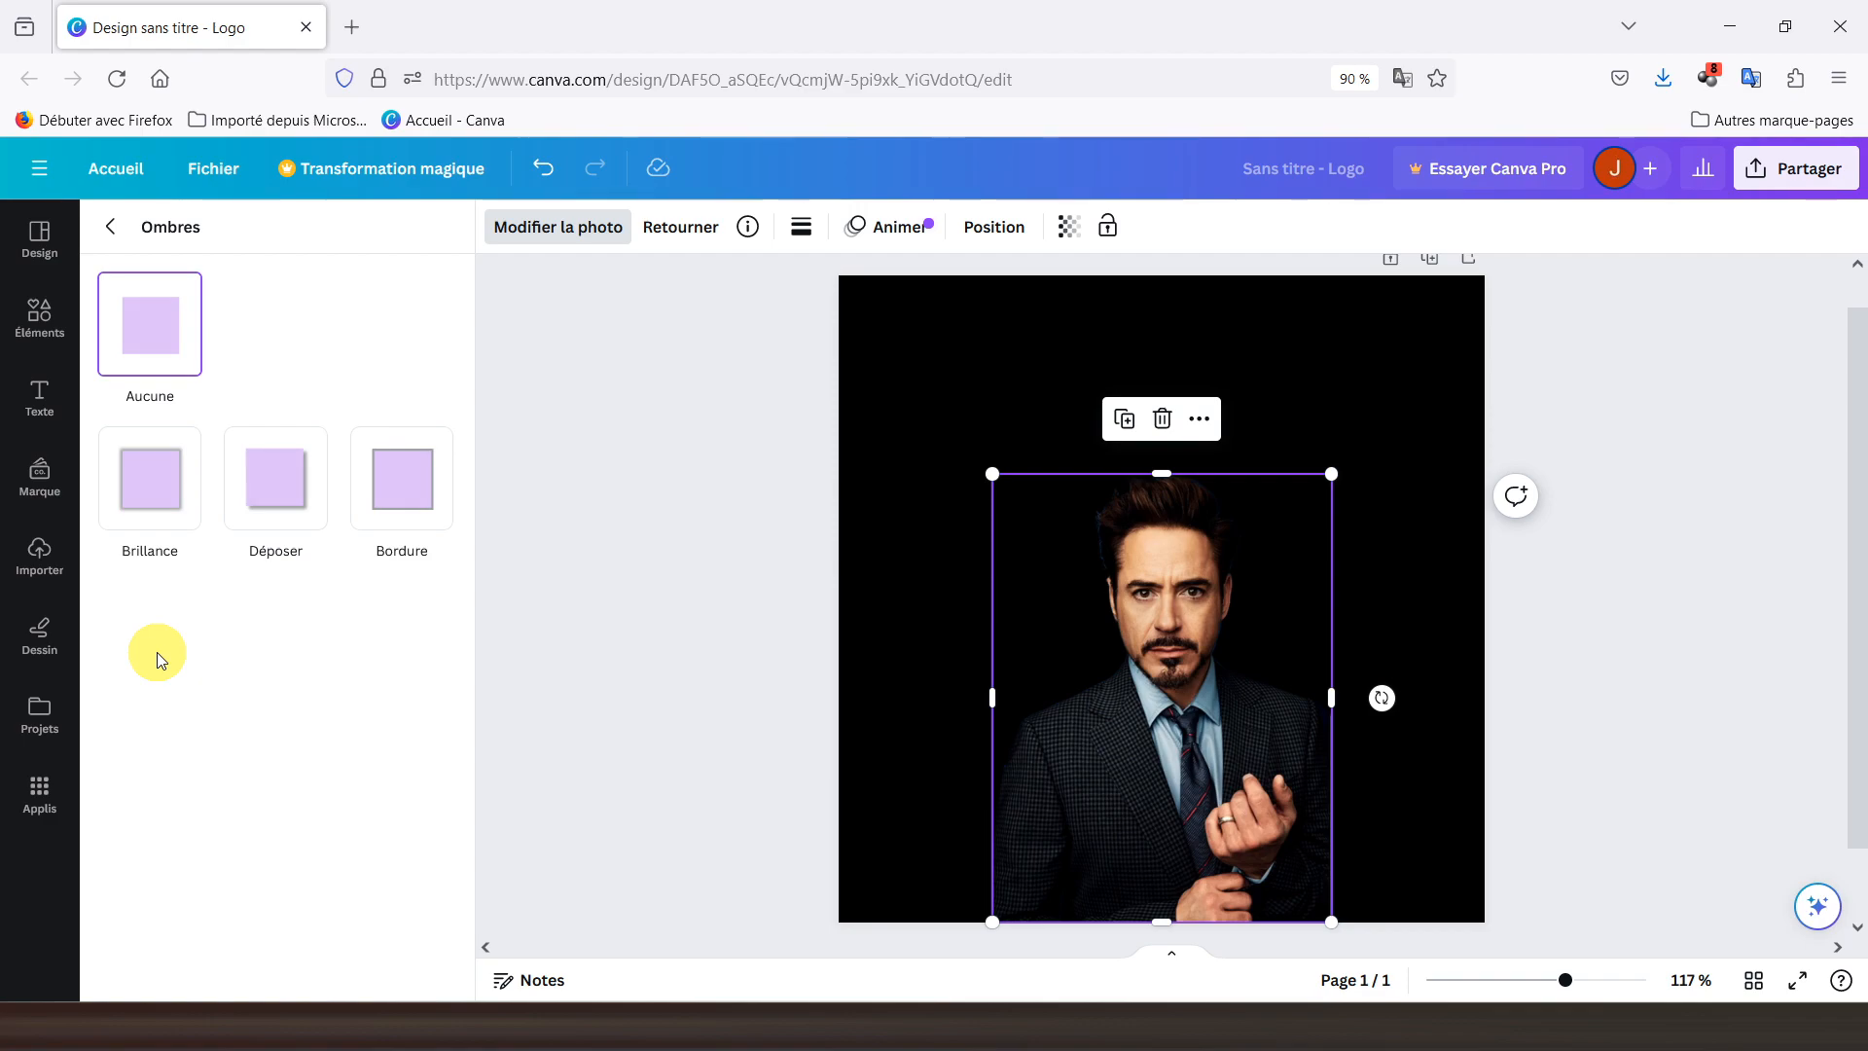
{"action": "left_click", "coordinate": [413, 493]}
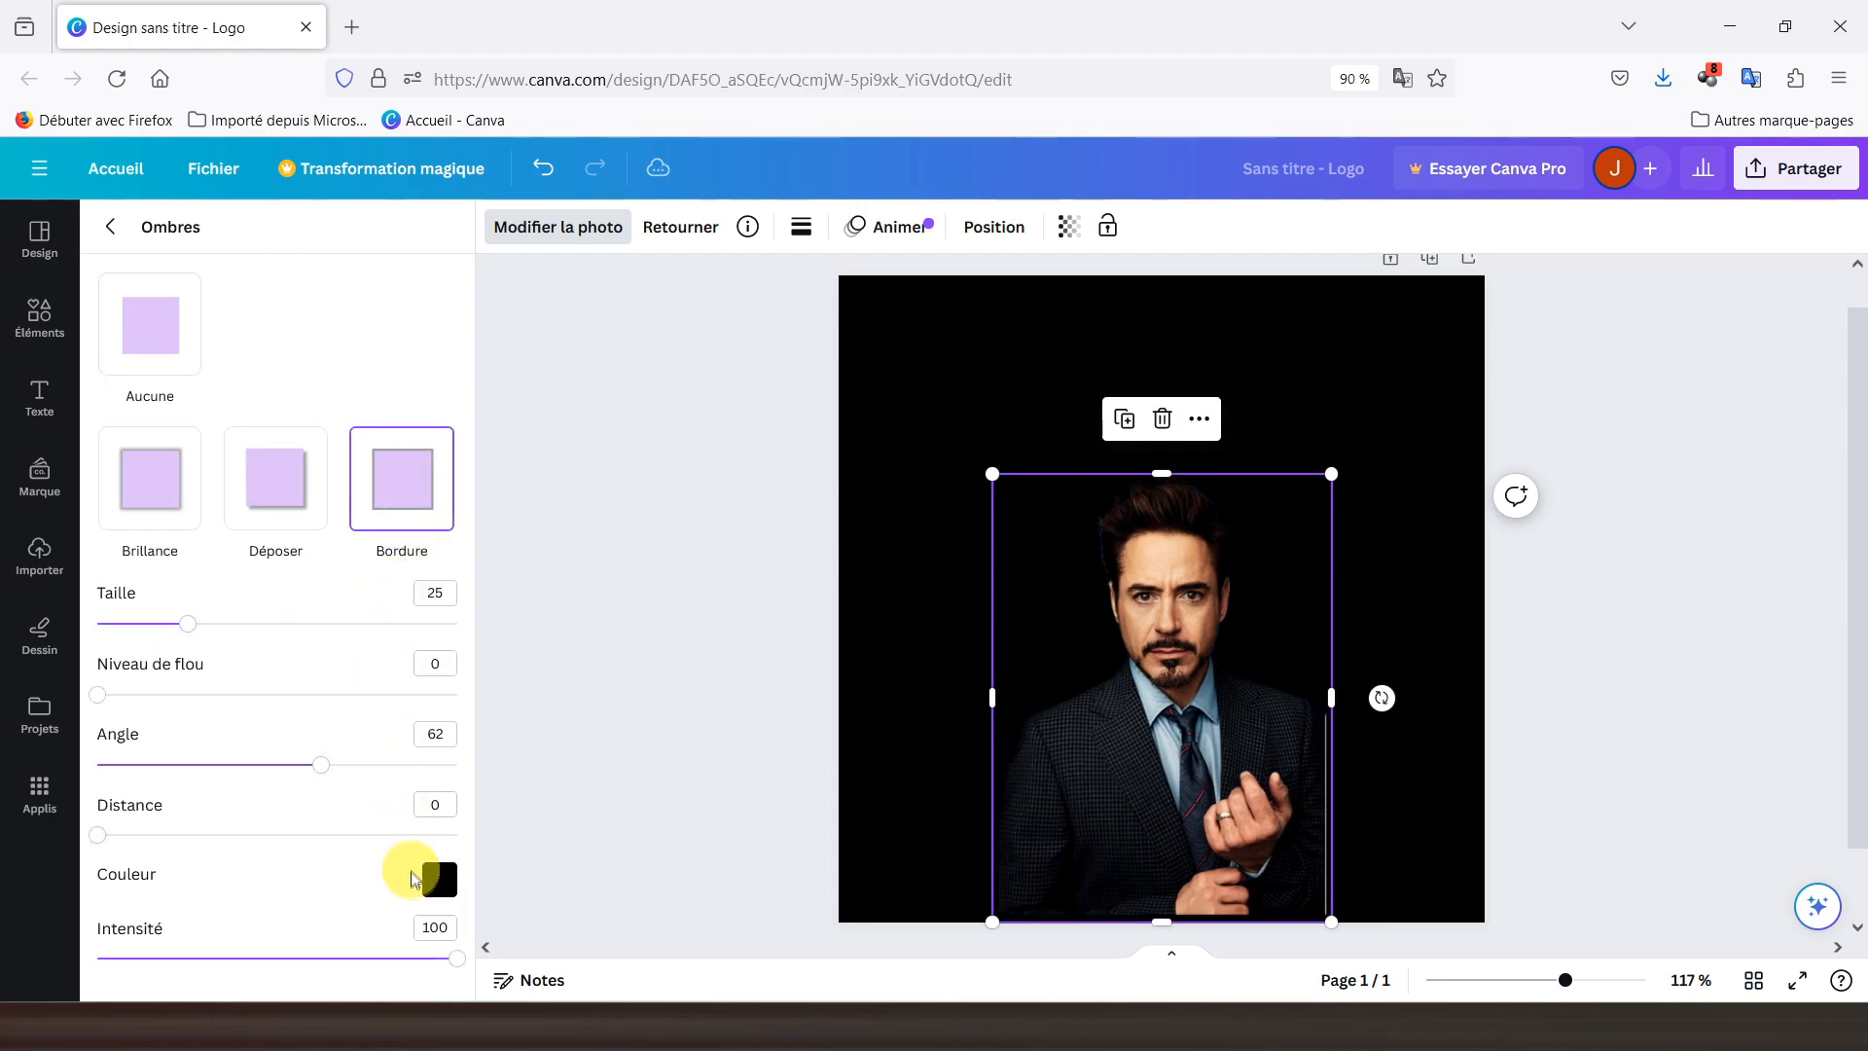
Set the photo border's colour to off-white #F6EFEF and its size to 26, keeping the intensity at 100.
{"action": "left_click", "coordinate": [440, 881]}
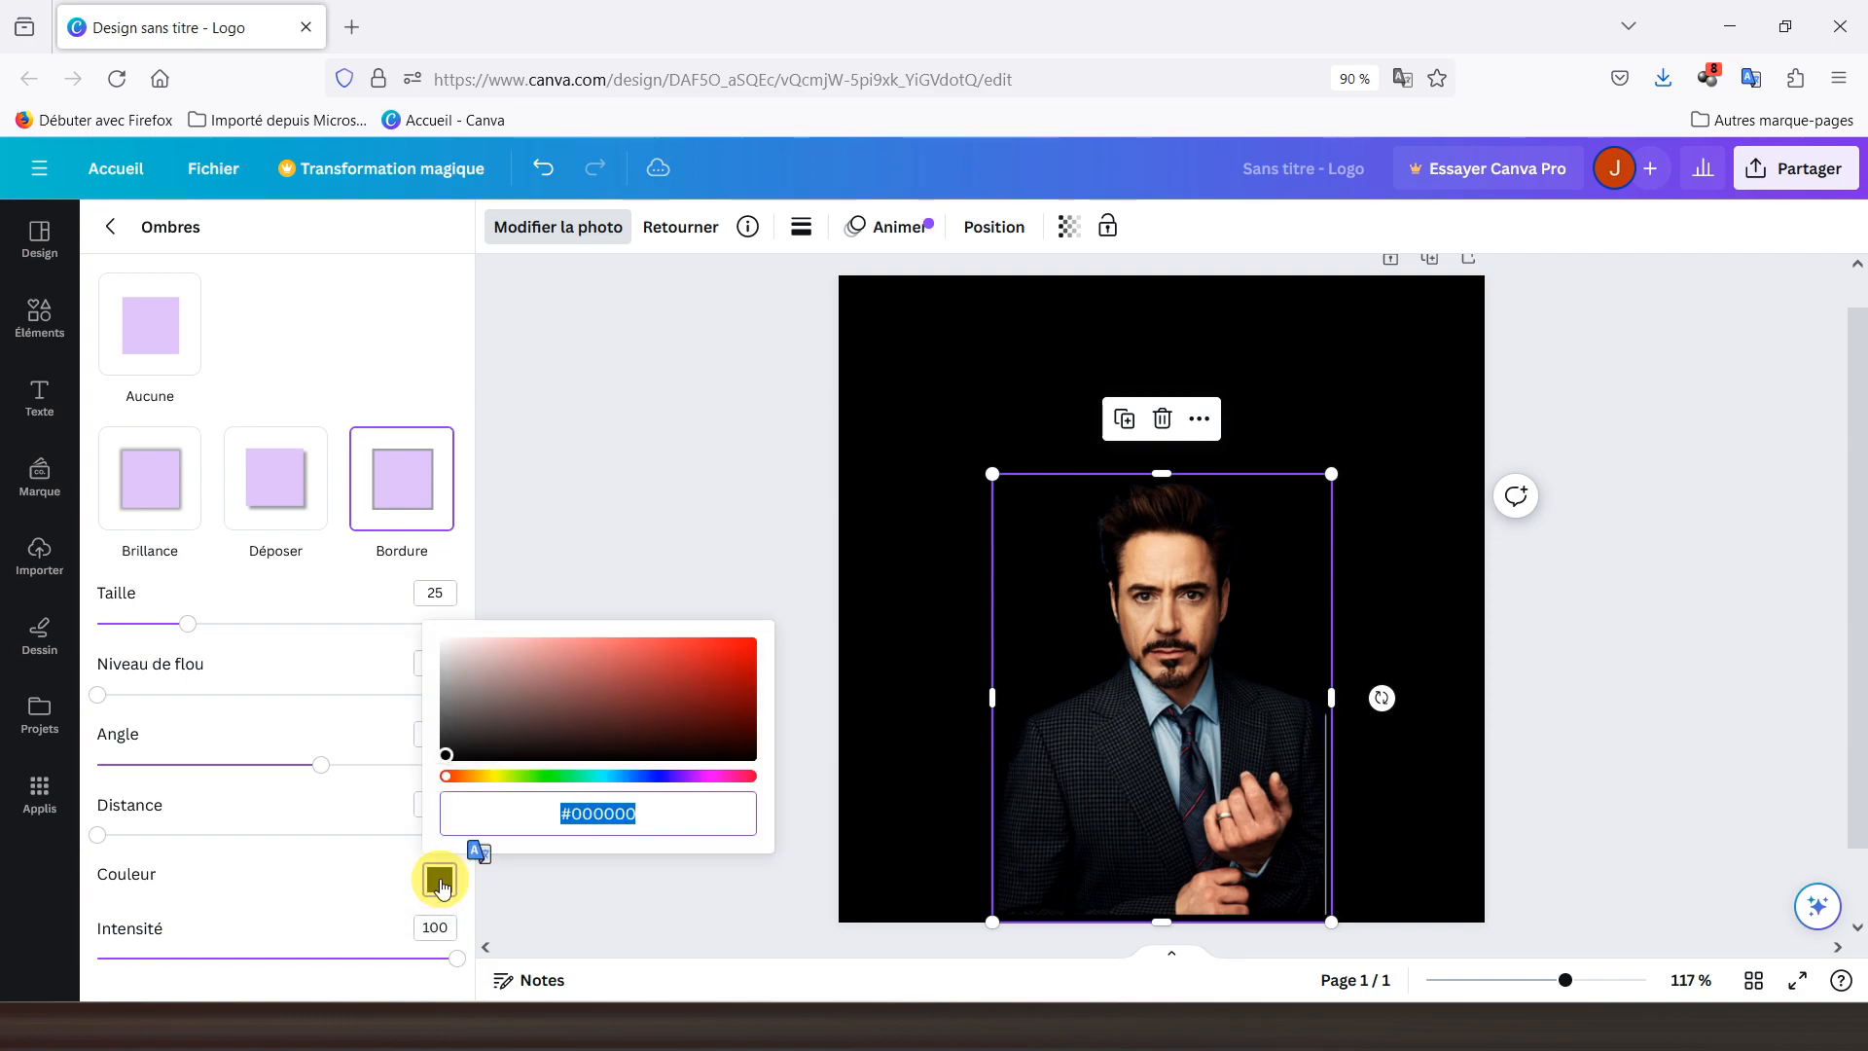
{"action": "left_click_drag", "start_coordinate": [444, 759], "coordinate": [448, 643]}
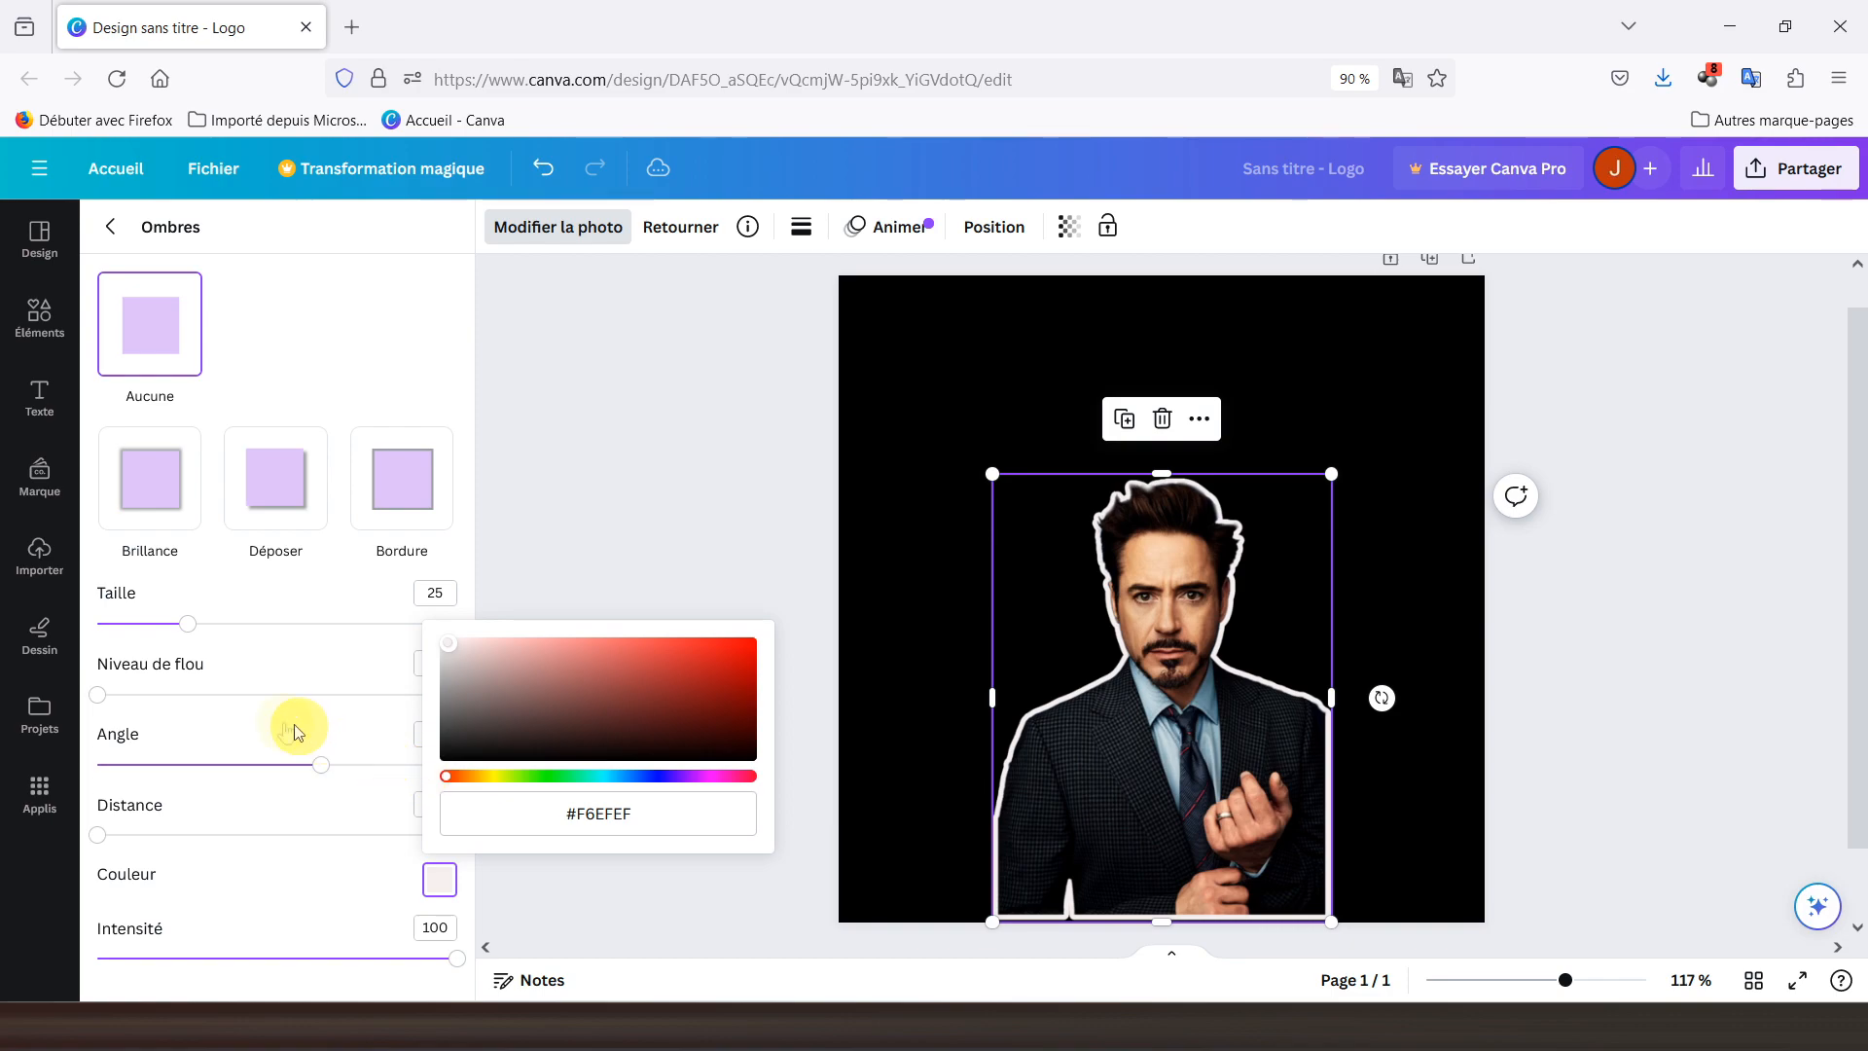
{"action": "left_click", "coordinate": [268, 662]}
{"action": "mouse_move", "coordinate": [188, 623]}
{"action": "left_mouse_down"}
{"action": "mouse_move", "coordinate": [307, 624]}
{"action": "mouse_move", "coordinate": [190, 623]}
{"action": "left_mouse_up"}
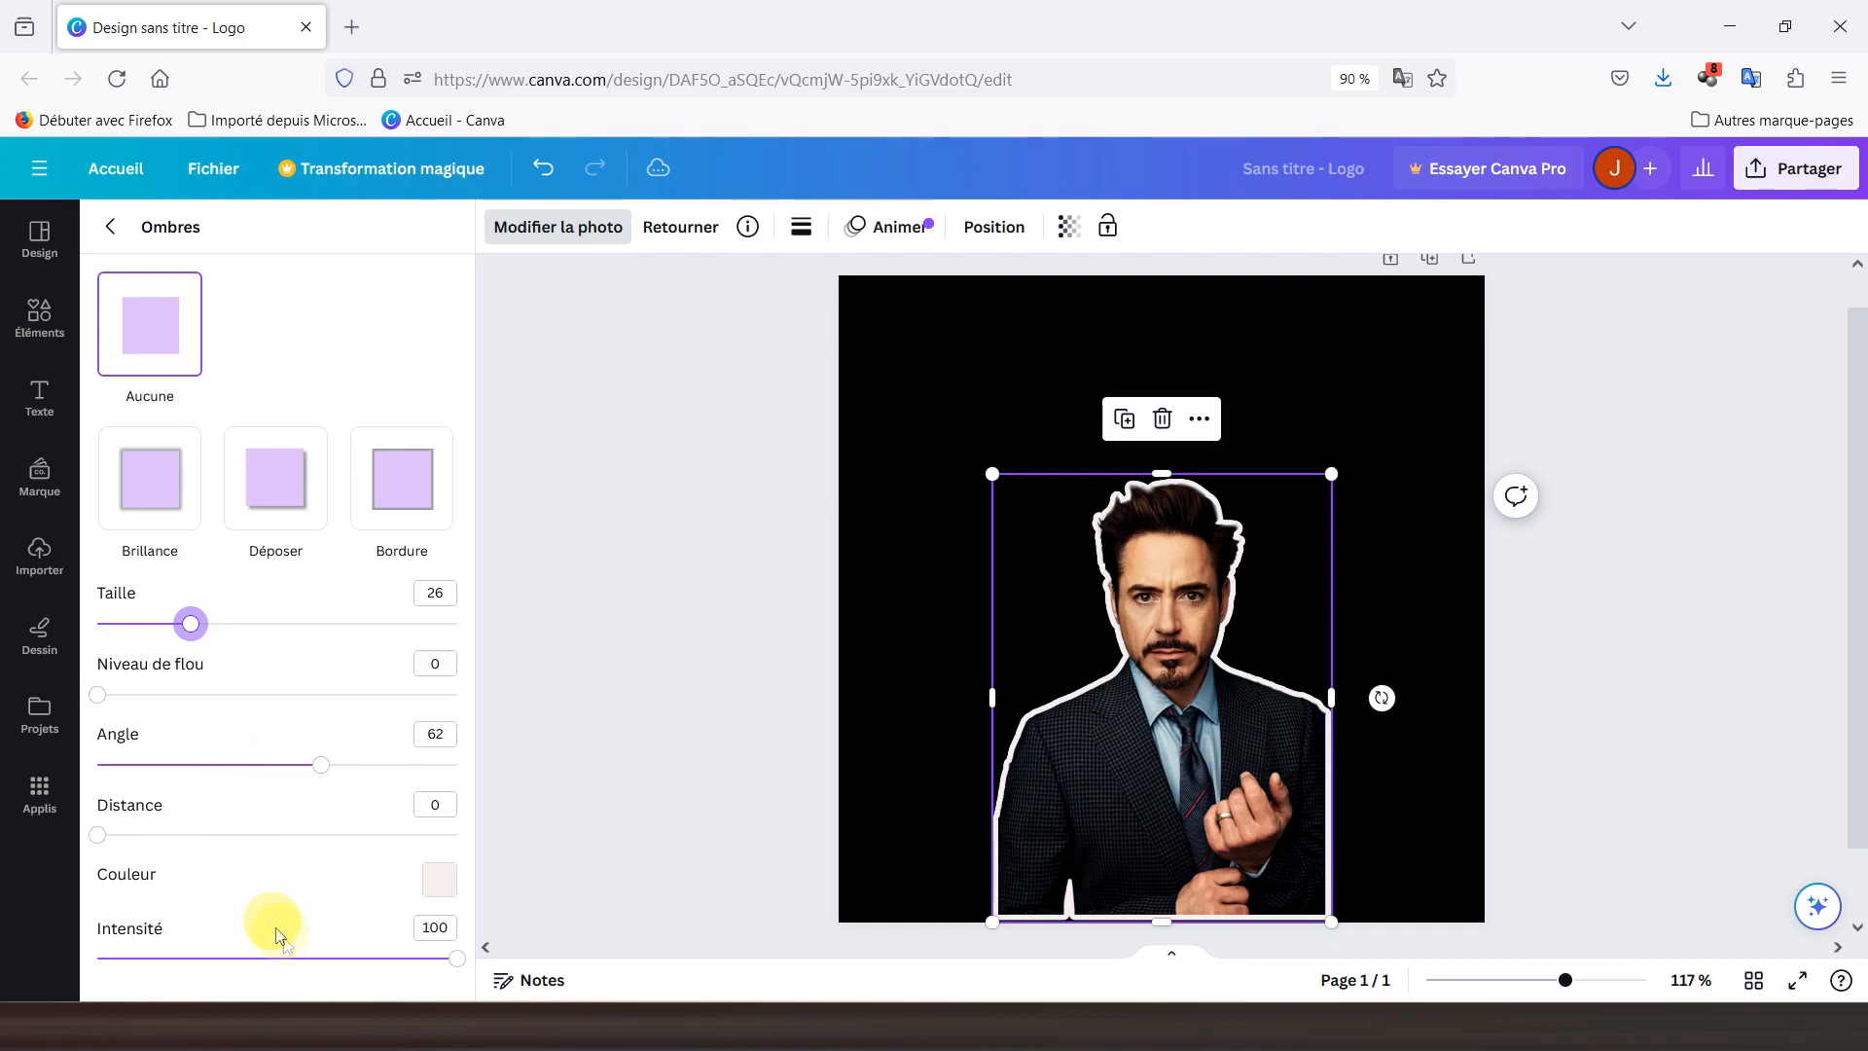
{"action": "mouse_move", "coordinate": [456, 957]}
{"action": "left_mouse_down"}
{"action": "mouse_move", "coordinate": [325, 951]}
{"action": "mouse_move", "coordinate": [474, 953]}
{"action": "left_mouse_up"}
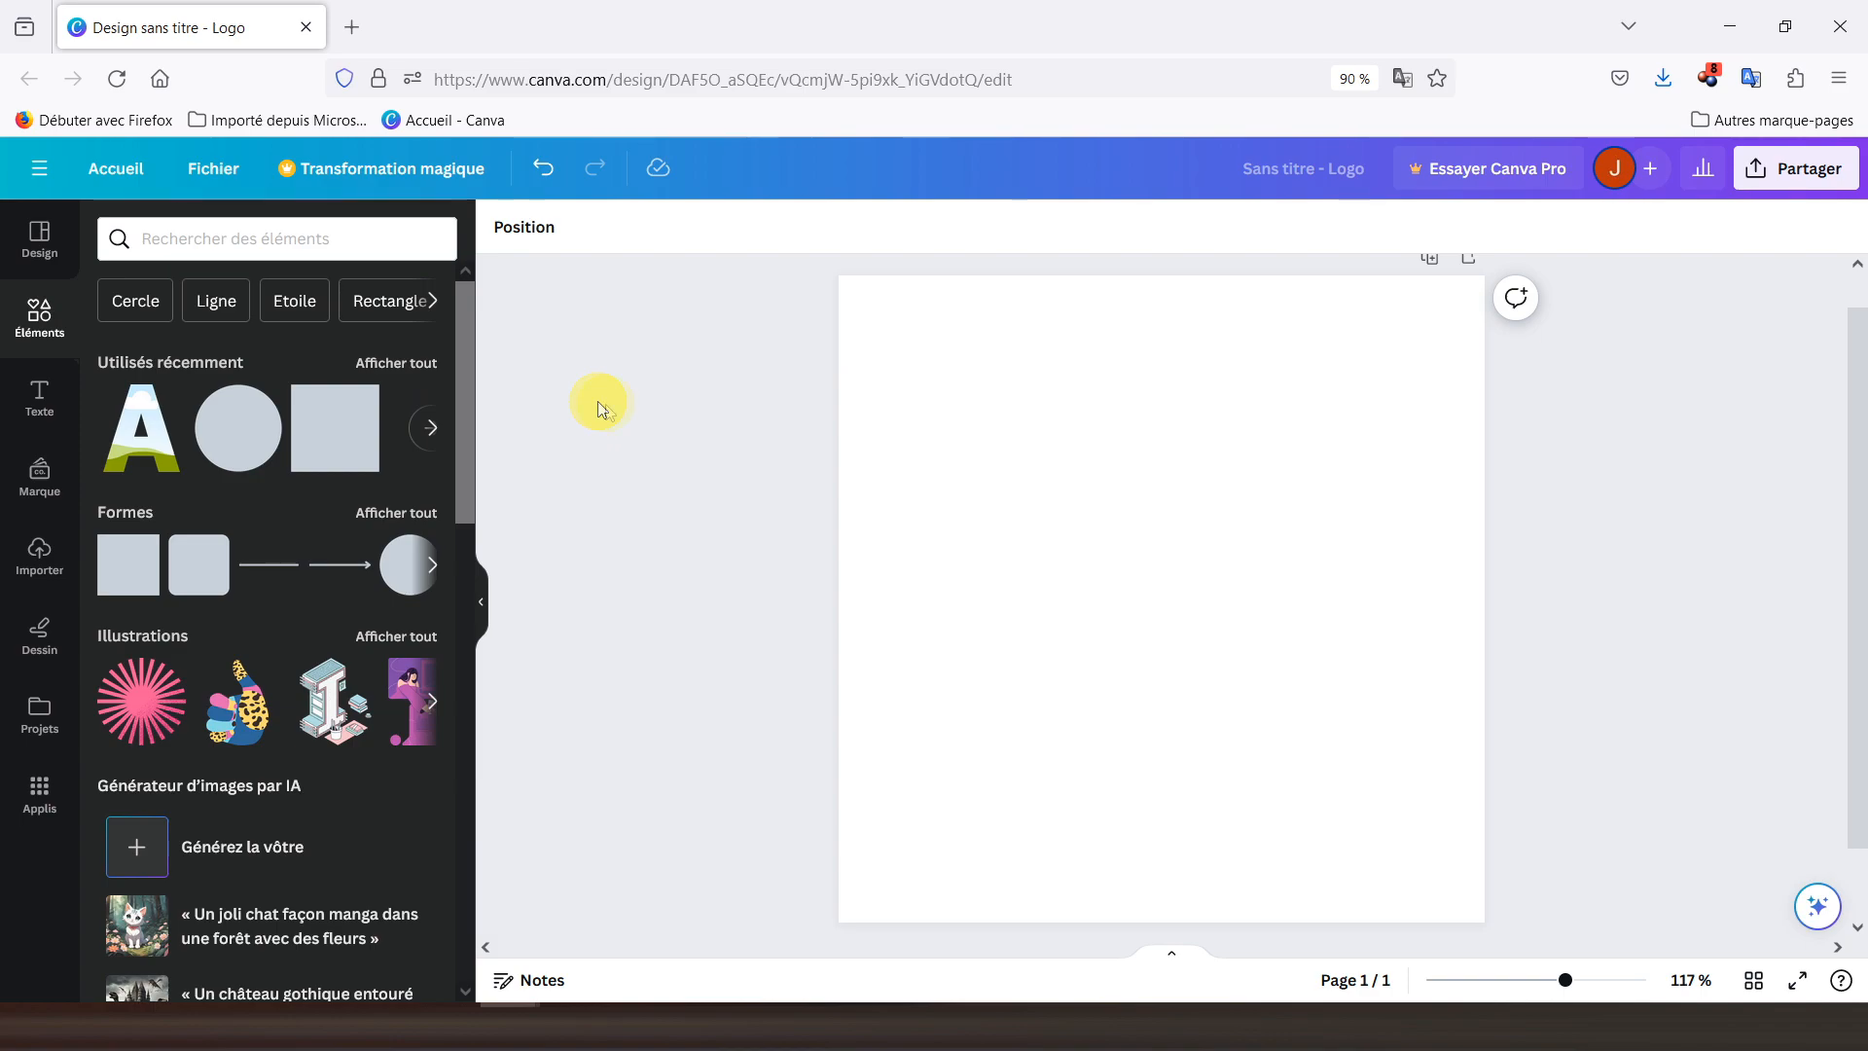
Check the uploaded videos, and search the elements library for "cadre" to browse all available frames.
{"action": "left_click", "coordinate": [39, 559]}
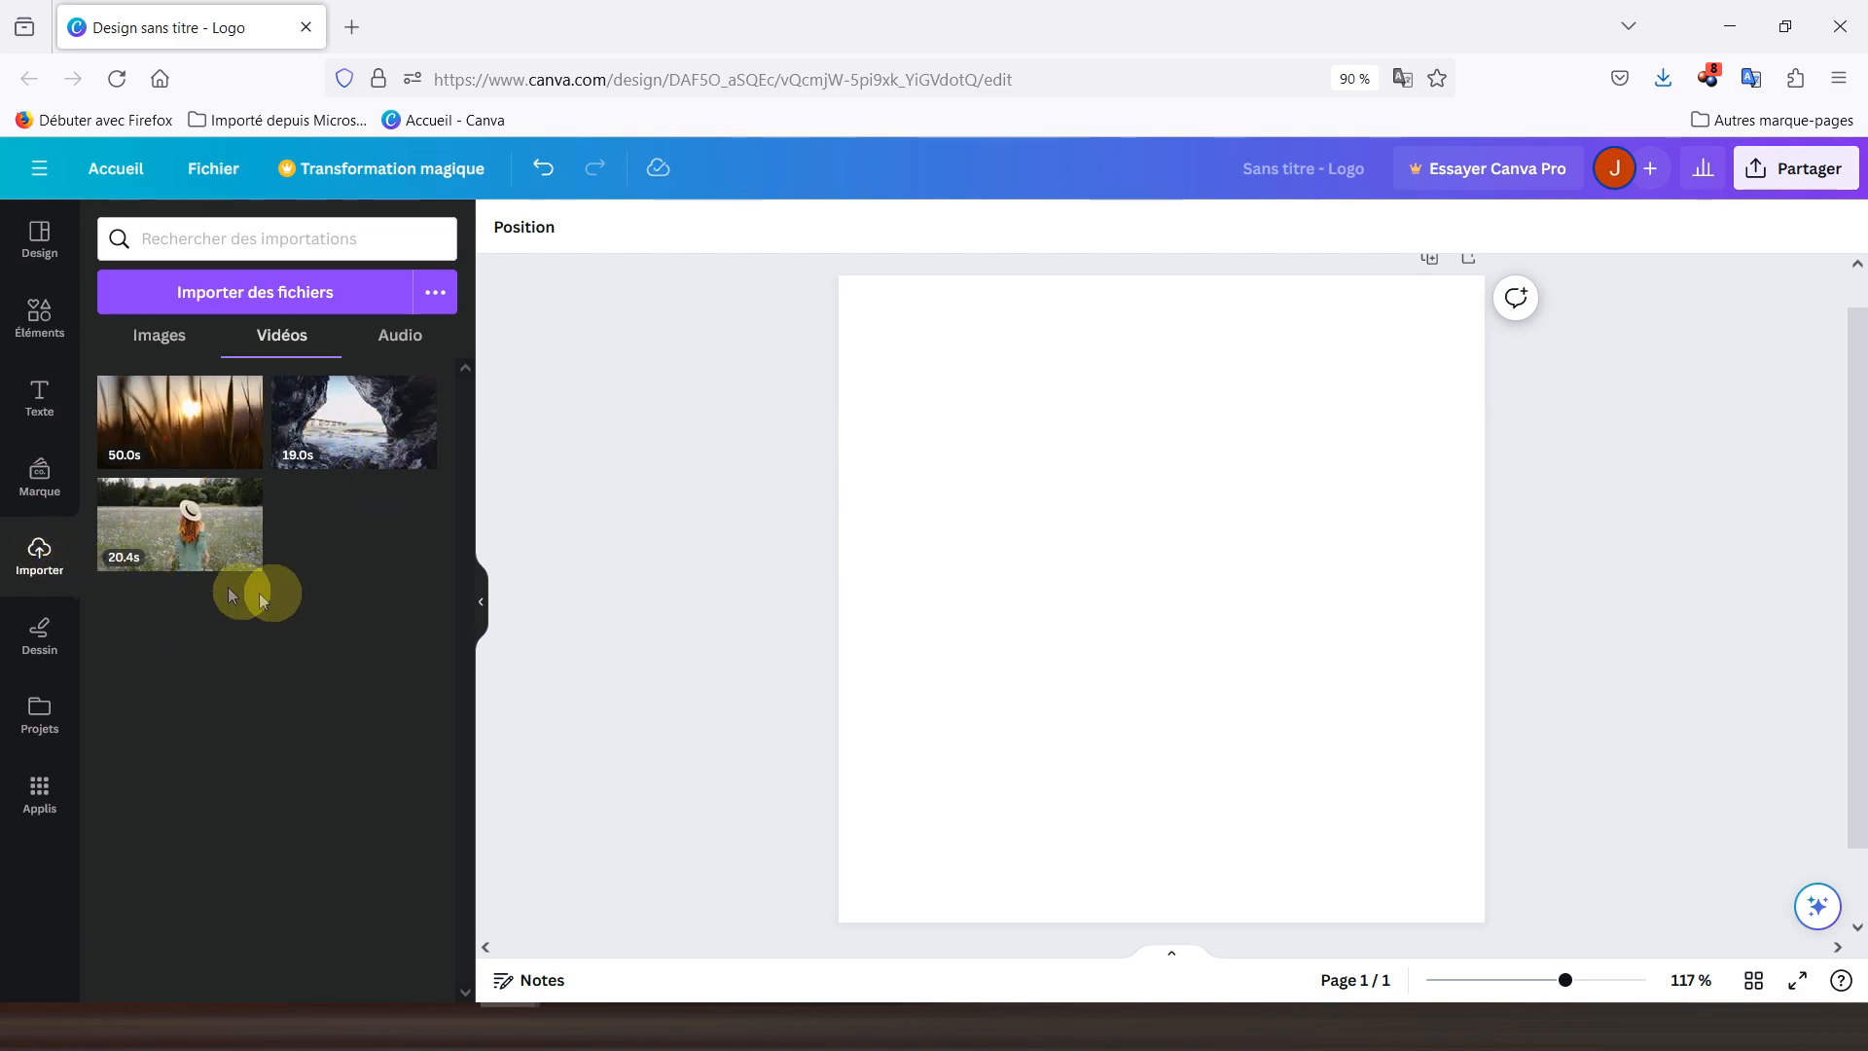
{"action": "left_click", "coordinate": [32, 333]}
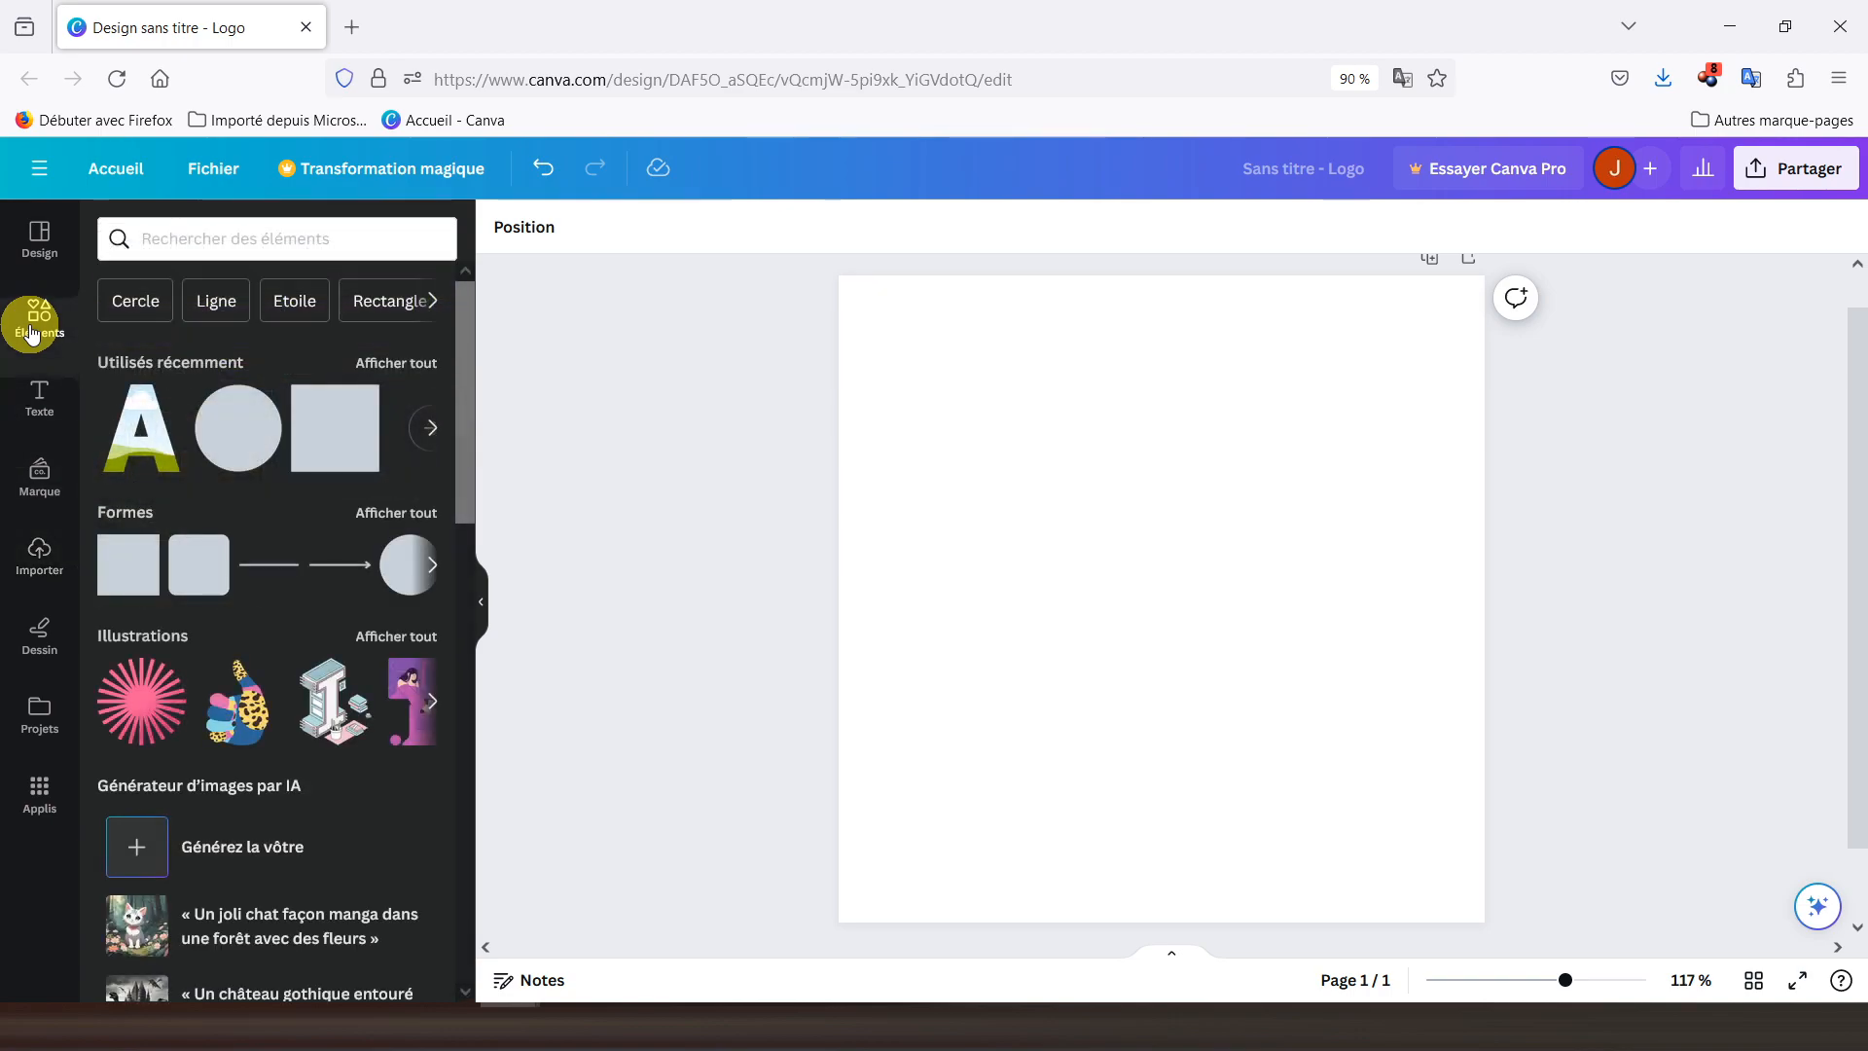
{"action": "left_click", "coordinate": [260, 238]}
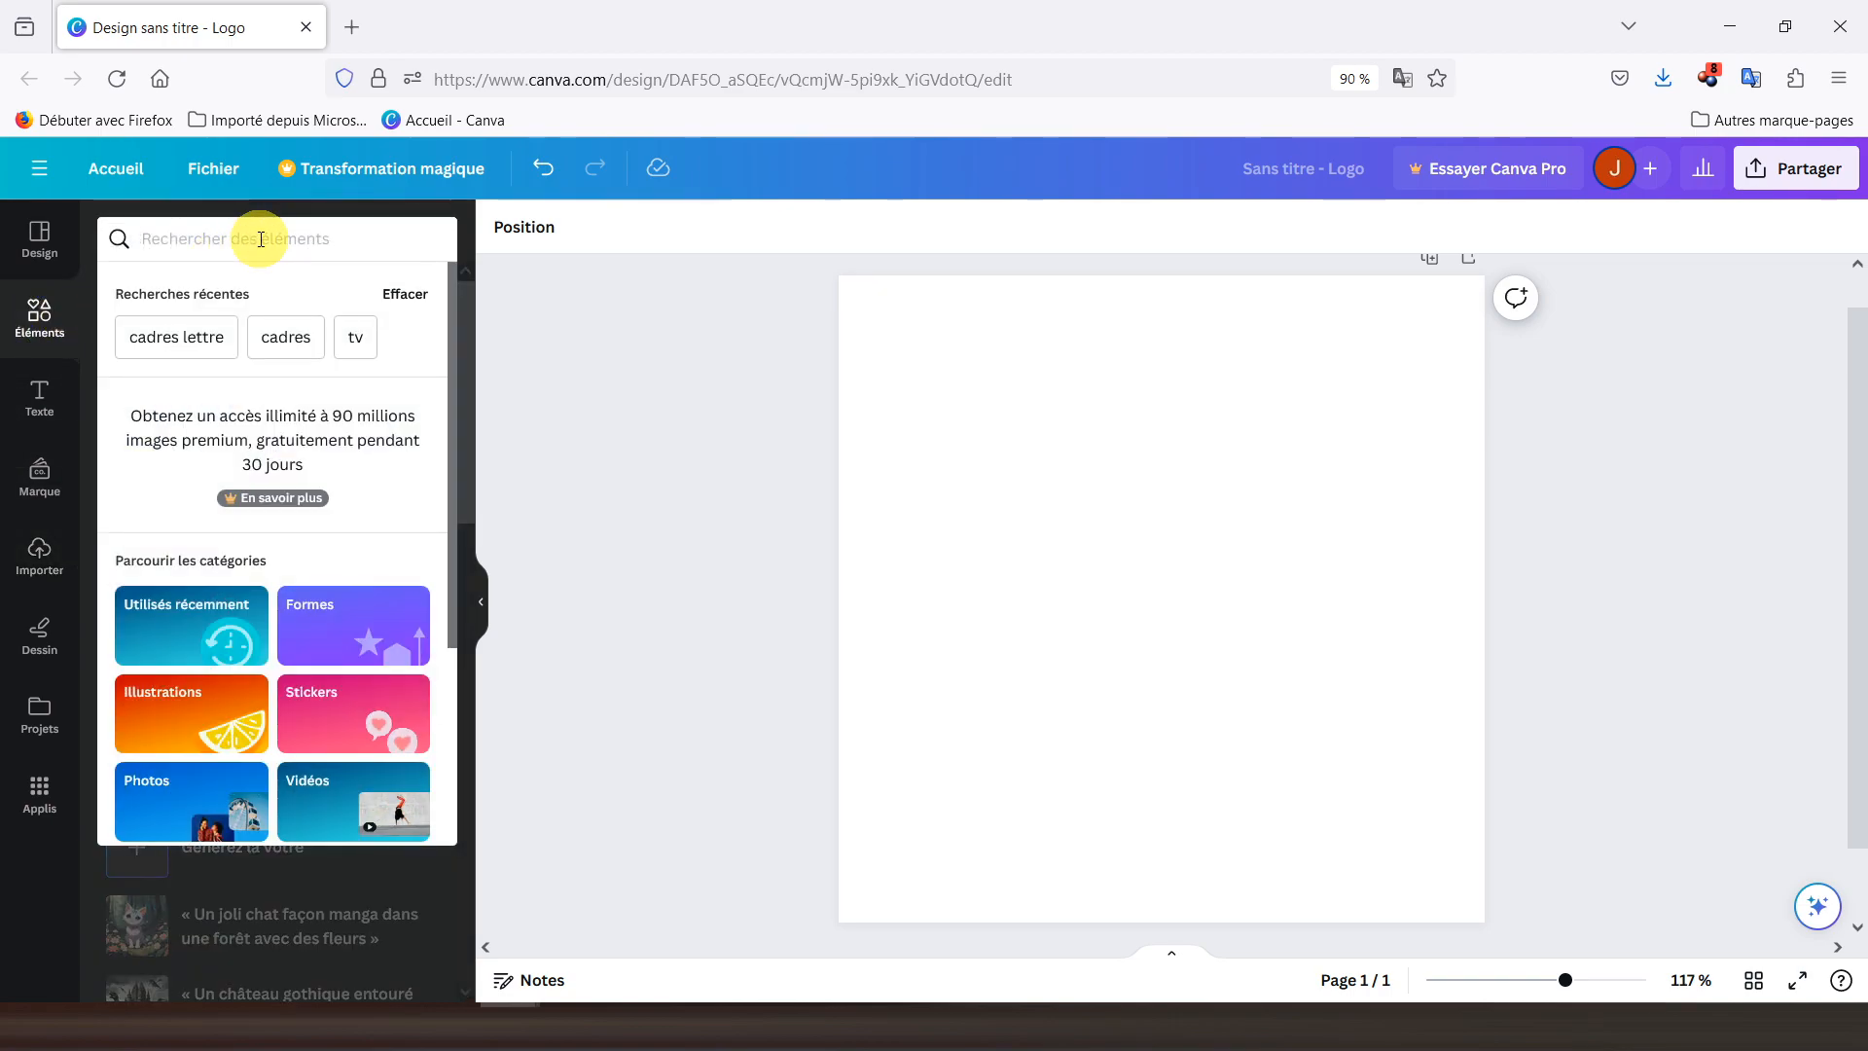
{"action": "type", "text": "cadre"}
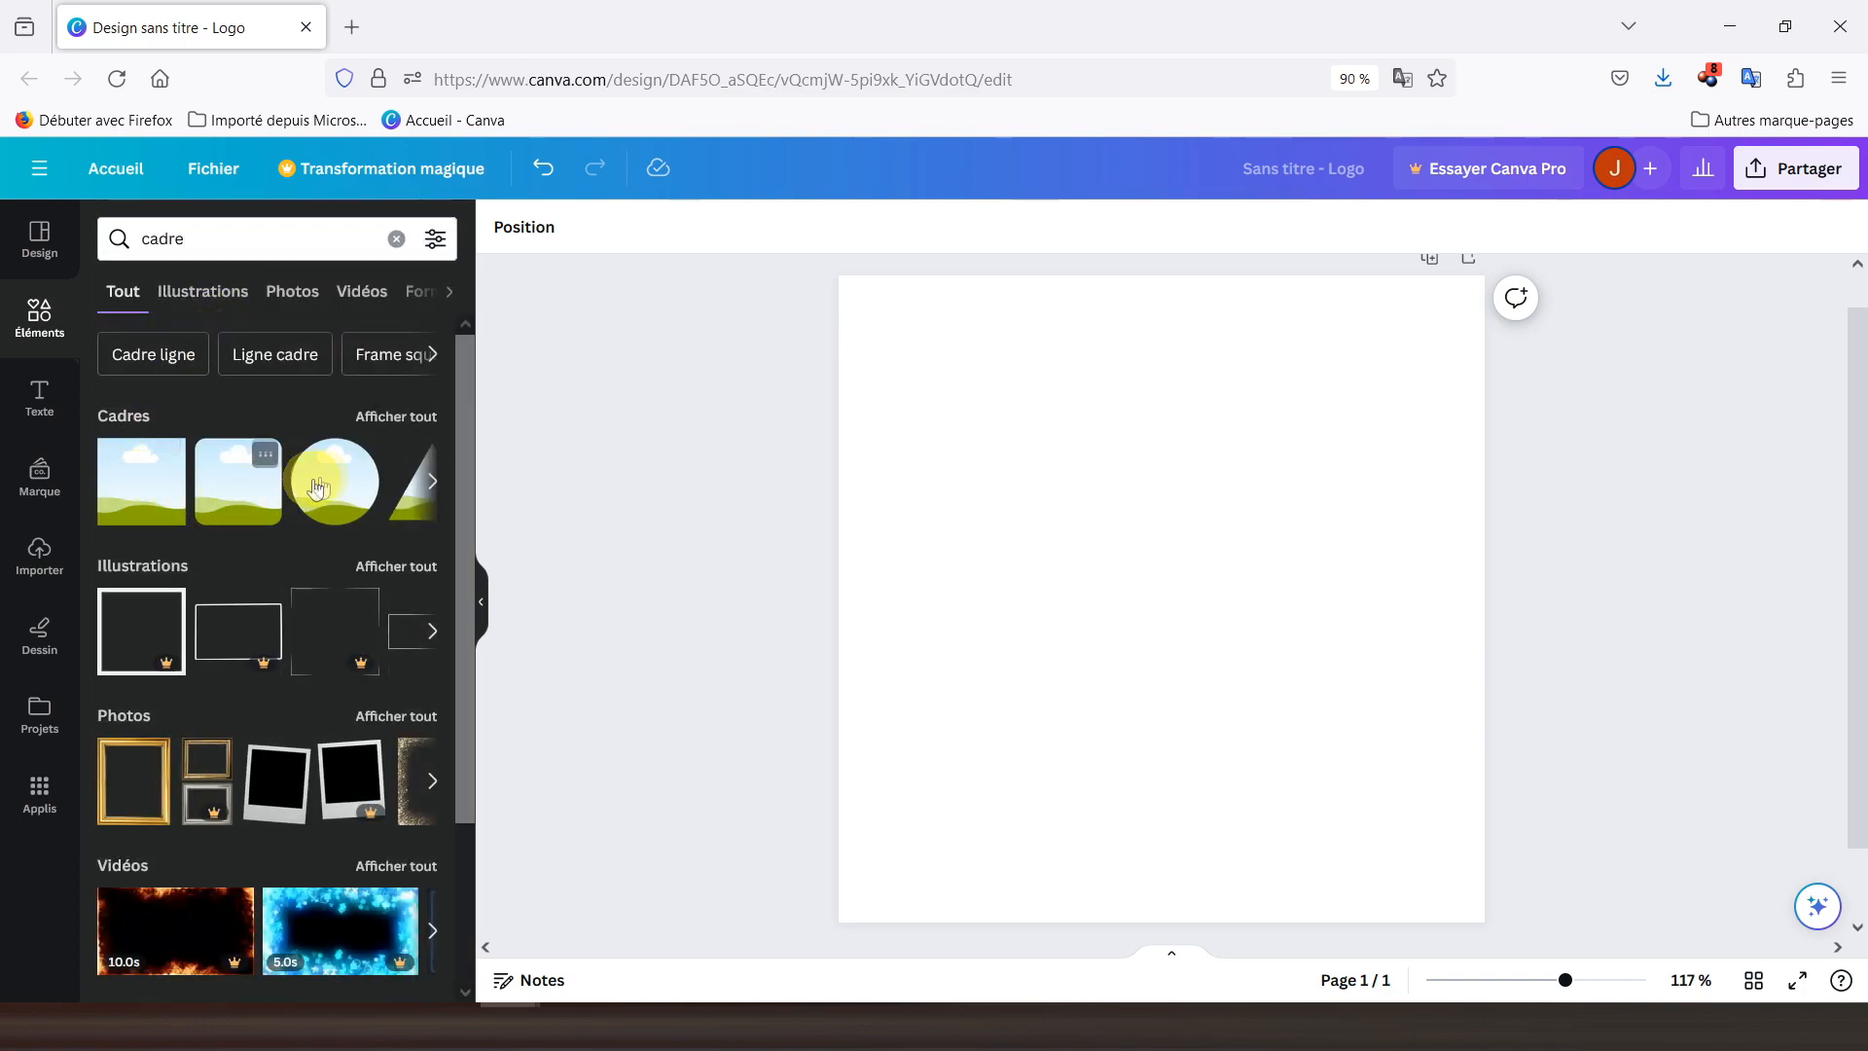
{"action": "left_click", "coordinate": [379, 419]}
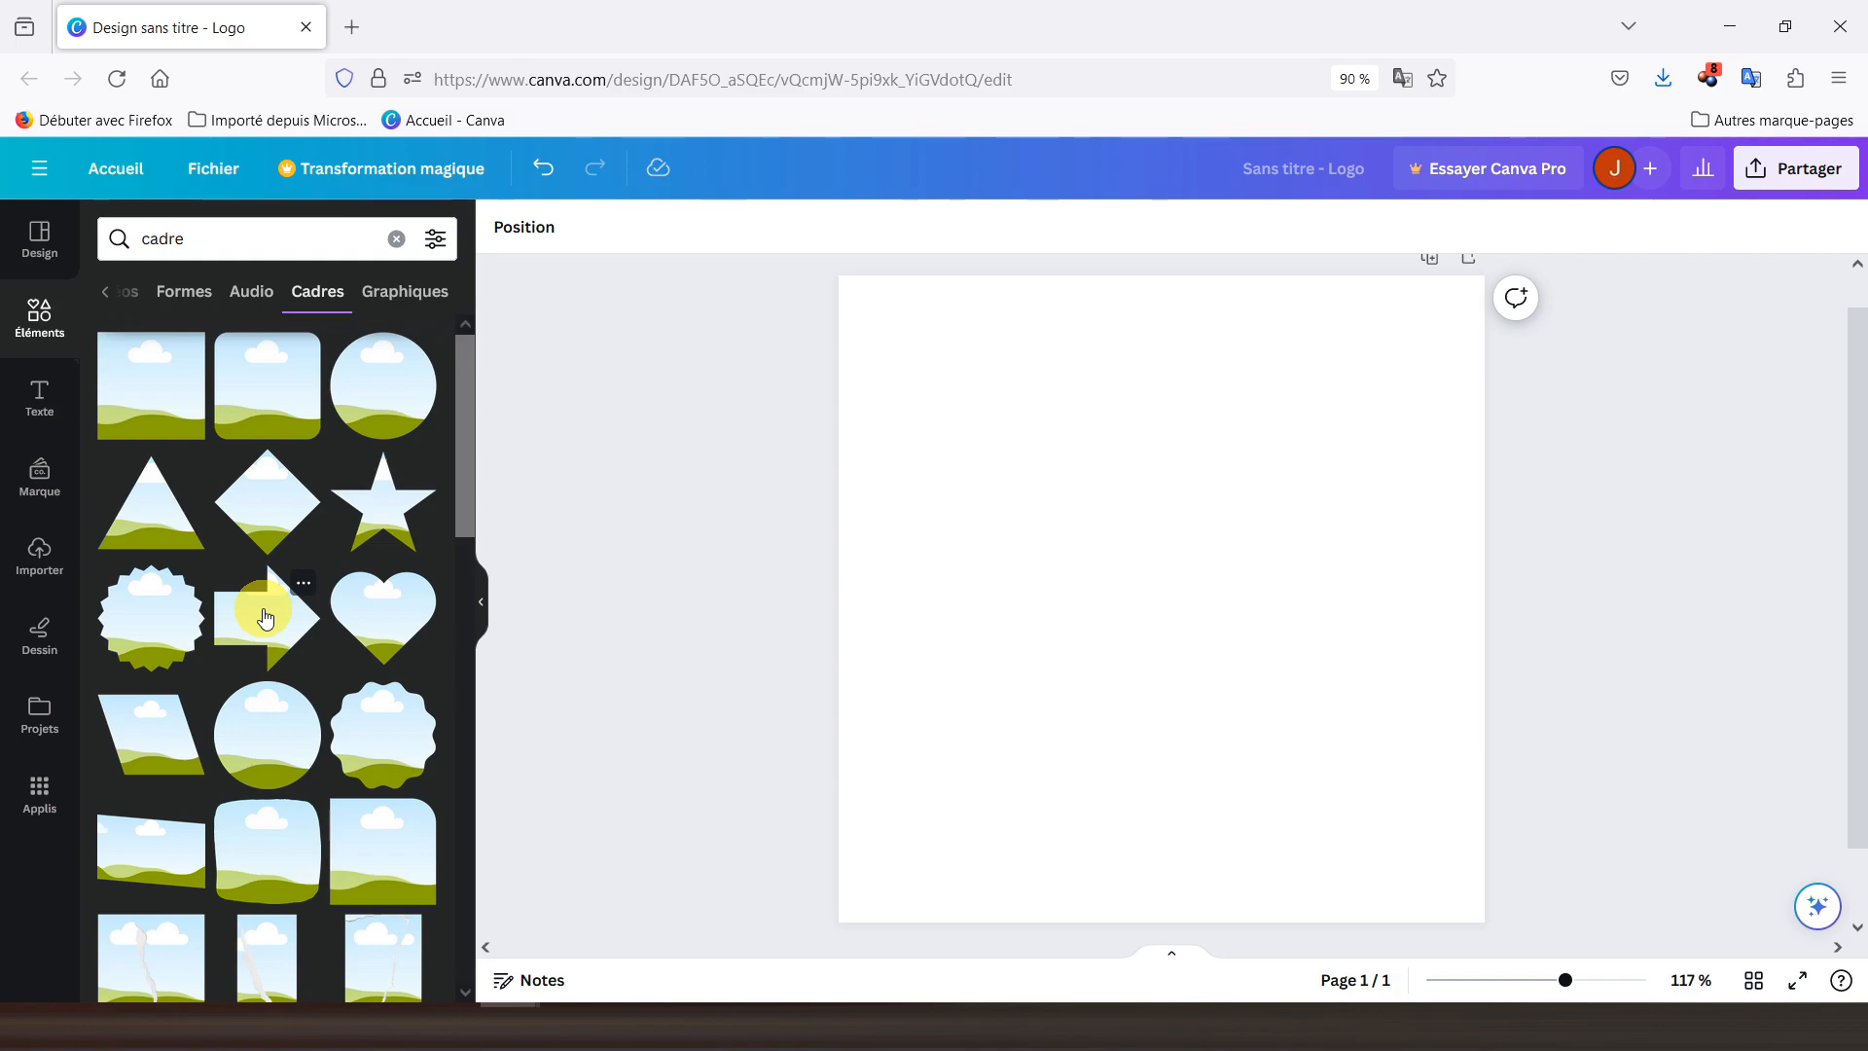
Search the frames for "cadre lettre" and add the letter A frame to the page.
{"action": "left_click", "coordinate": [221, 237]}
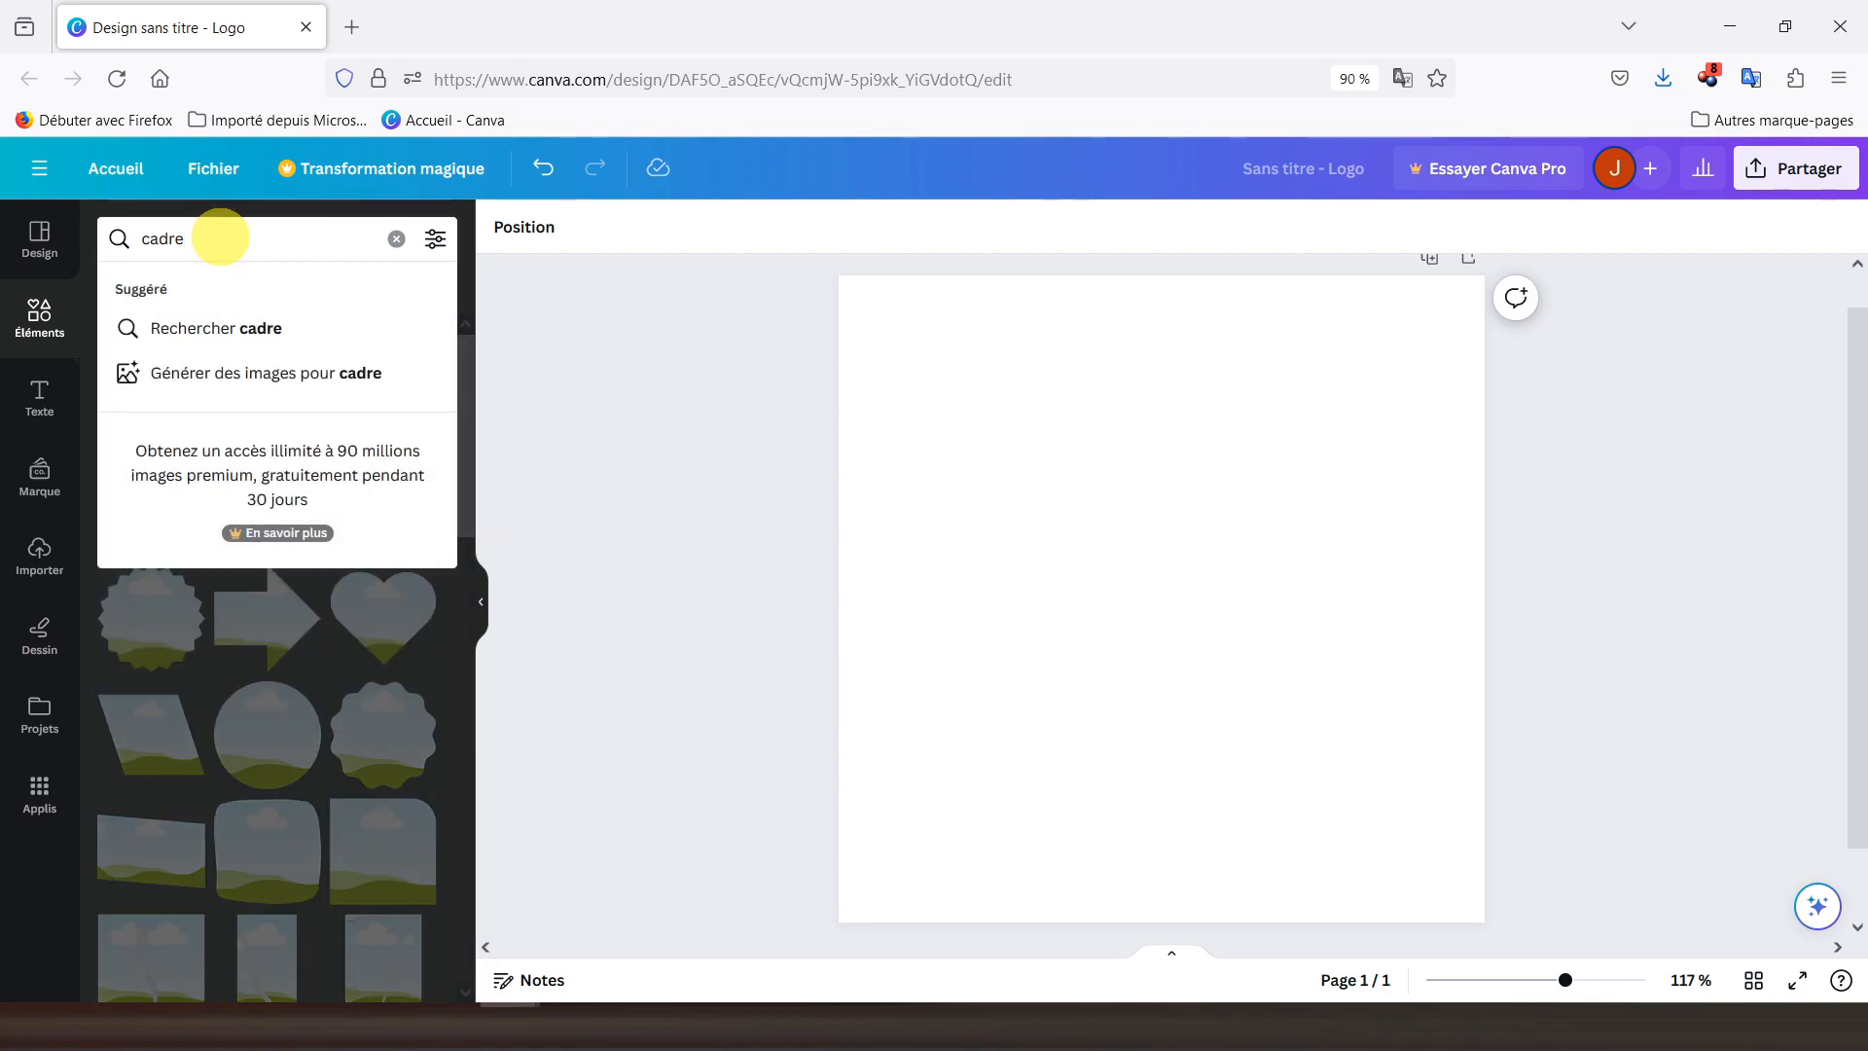
{"action": "type", "text": "lettre"}
{"action": "key", "text": "Return"}
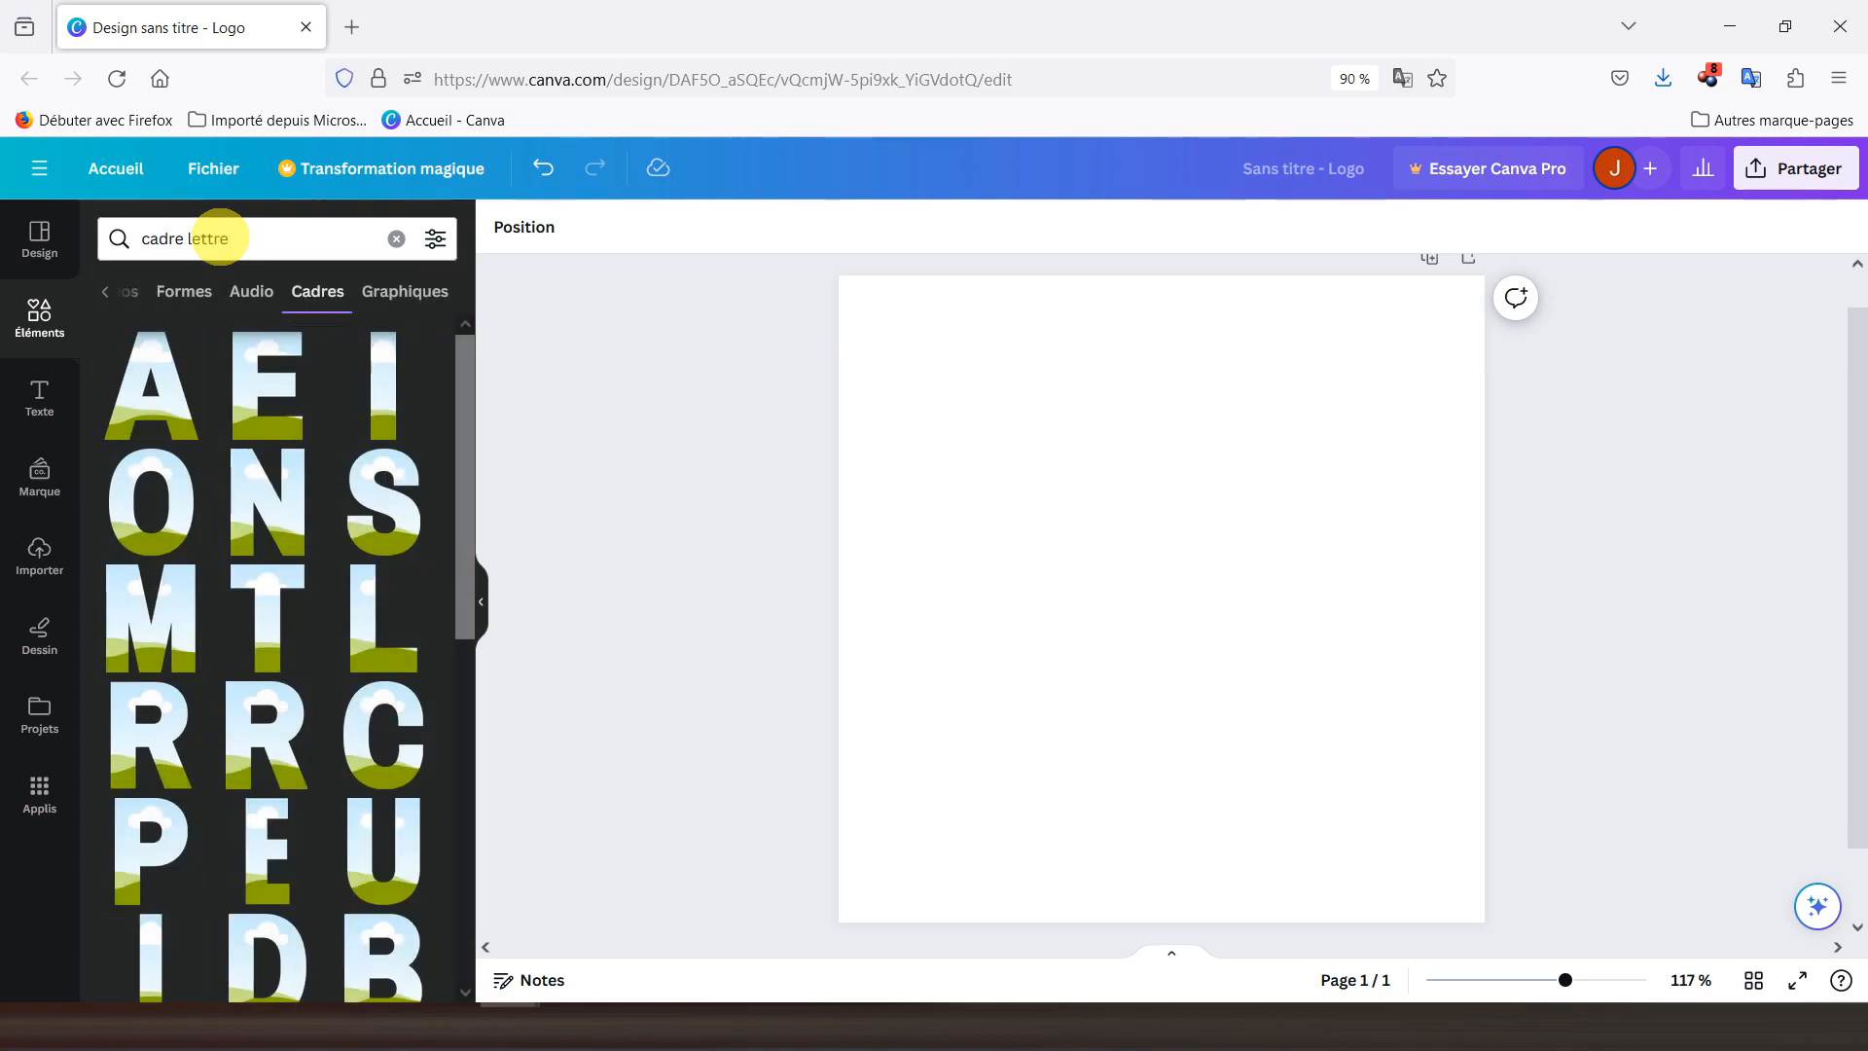
{"action": "left_click", "coordinate": [167, 408]}
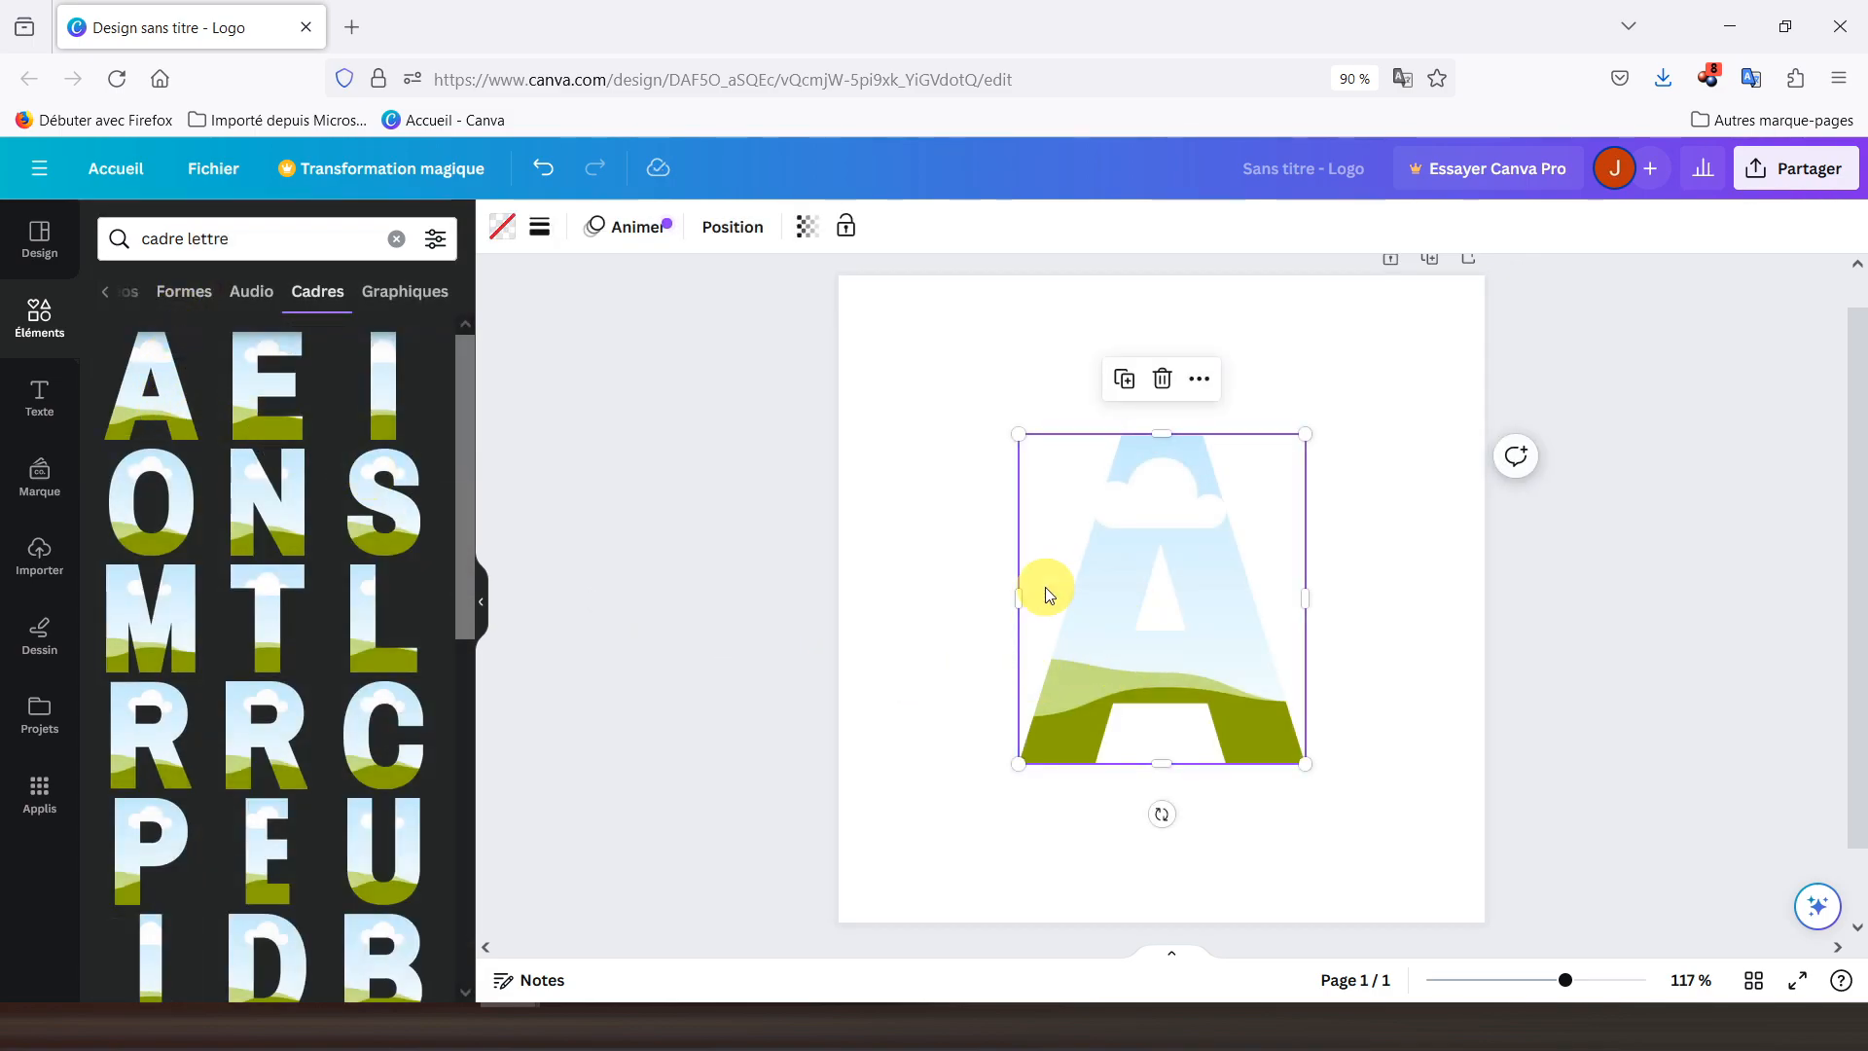
Fill the letter A frame with the uploaded 50.0s sunset video.
{"action": "left_click", "coordinate": [39, 572]}
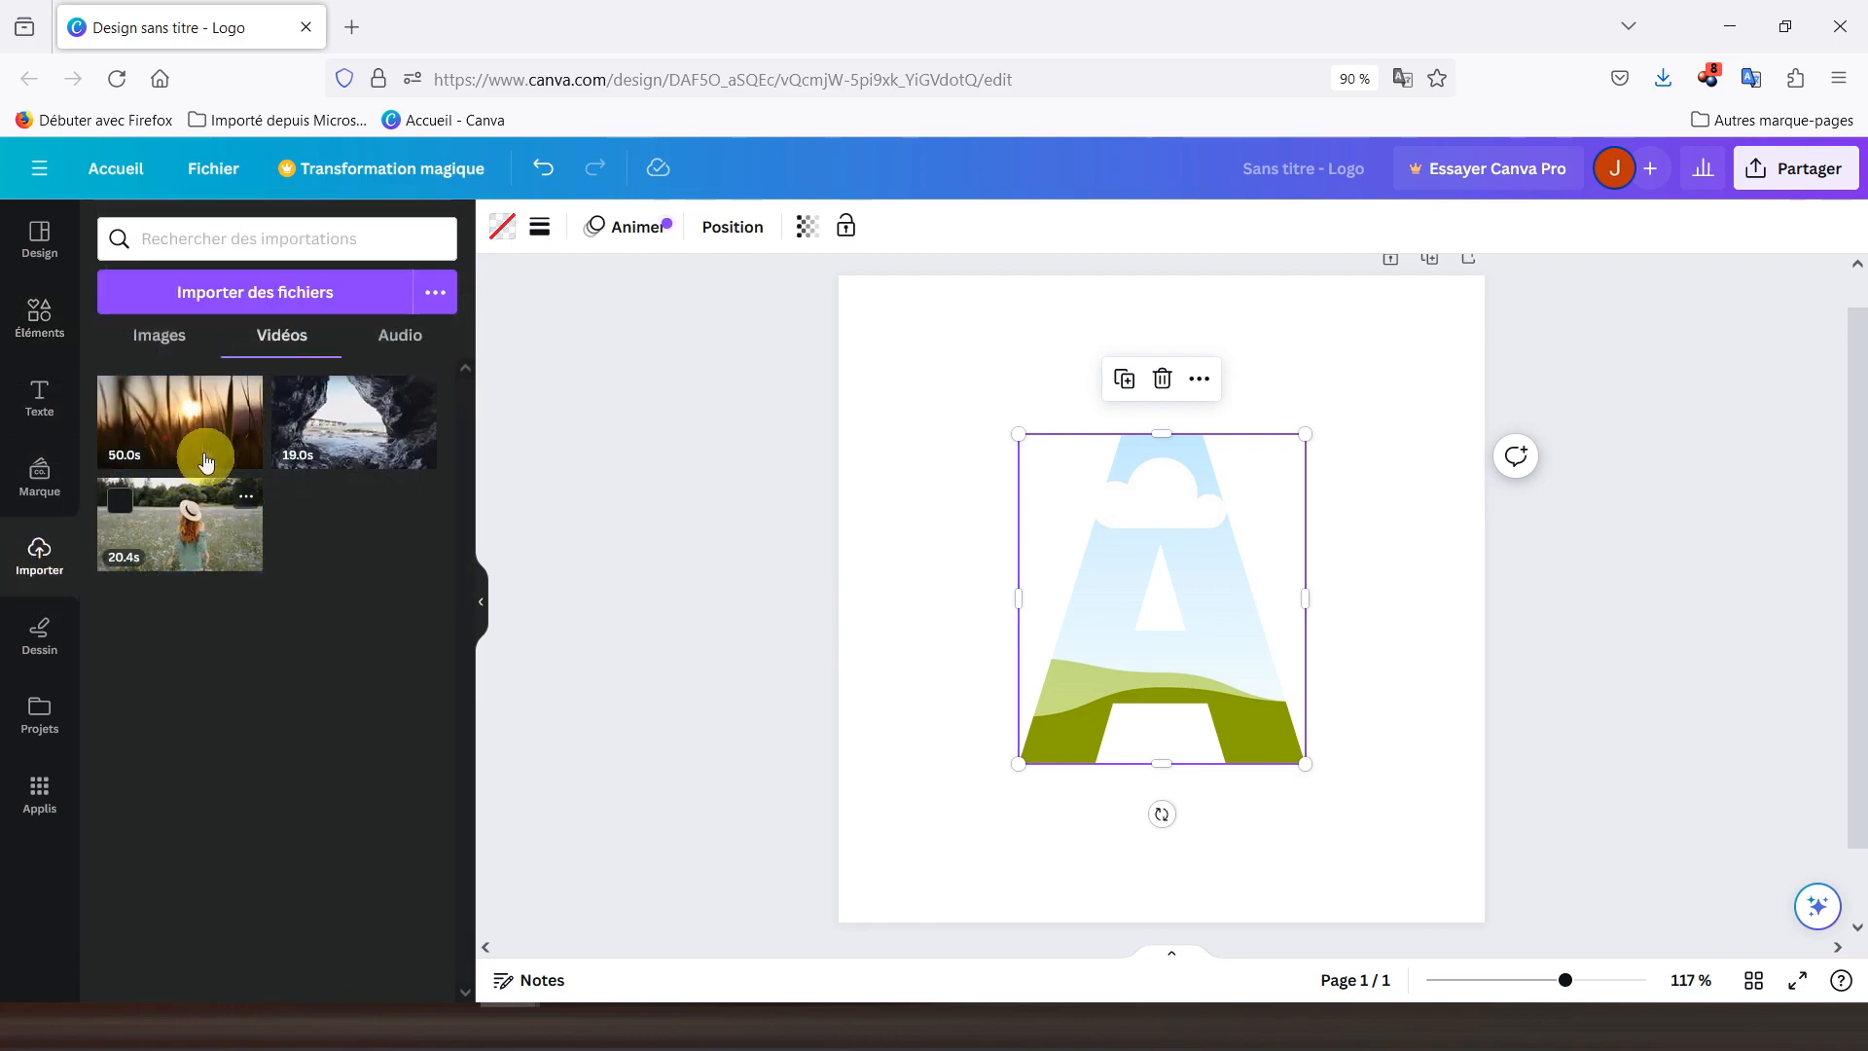
{"action": "left_click_drag", "start_coordinate": [178, 419], "coordinate": [1103, 572]}
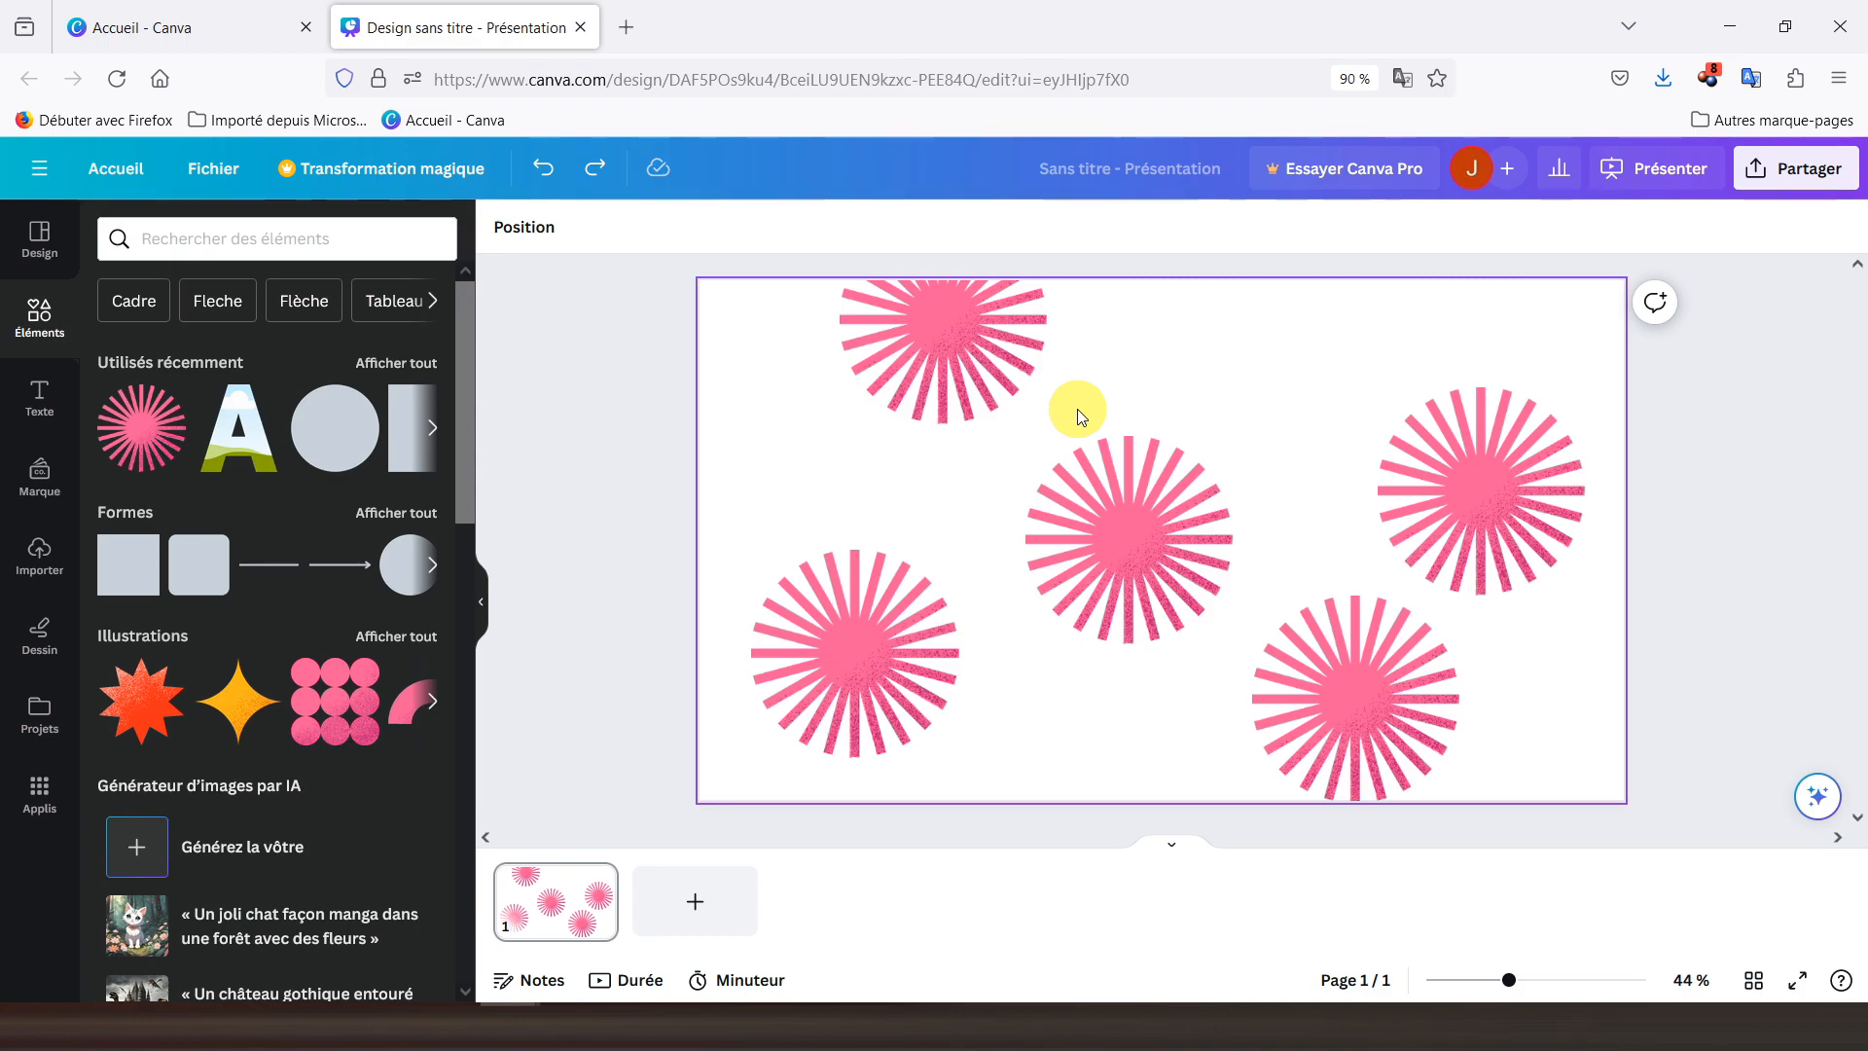
Select all five pink starbursts in the presentation design and align them in one row along their vertical centres.
{"action": "left_click", "coordinate": [875, 631]}
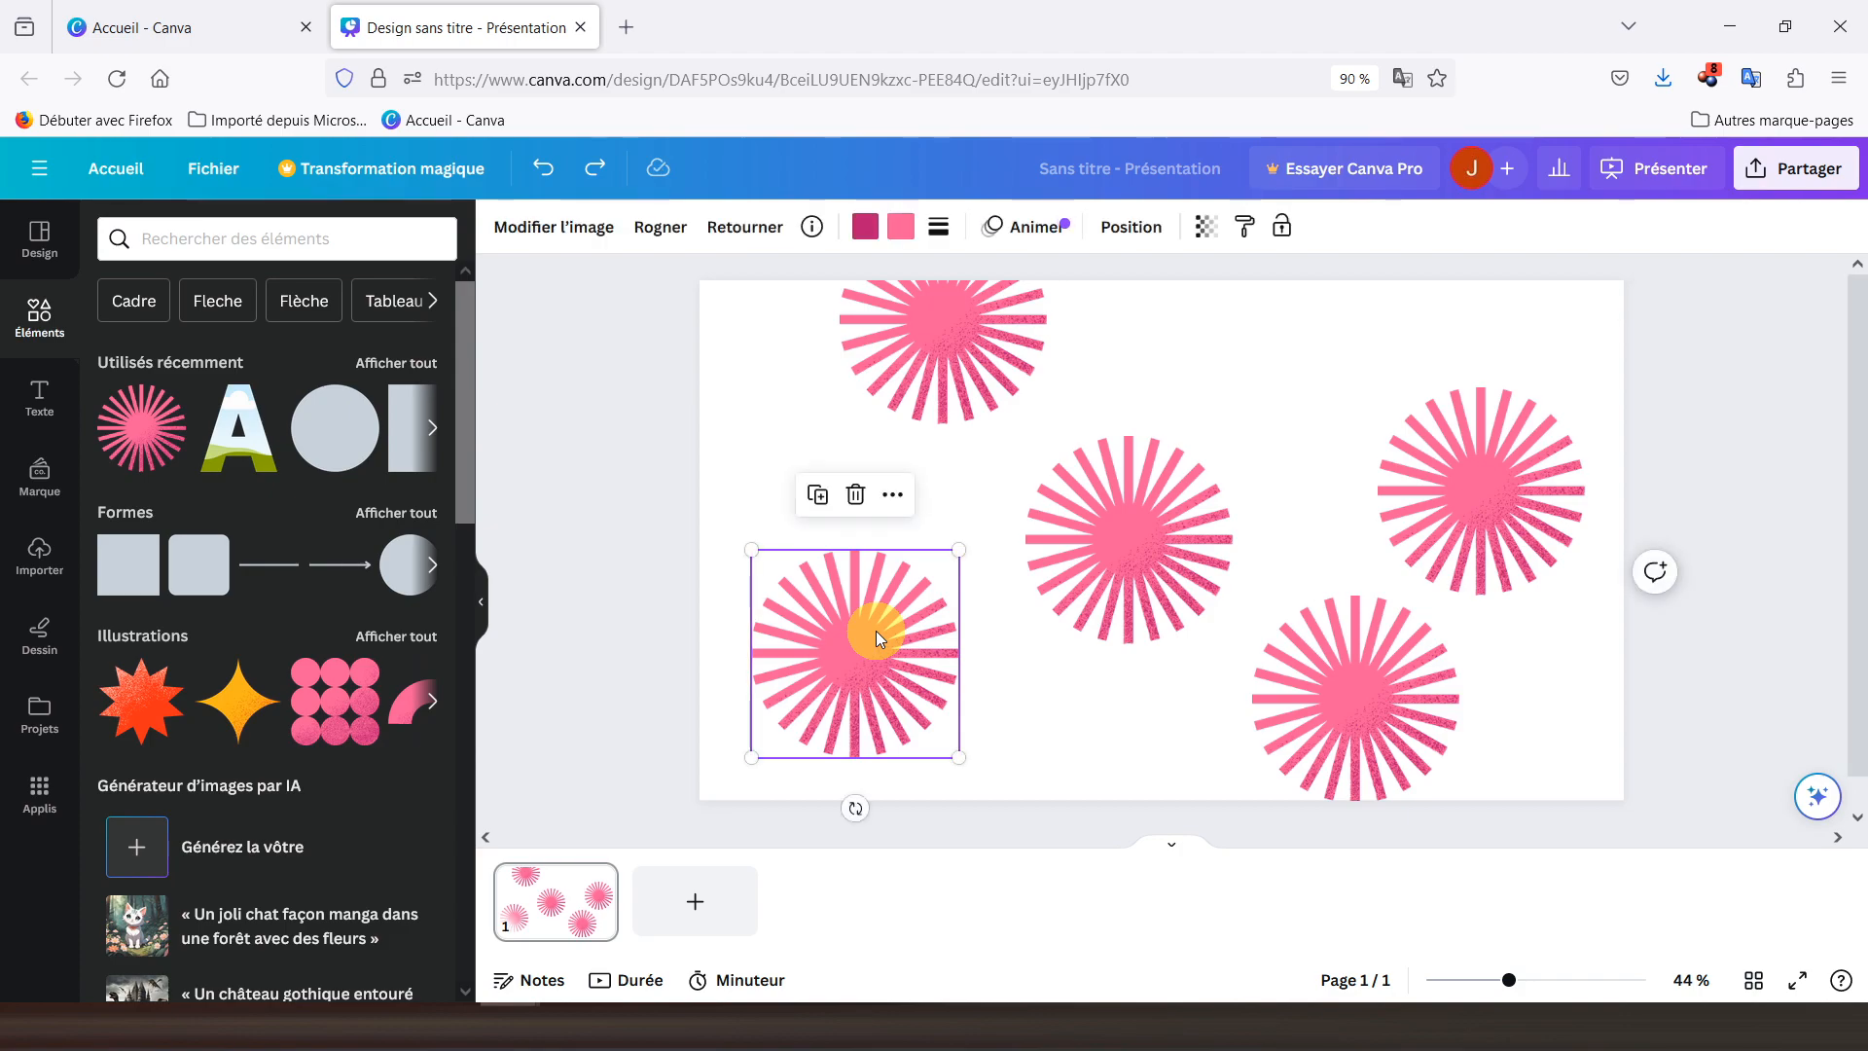
{"action": "left_click", "coordinate": [951, 371], "text": "shift"}
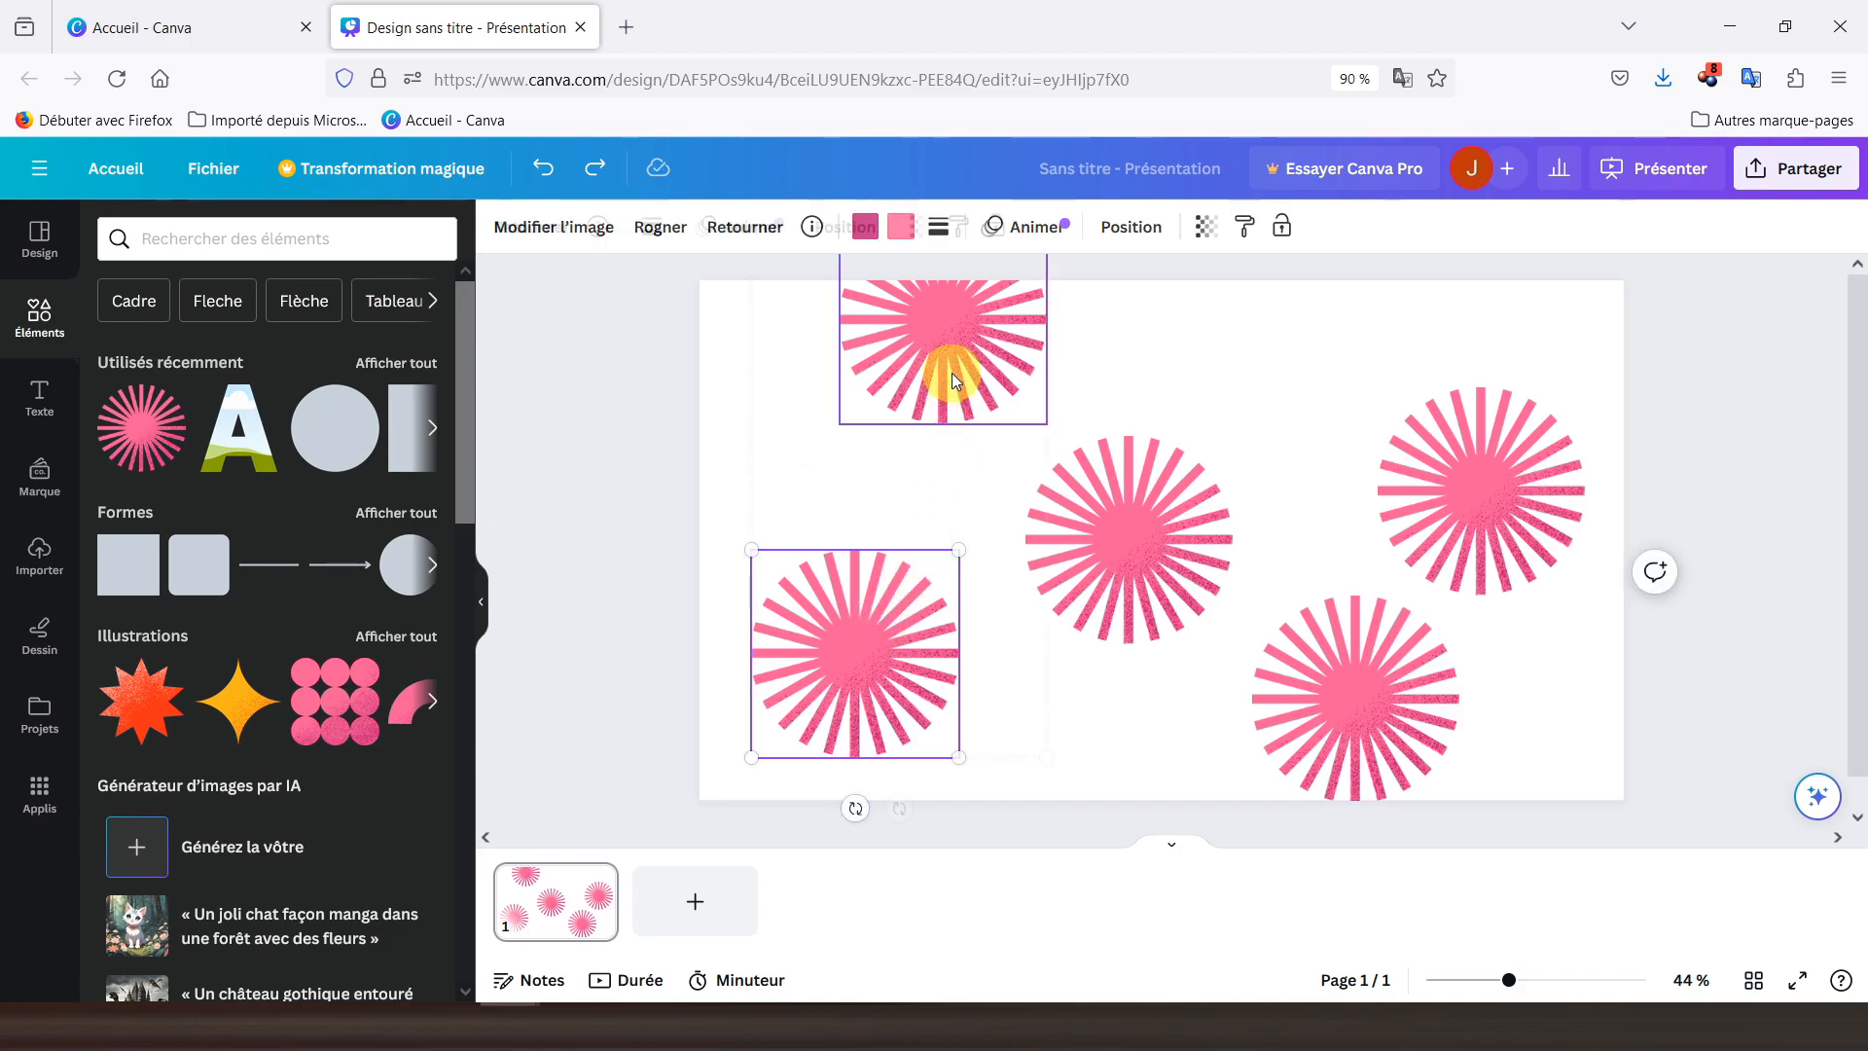
{"action": "left_click", "coordinate": [1083, 521], "text": "shift"}
{"action": "left_click", "coordinate": [1333, 663], "text": "shift"}
{"action": "left_click", "coordinate": [1428, 525], "text": "shift"}
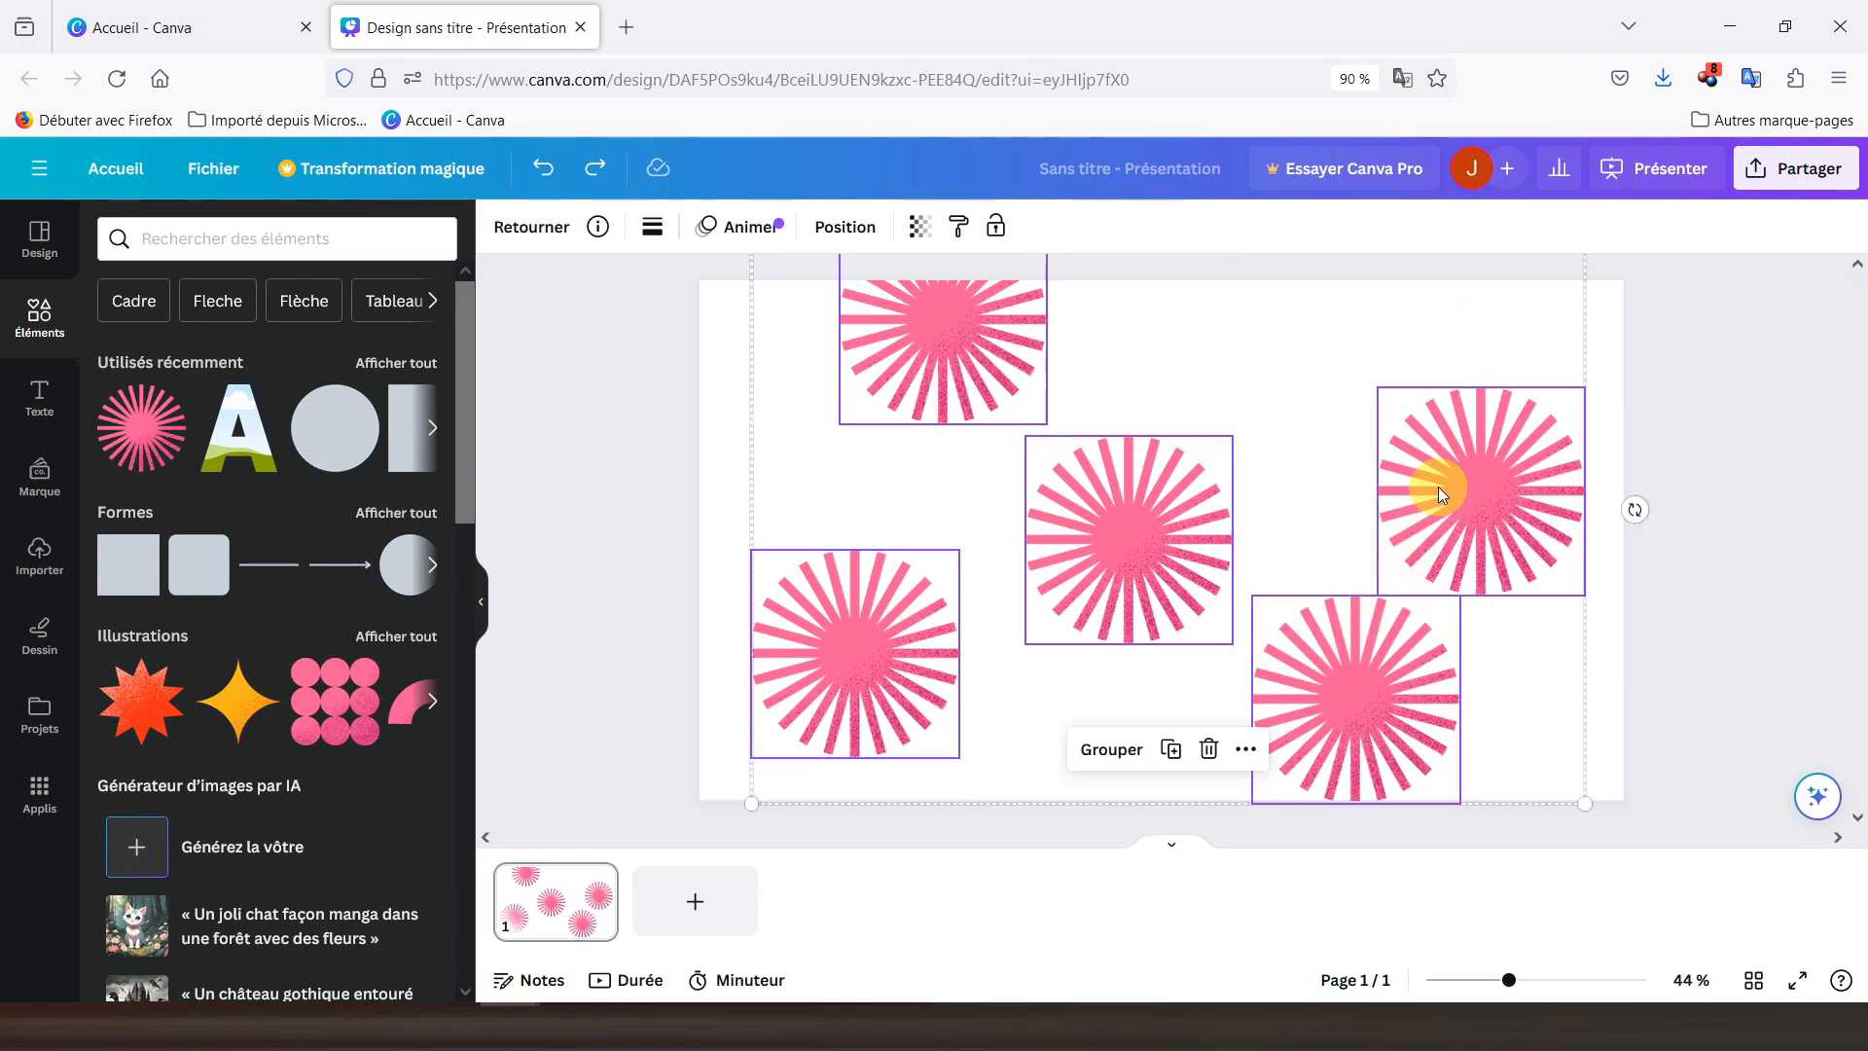
{"action": "right_click", "coordinate": [1438, 487]}
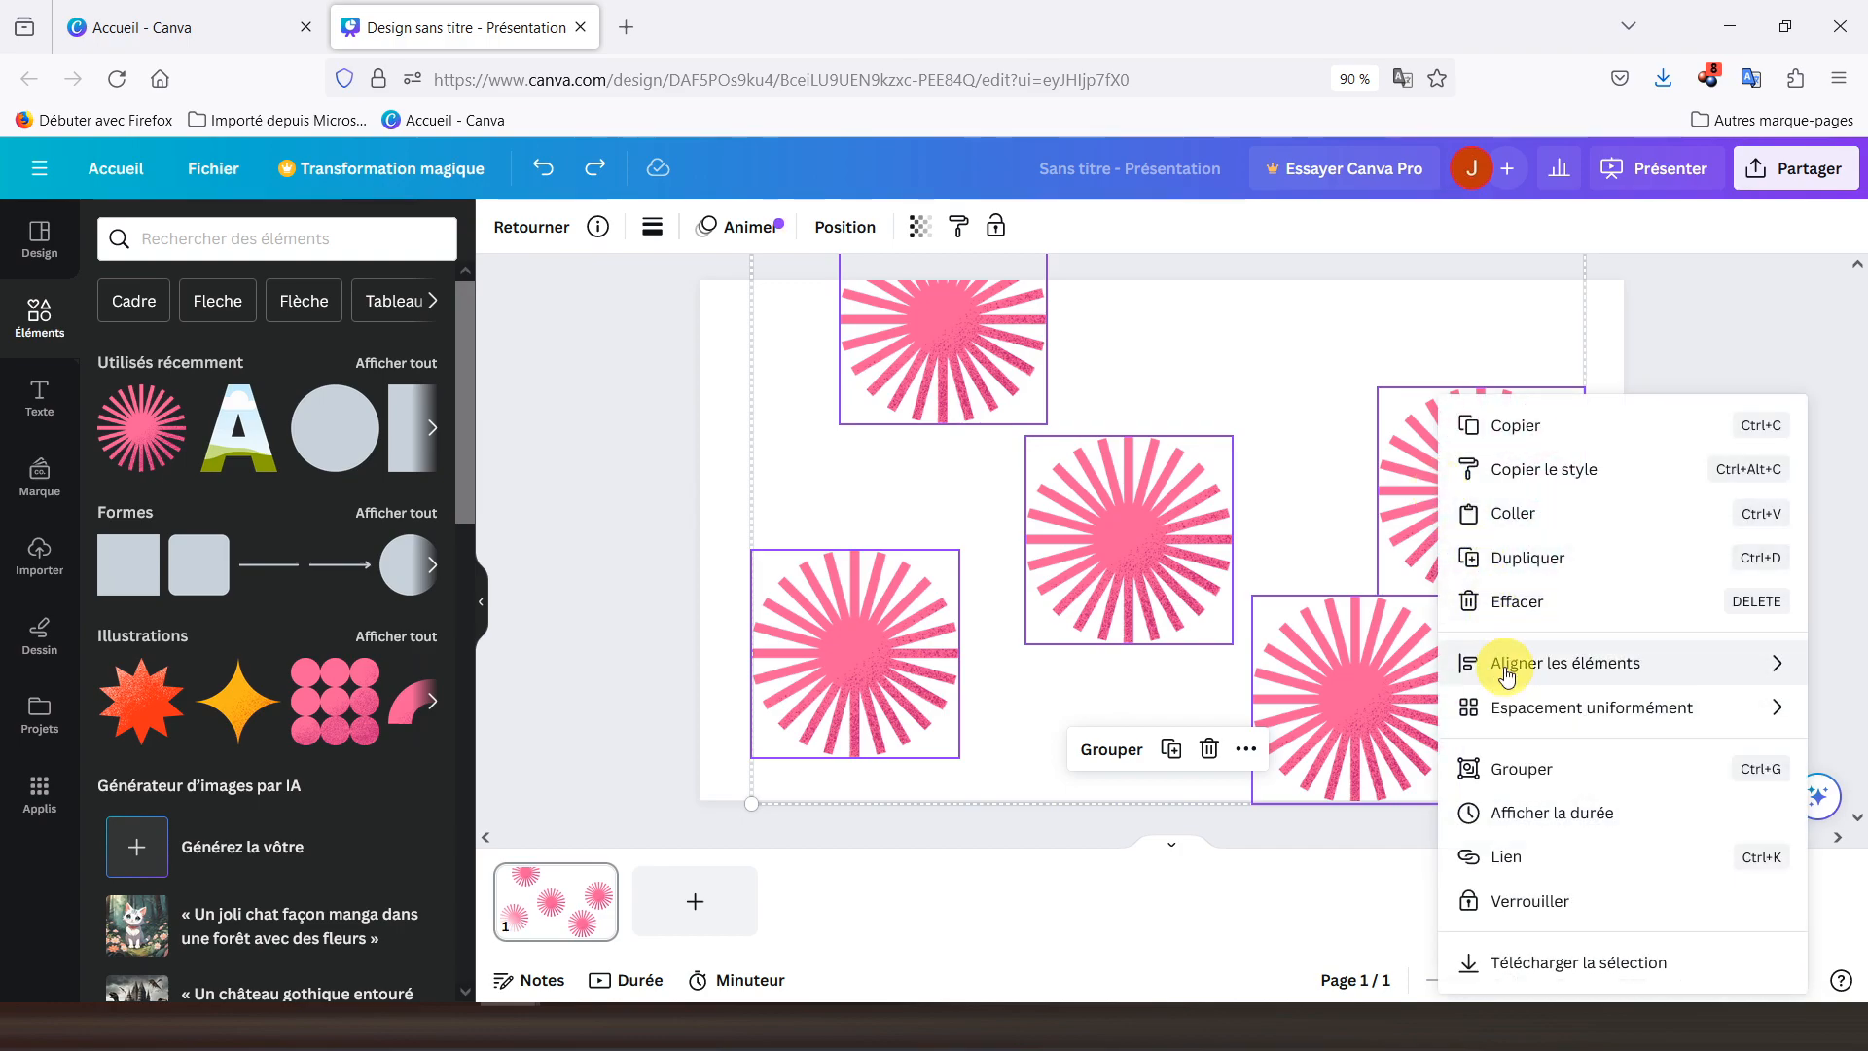
{"action": "mouse_move", "coordinate": [1507, 671]}
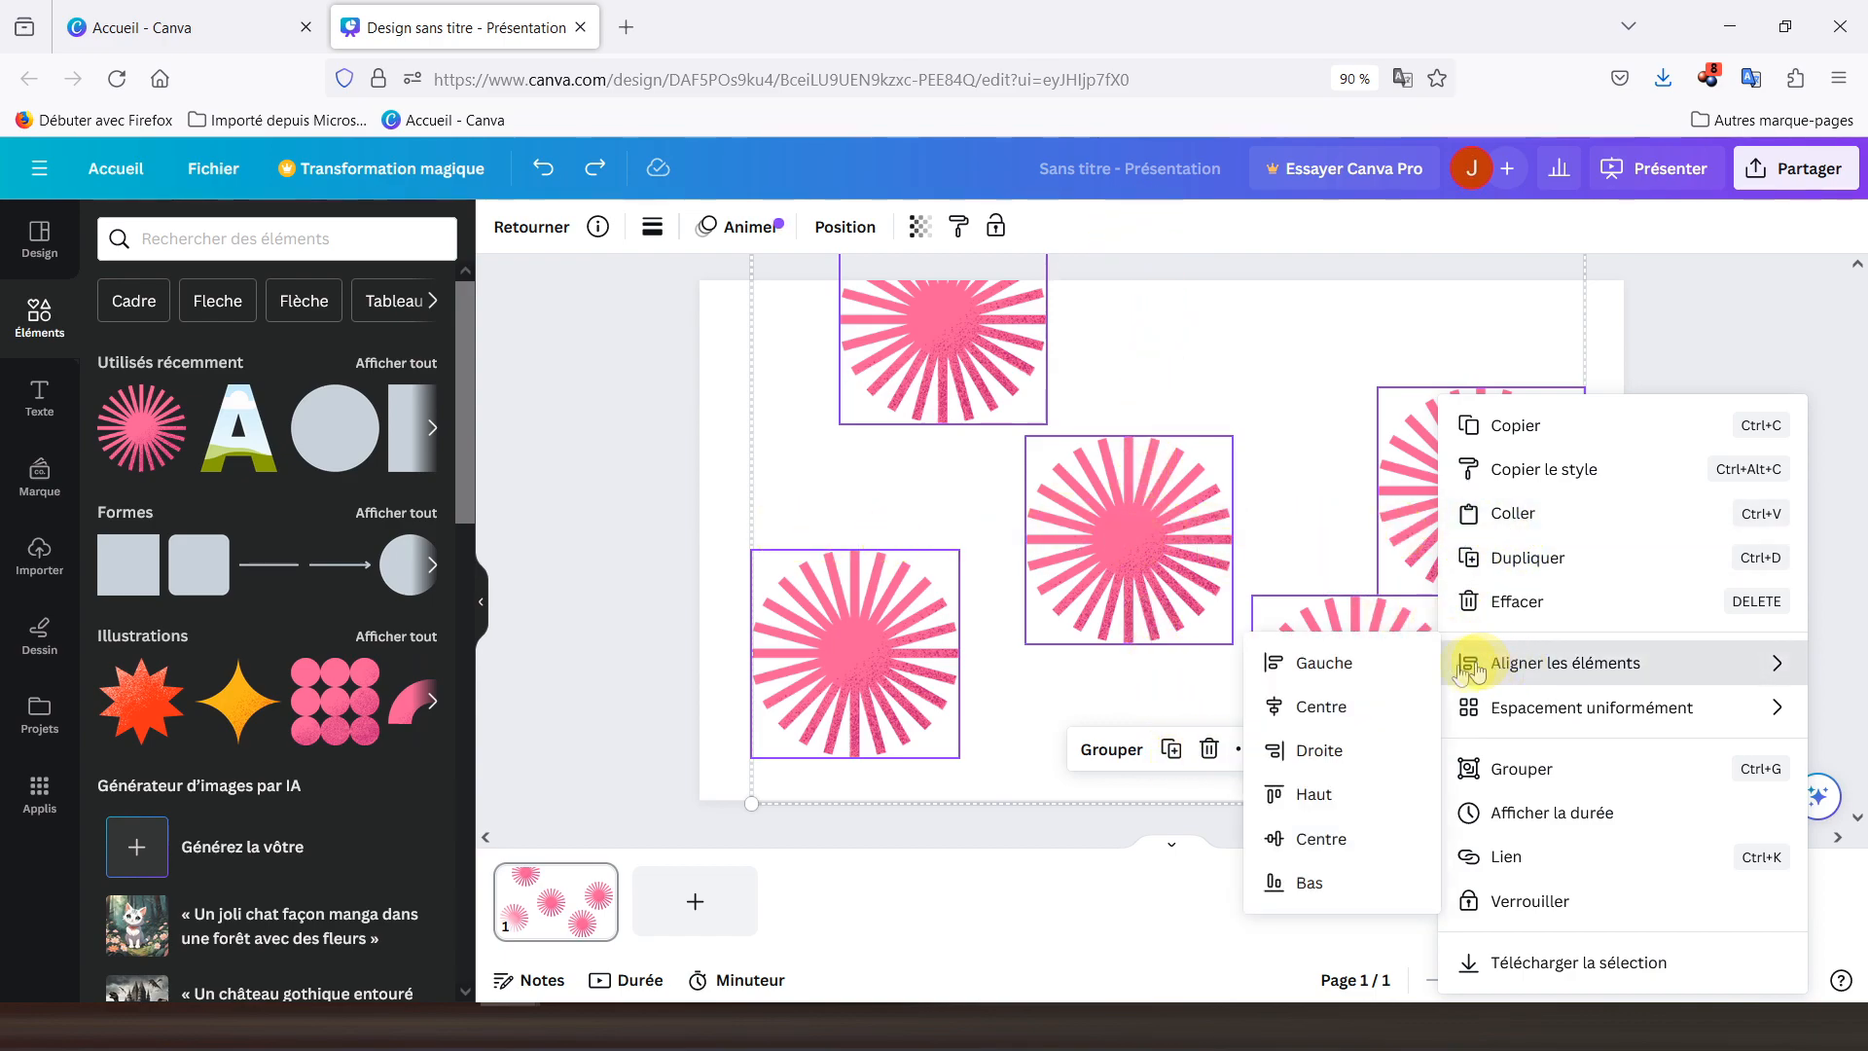
{"action": "left_click", "coordinate": [1314, 843]}
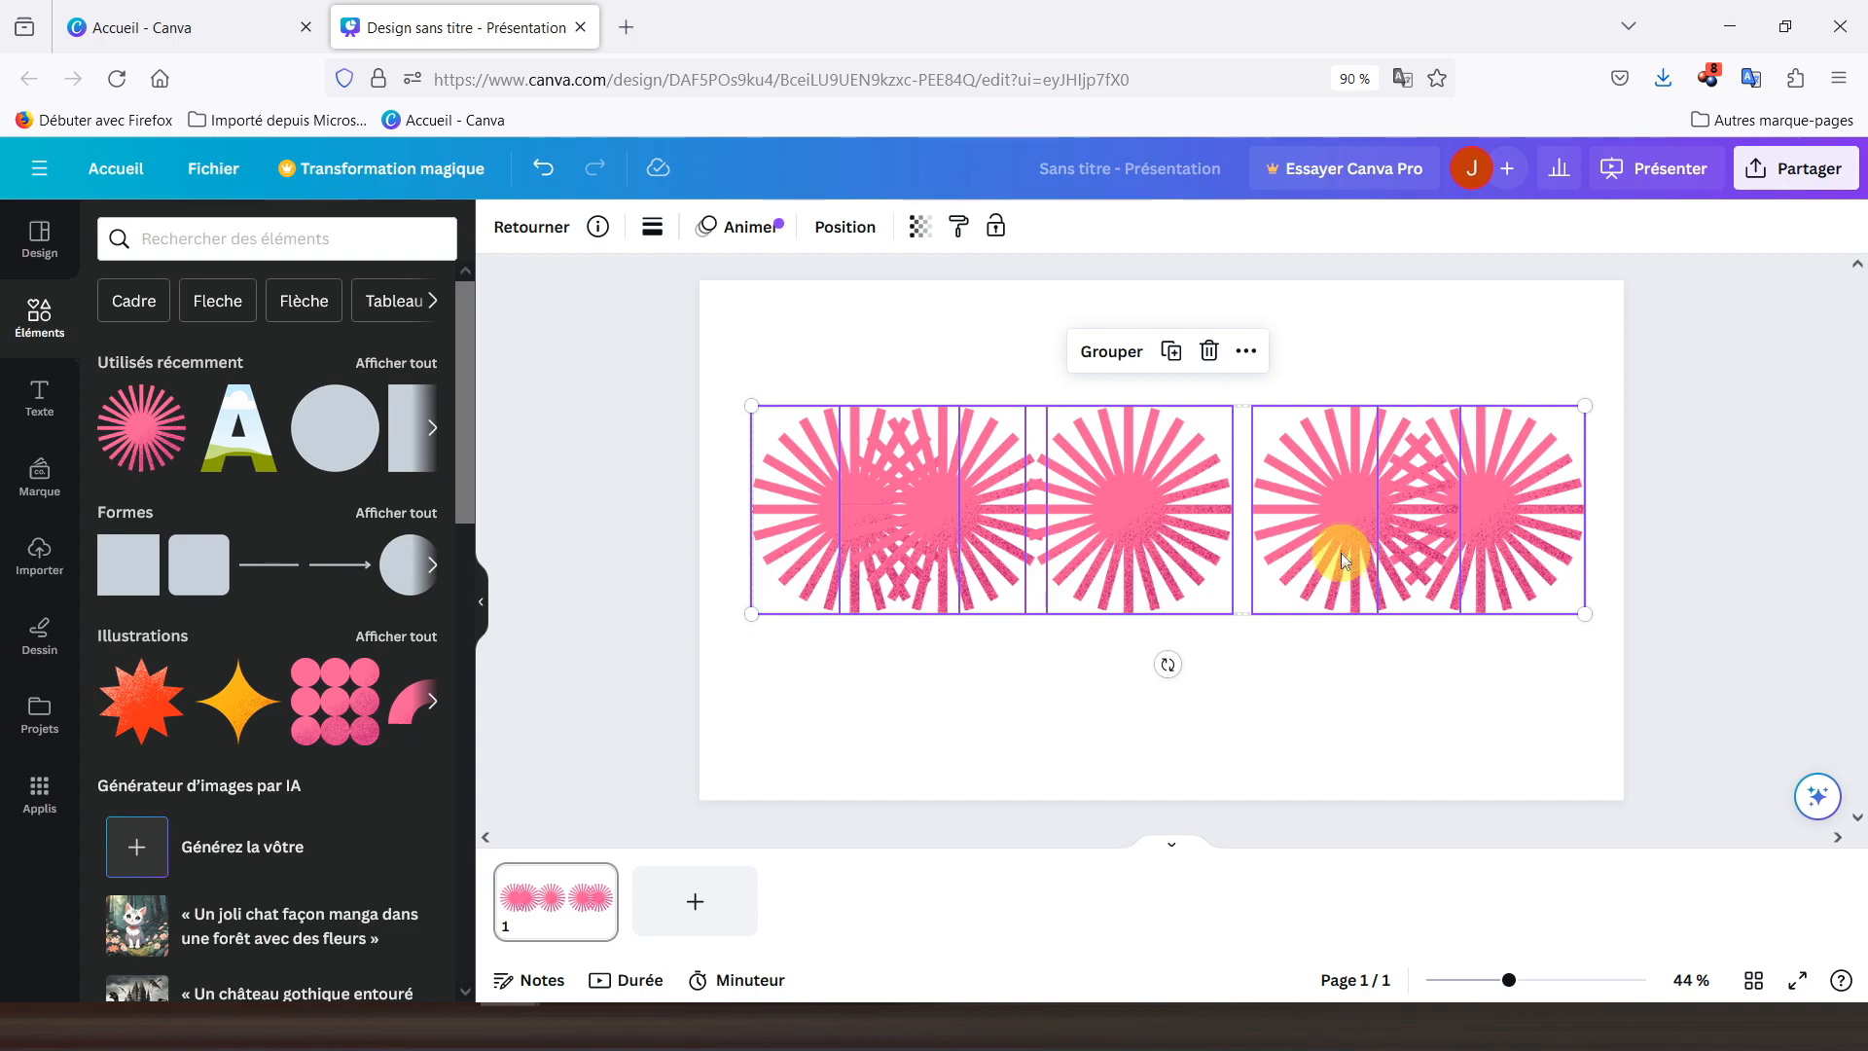
Space the five aligned starbursts evenly in the horizontal direction.
{"action": "right_click", "coordinate": [1344, 507]}
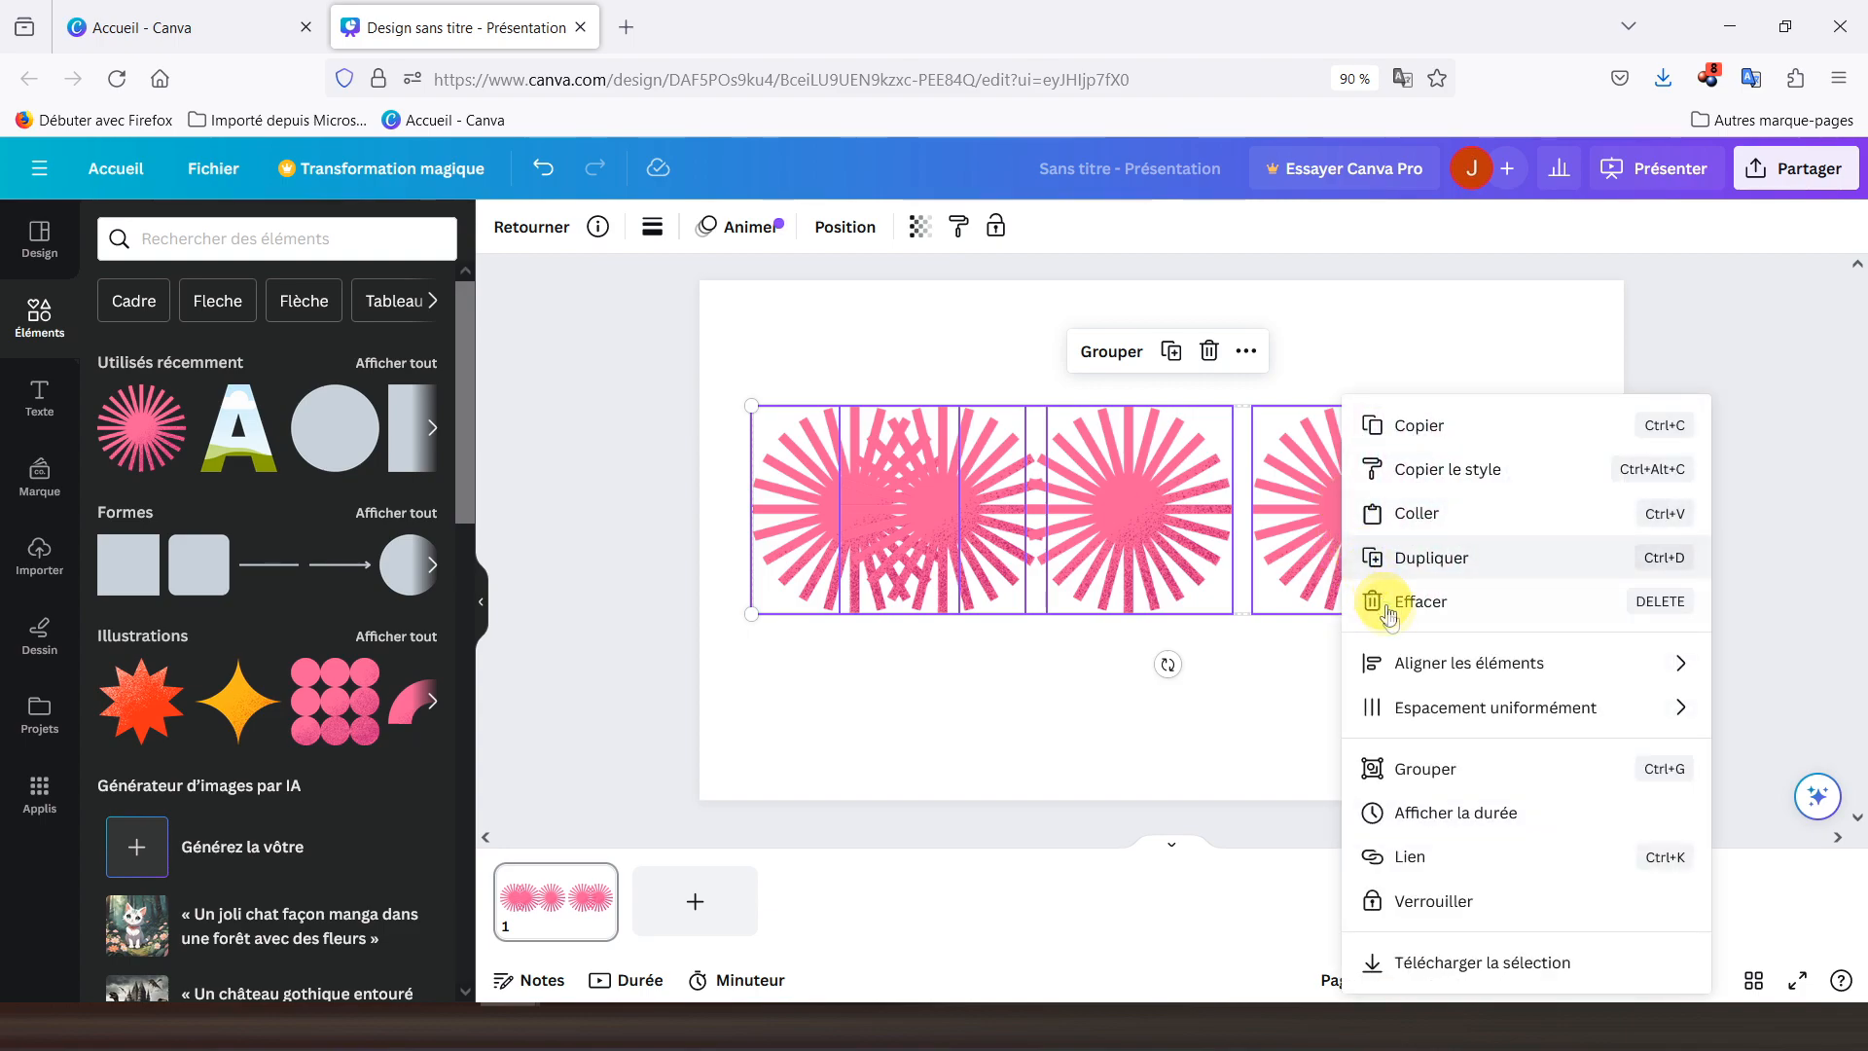
{"action": "mouse_move", "coordinate": [1449, 728]}
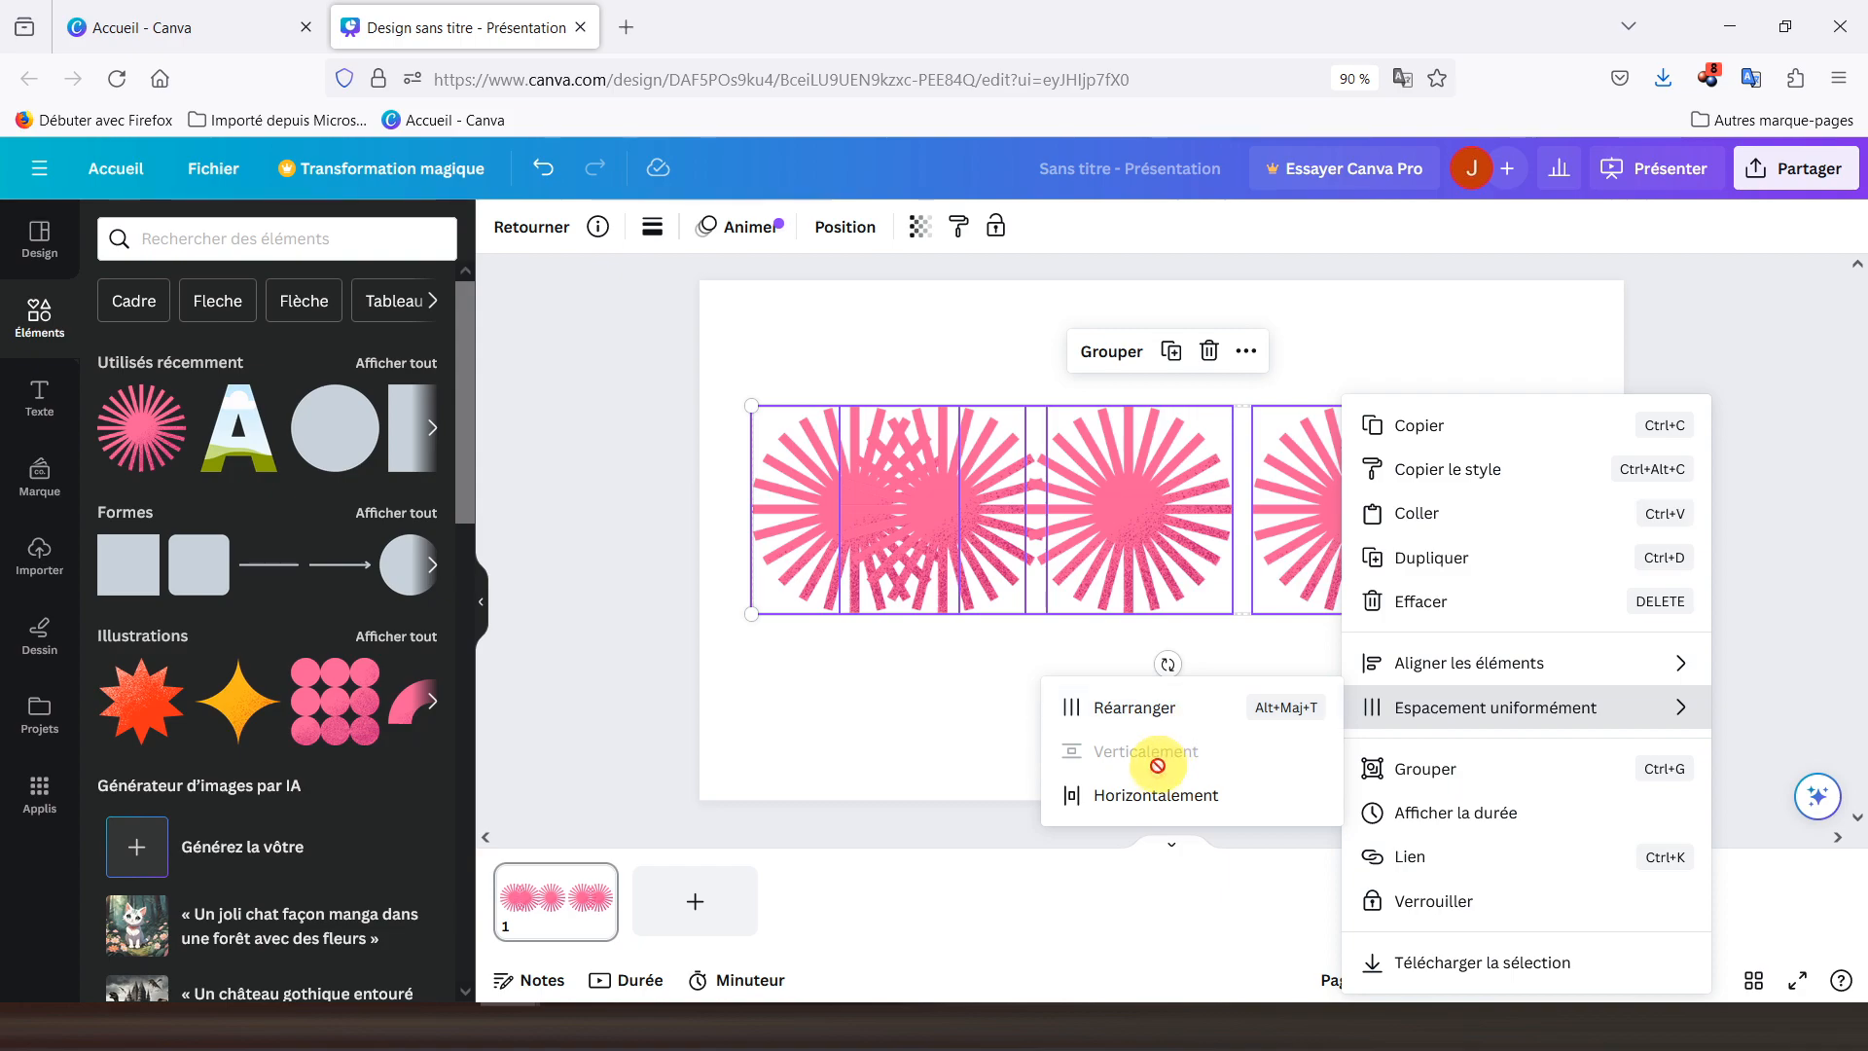
{"action": "left_click", "coordinate": [1192, 800]}
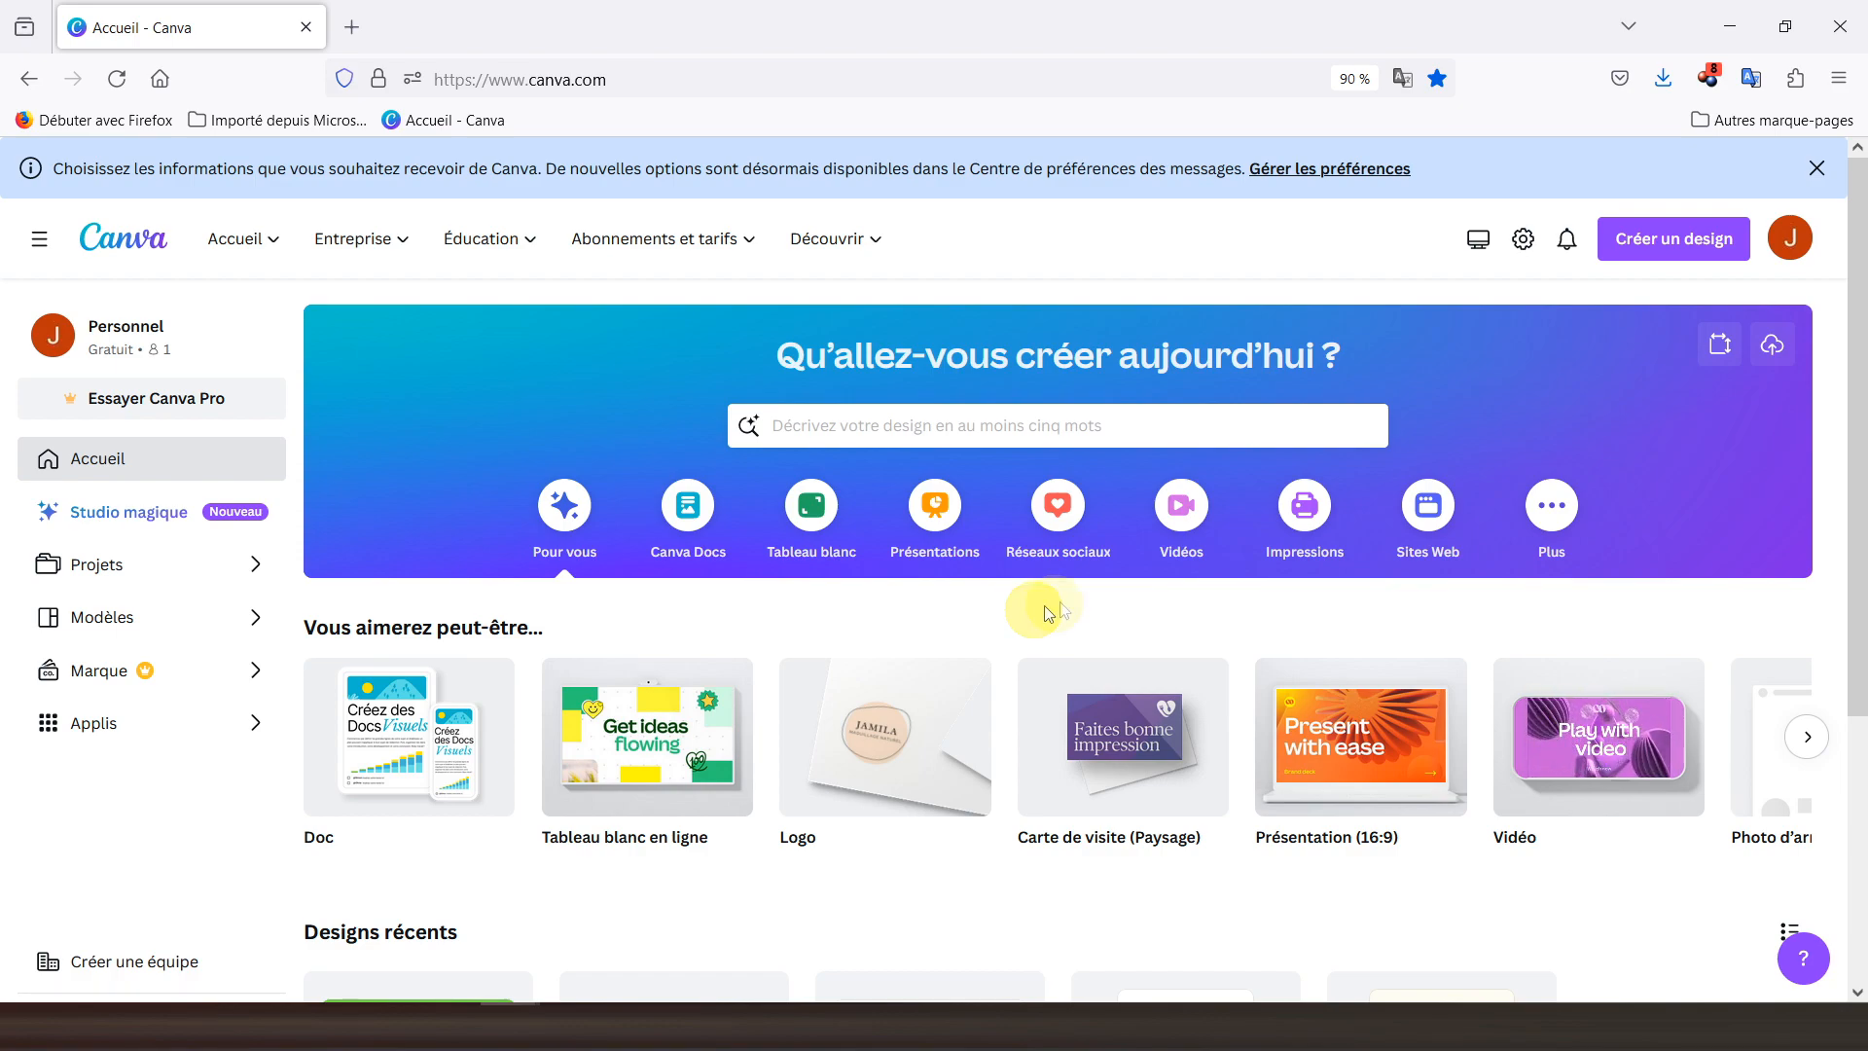
Create a new blank Vidéo design from the Canva home page.
{"action": "mouse_move", "coordinate": [1337, 749]}
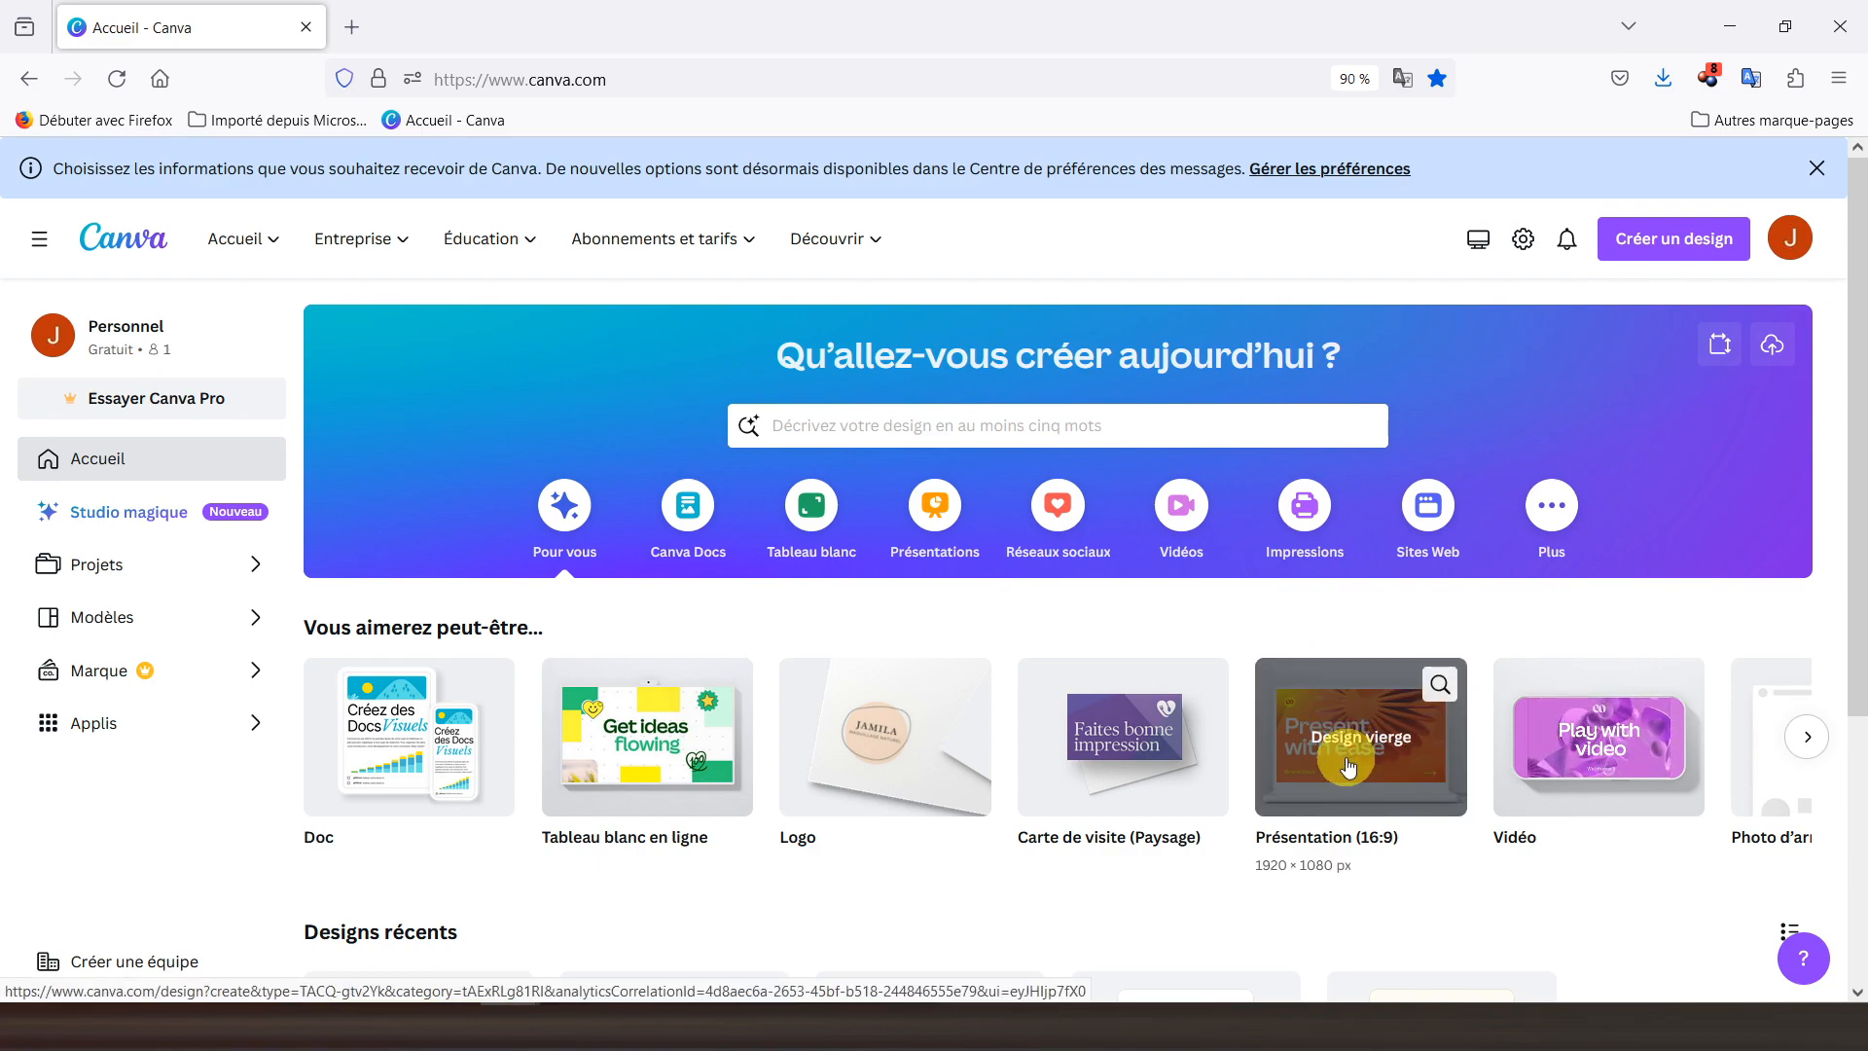
{"action": "mouse_move", "coordinate": [1601, 770]}
{"action": "left_click", "coordinate": [1601, 770]}
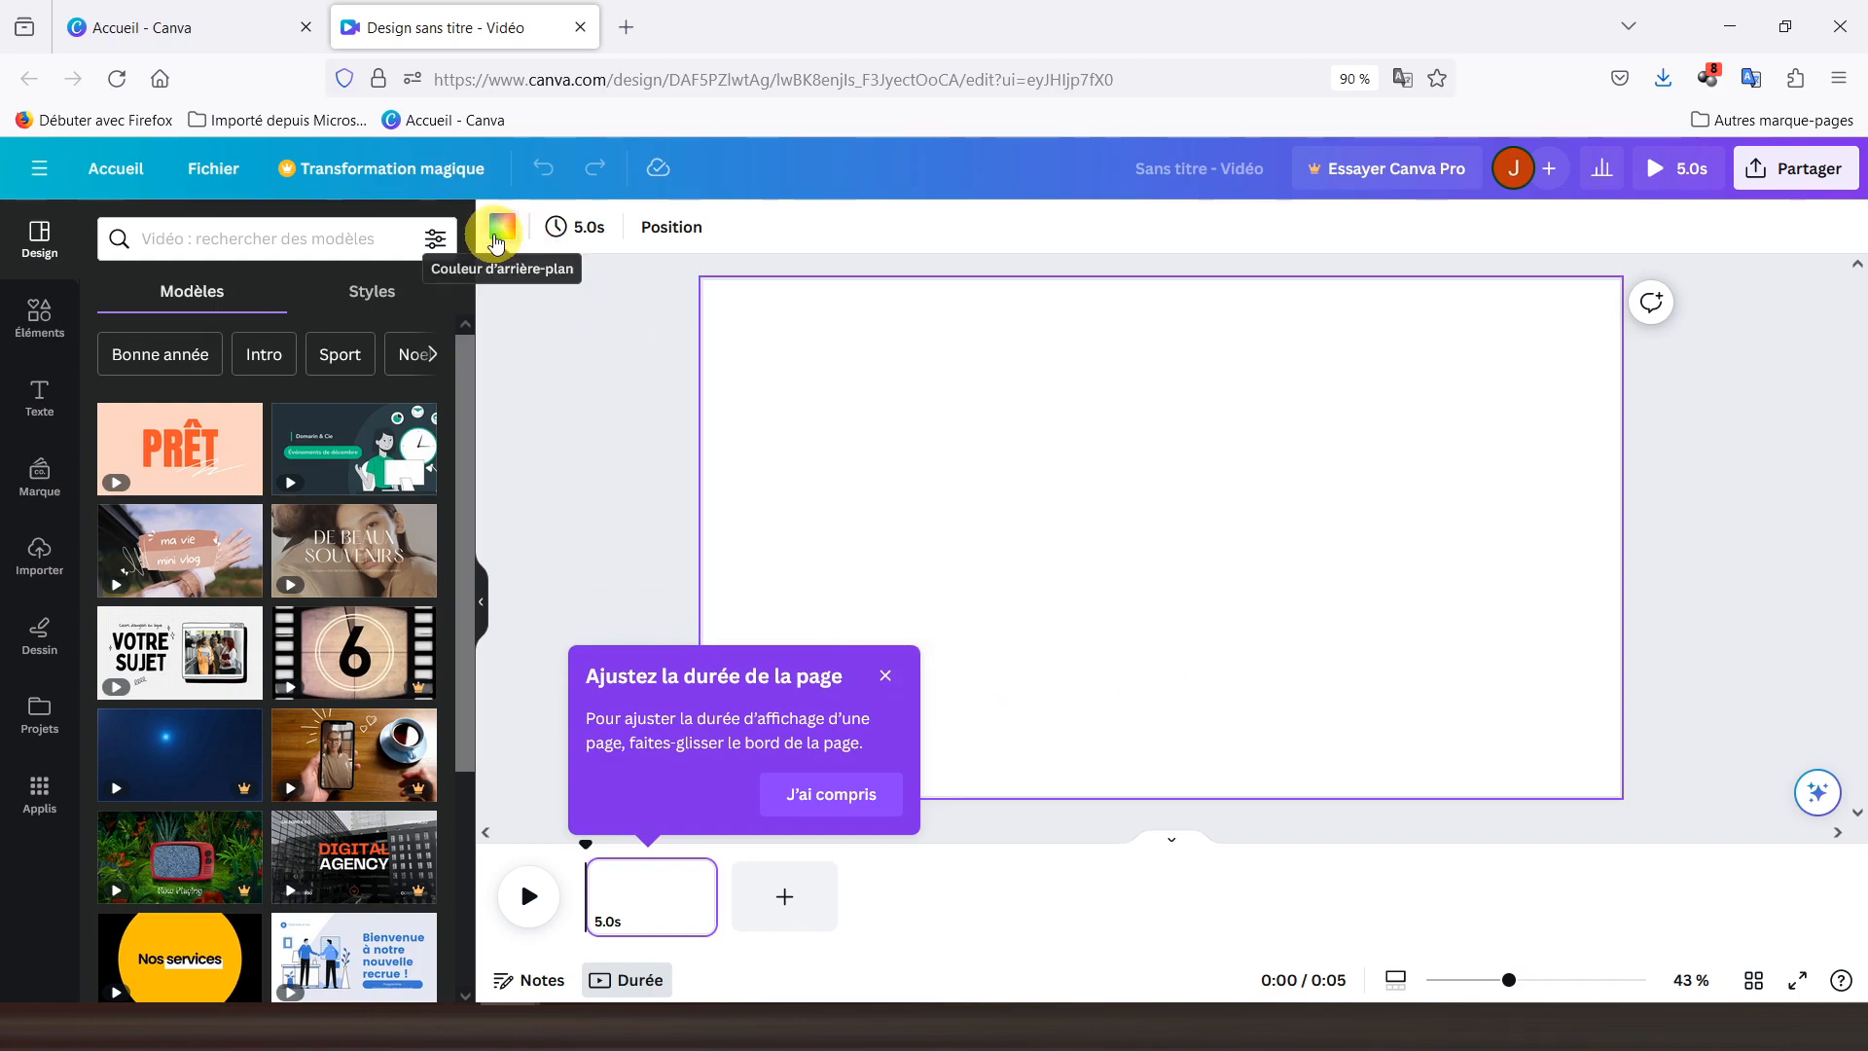
Set the video page's background to grass green #7ed957 and dismiss the page duration tip.
{"action": "left_click", "coordinate": [502, 226]}
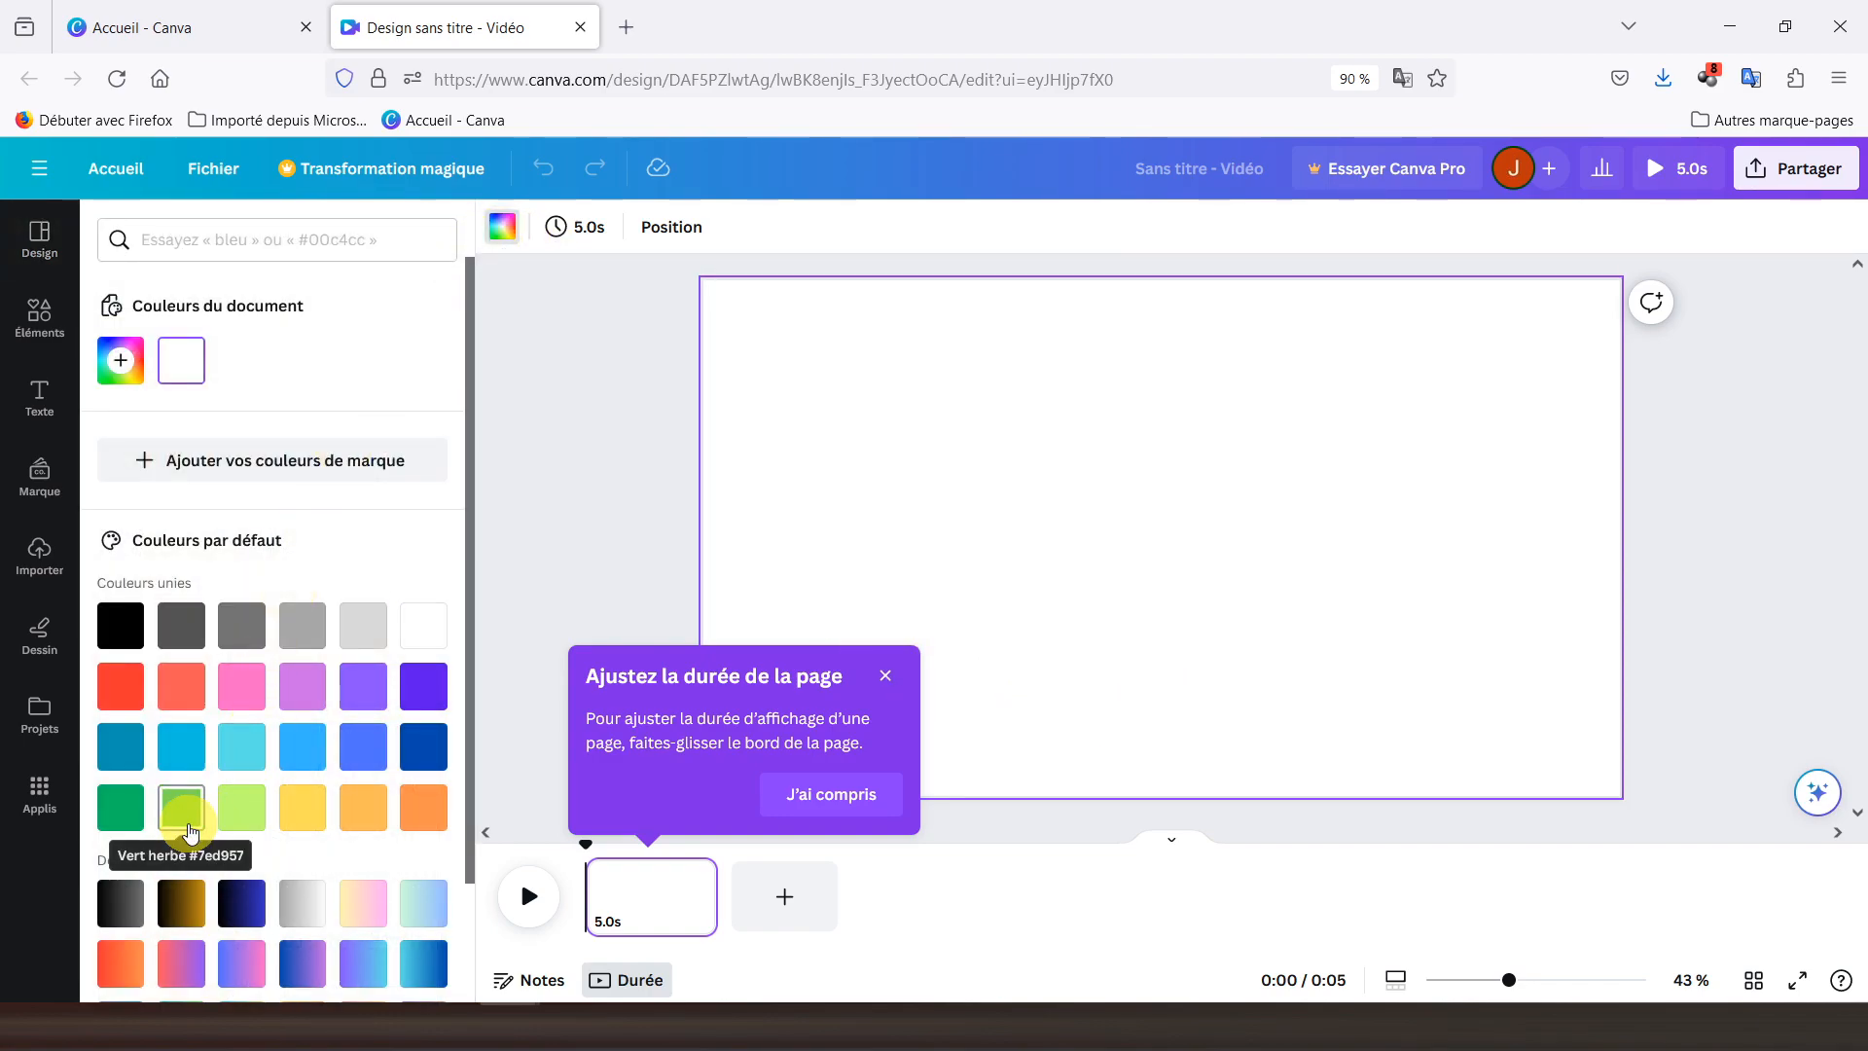
{"action": "left_click", "coordinate": [188, 828]}
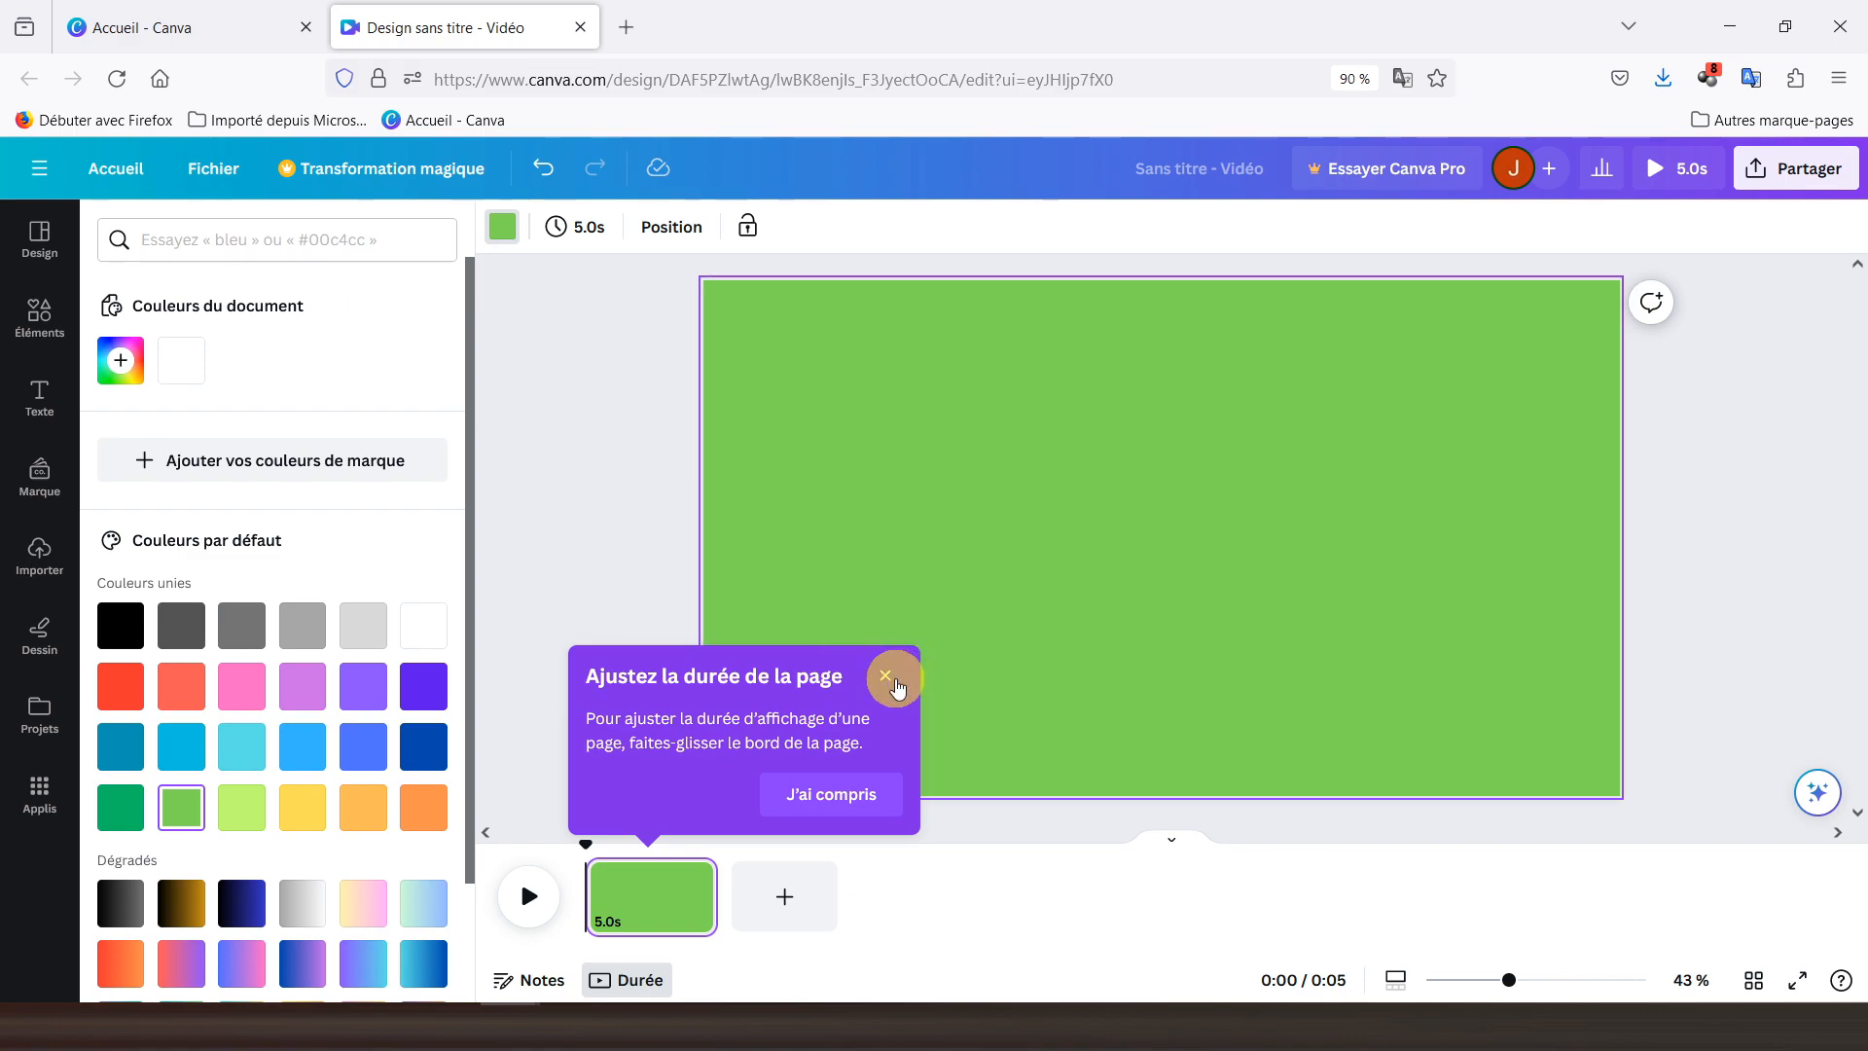
{"action": "left_click", "coordinate": [885, 675]}
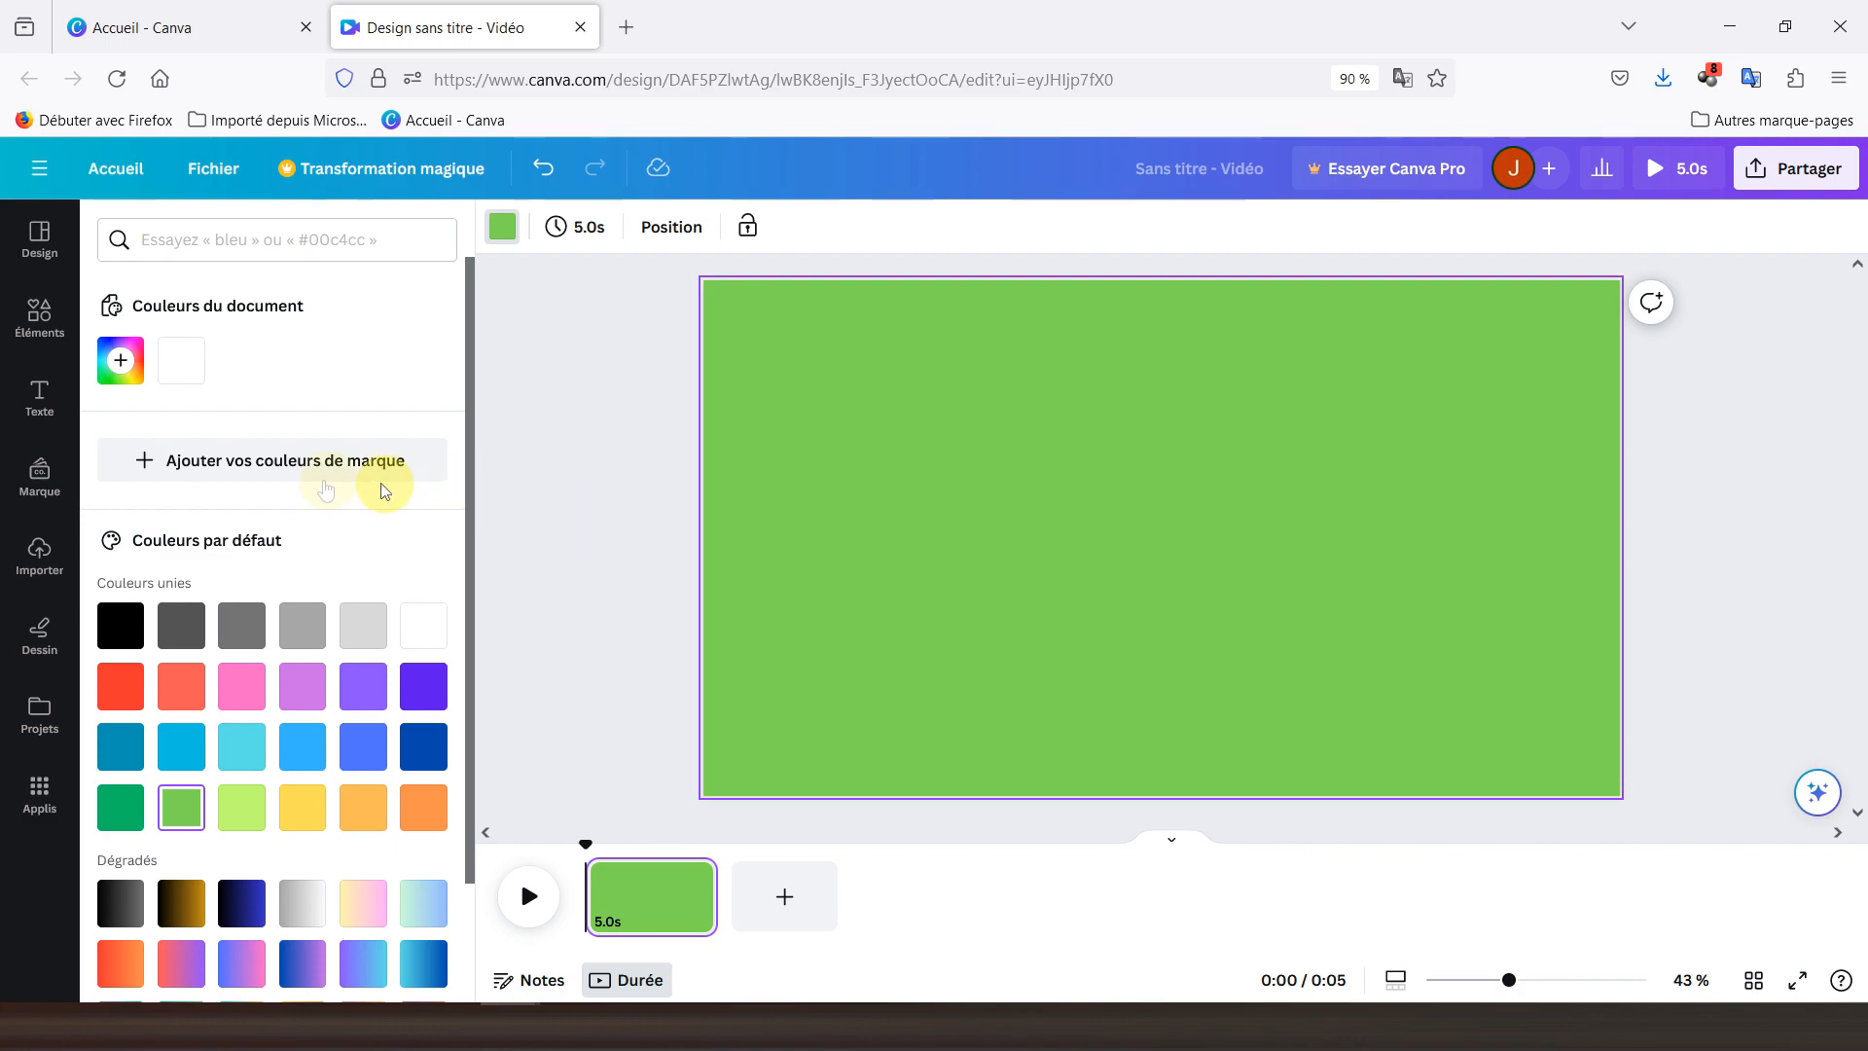
Add a rounded square to the page and stretch it horizontally until it extends past the page's left edge.
{"action": "left_click", "coordinate": [50, 326]}
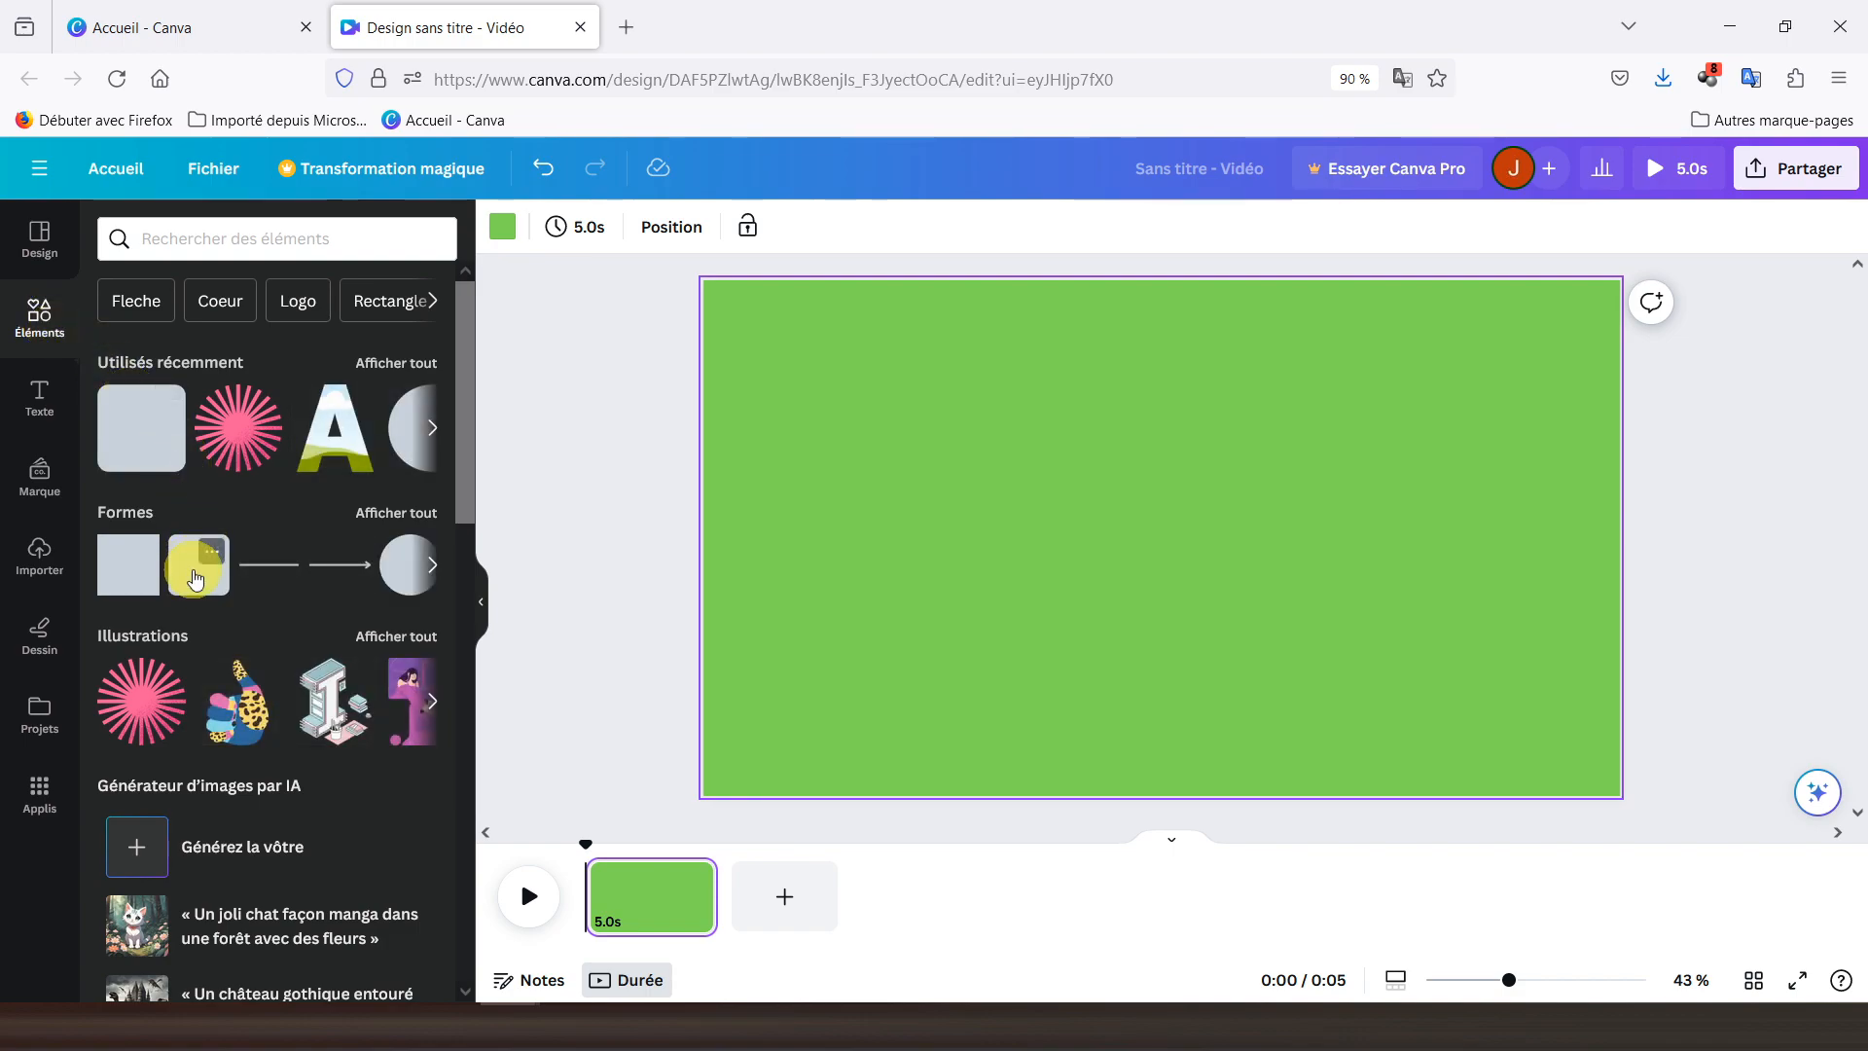
{"action": "left_click", "coordinate": [199, 564]}
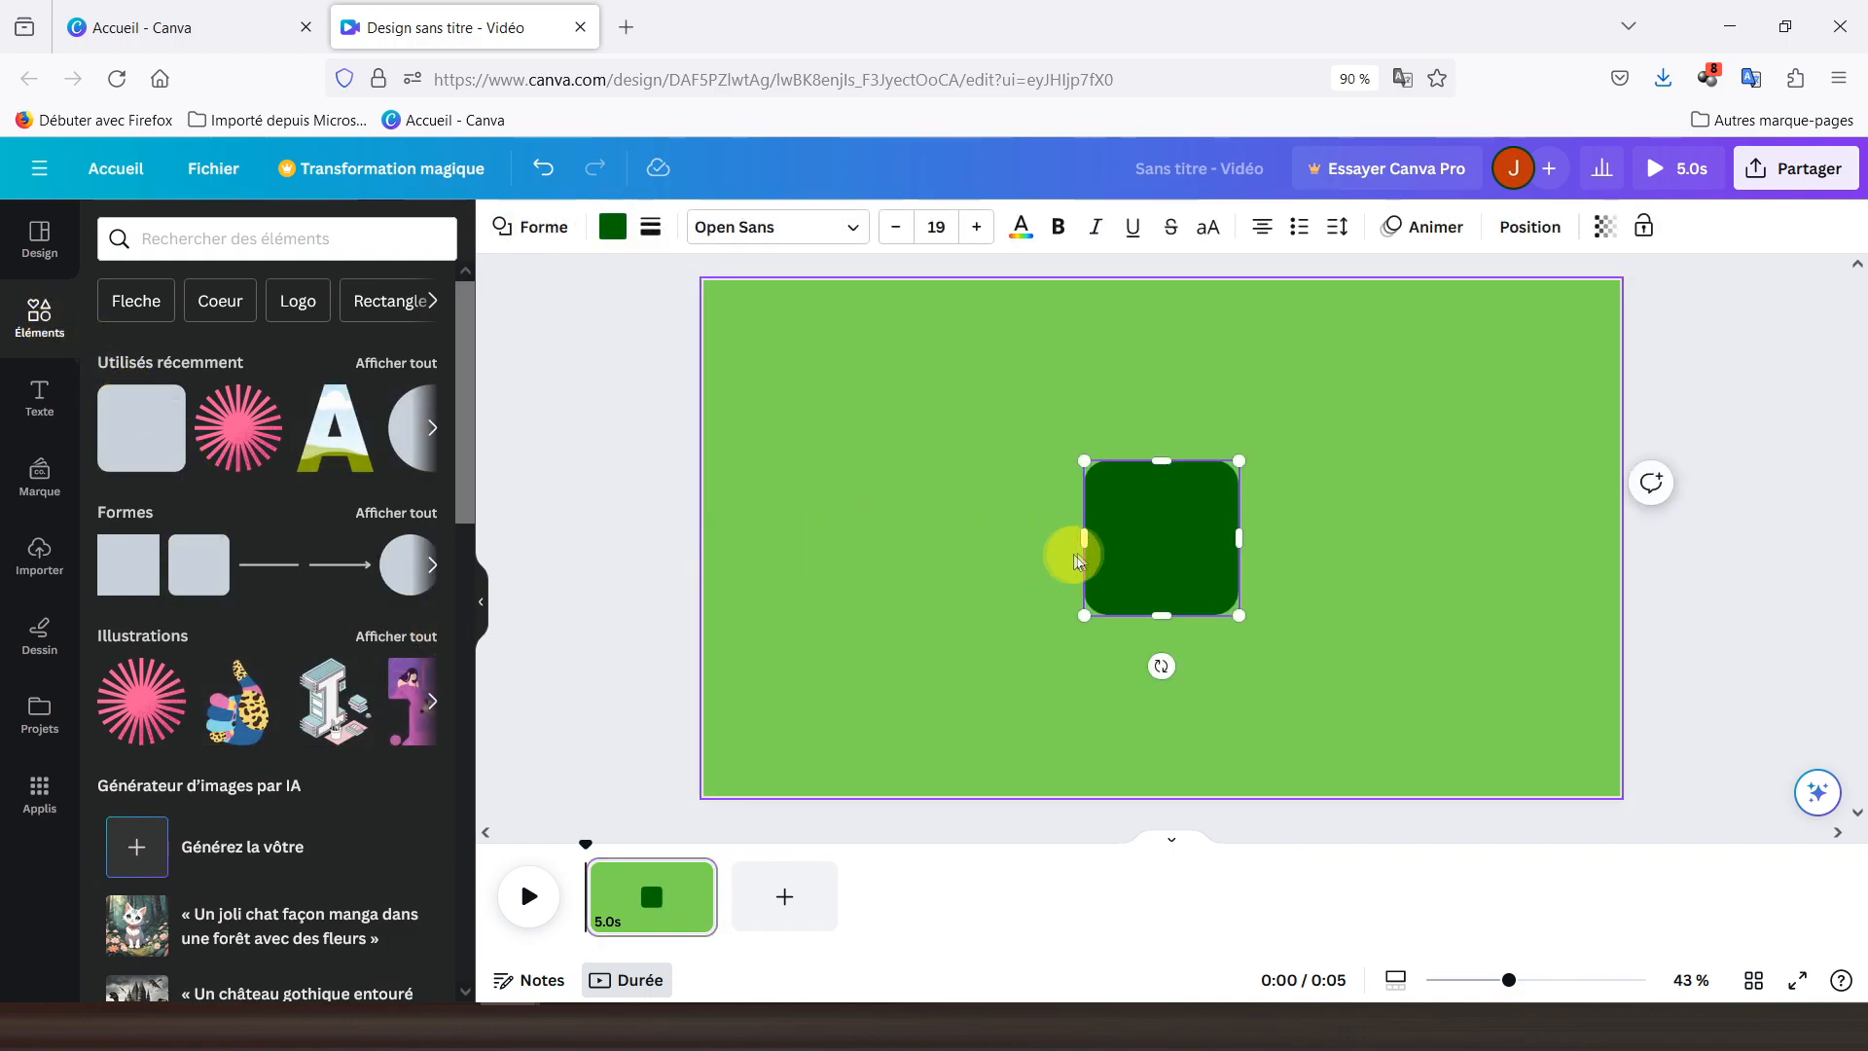
{"action": "left_click_drag", "start_coordinate": [1084, 538], "coordinate": [661, 555]}
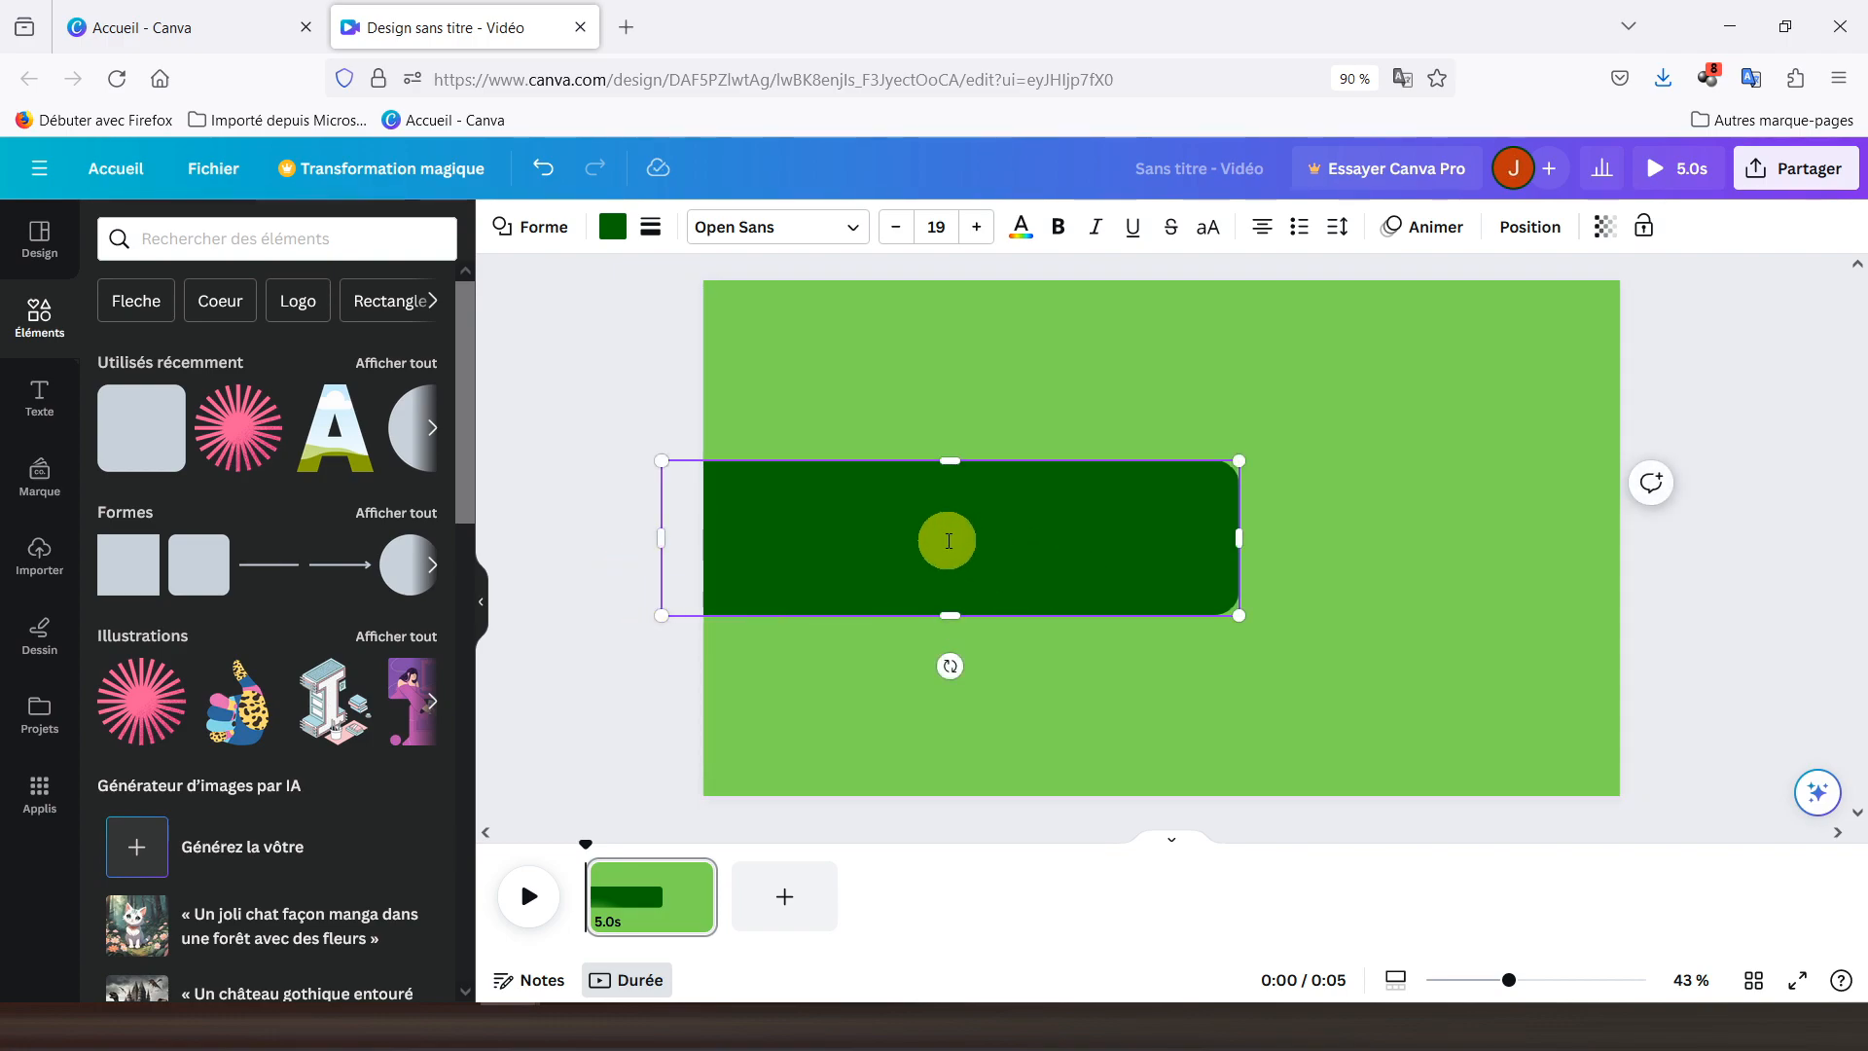
Write "Bonjour à tous" inside the dark green rounded shape and format the text bold at size 79.
{"action": "right_click", "coordinate": [943, 540]}
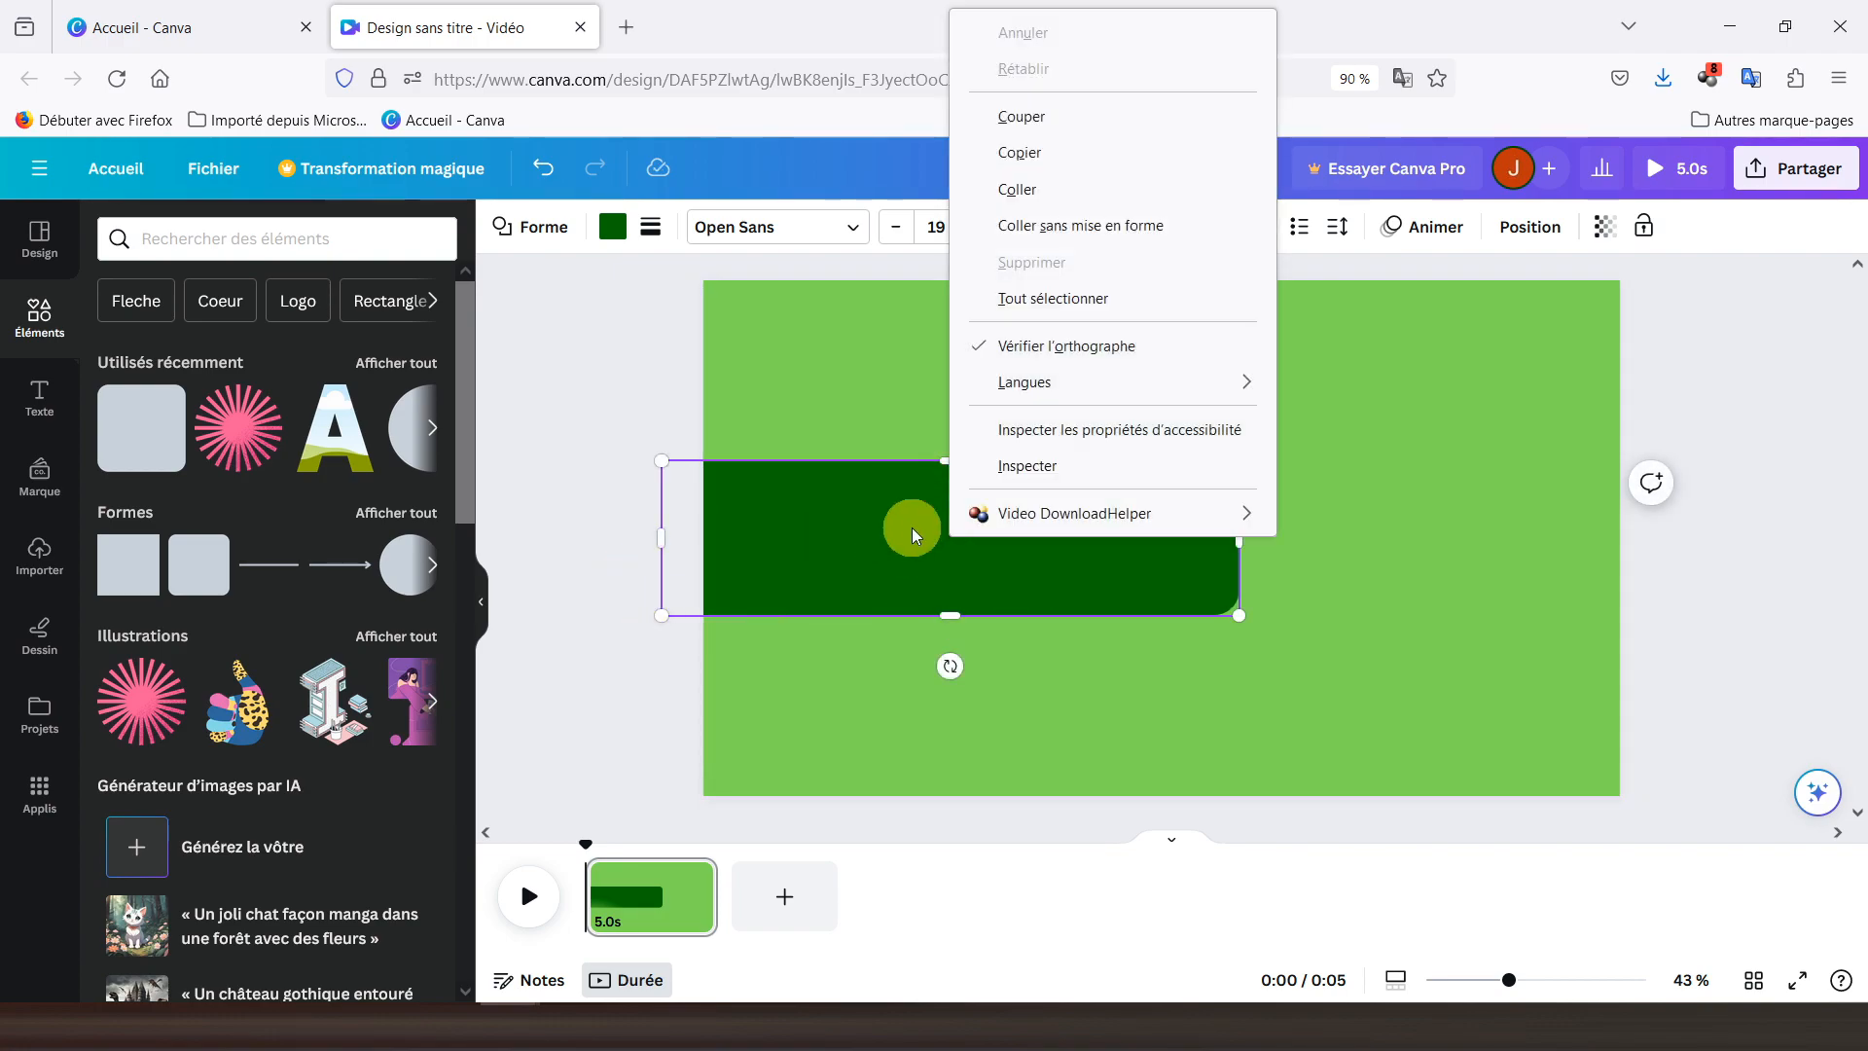
{"action": "left_click", "coordinate": [924, 535]}
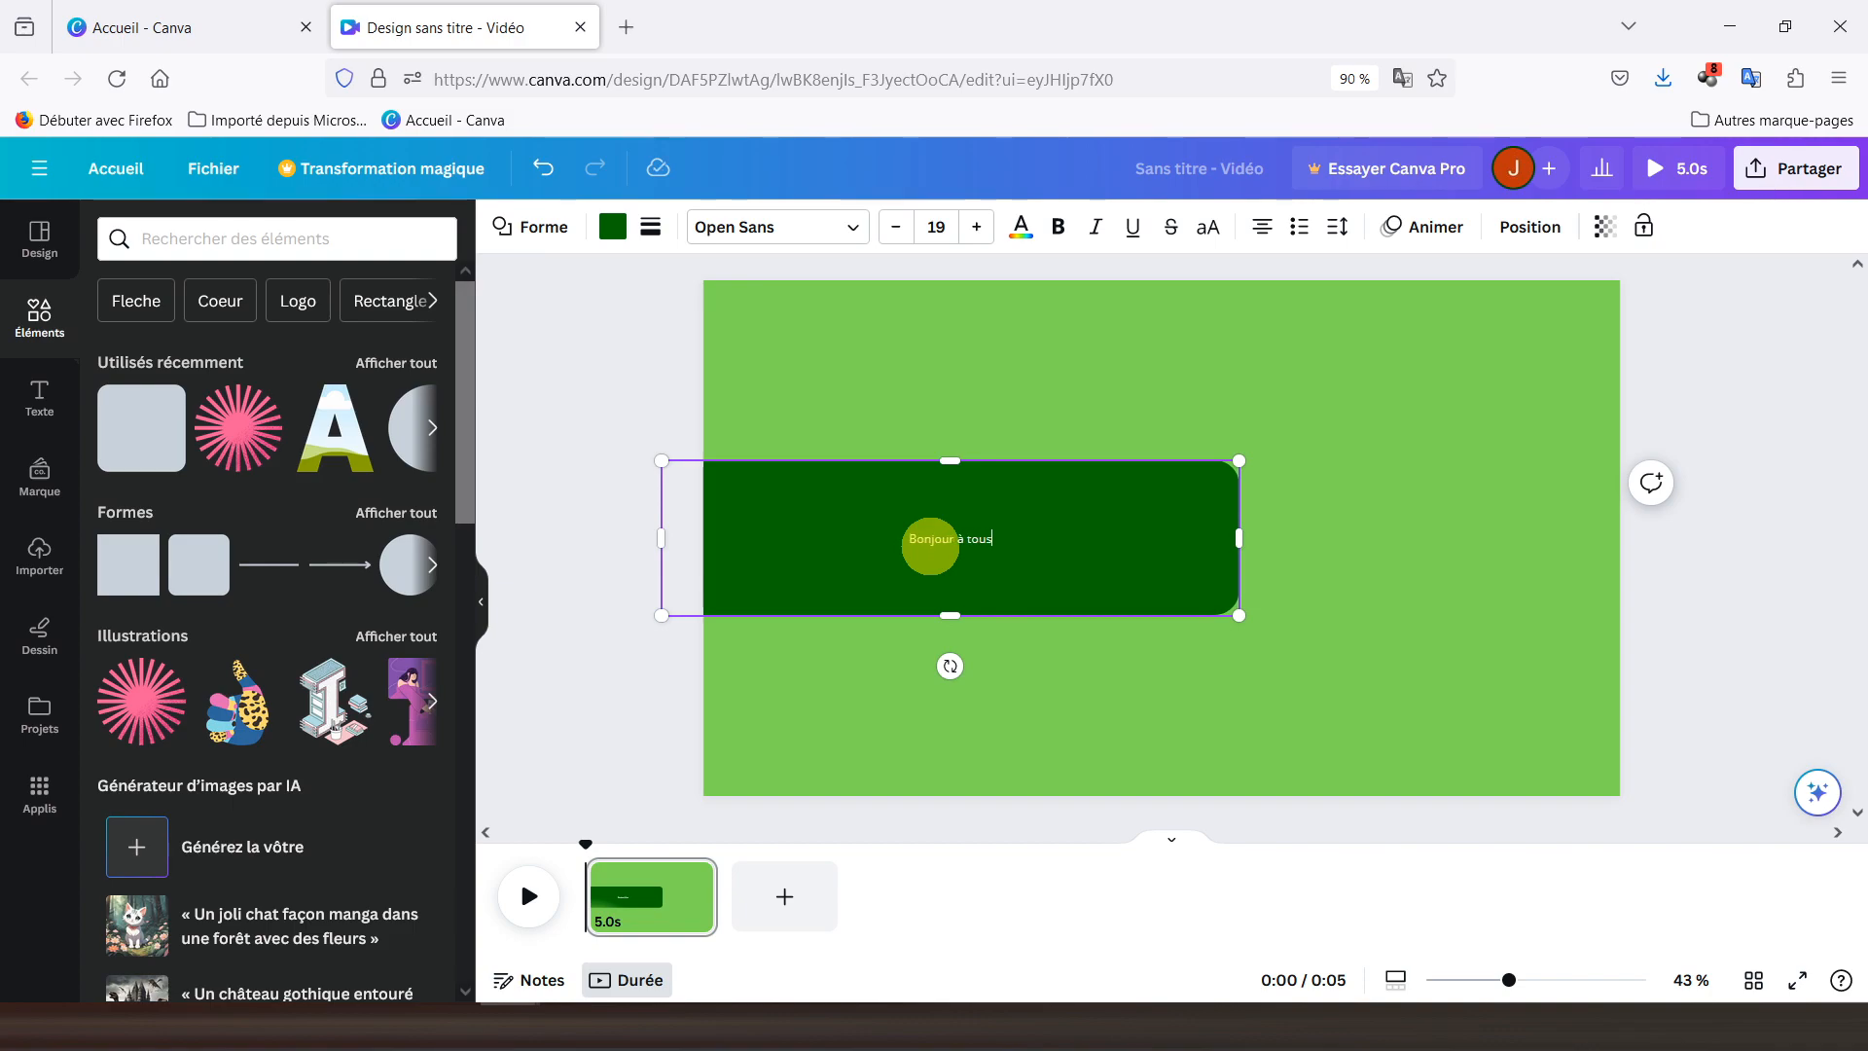
{"action": "triple_click", "coordinate": [935, 535]}
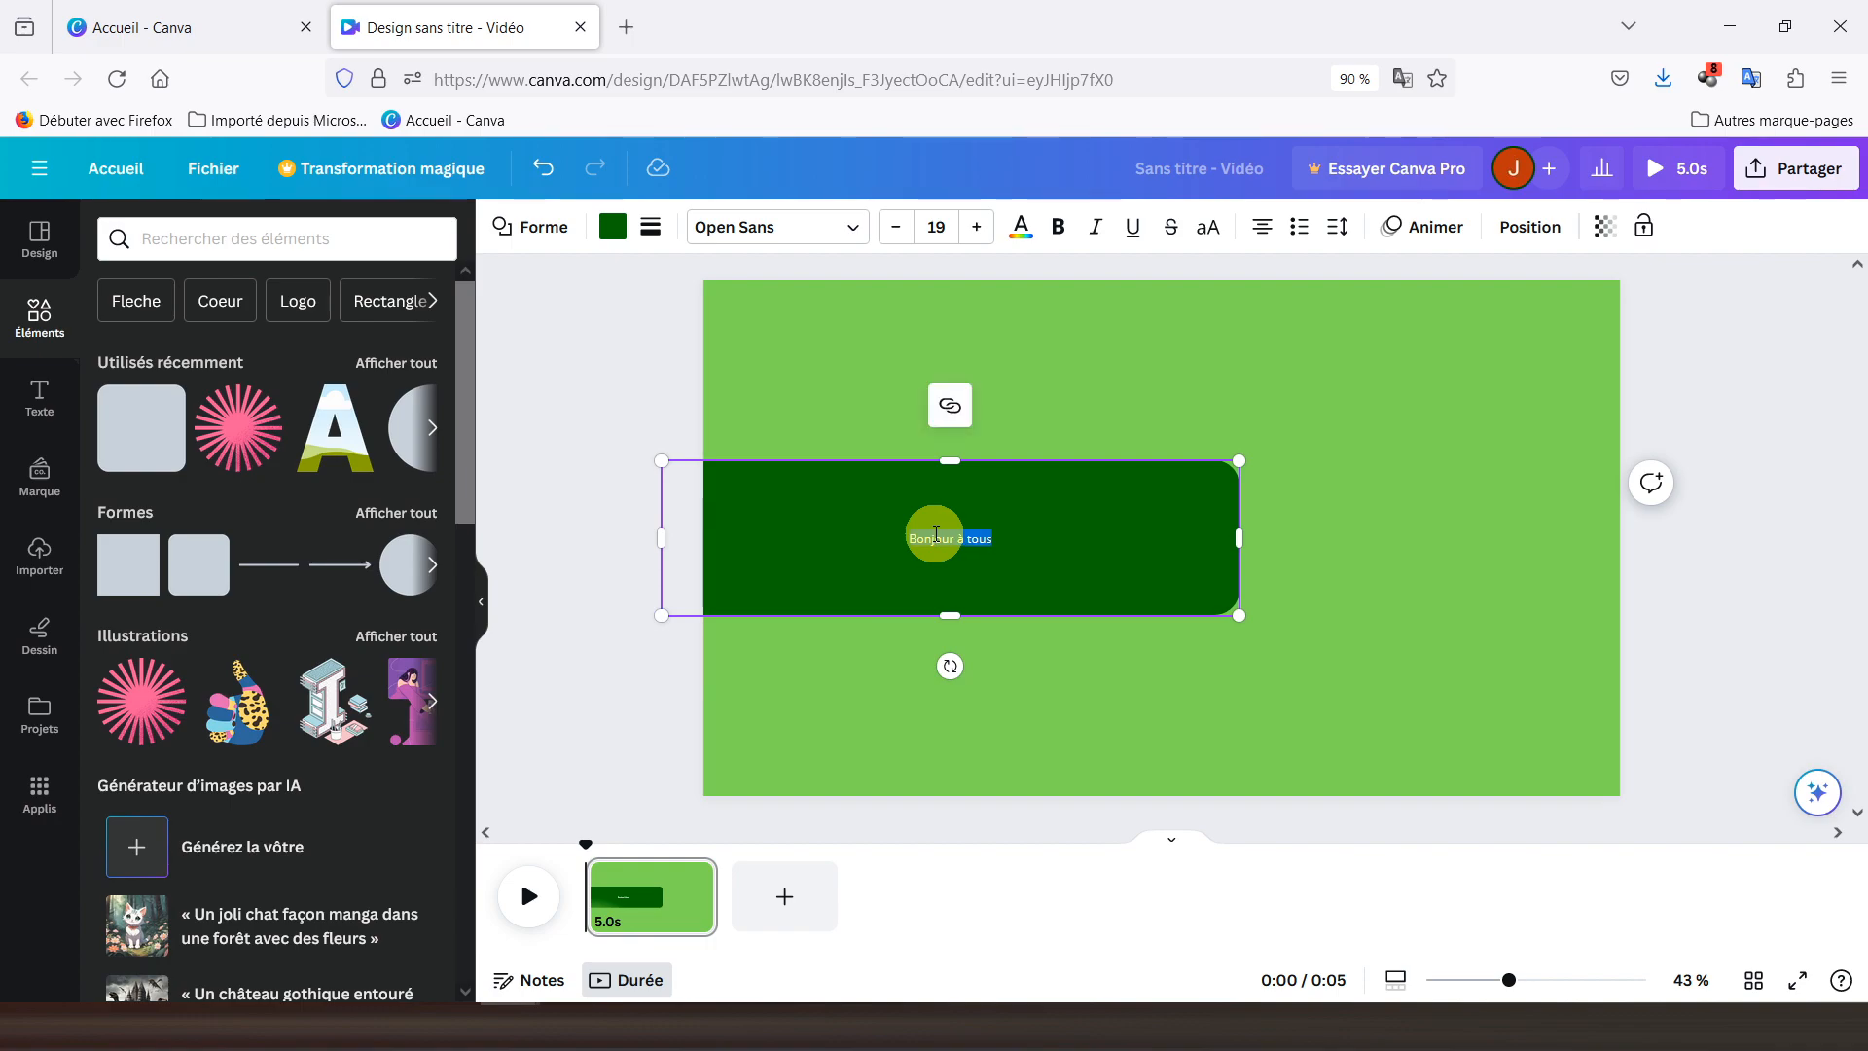
{"action": "left_click", "coordinate": [976, 229]}
{"action": "left_click", "coordinate": [976, 233]}
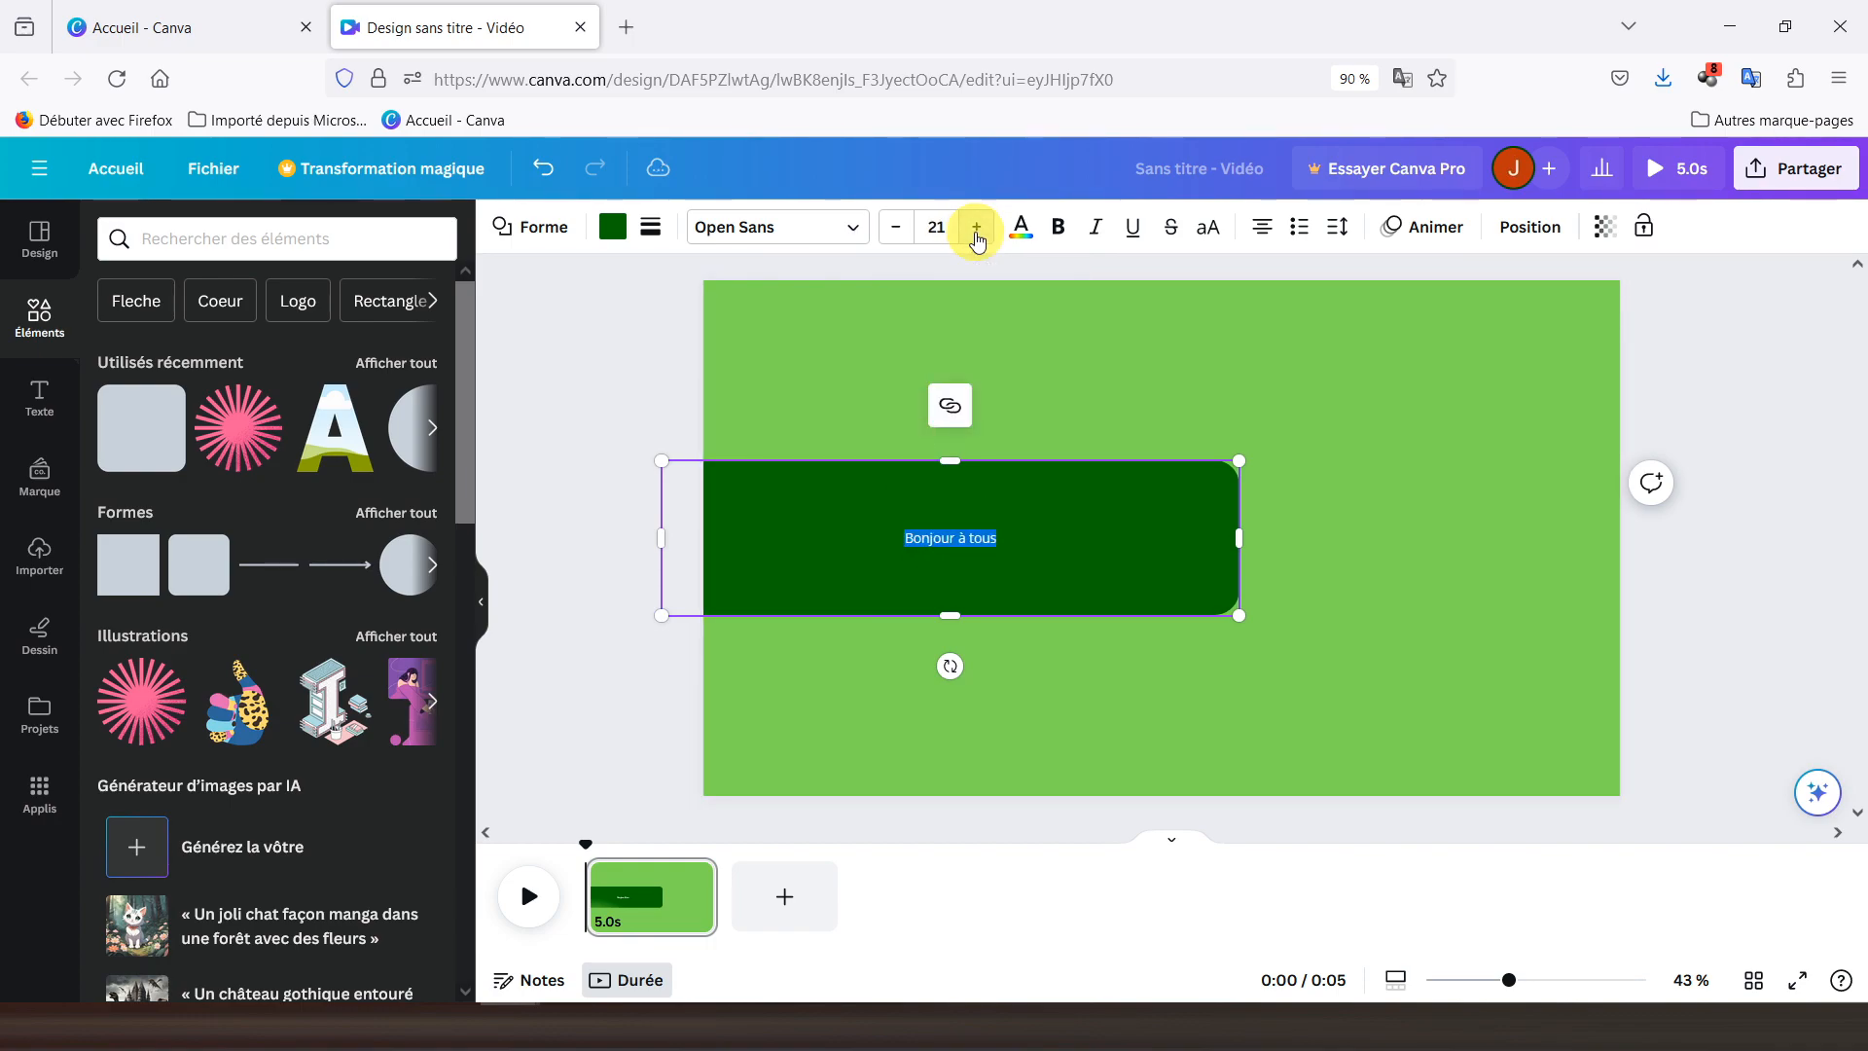
{"action": "left_click", "coordinate": [975, 233]}
{"action": "left_click", "coordinate": [975, 234]}
{"action": "left_click", "coordinate": [976, 233]}
{"action": "left_click", "coordinate": [975, 233]}
{"action": "left_click", "coordinate": [976, 236]}
{"action": "left_click", "coordinate": [977, 235]}
{"action": "left_click", "coordinate": [976, 236]}
{"action": "left_click", "coordinate": [977, 236]}
{"action": "left_click", "coordinate": [976, 235]}
{"action": "left_click", "coordinate": [977, 236]}
{"action": "left_click", "coordinate": [977, 236]}
{"action": "left_click", "coordinate": [976, 236]}
{"action": "left_click", "coordinate": [977, 235]}
{"action": "left_click", "coordinate": [1058, 229]}
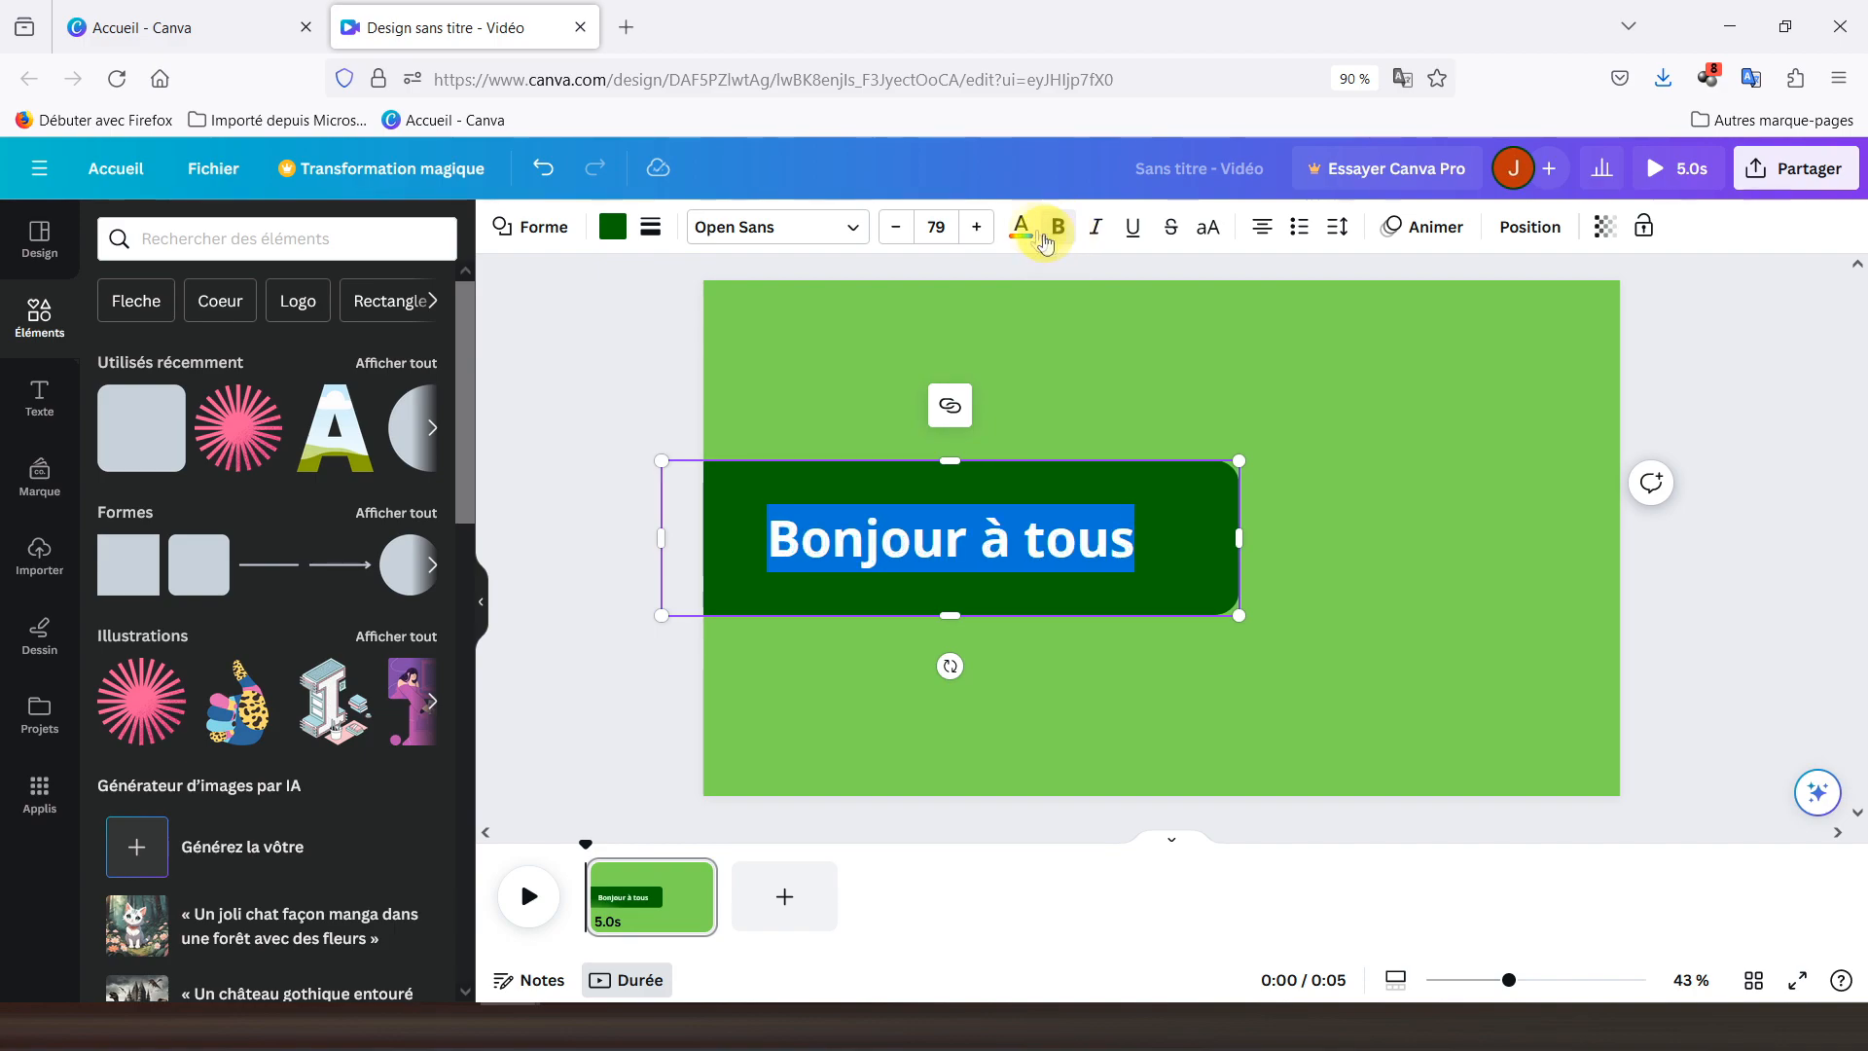
{"action": "left_click", "coordinate": [1020, 230]}
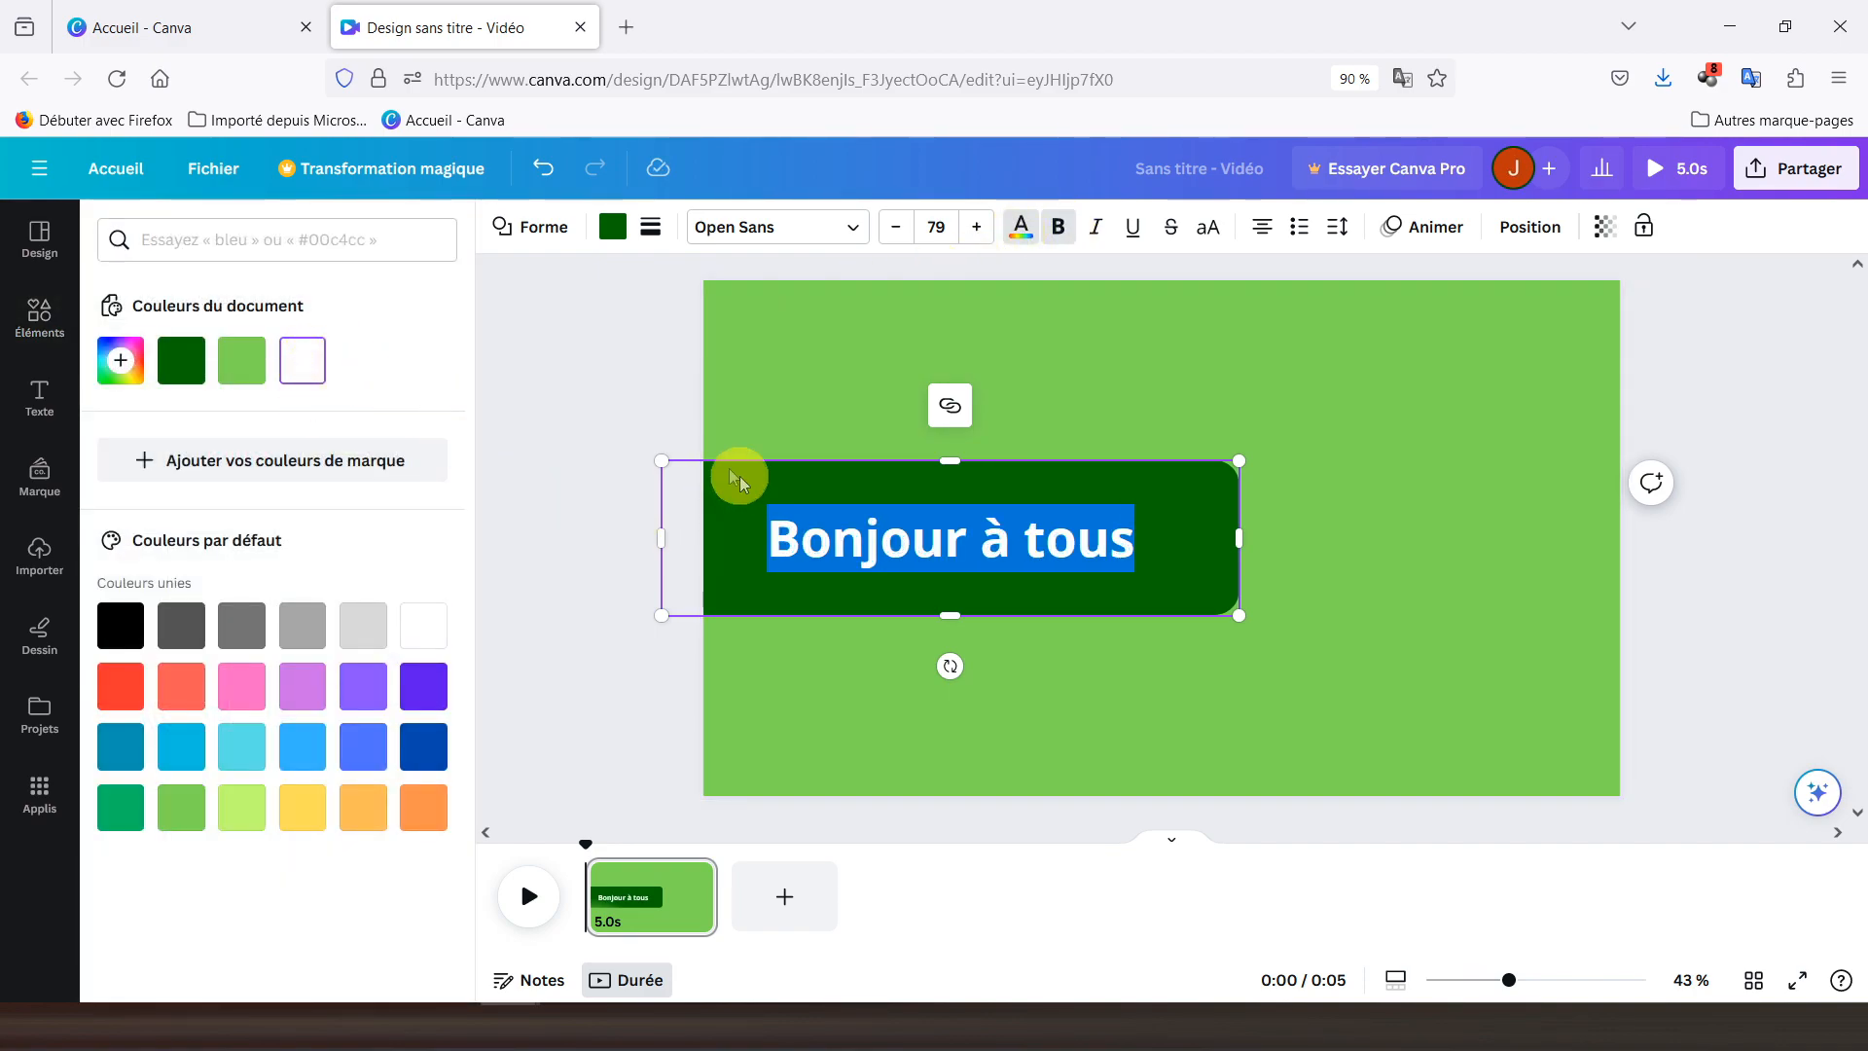
{"action": "left_click", "coordinate": [630, 383]}
{"action": "left_click", "coordinate": [761, 400]}
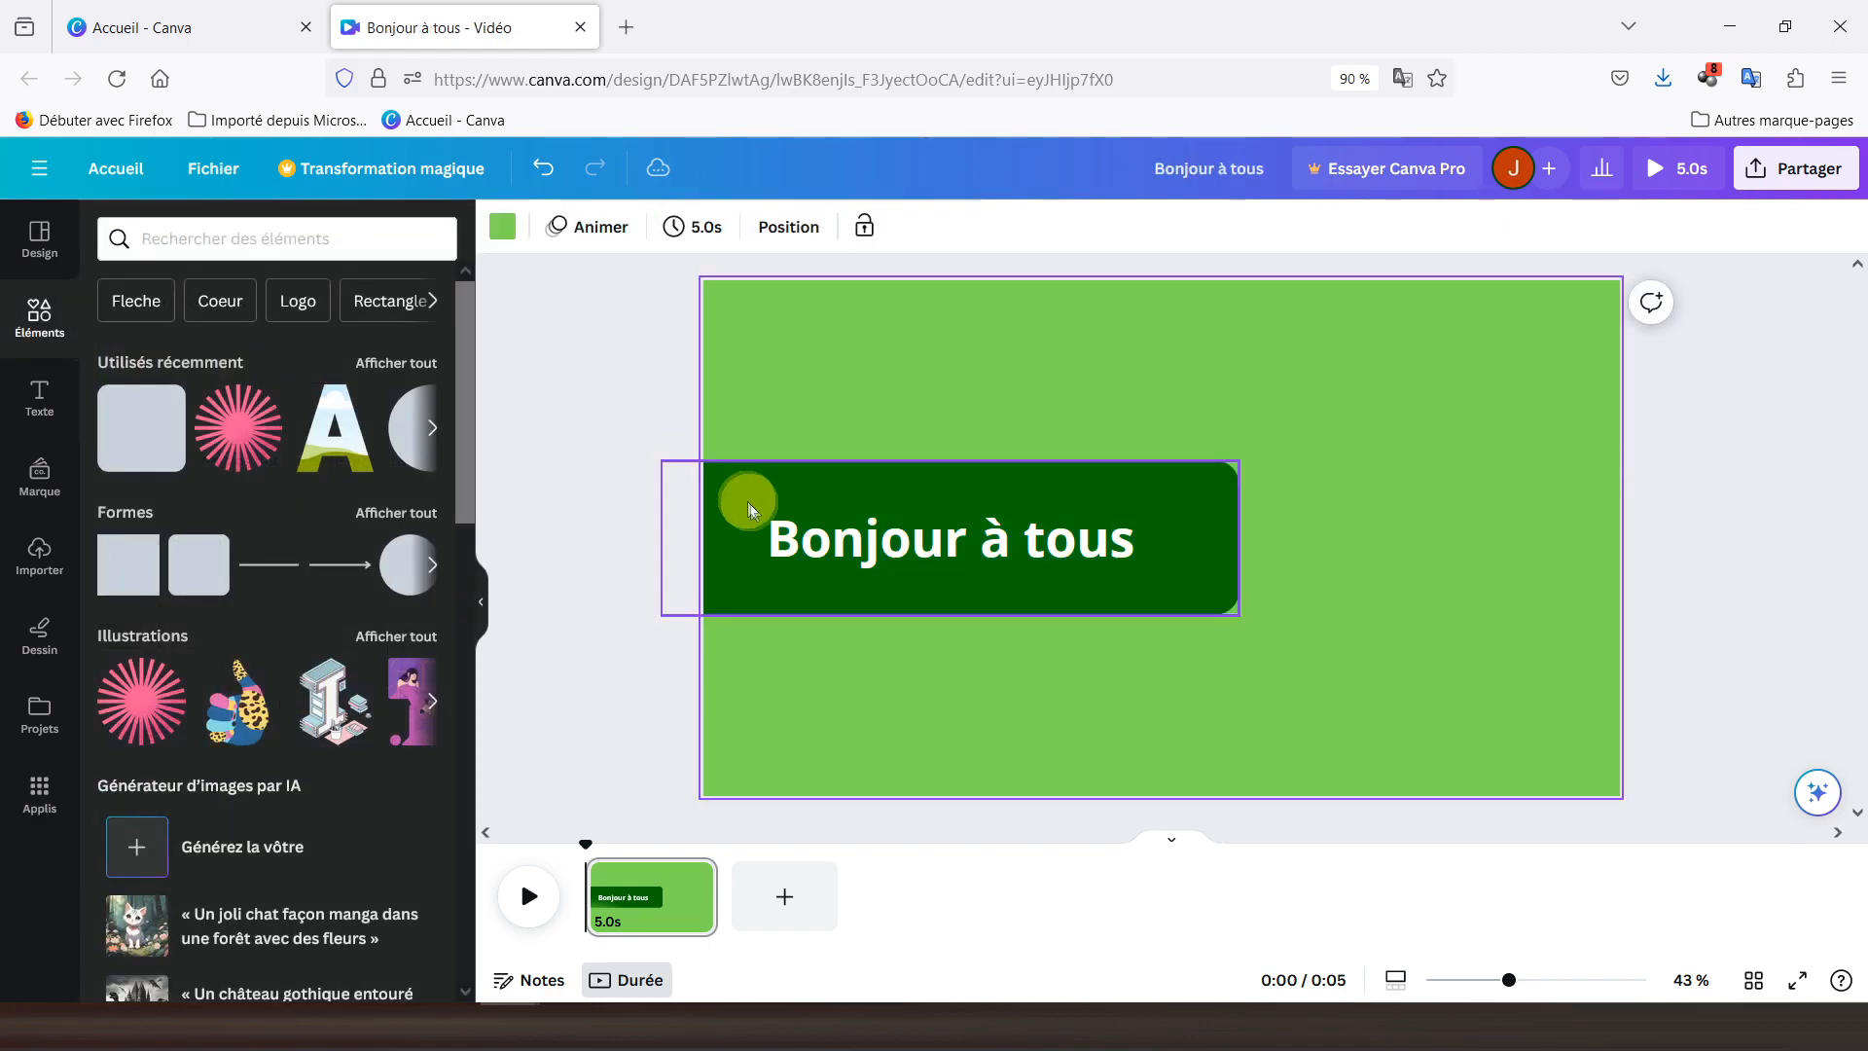
Recolour the rounded shape white and its "Bonjour à tous" text black.
{"action": "left_click", "coordinate": [749, 505]}
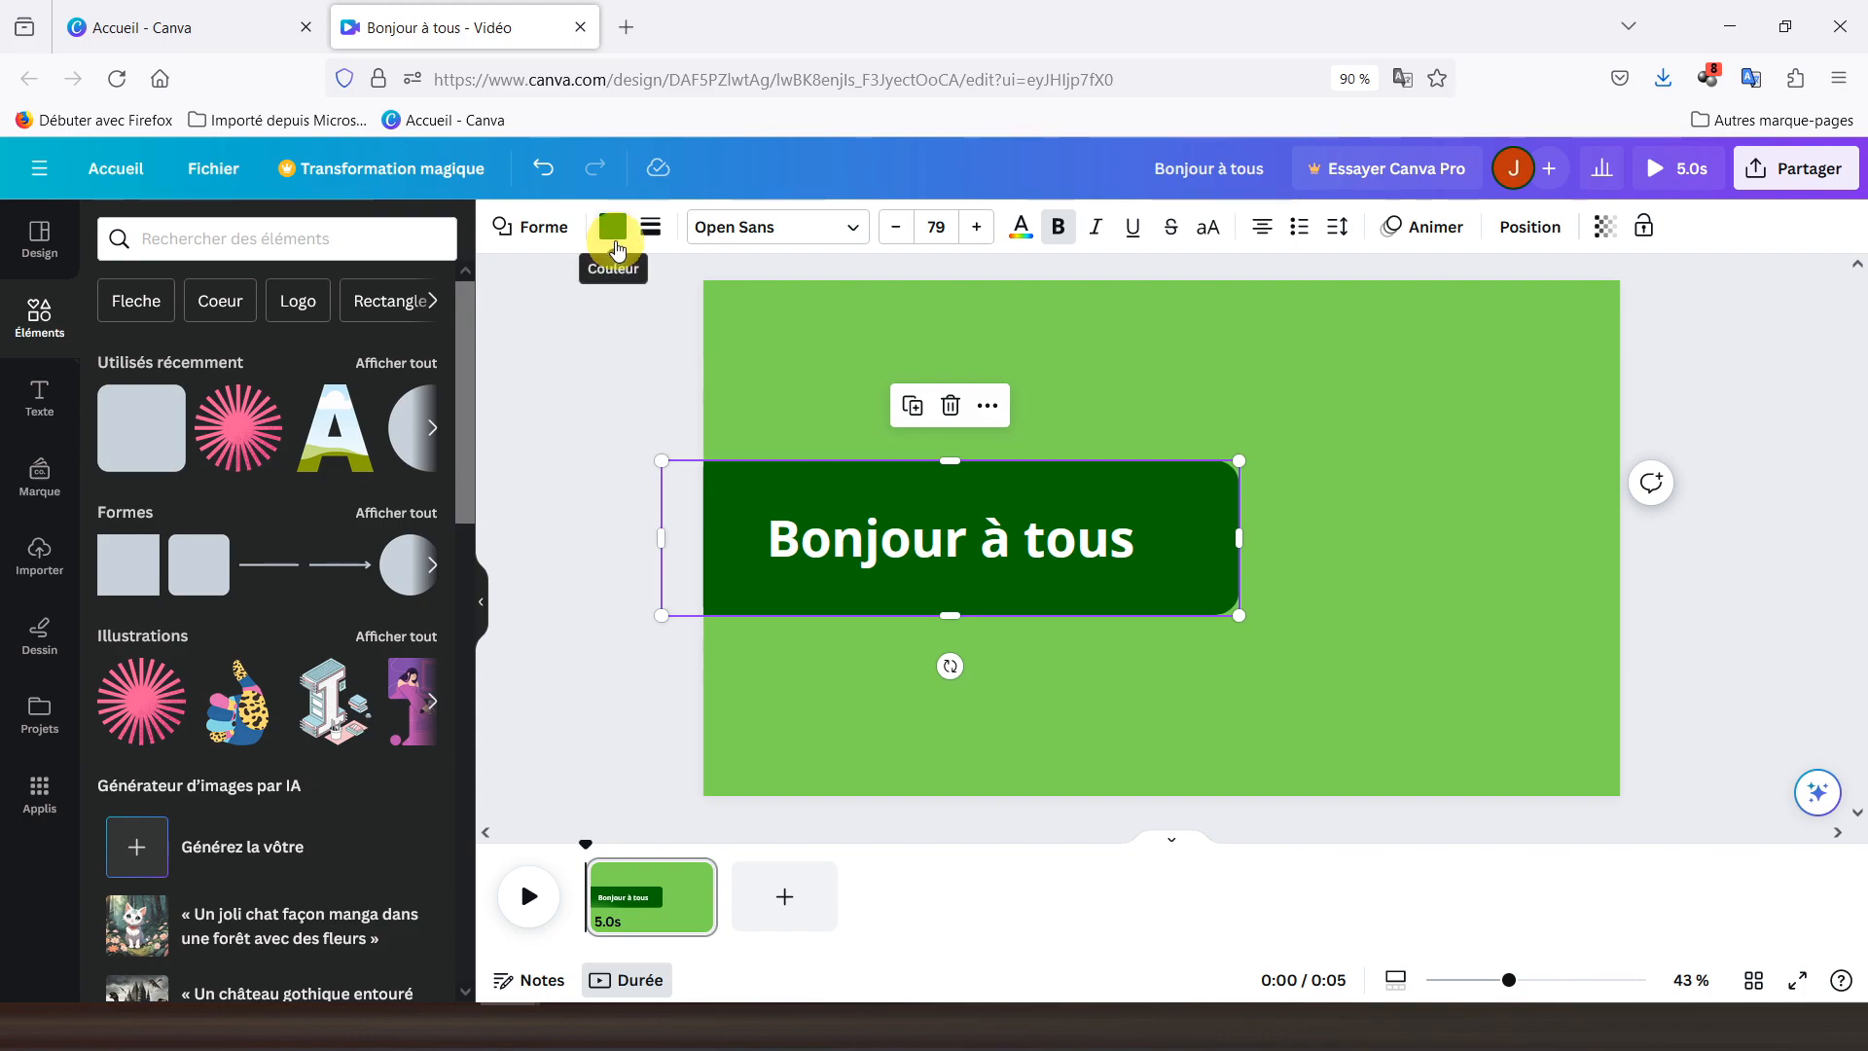
{"action": "left_click", "coordinate": [614, 231]}
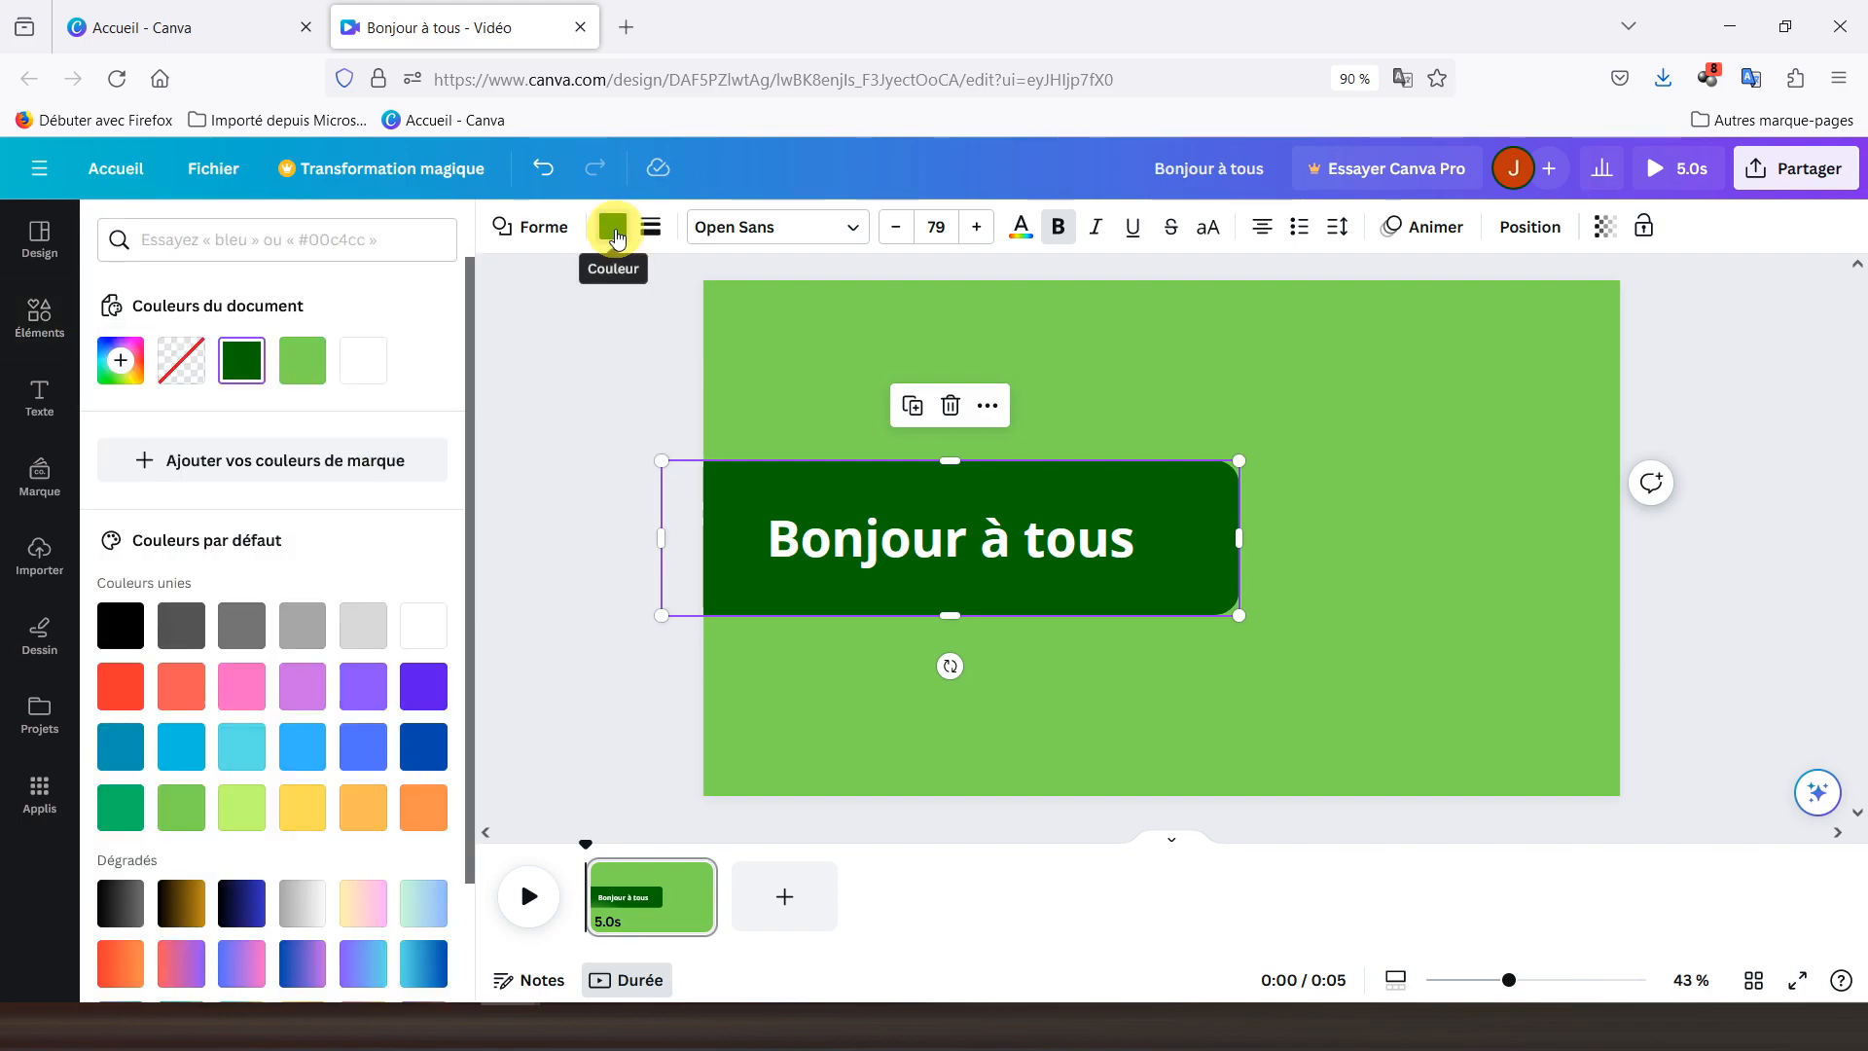
{"action": "left_click", "coordinate": [363, 362]}
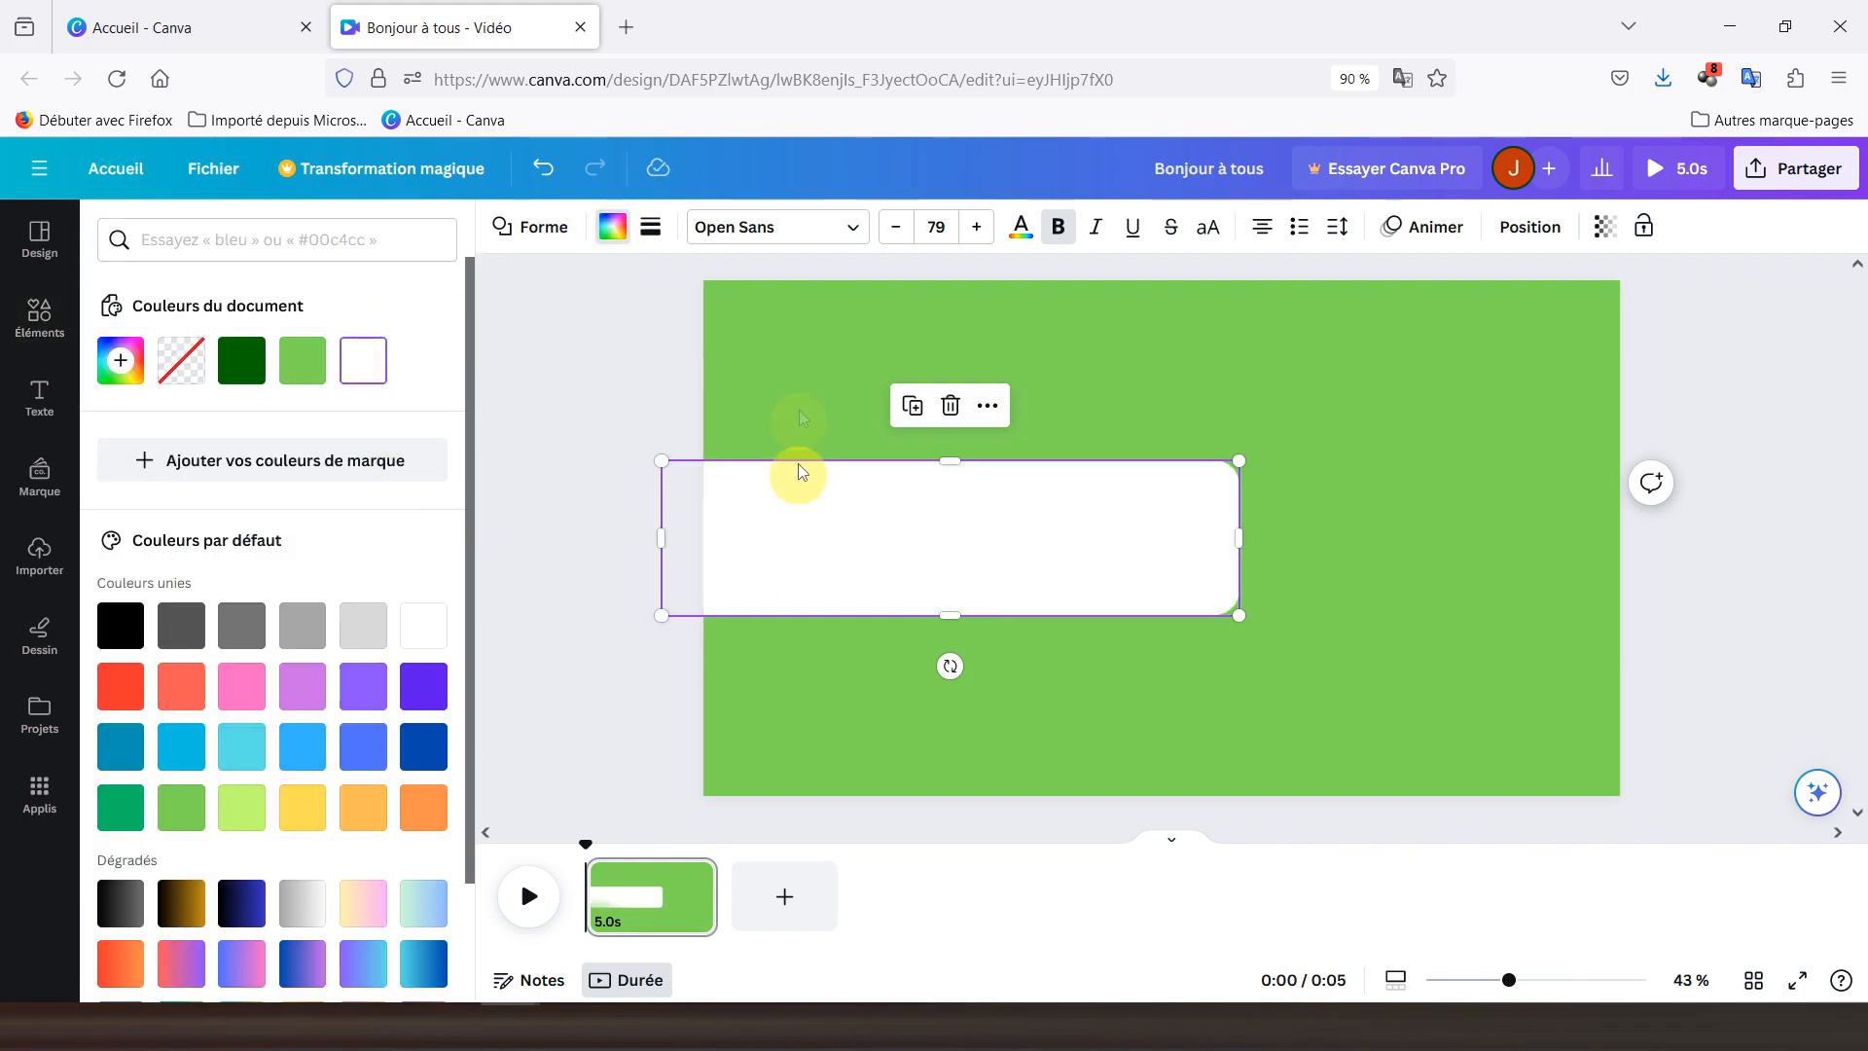
{"action": "left_click", "coordinate": [1020, 227]}
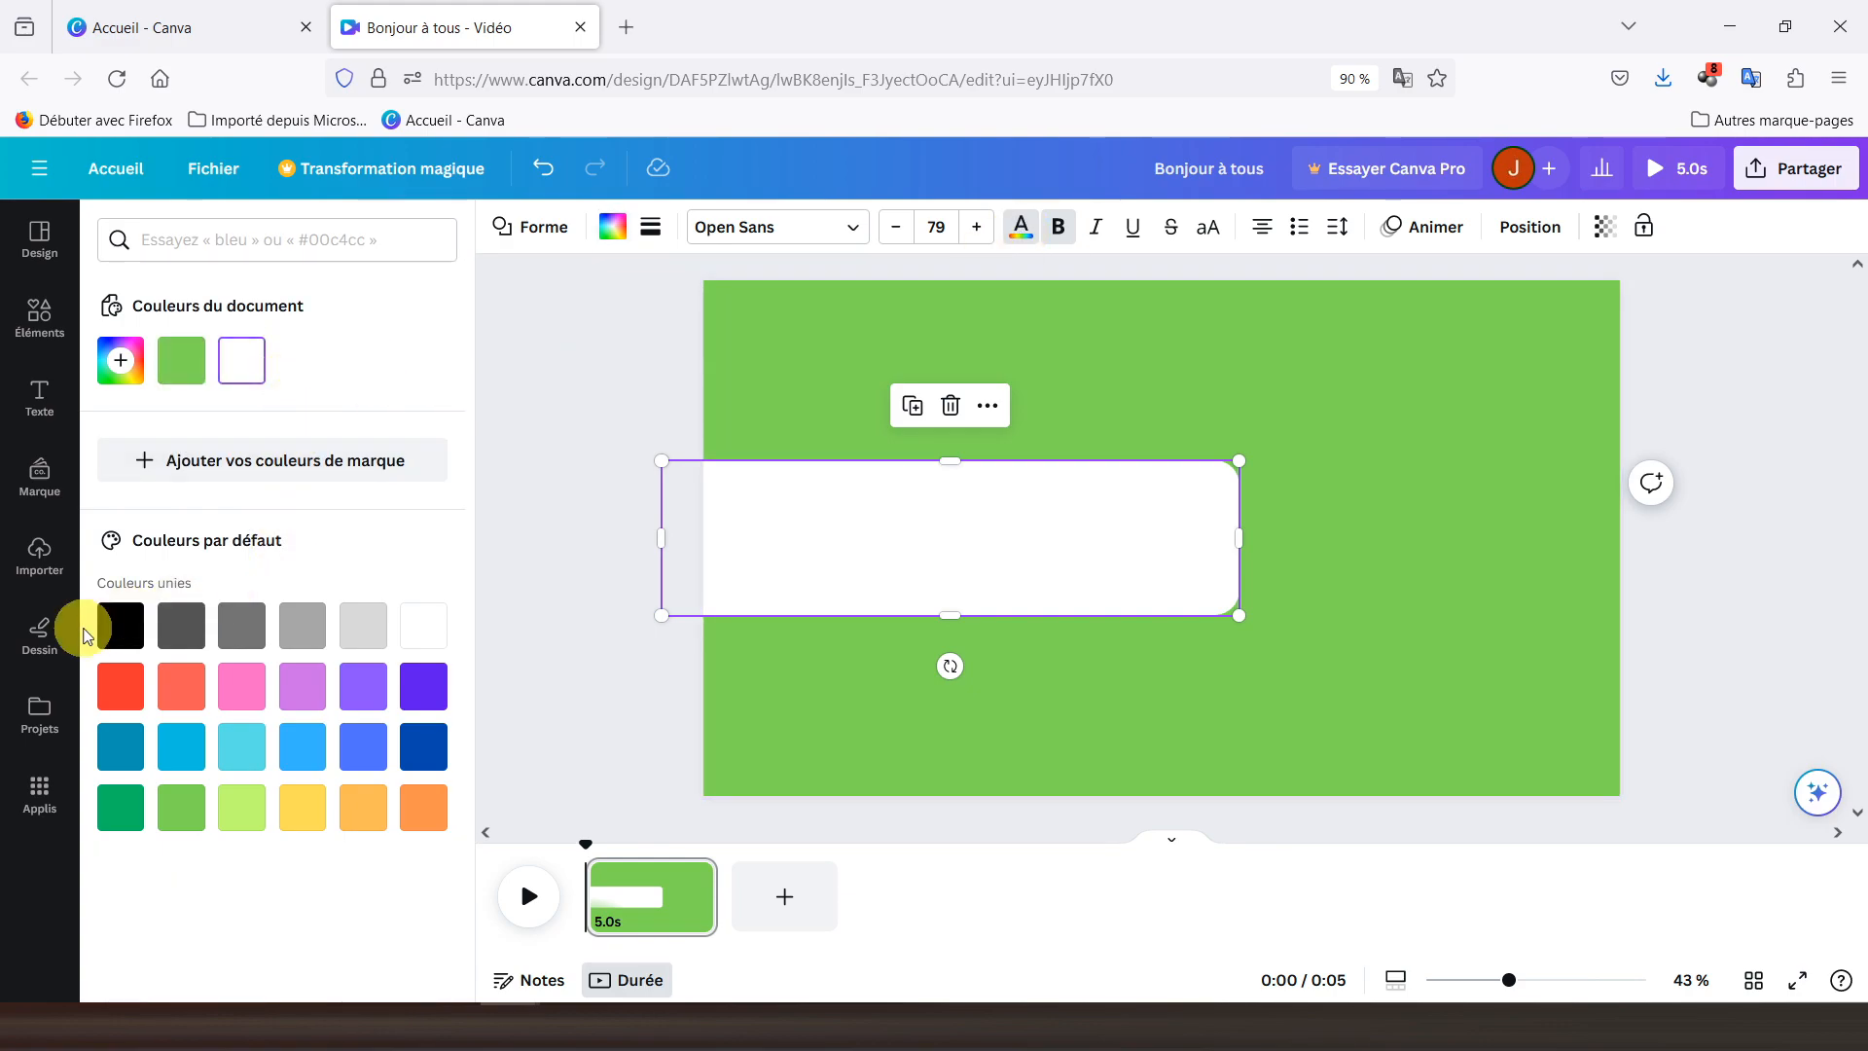
{"action": "left_click", "coordinate": [117, 626]}
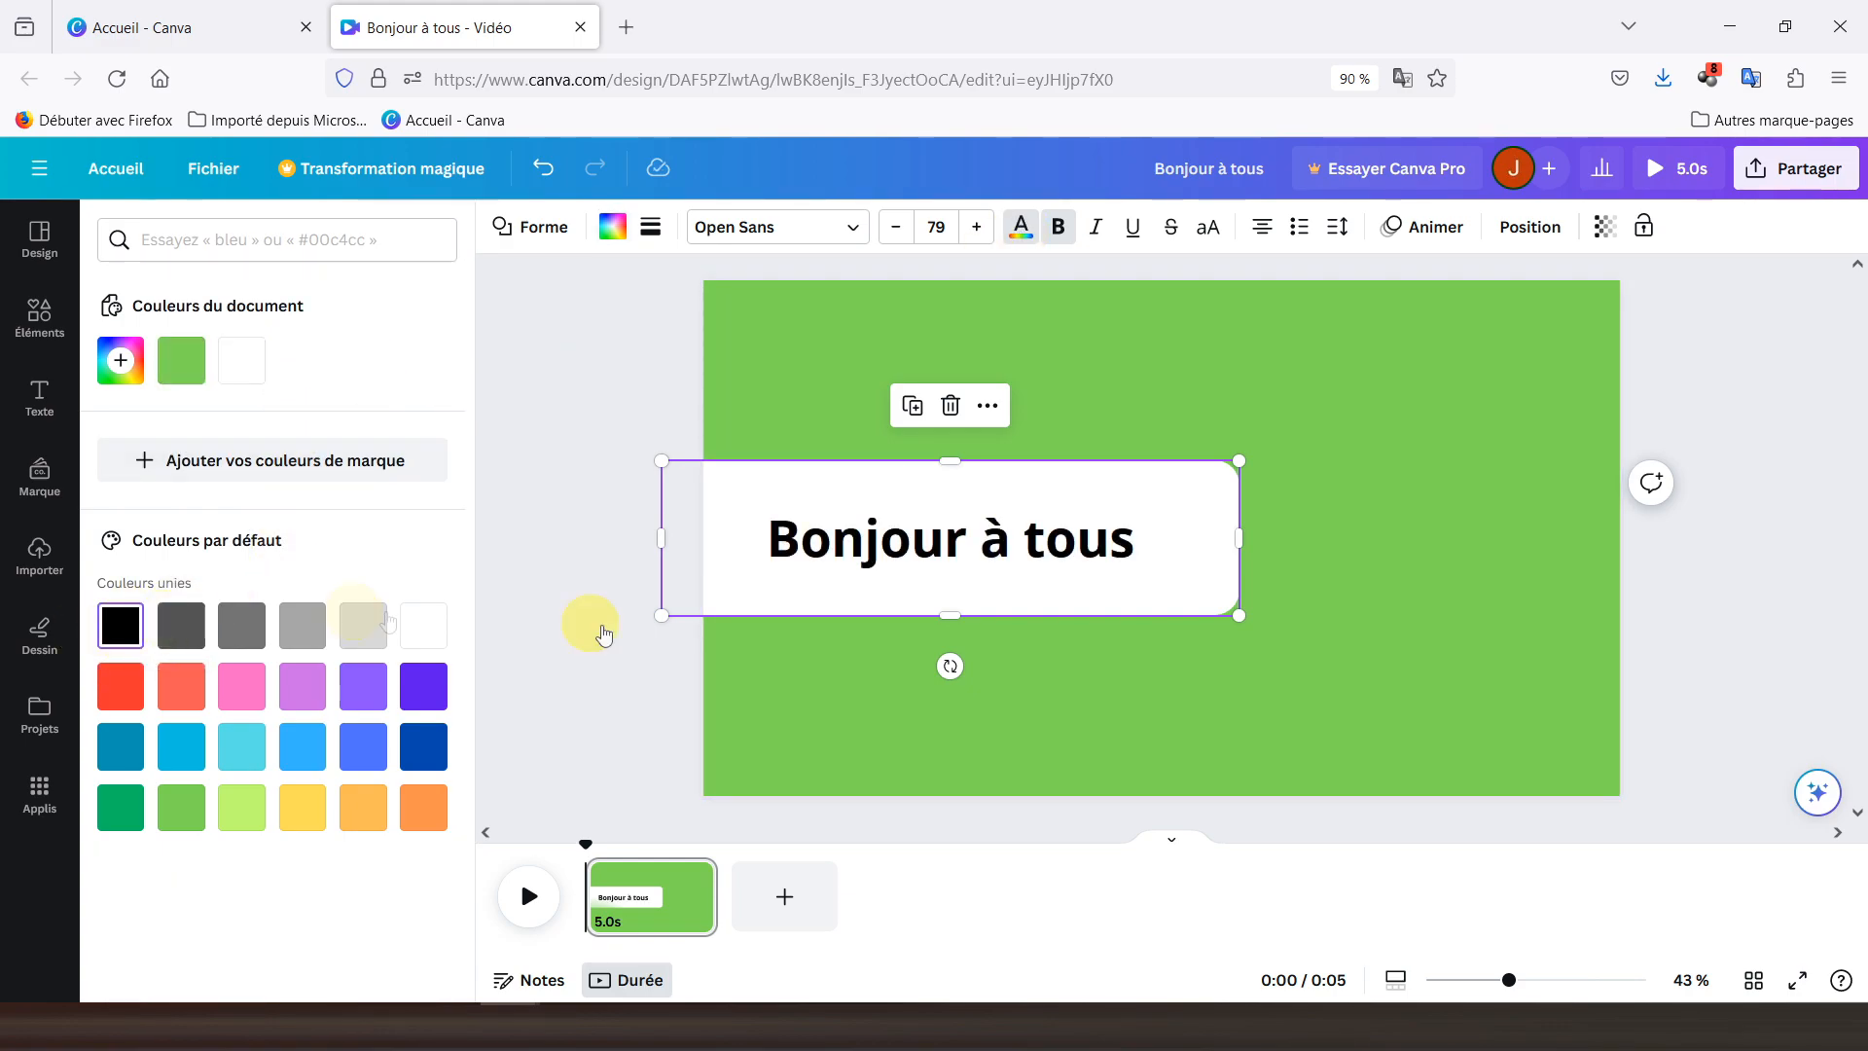
{"action": "left_click", "coordinate": [604, 477]}
{"action": "left_click", "coordinate": [755, 400]}
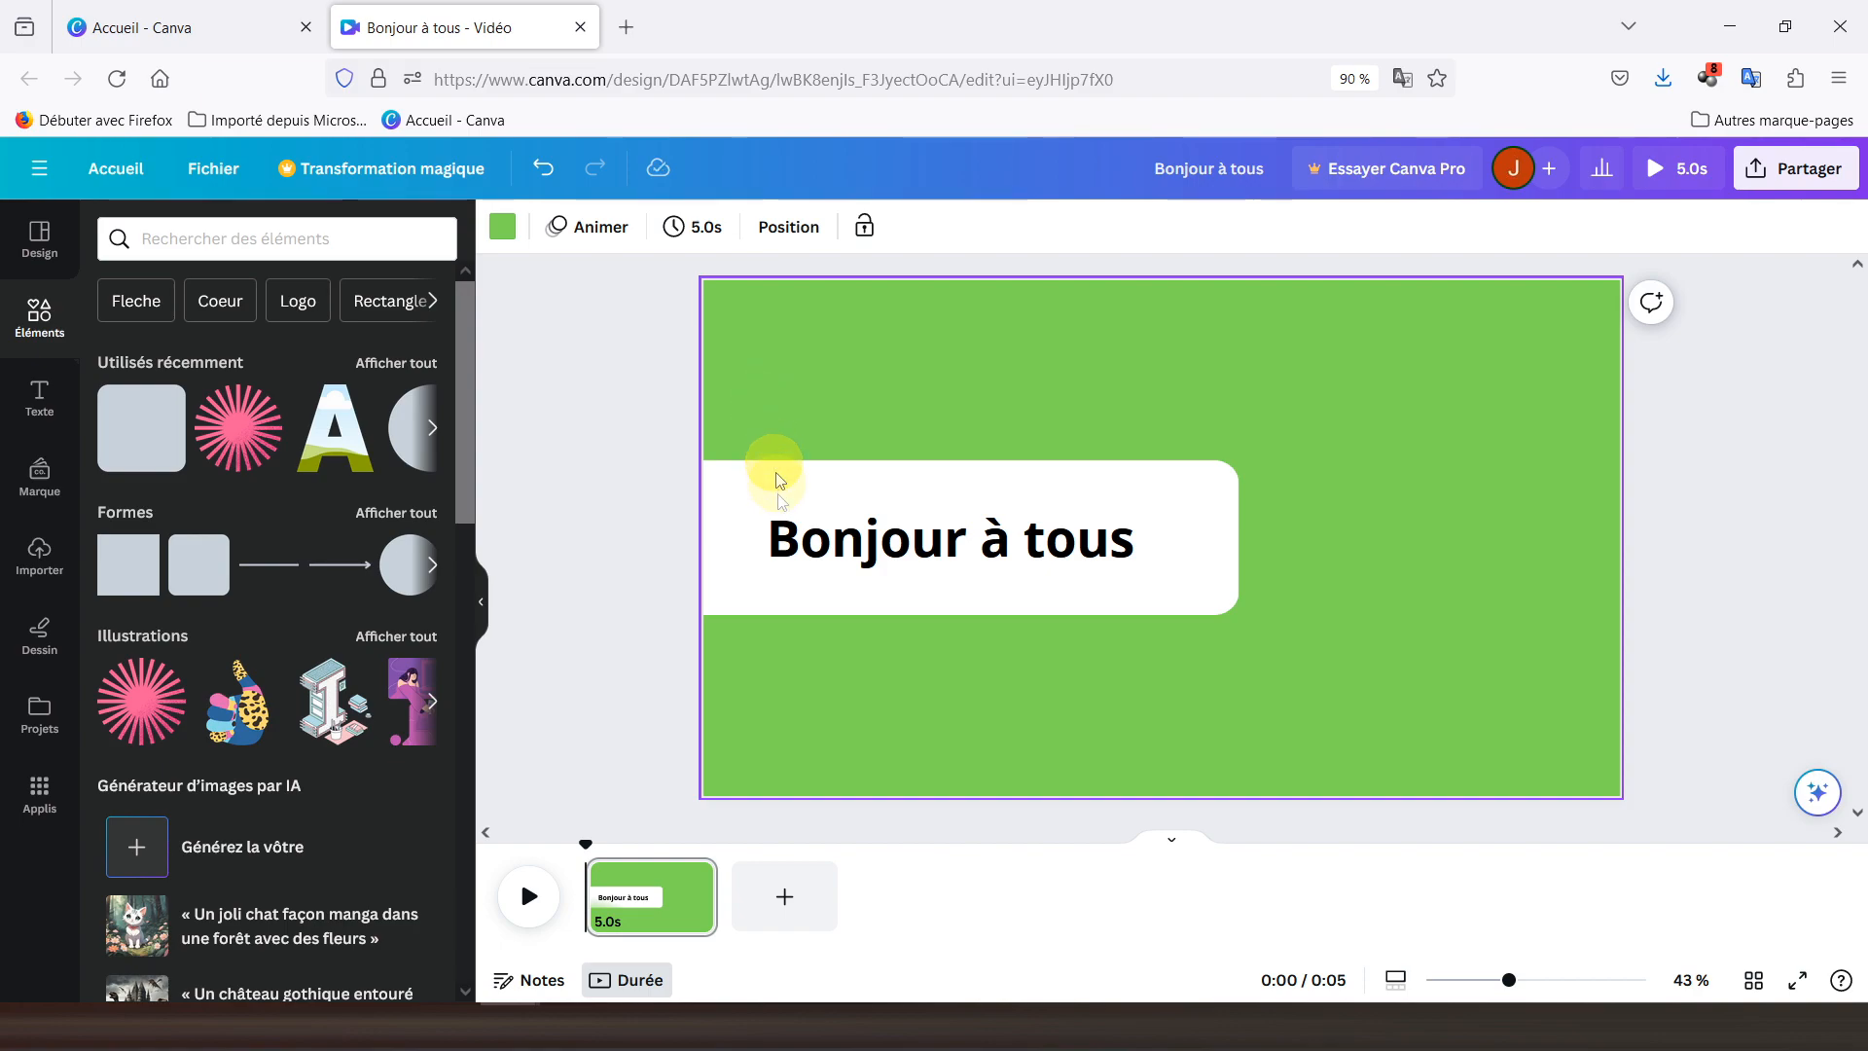
Apply the Balayage element animation to the "Bonjour à tous" shape.
{"action": "left_click", "coordinate": [788, 538]}
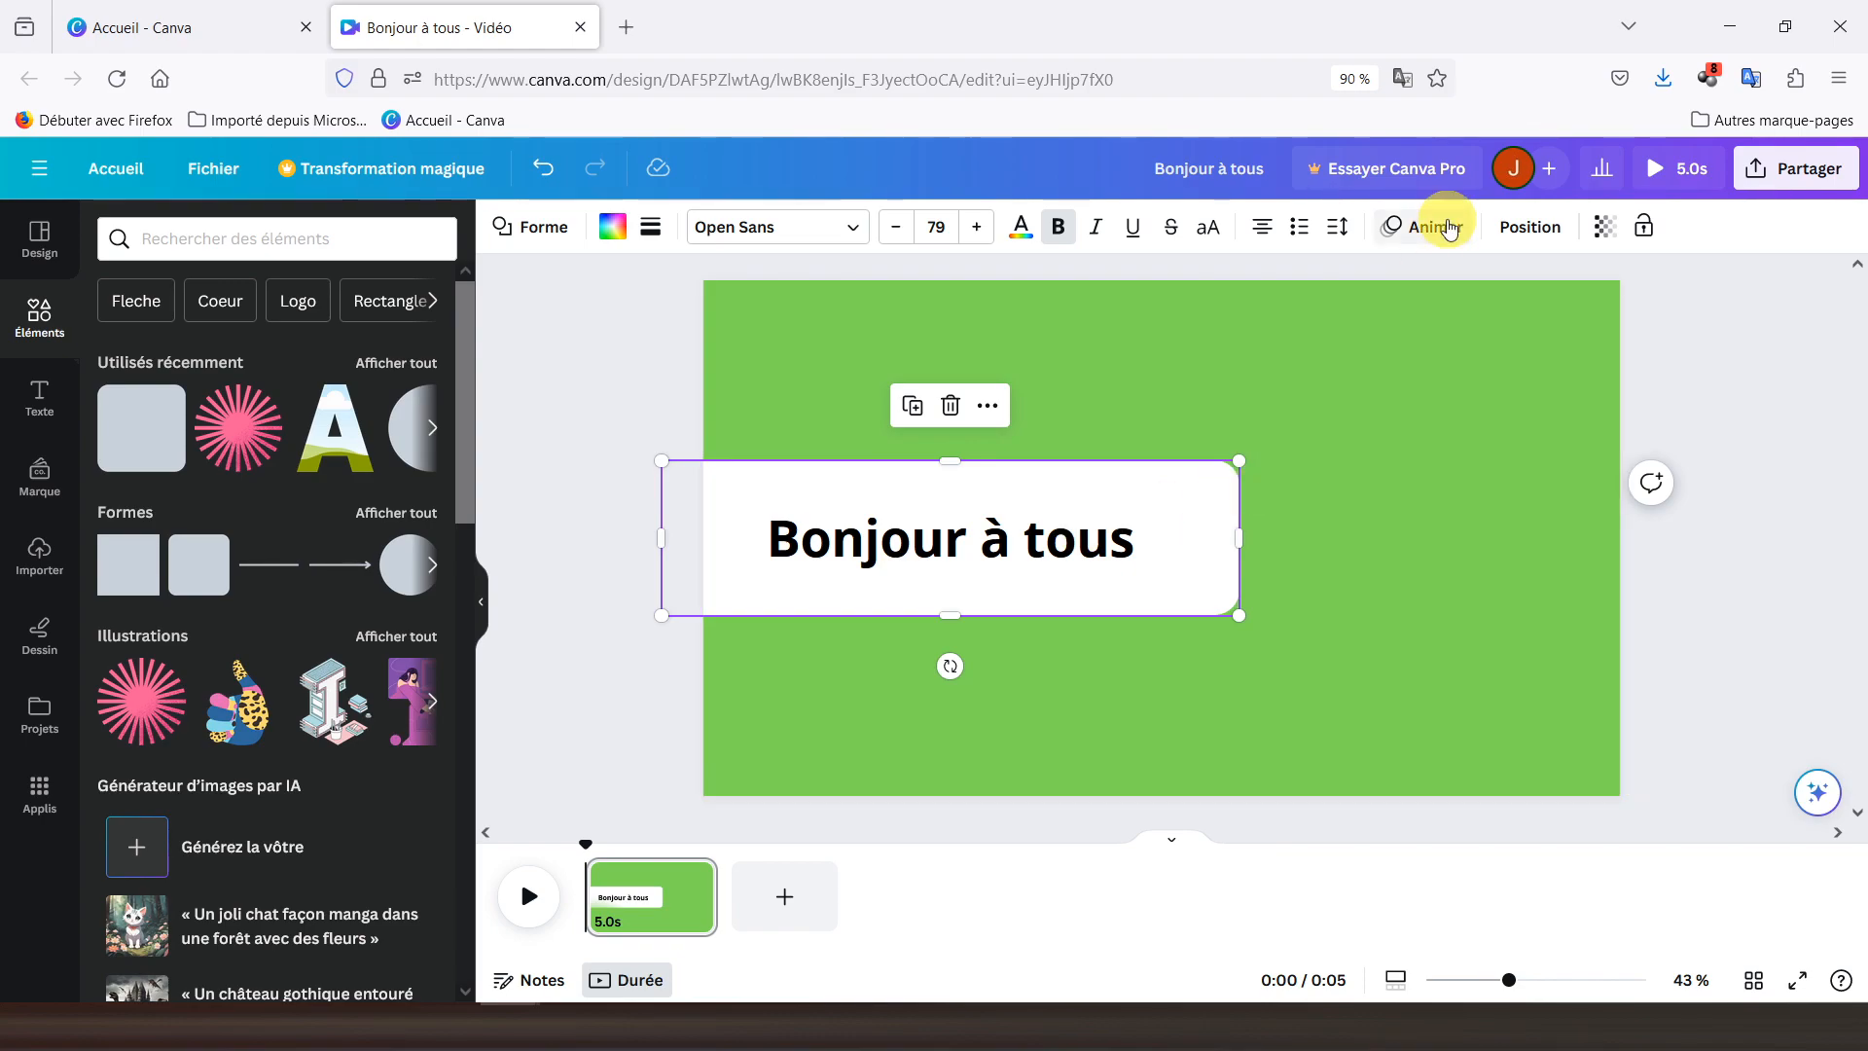
{"action": "left_click", "coordinate": [1434, 227]}
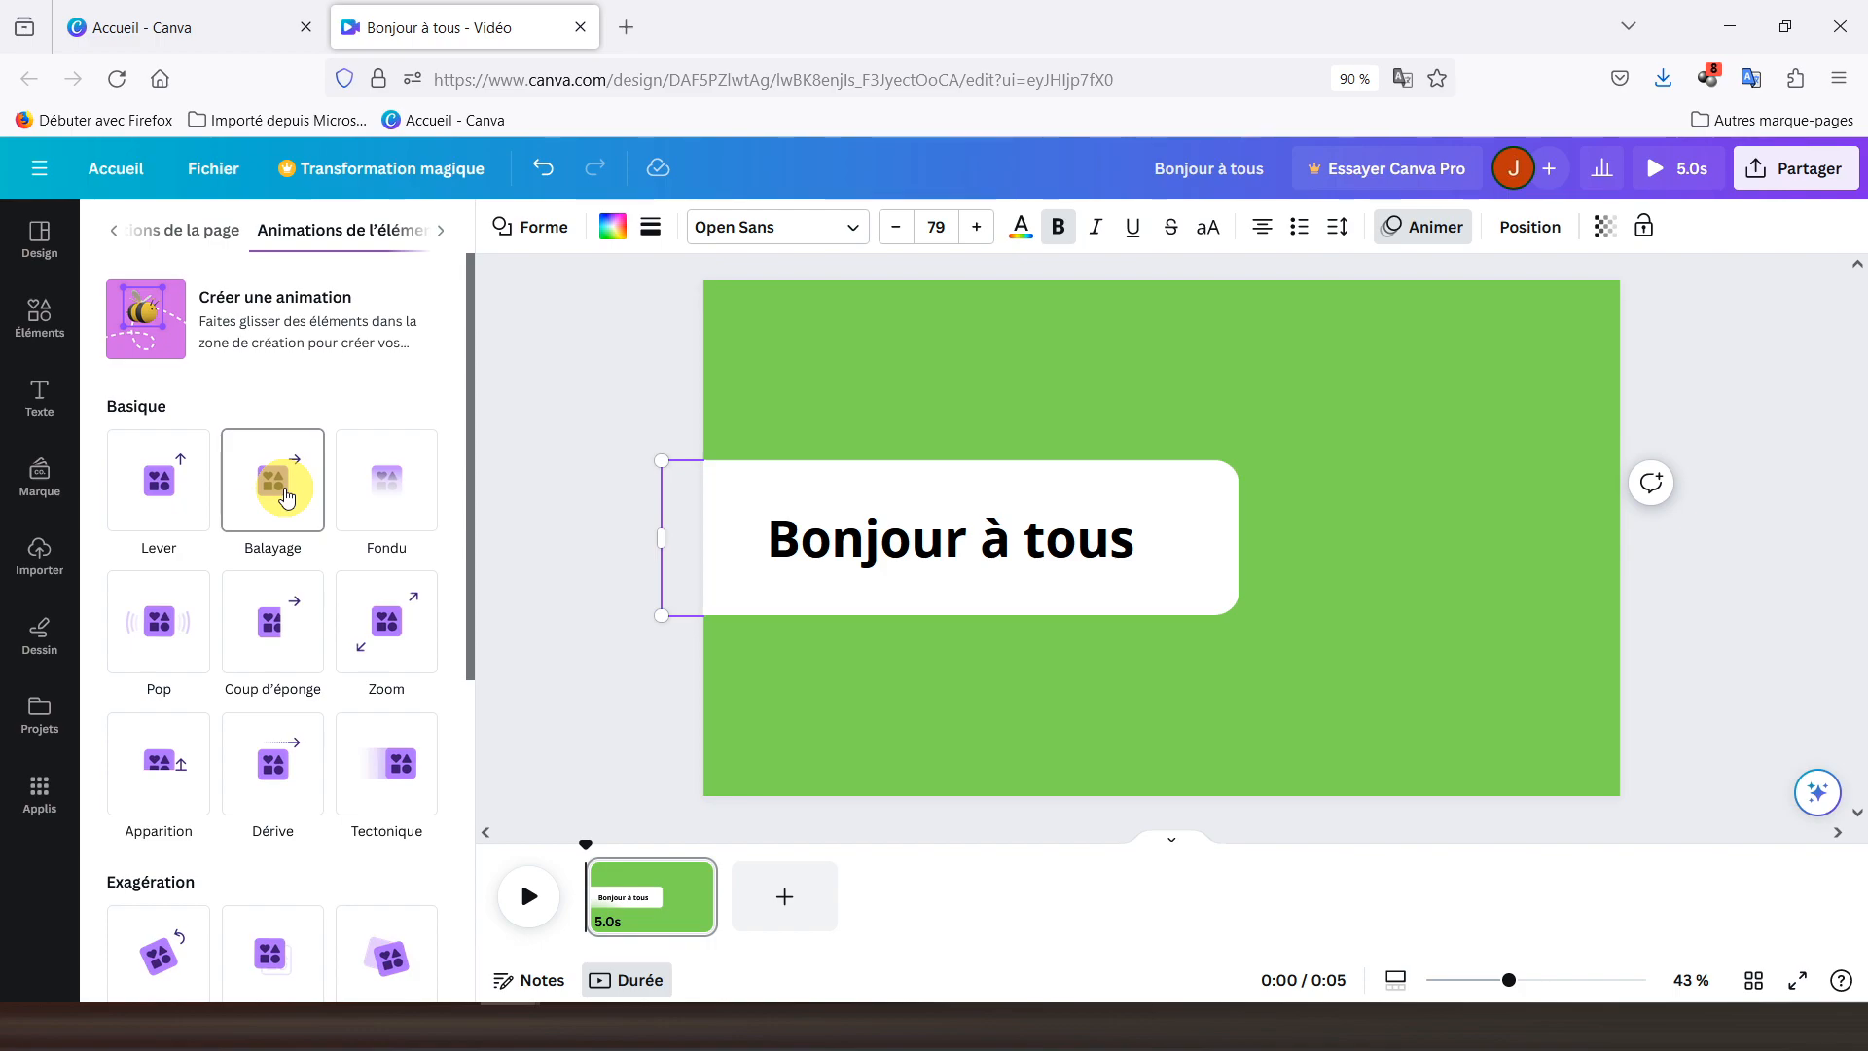
{"action": "left_click", "coordinate": [282, 494]}
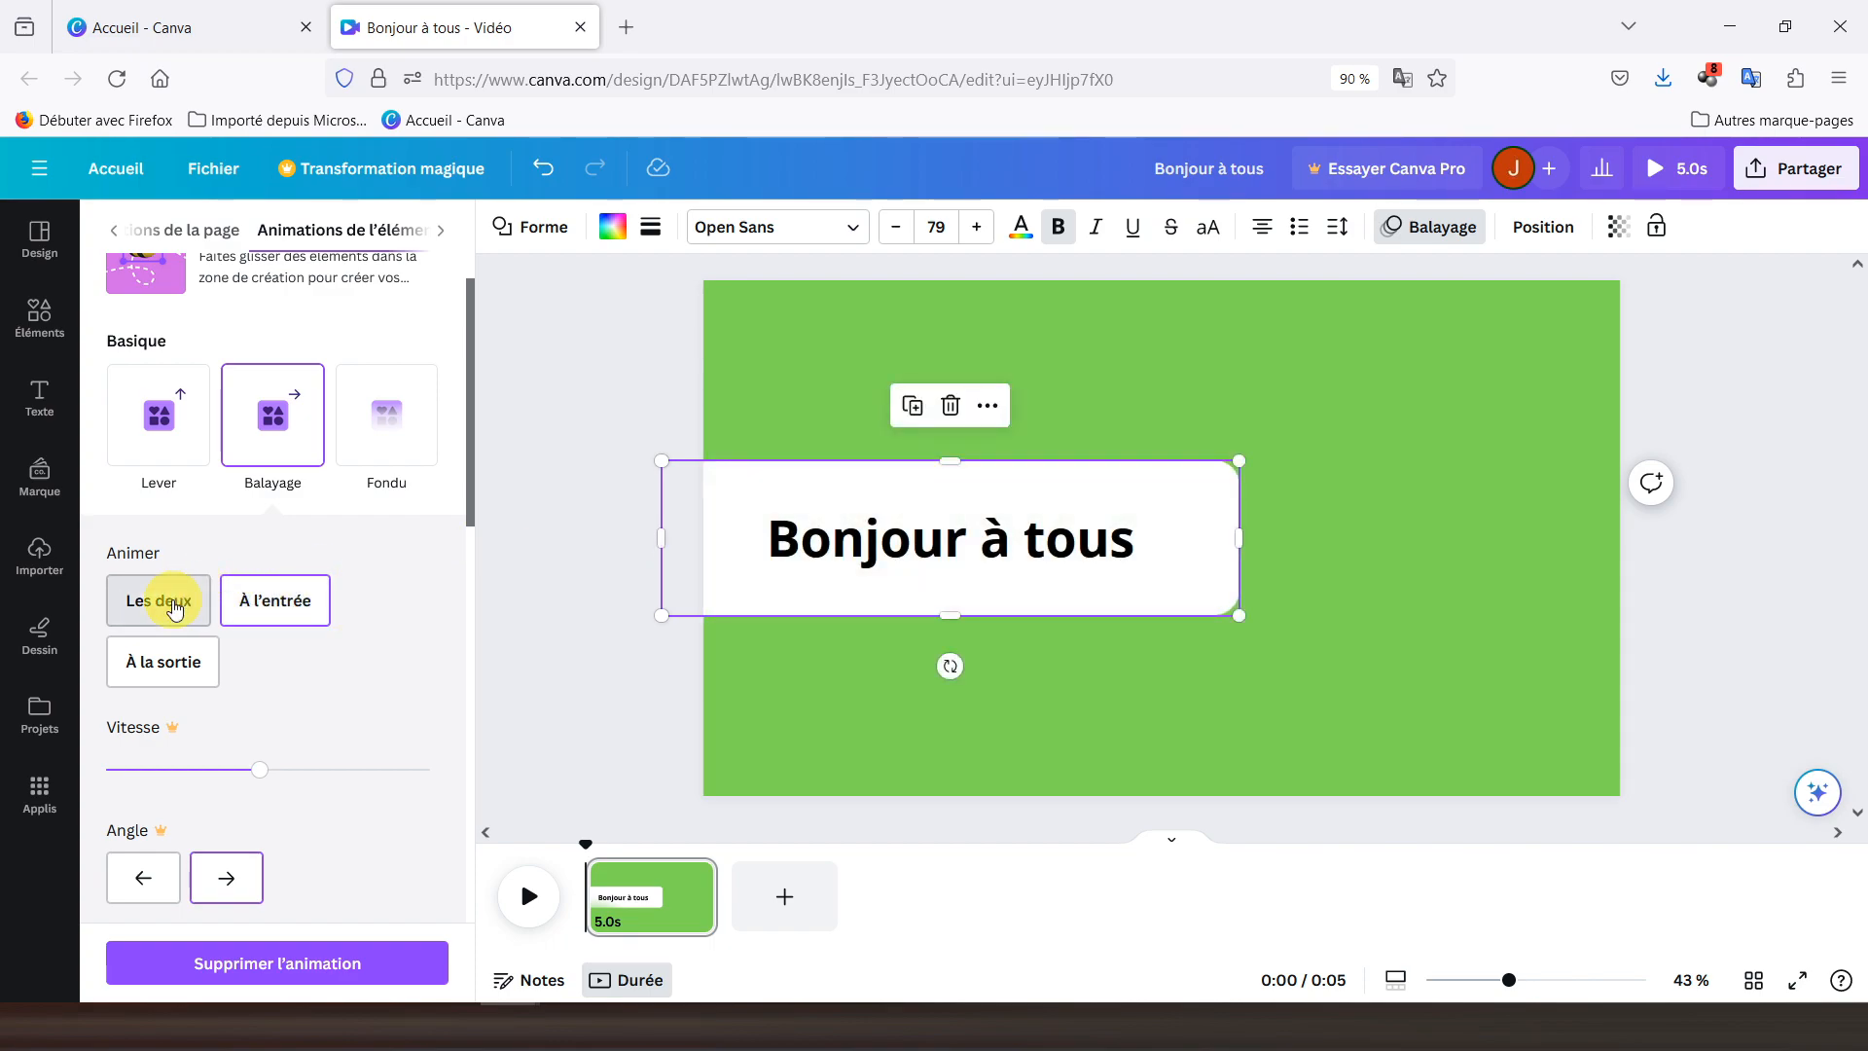
Make the Balayage animation play on both entry and exit, reverse the exit animation, and preview the page.
{"action": "left_click", "coordinate": [175, 605]}
{"action": "scroll", "coordinate": [387, 604], "scroll_direction": "down", "scroll_amount": 3}
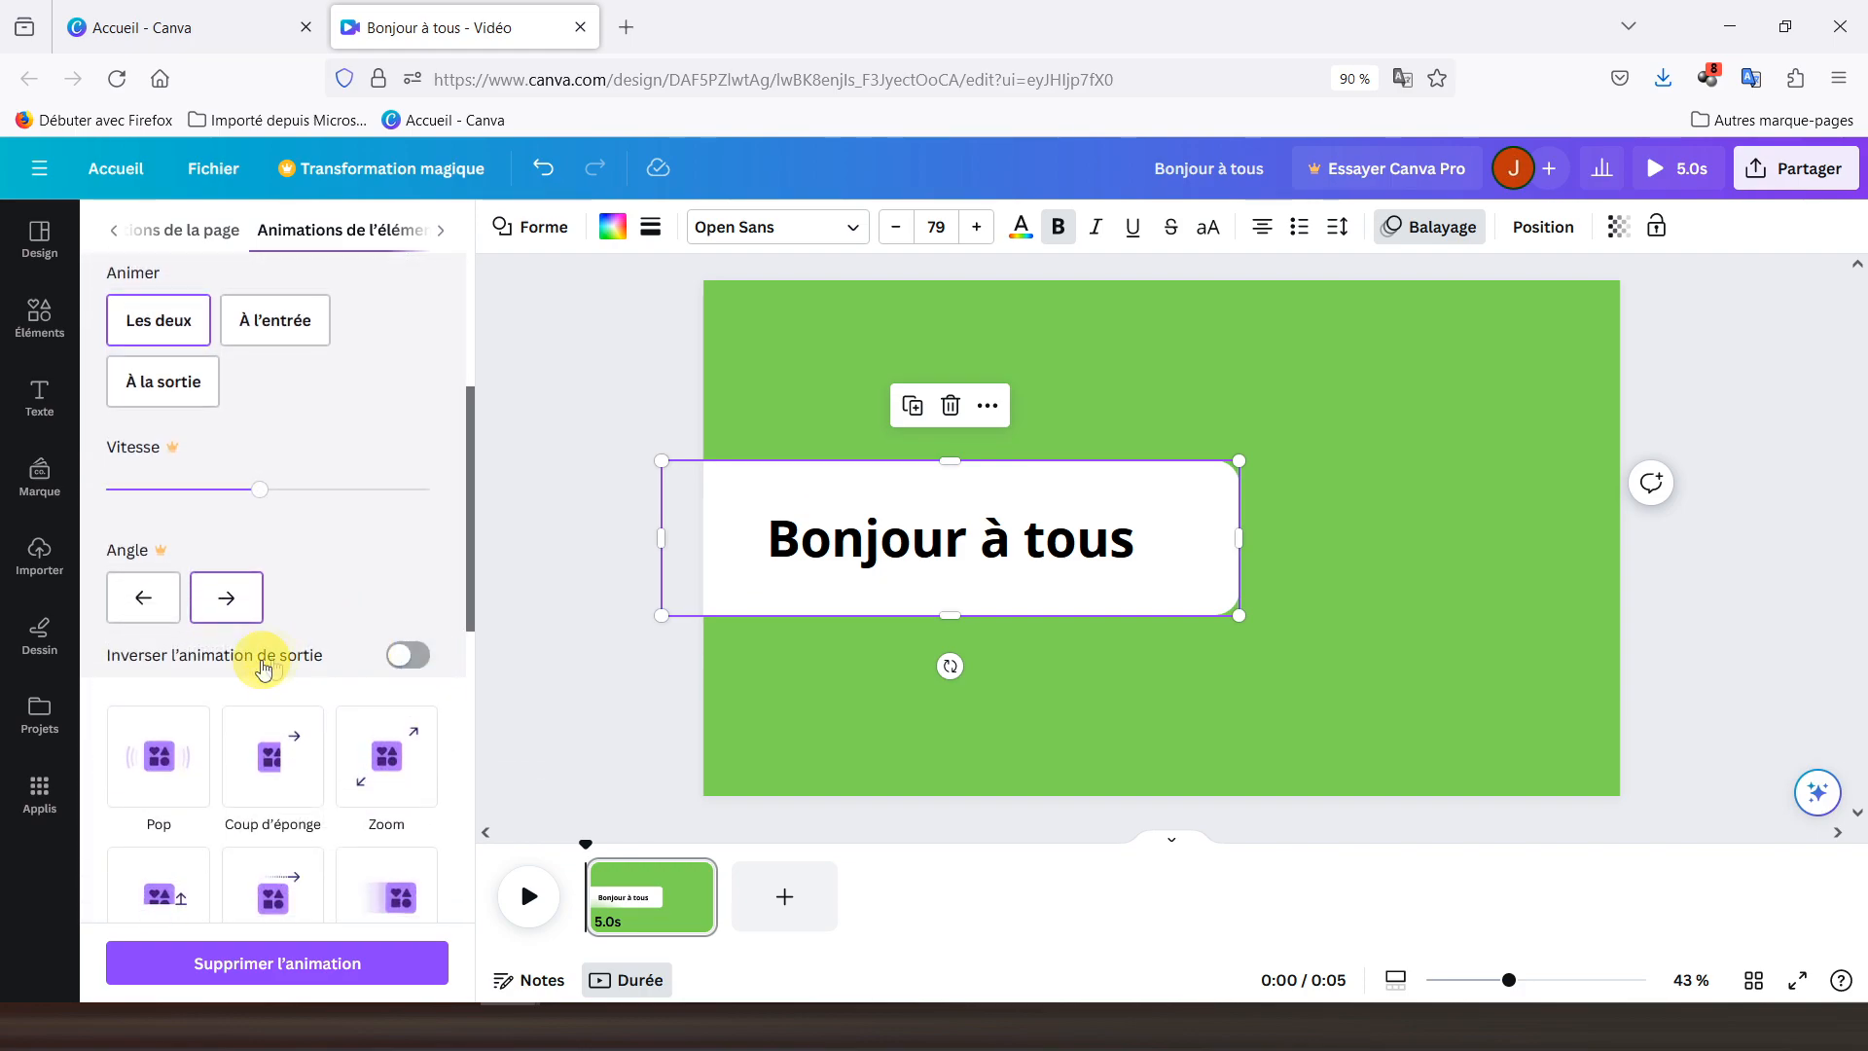
{"action": "left_click", "coordinate": [407, 653]}
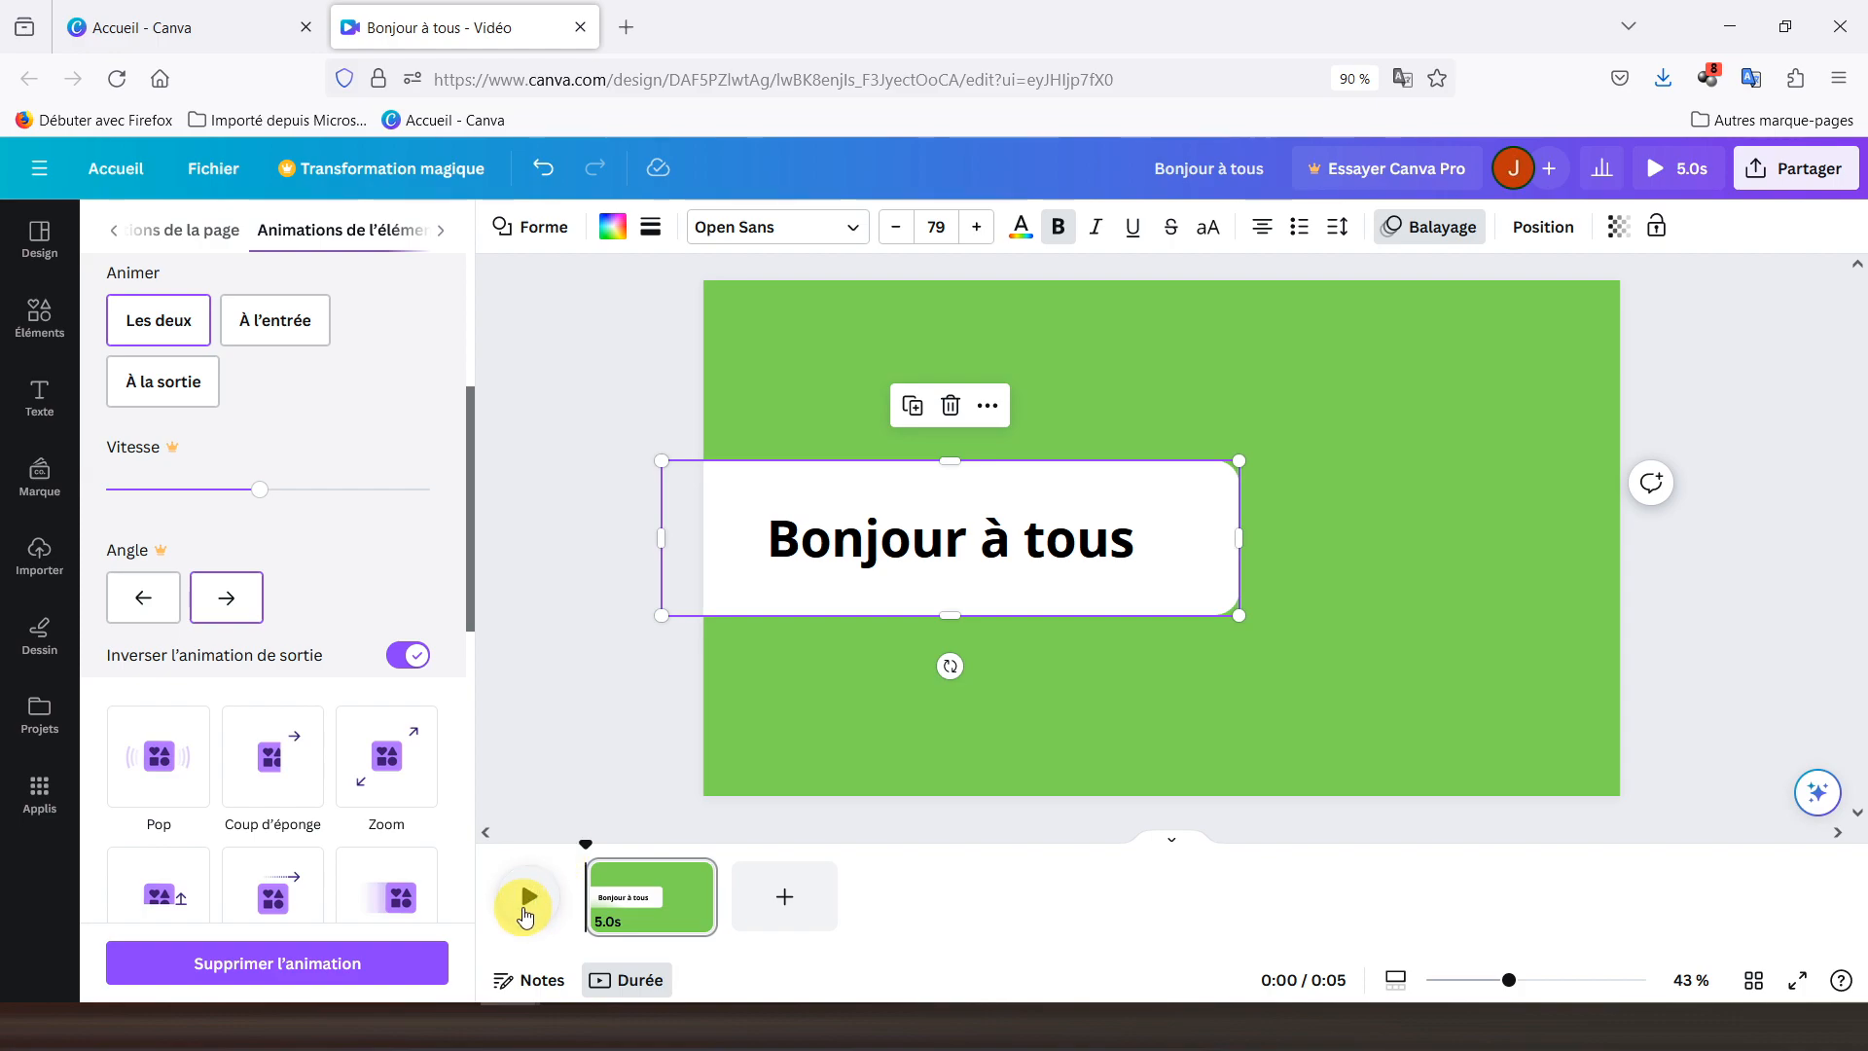
{"action": "left_click", "coordinate": [525, 914]}
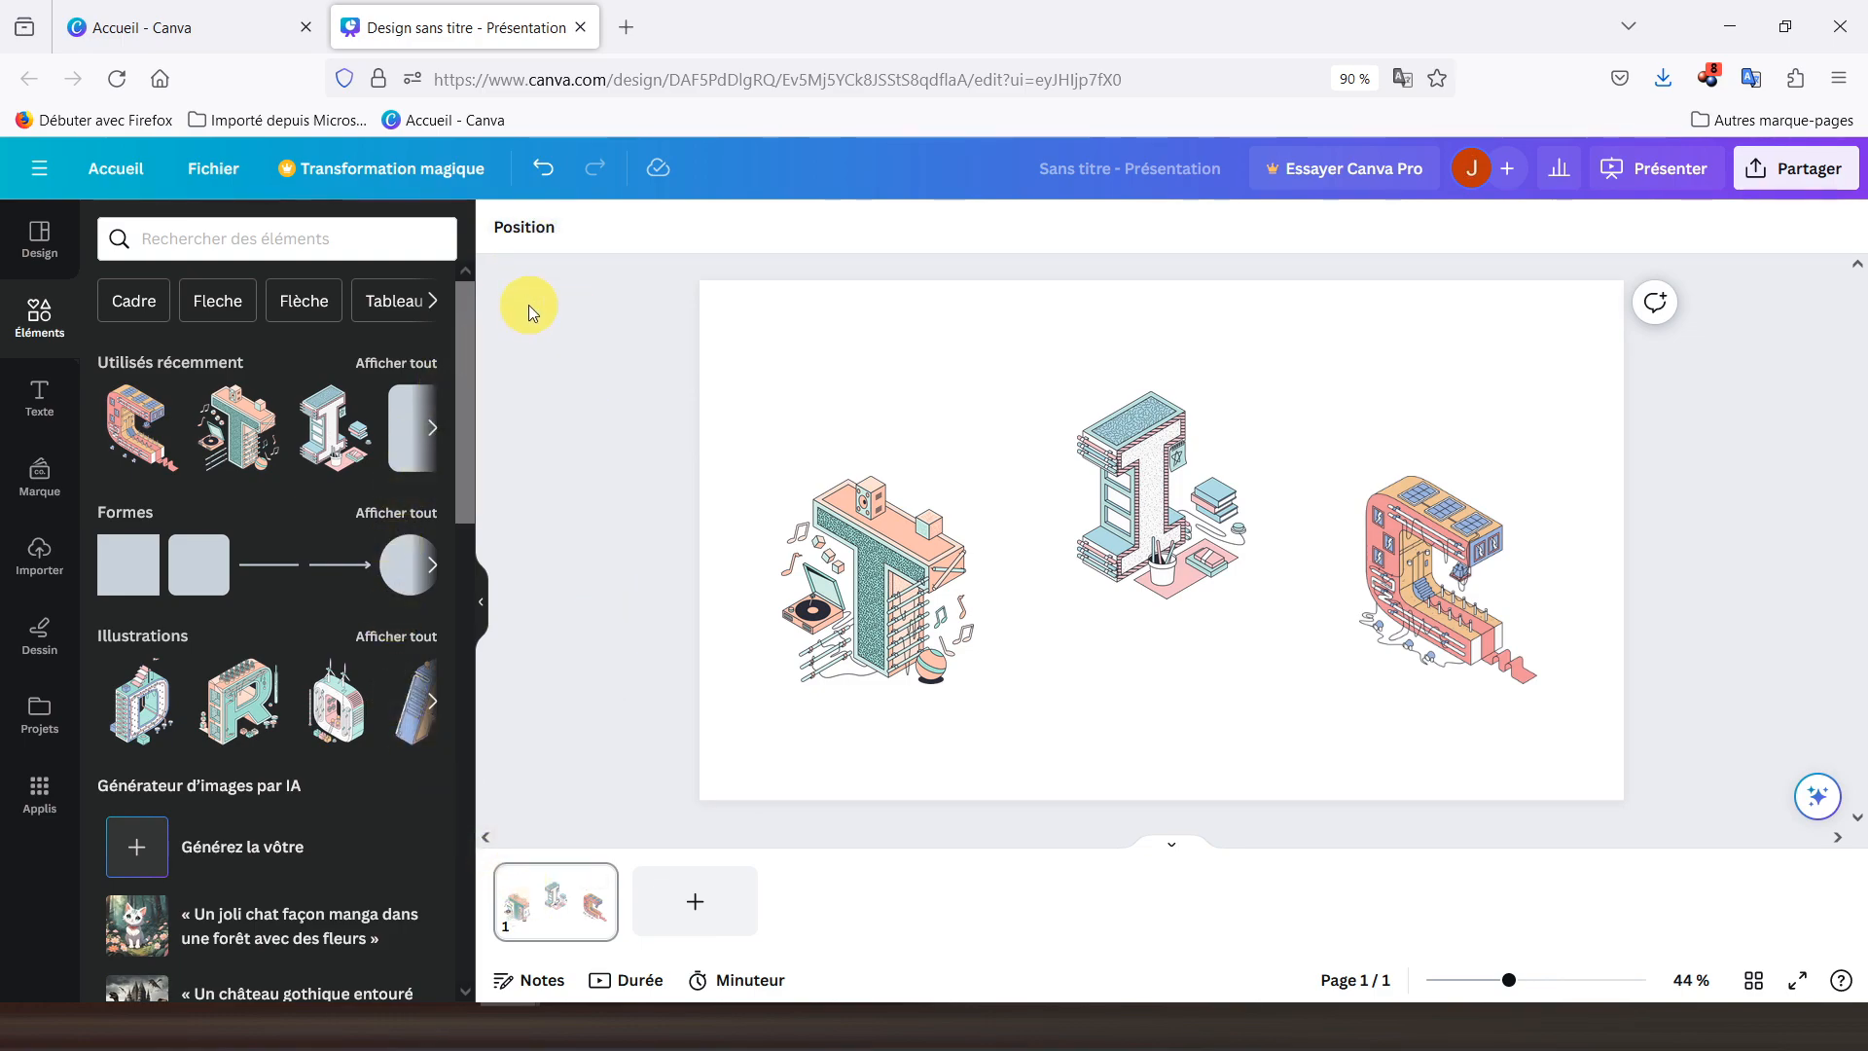
Show the rulers in the letters presentation and place a horizontal guide at about 310 px and a vertical guide at about 600 px.
{"action": "left_click", "coordinate": [218, 175]}
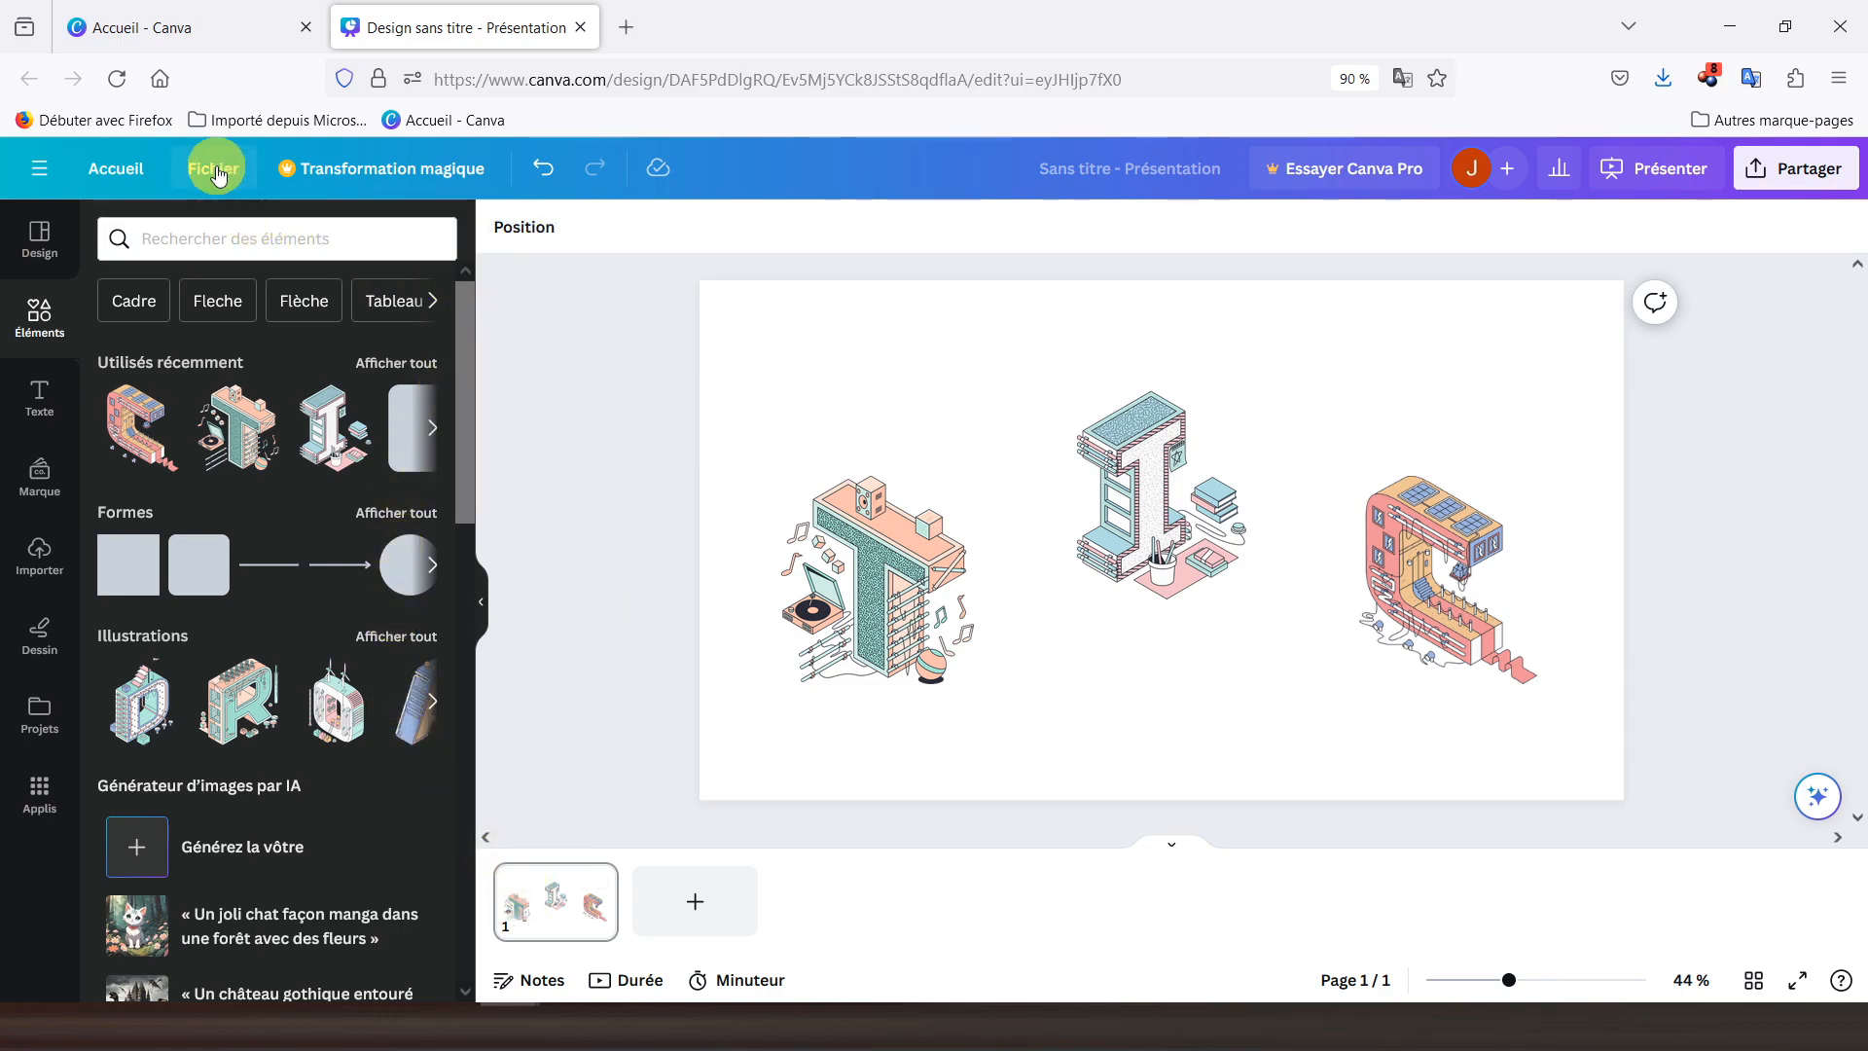
{"action": "mouse_move", "coordinate": [328, 447]}
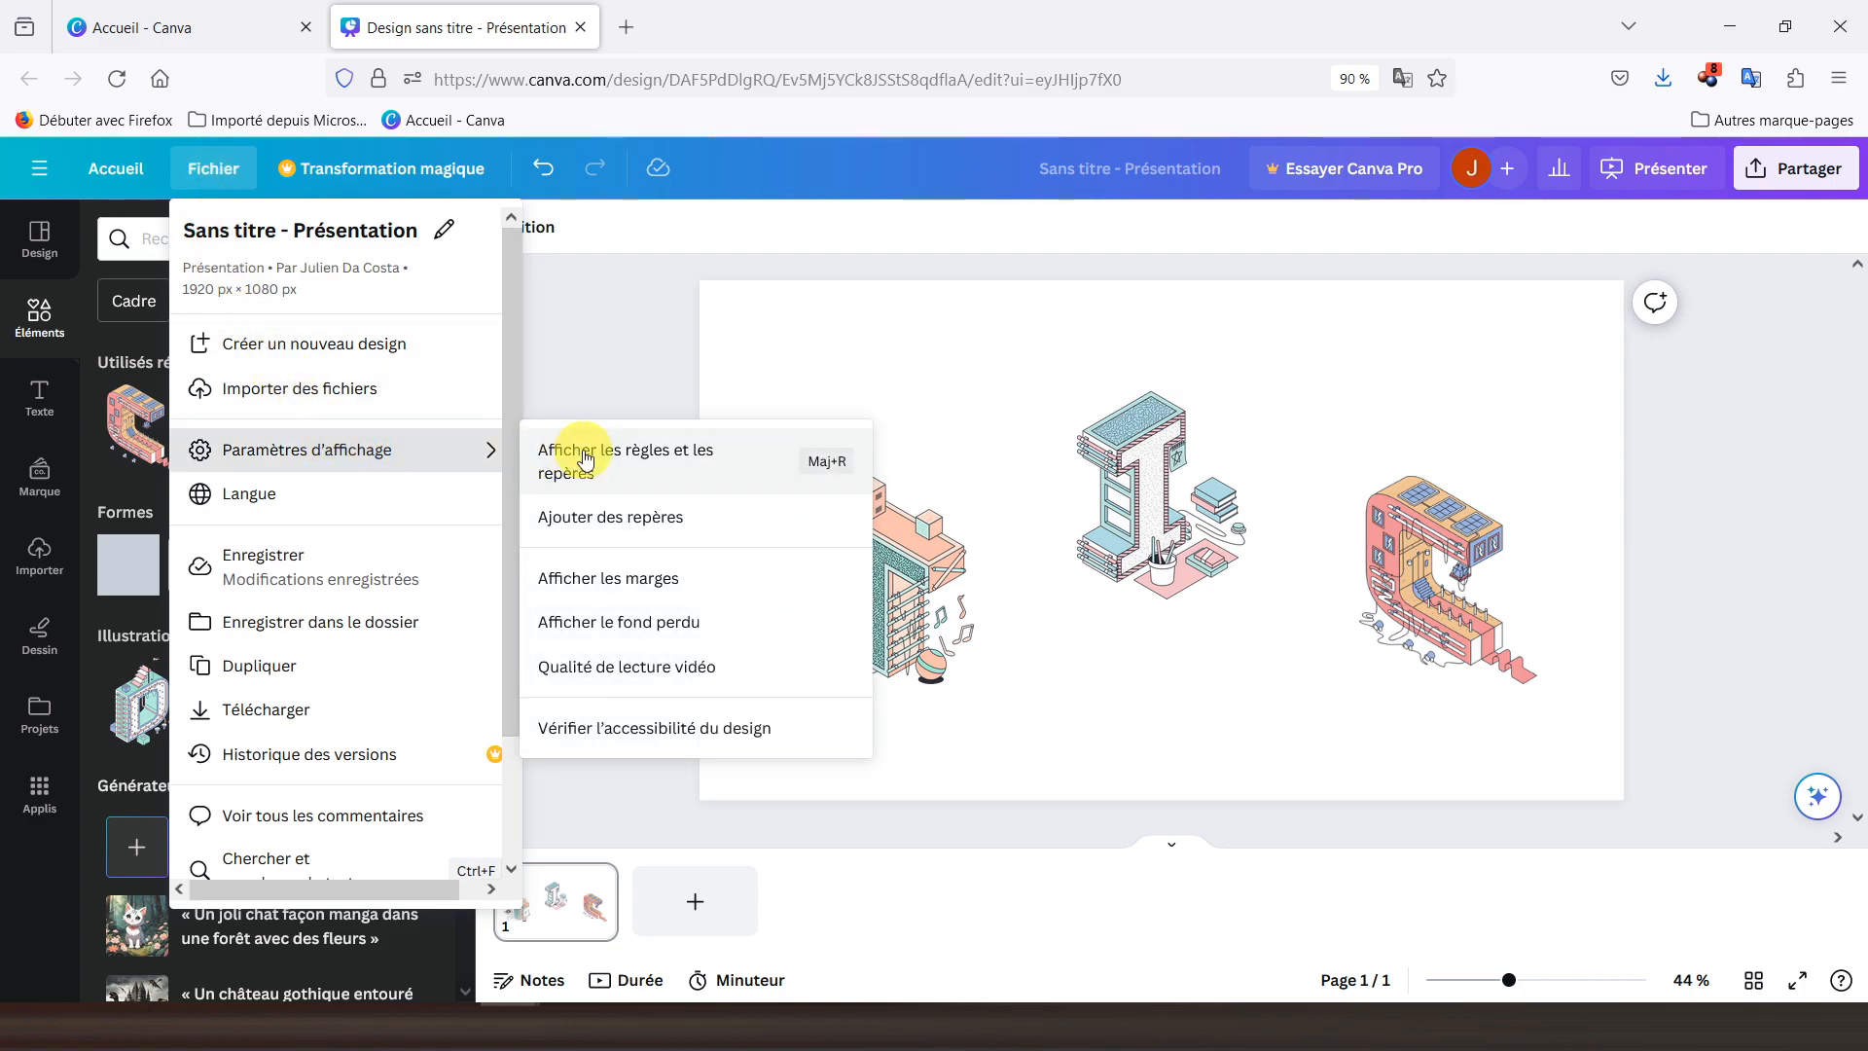
{"action": "left_click", "coordinate": [652, 481]}
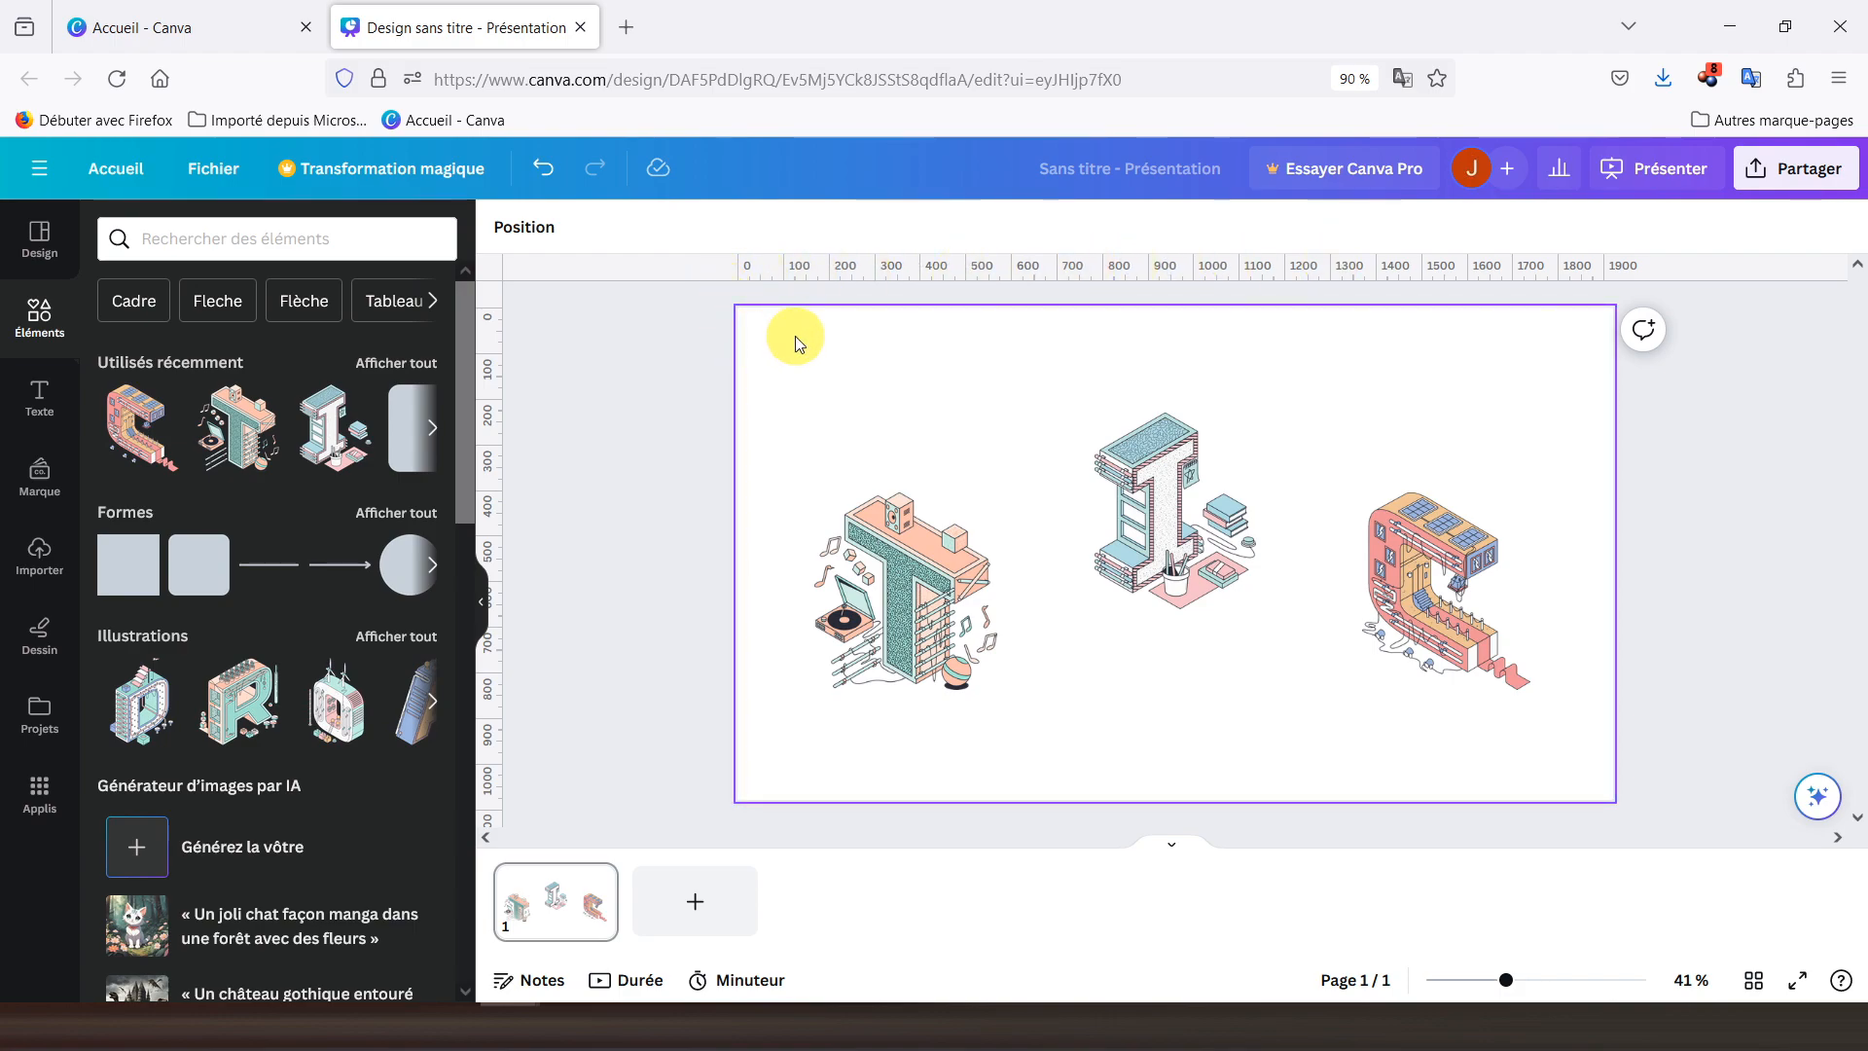
{"action": "left_click_drag", "start_coordinate": [846, 280], "coordinate": [860, 449]}
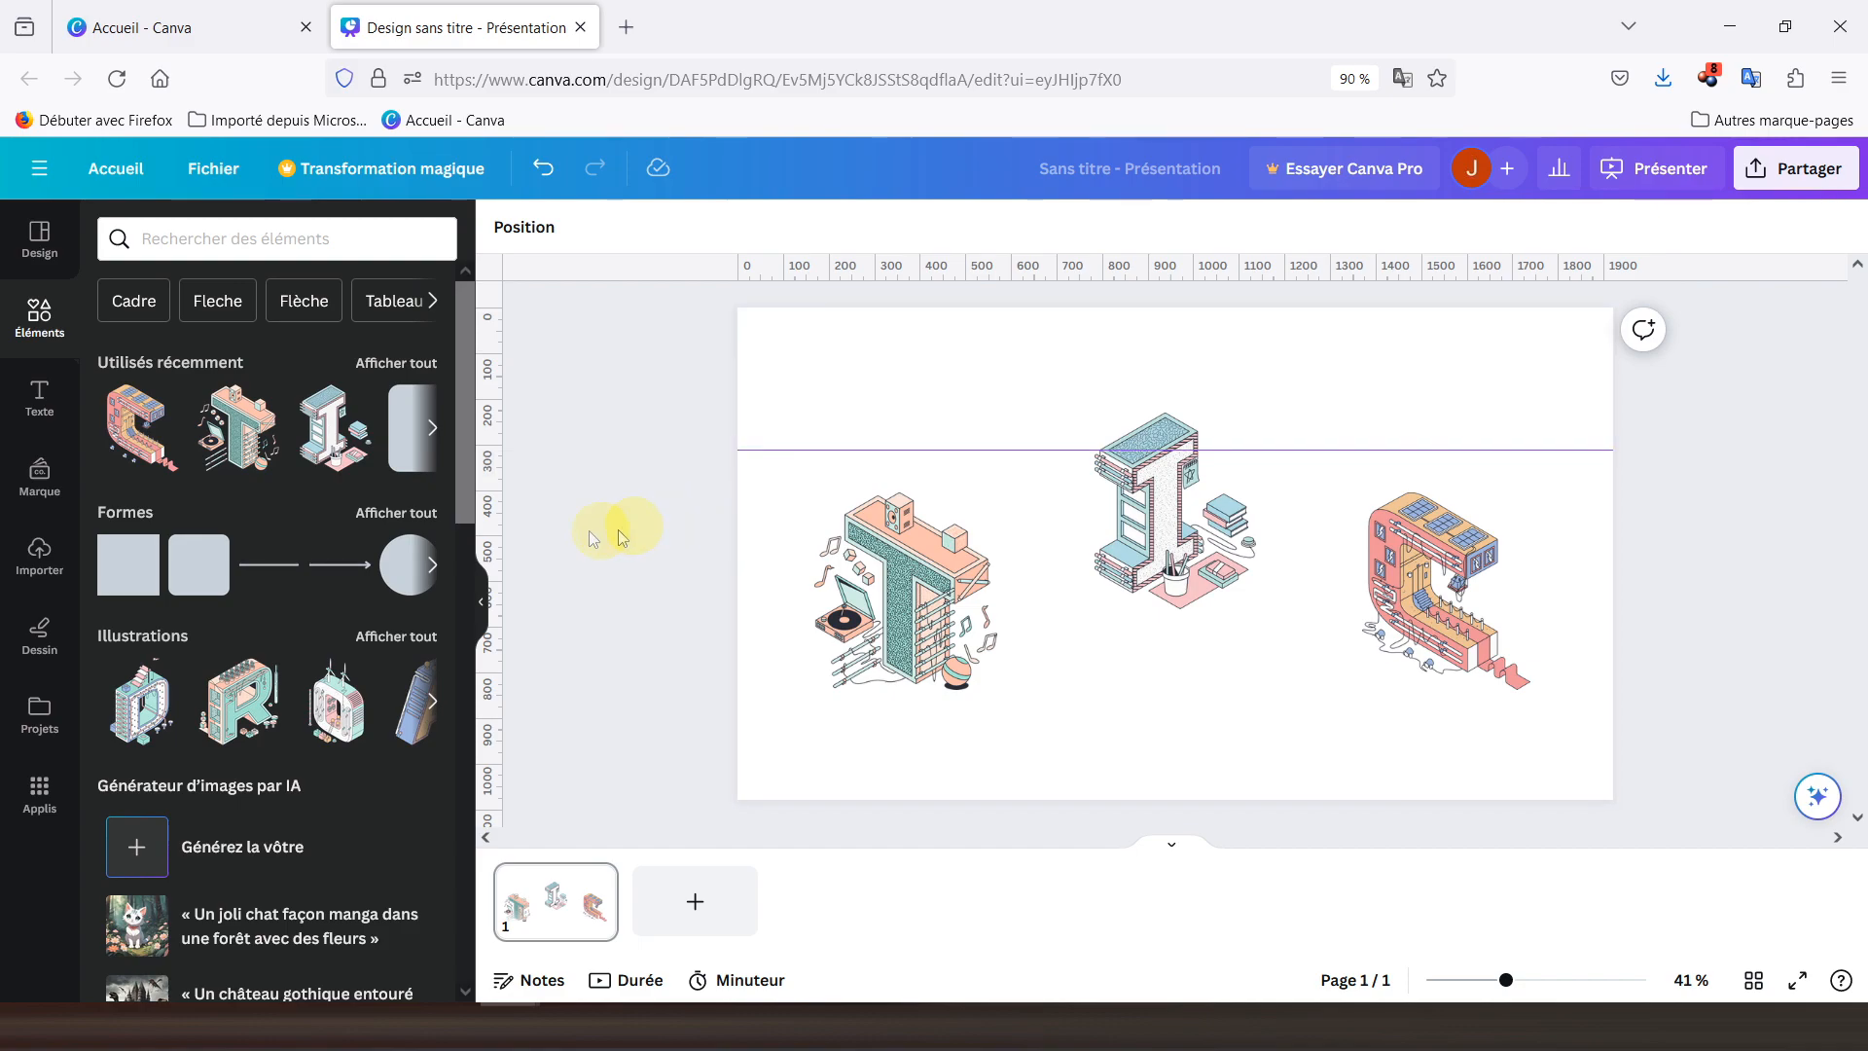
{"action": "left_click_drag", "start_coordinate": [498, 512], "coordinate": [1009, 505]}
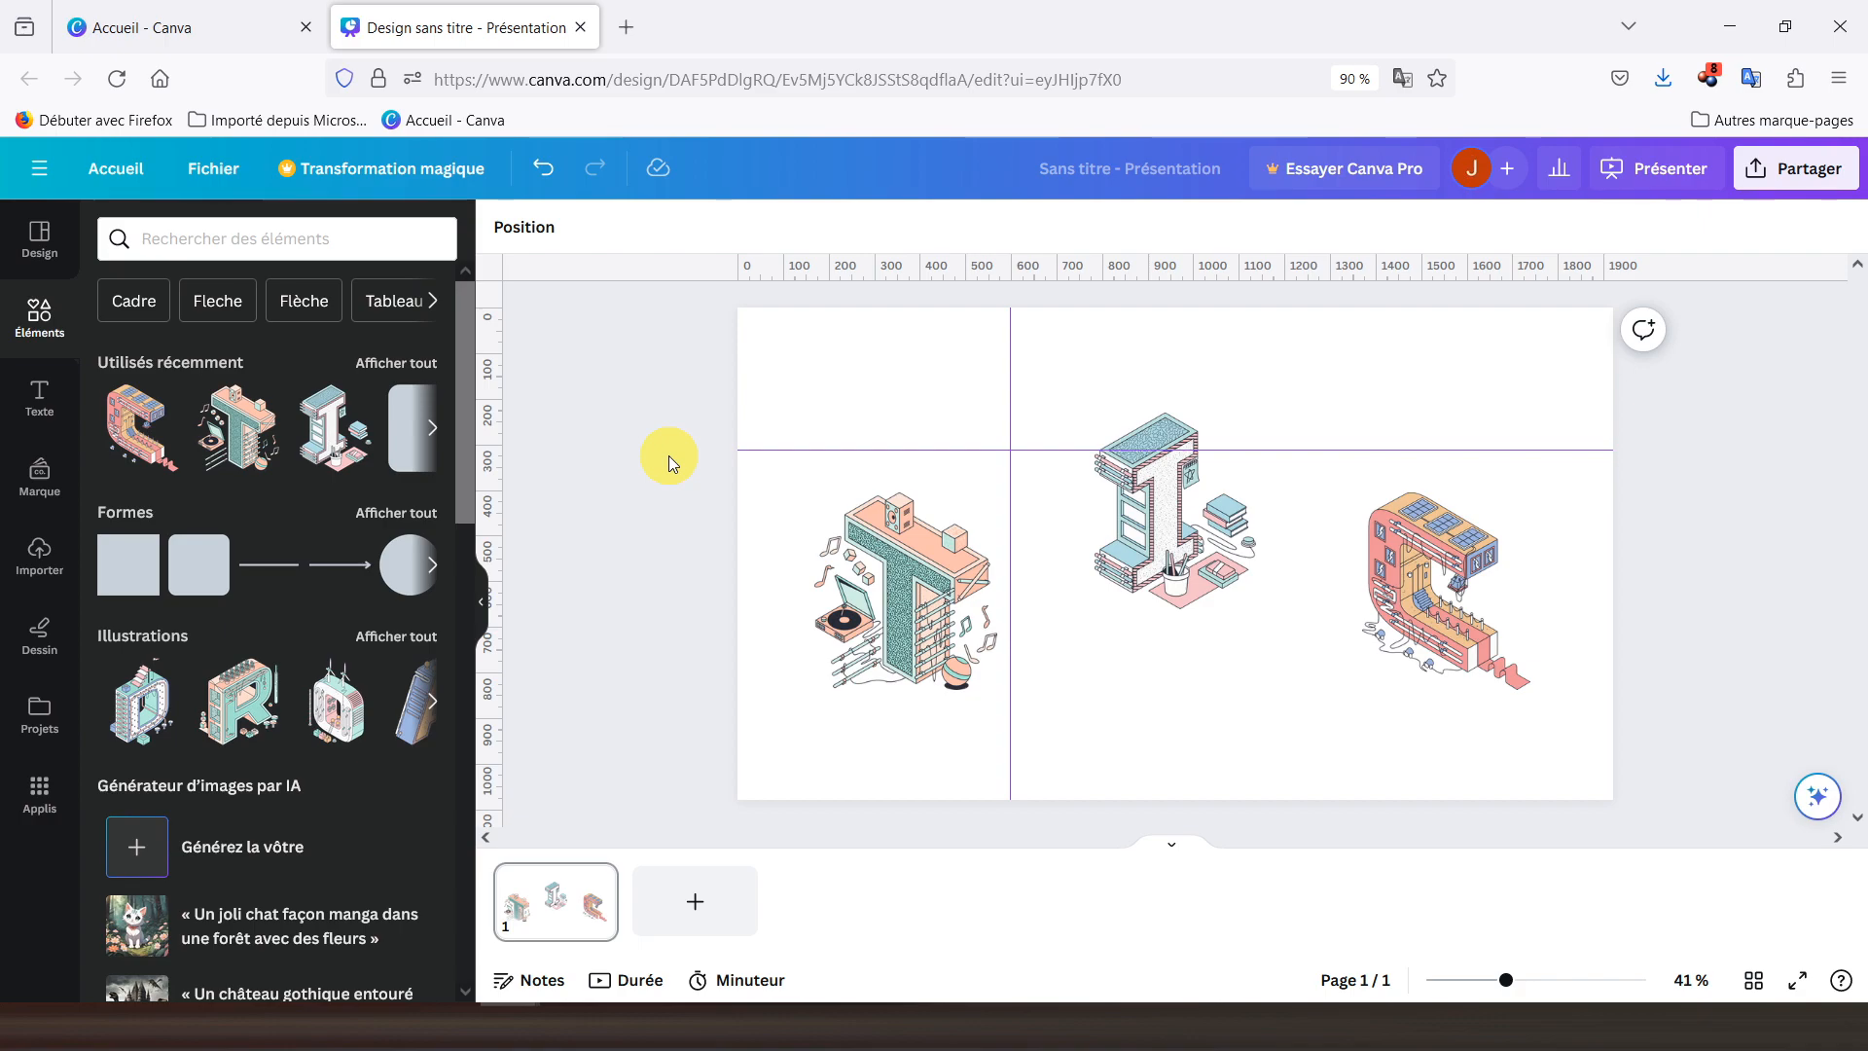
Preview the ready-made guide layouts on the page: 12 lignes, 3 colonnes and Grille 3 x 3.
{"action": "left_click", "coordinate": [215, 176]}
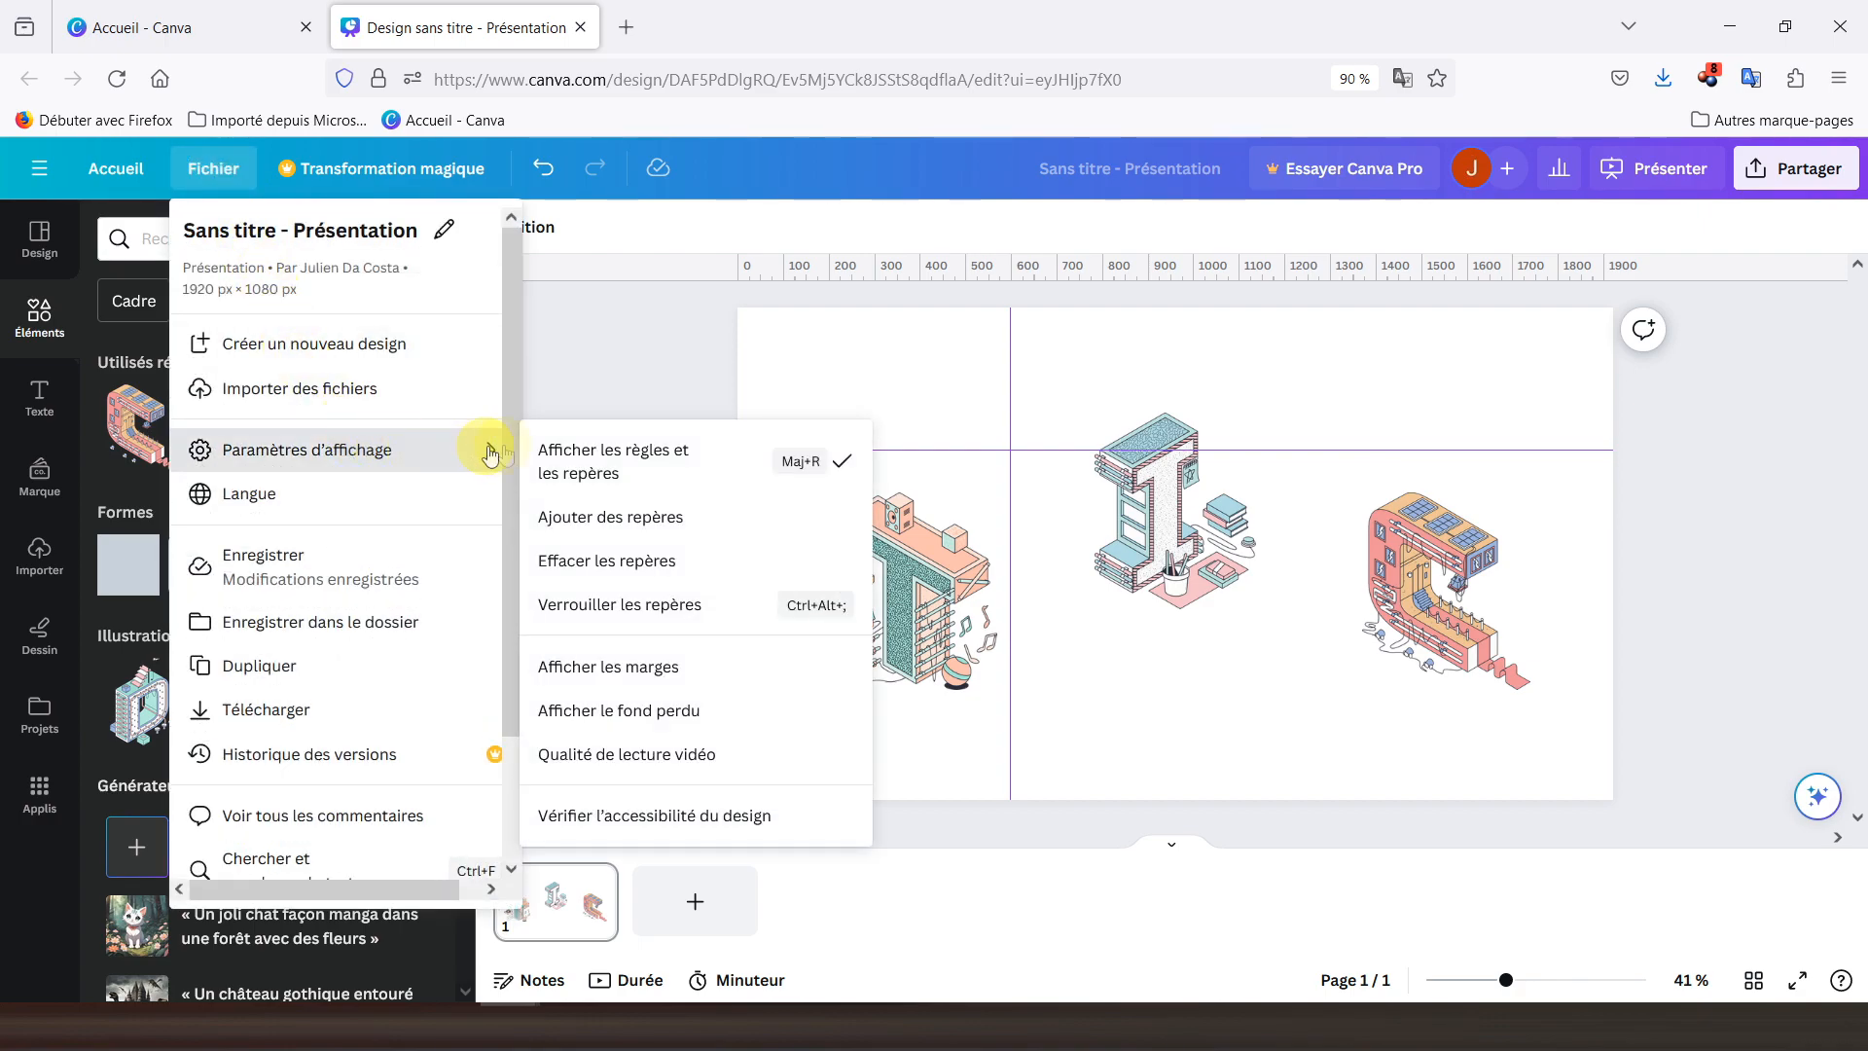
{"action": "left_click", "coordinate": [610, 516]}
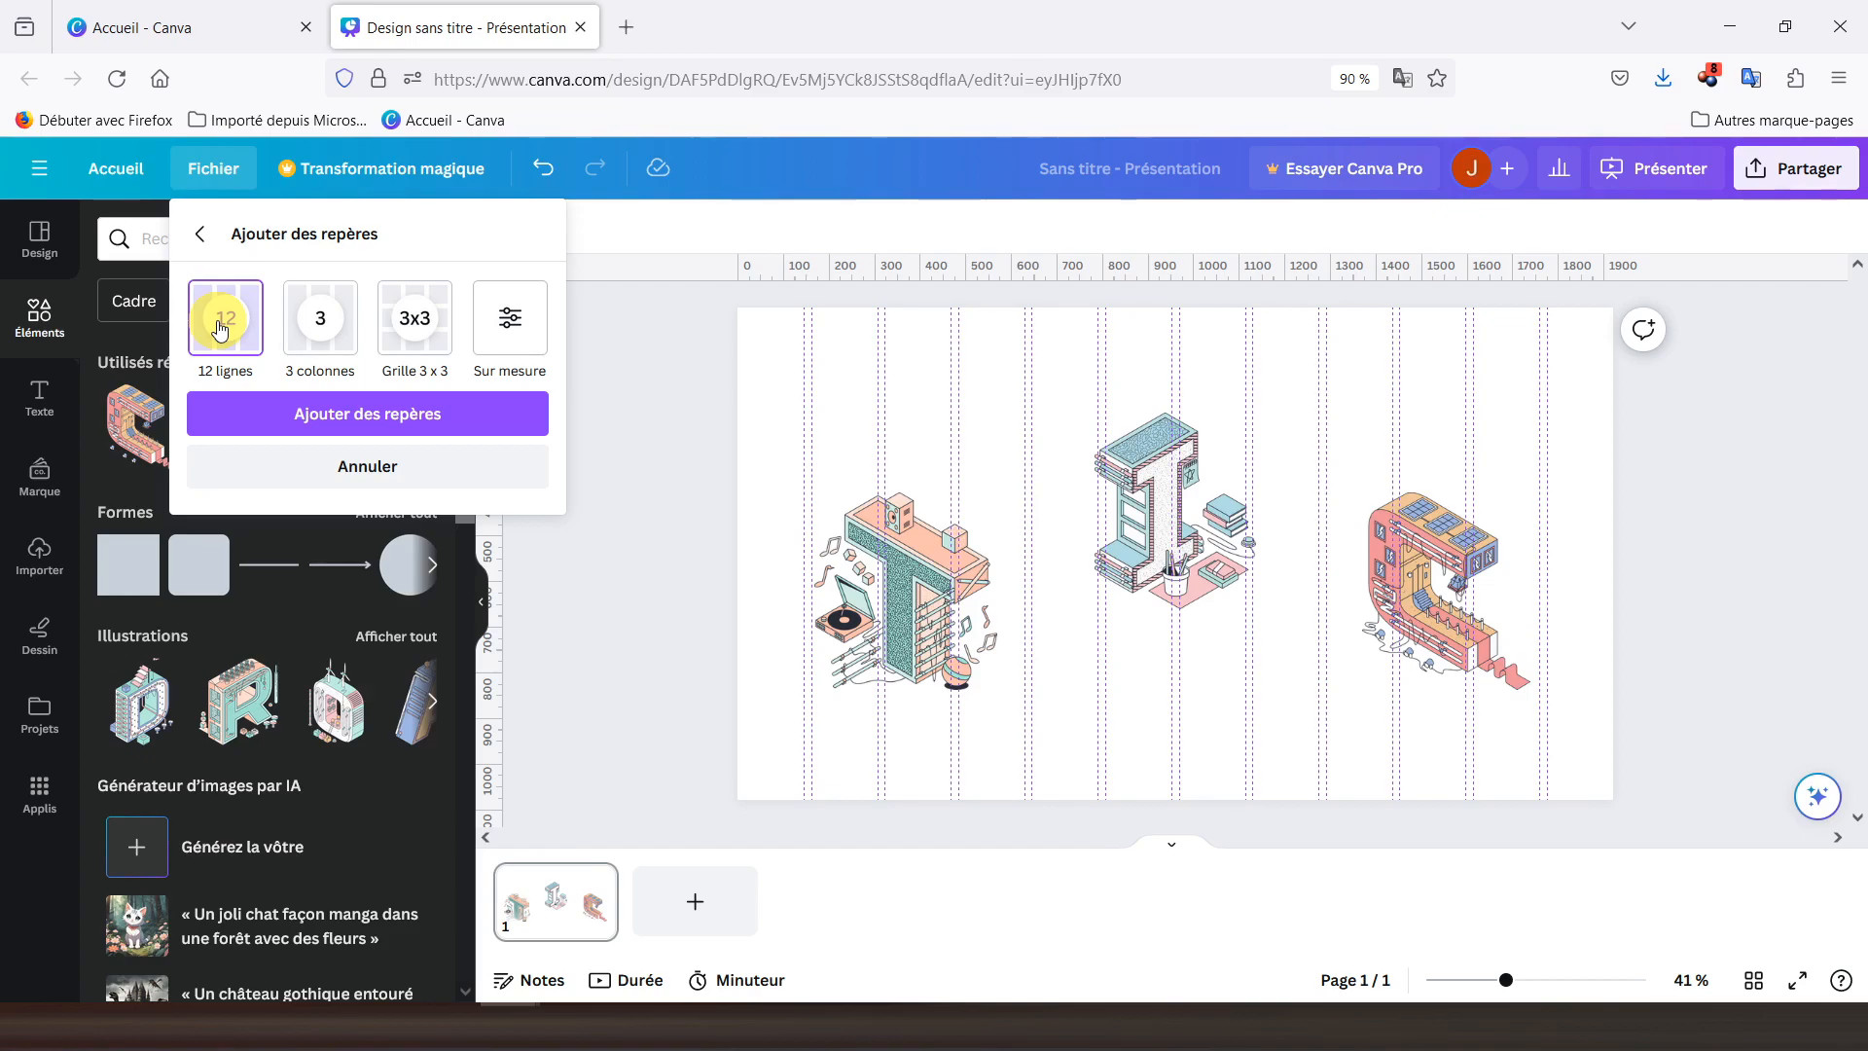
{"action": "left_click", "coordinate": [313, 331]}
{"action": "left_click", "coordinate": [407, 347]}
{"action": "left_click", "coordinate": [313, 335]}
{"action": "left_click", "coordinate": [222, 346]}
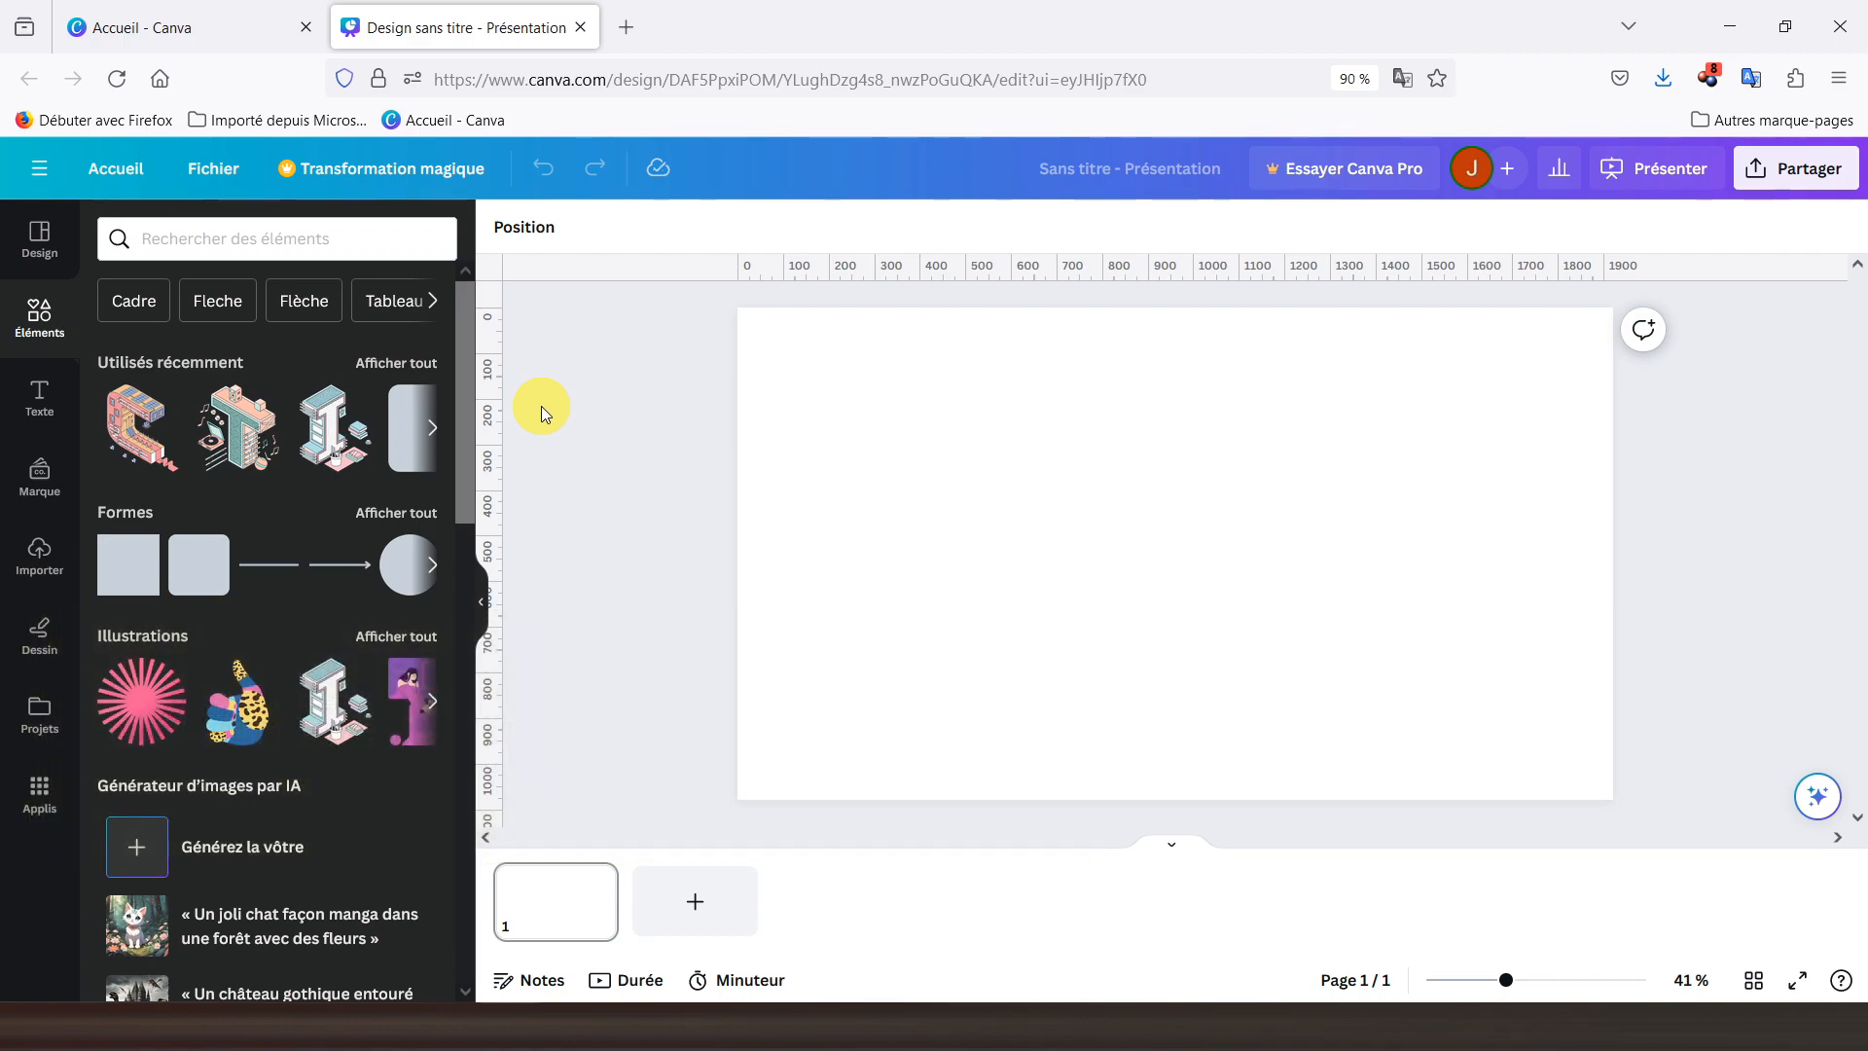
Search the elements for "grille" and add the grid with one tall cell beside two stacked cells to the blank page.
{"action": "left_click", "coordinate": [215, 240]}
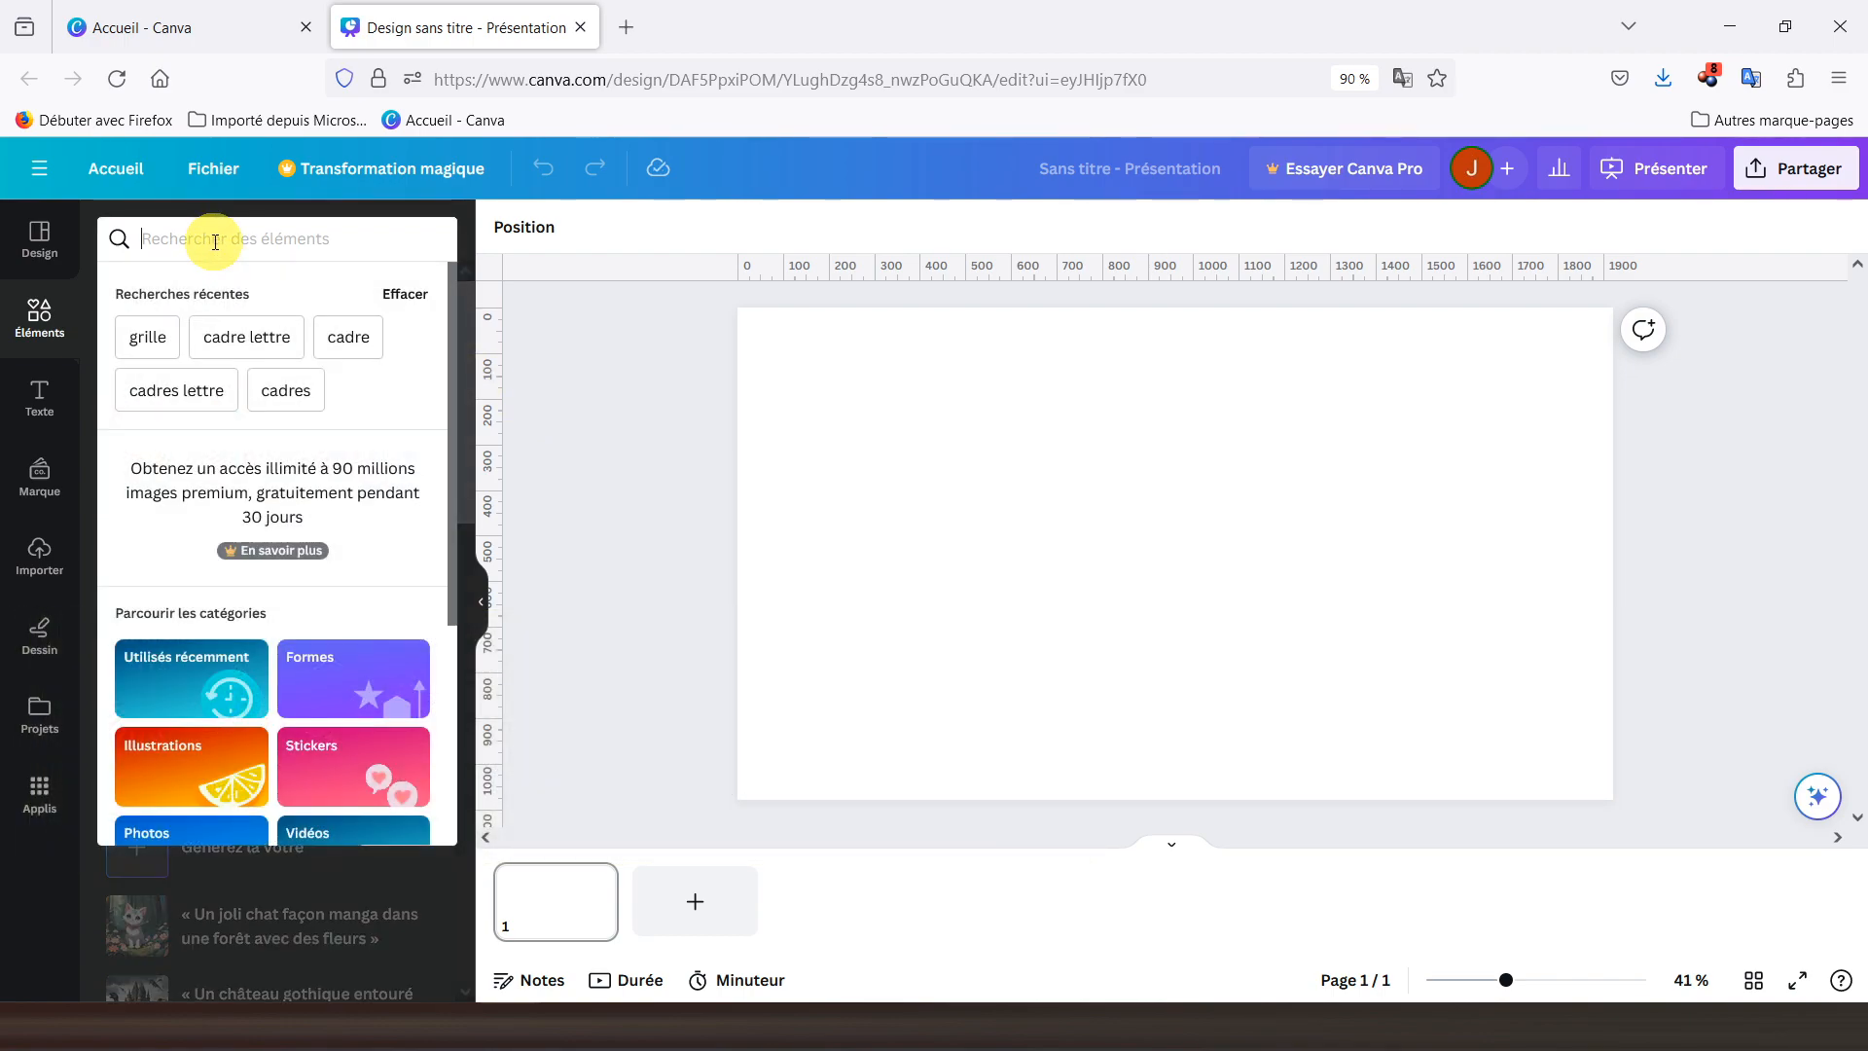
{"action": "type", "text": "grill"}
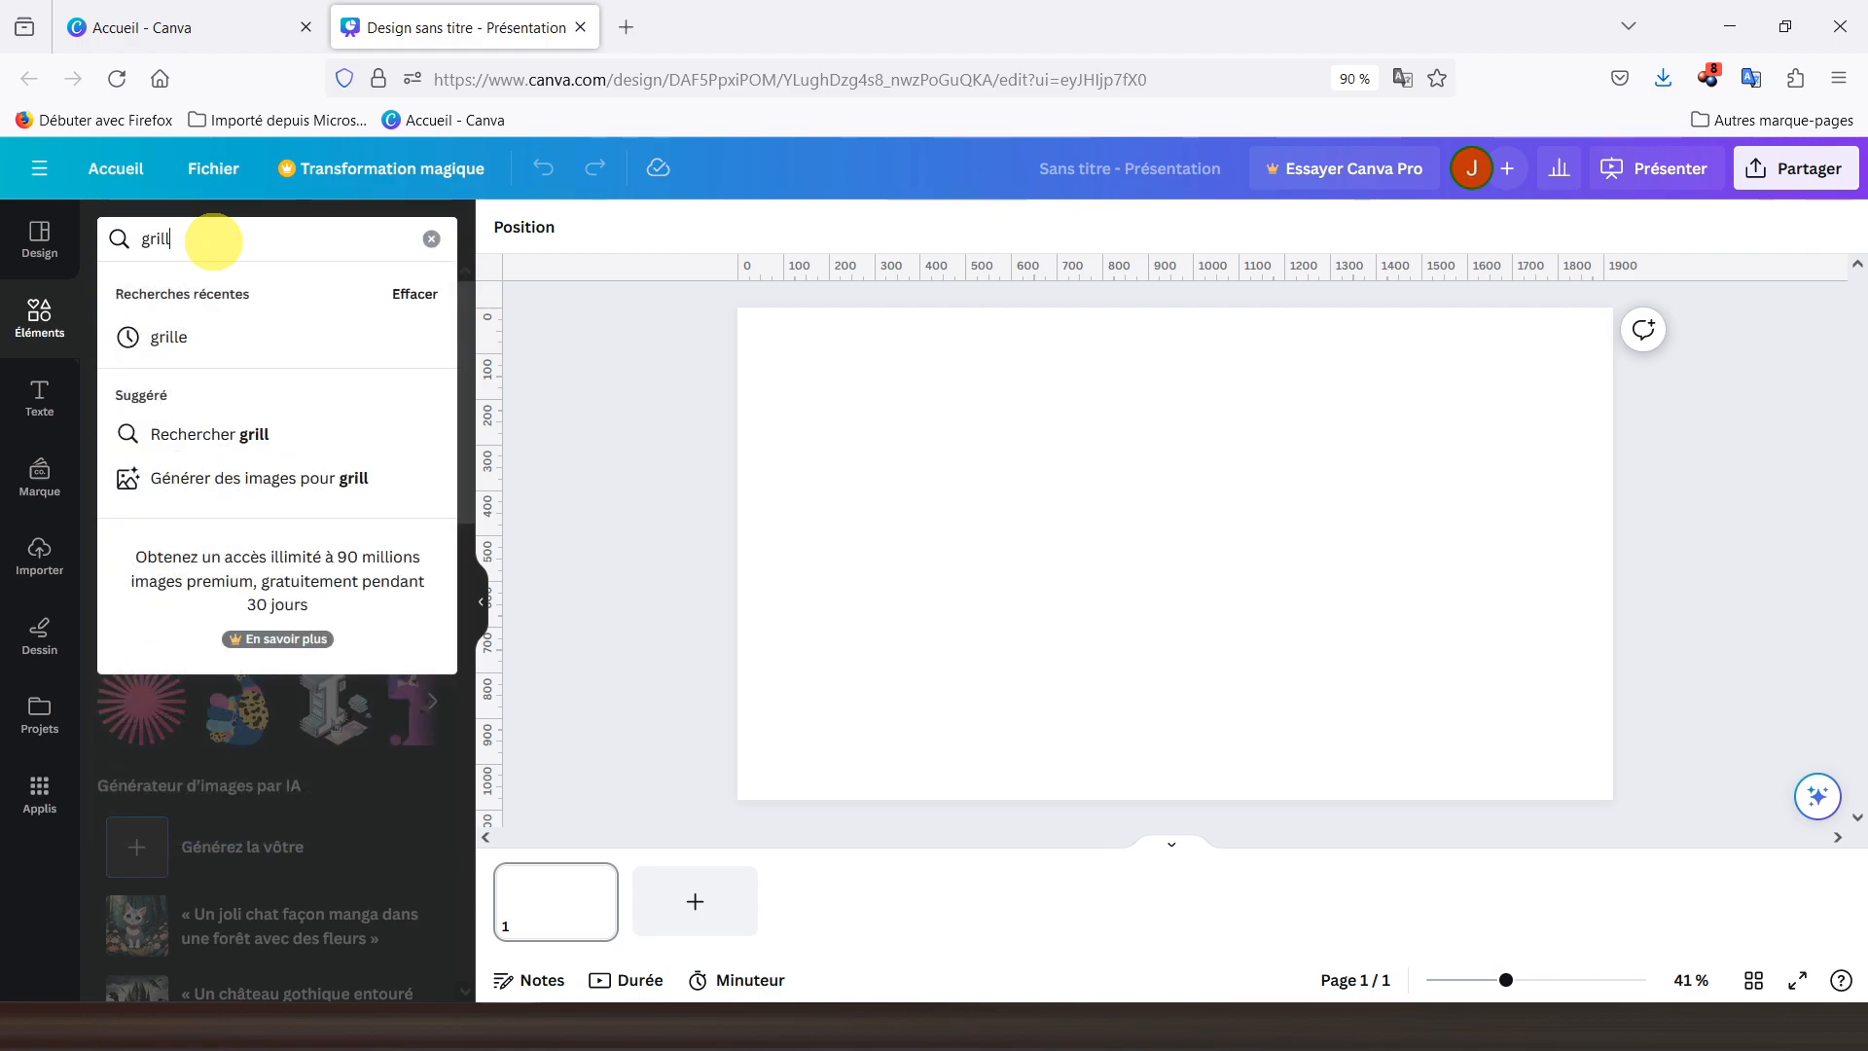
{"action": "type", "text": "e"}
{"action": "key", "text": "Return"}
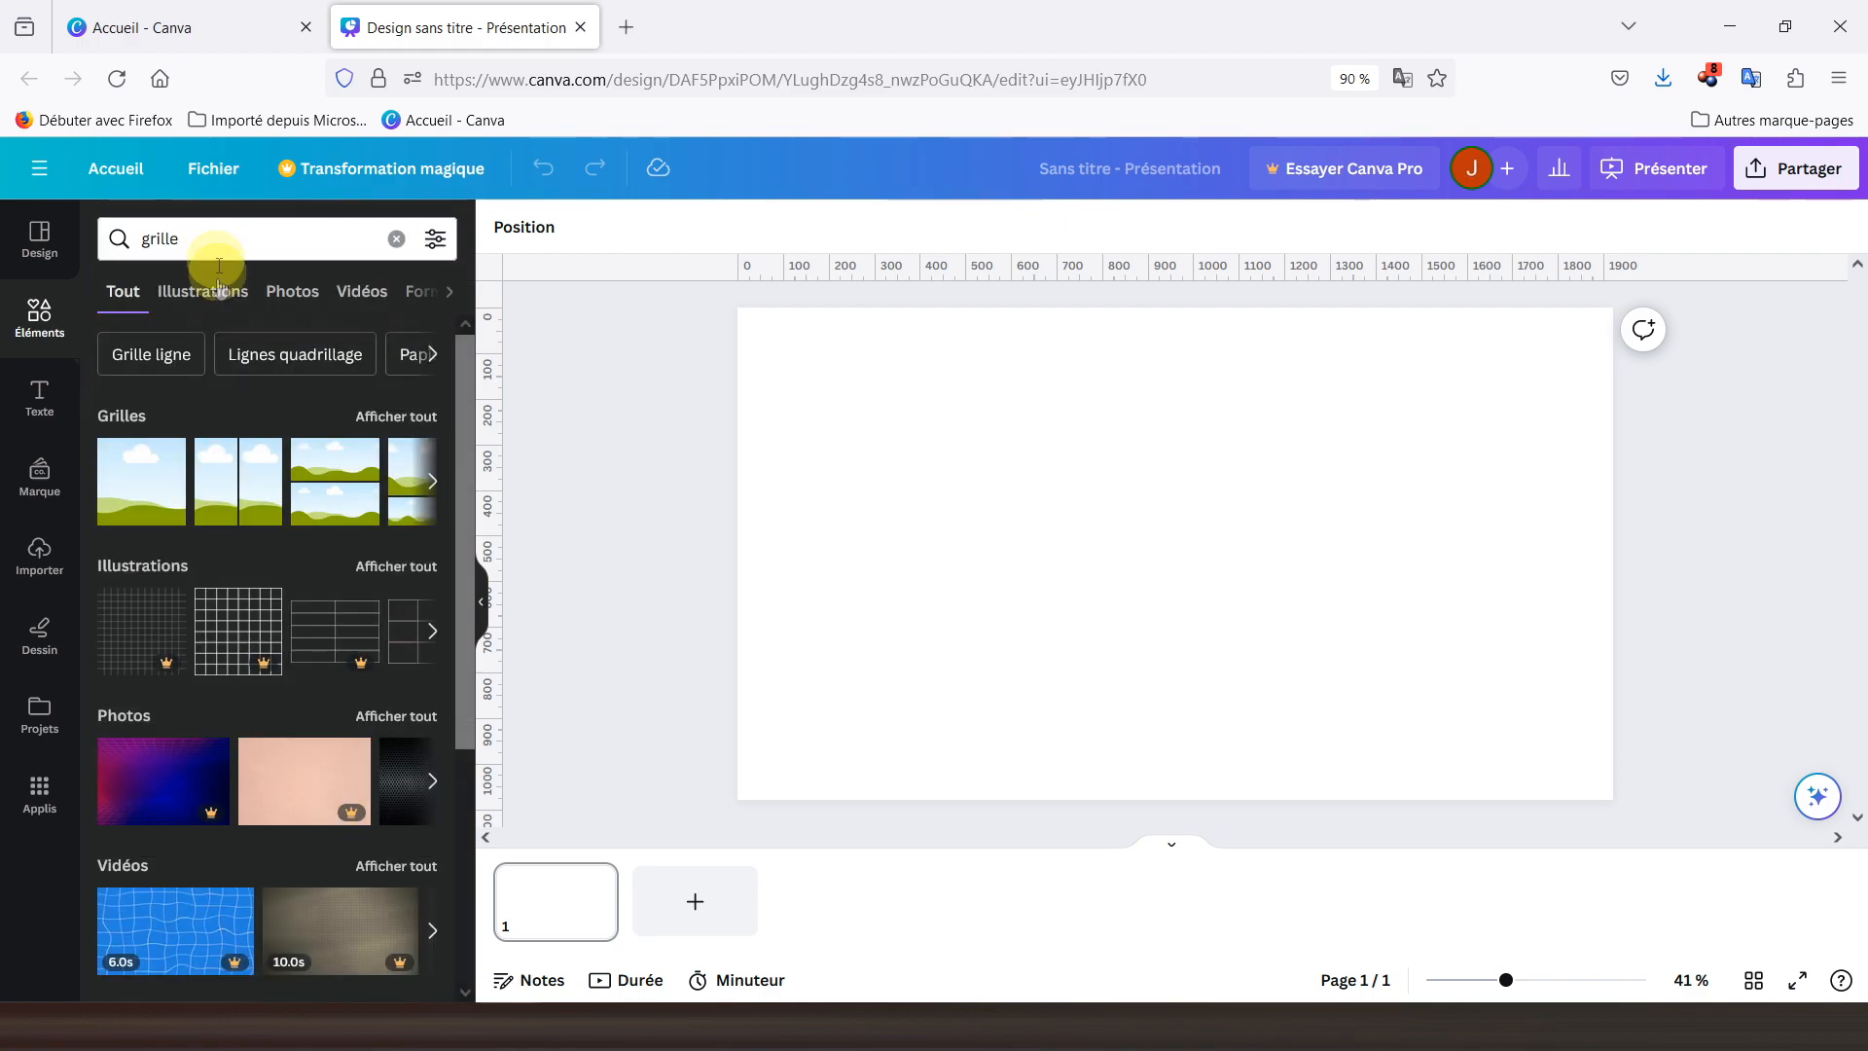
{"action": "left_click", "coordinate": [398, 418]}
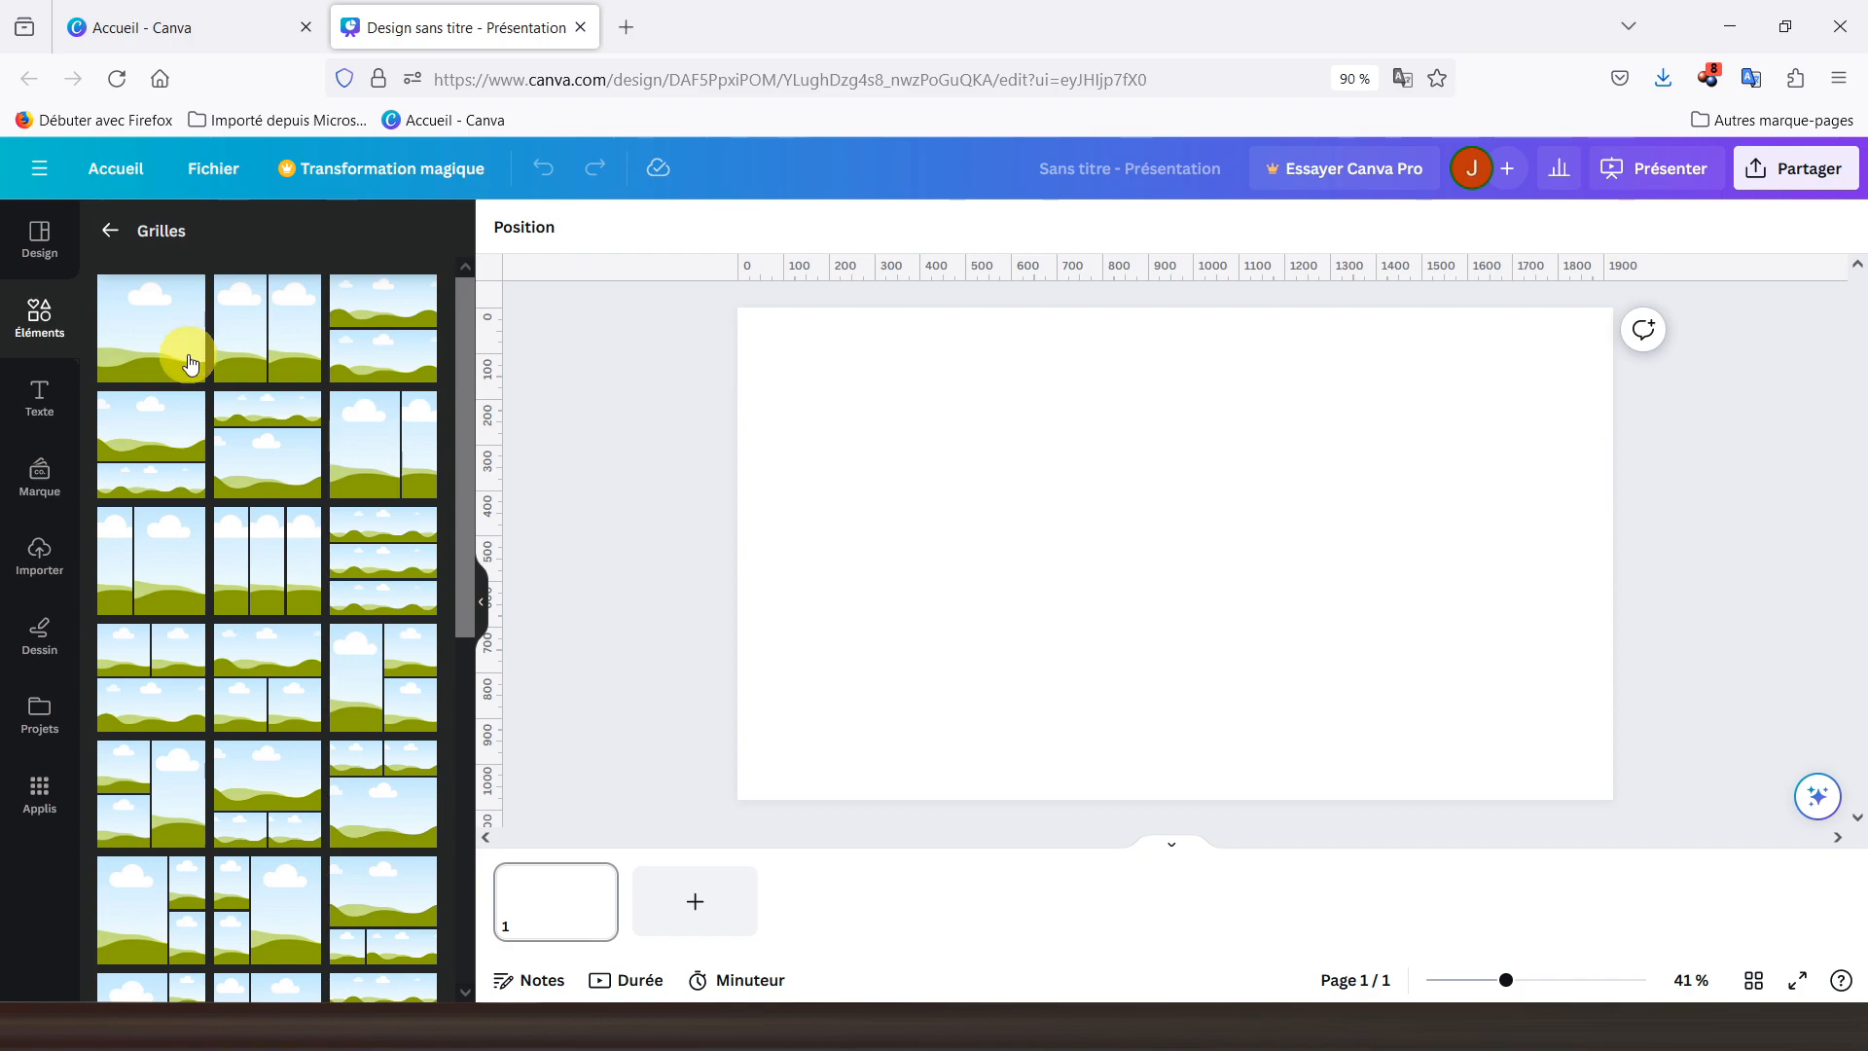
{"action": "left_click", "coordinate": [380, 674]}
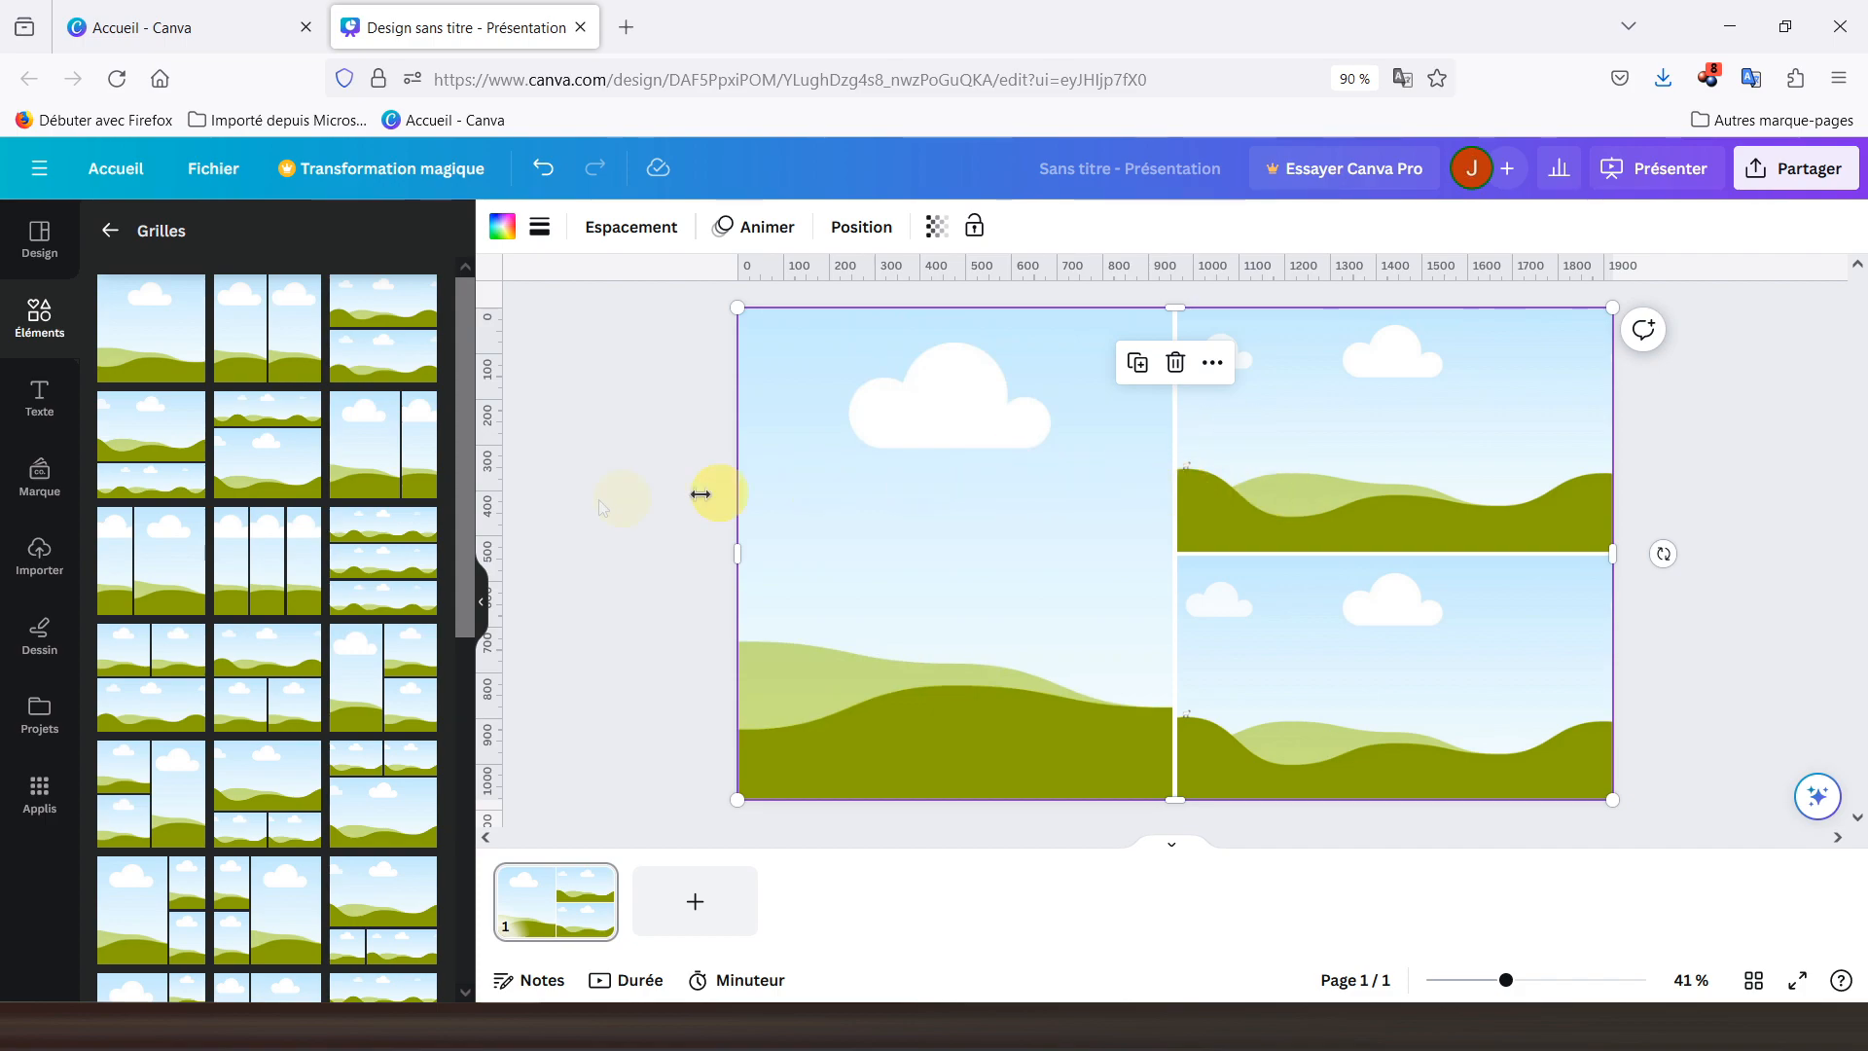
Fill the tall grid cell with the sunset grass video and the two stacked cells with the sea cave and flower field videos, and play them.
{"action": "left_click", "coordinate": [41, 564]}
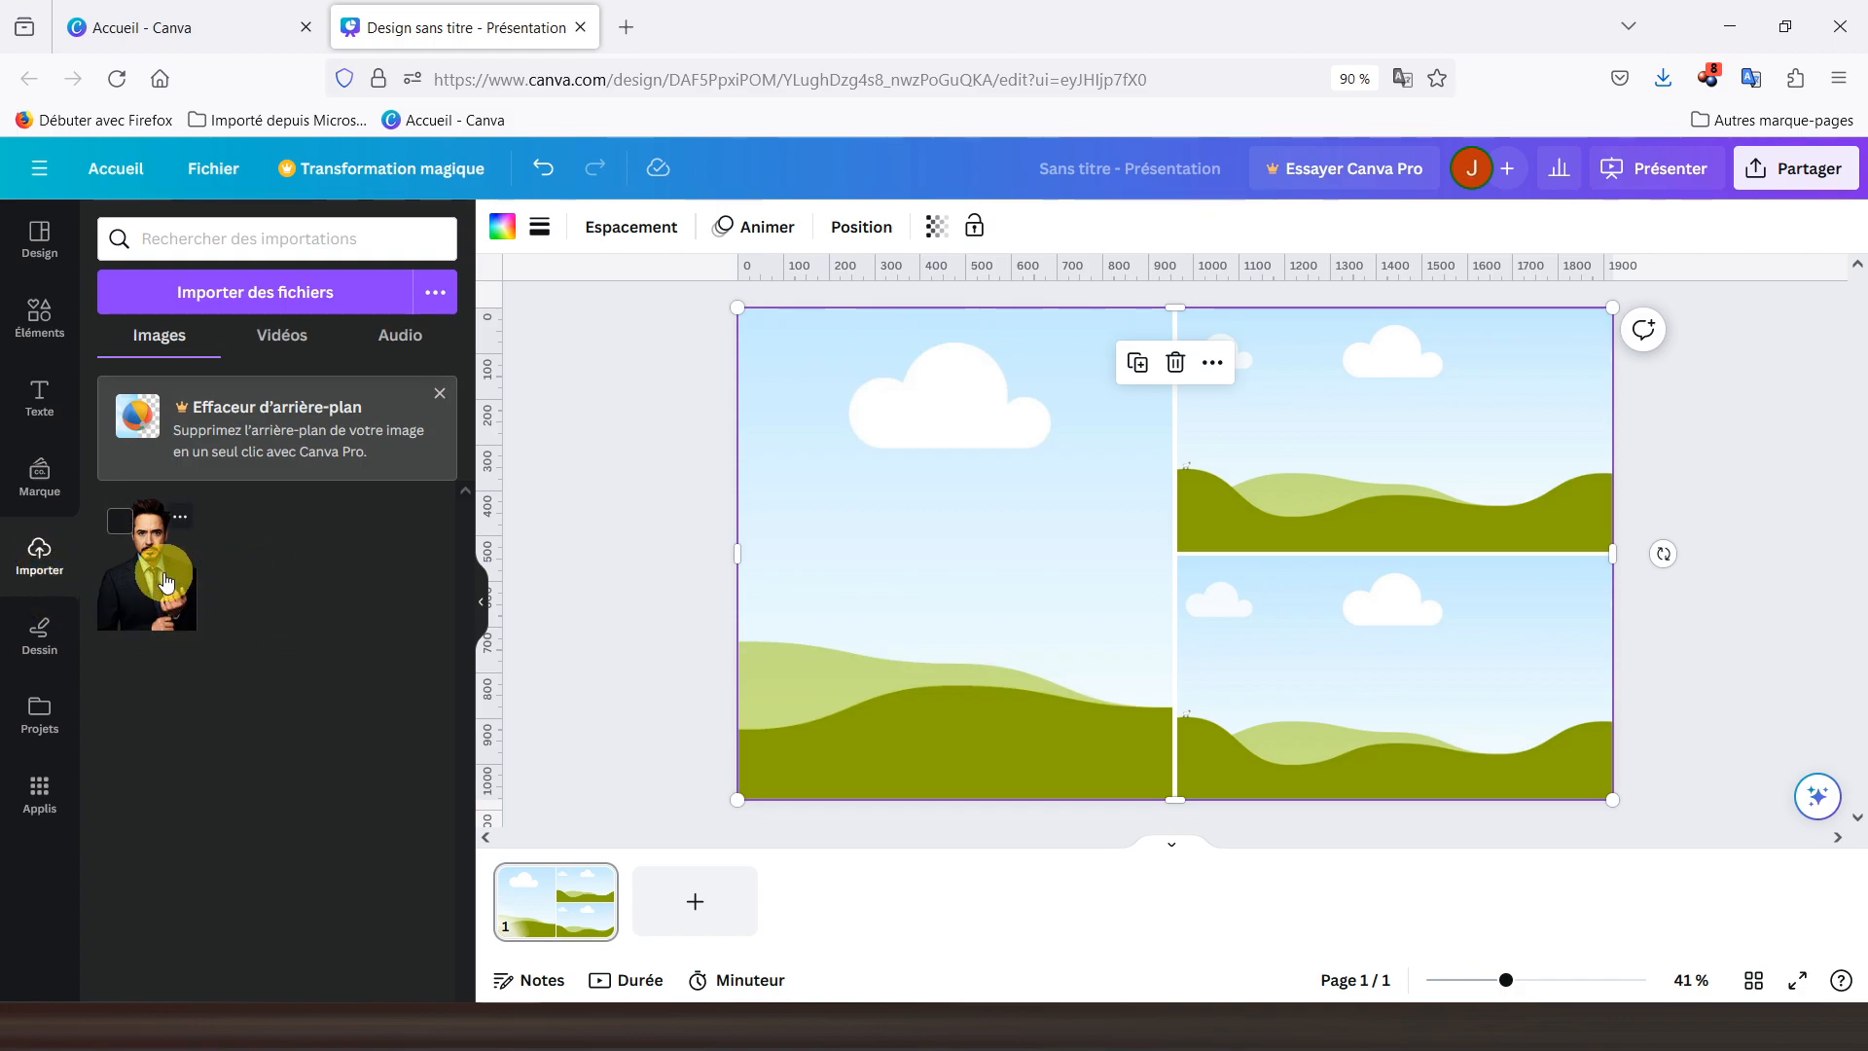
{"action": "left_click", "coordinate": [282, 340]}
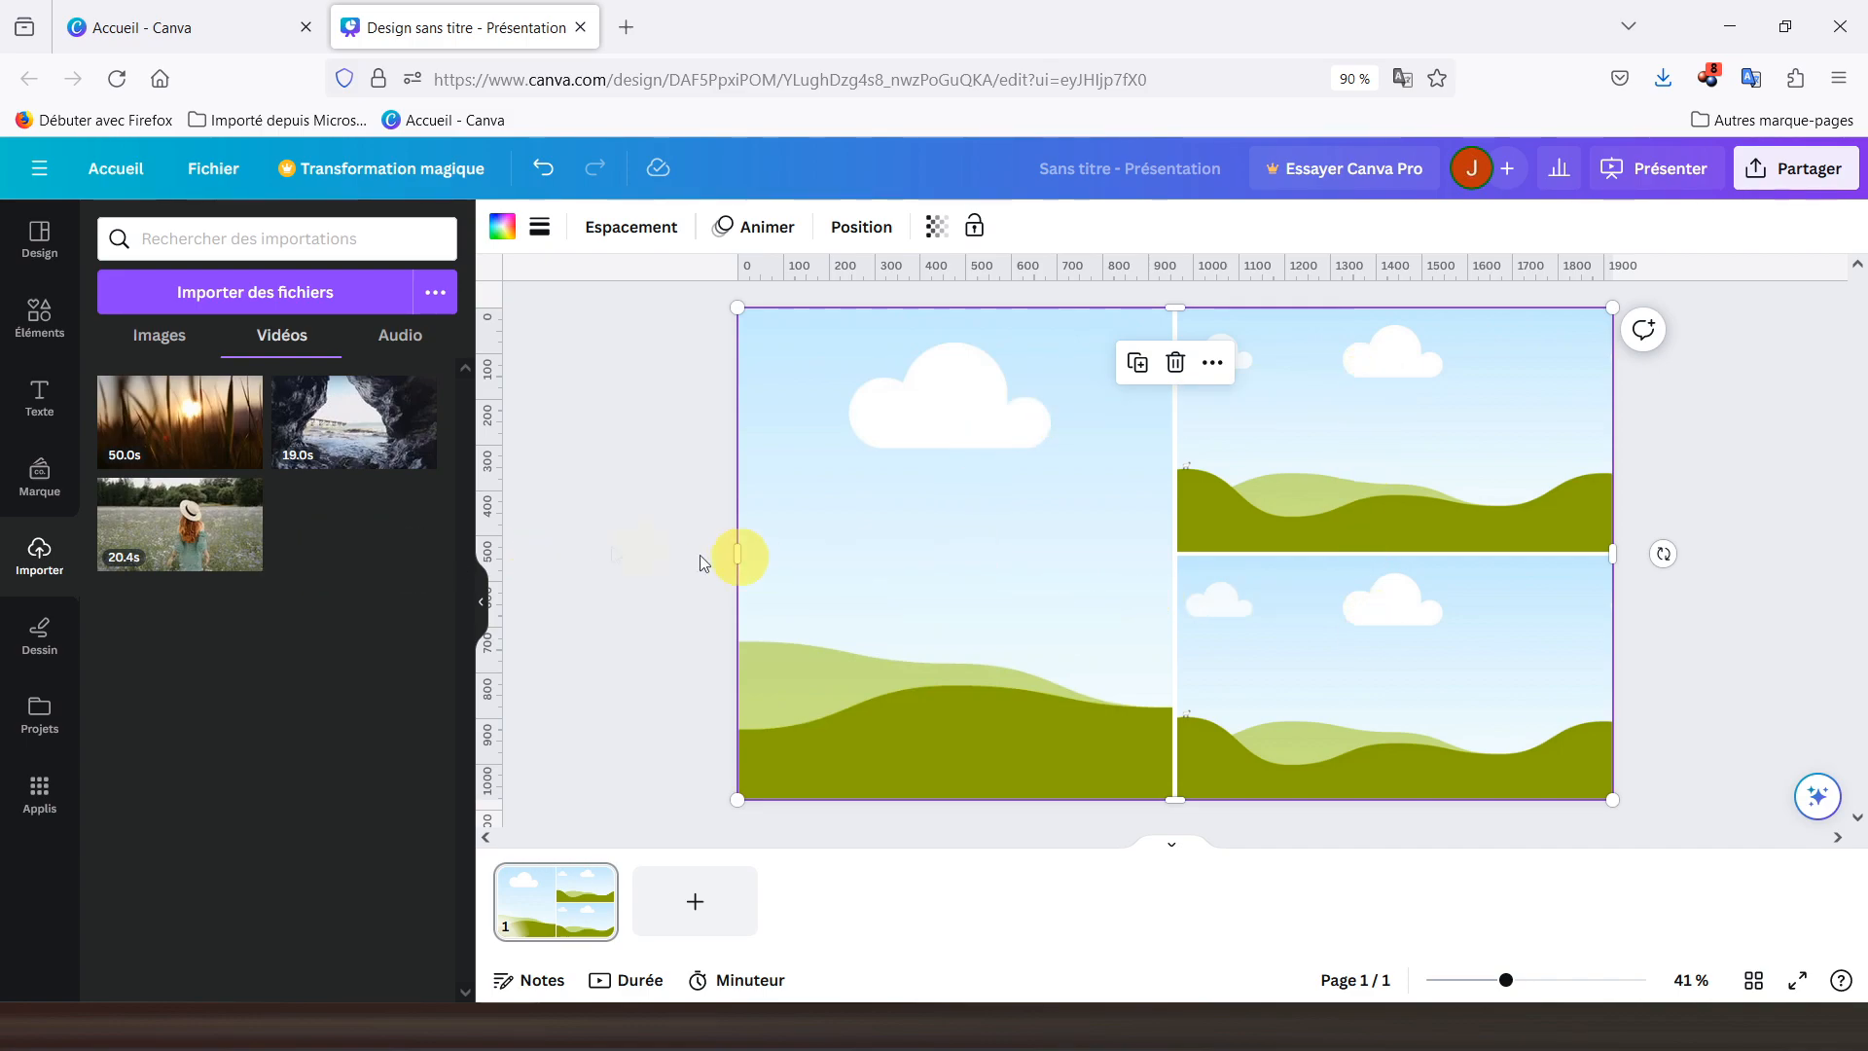
{"action": "left_click_drag", "start_coordinate": [180, 423], "coordinate": [864, 488]}
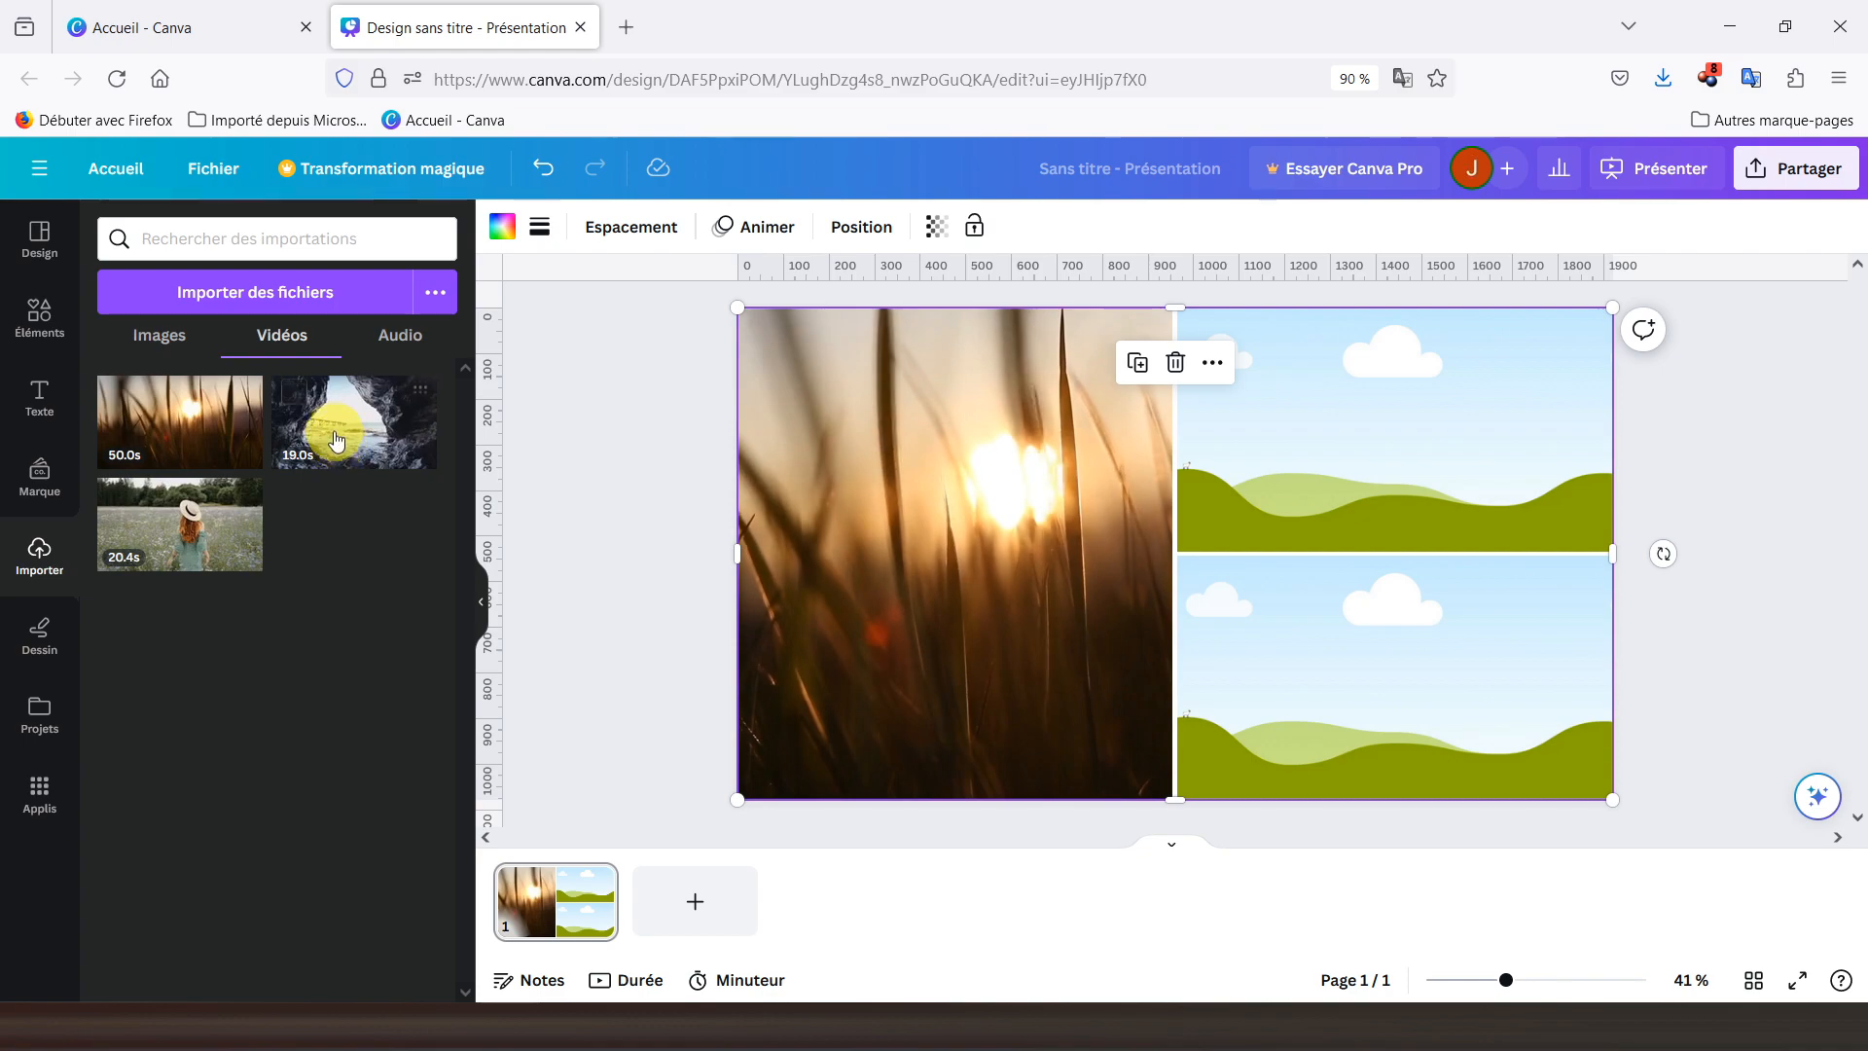
{"action": "left_click_drag", "start_coordinate": [341, 418], "coordinate": [809, 496]}
{"action": "left_click_drag", "start_coordinate": [1321, 467], "coordinate": [1428, 424]}
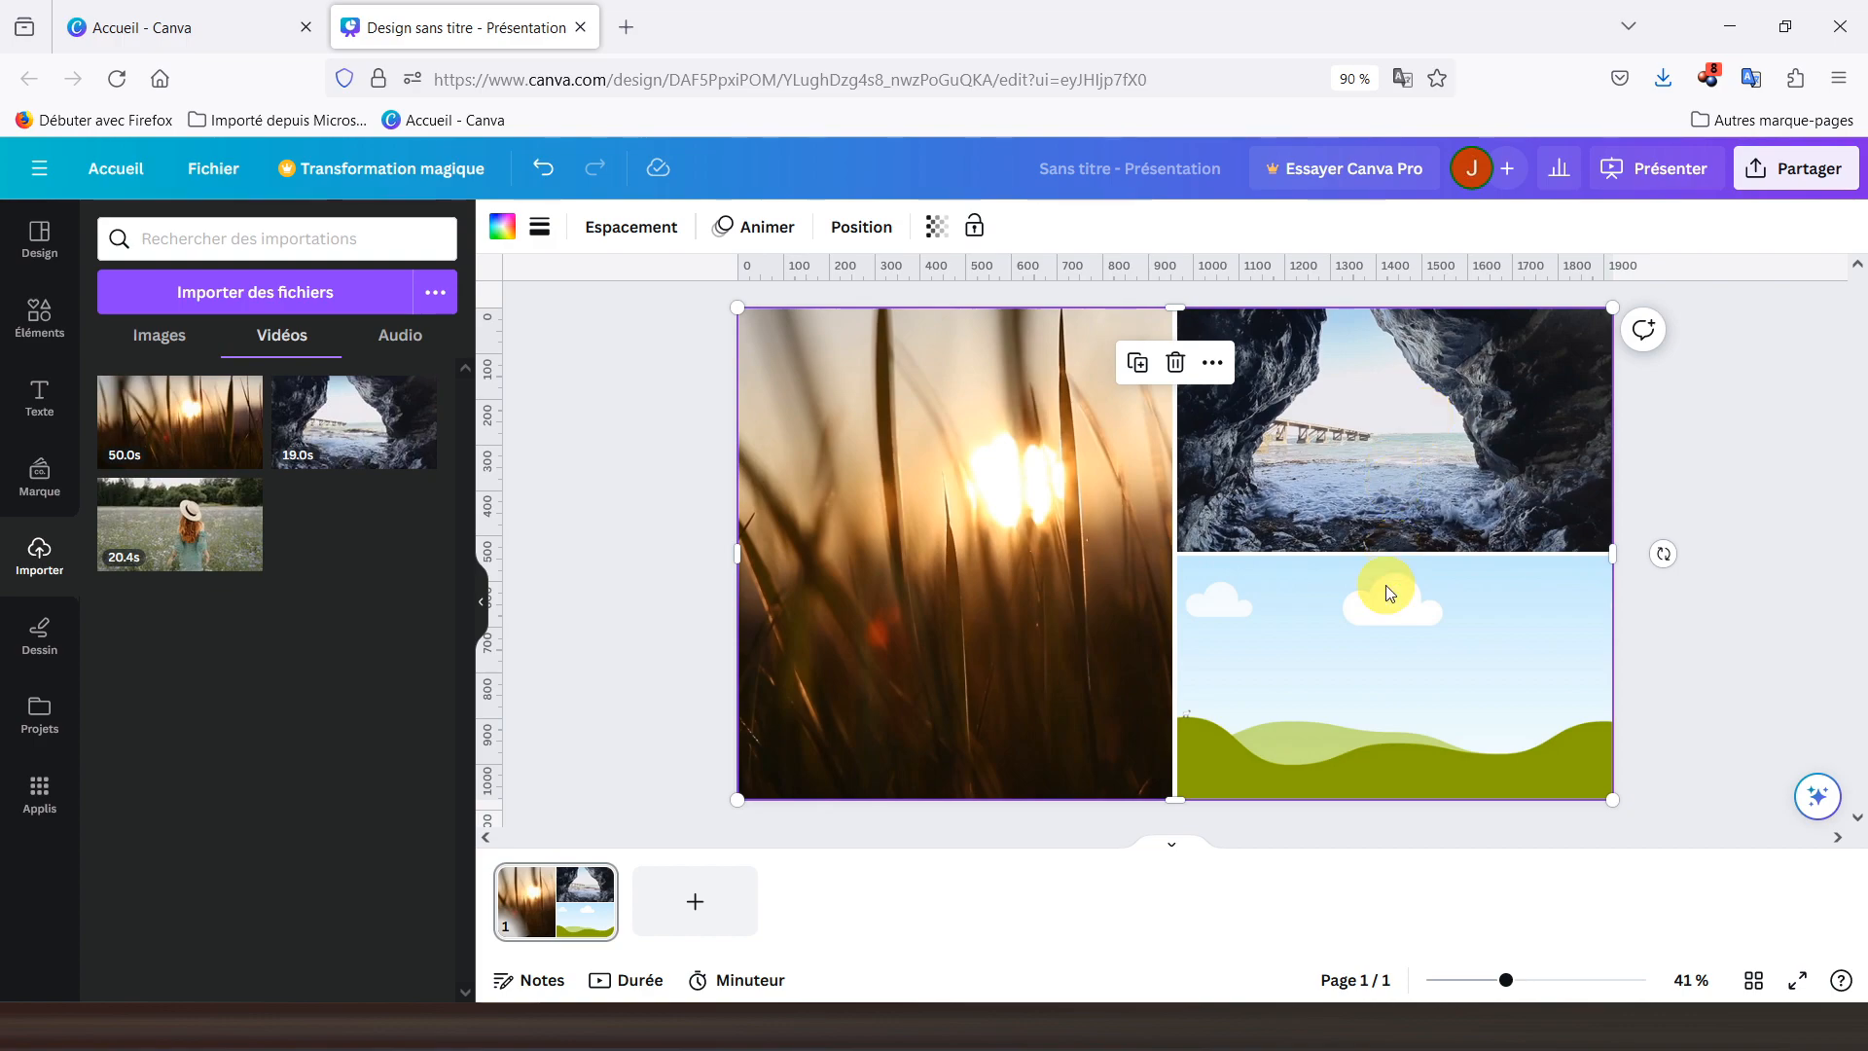
{"action": "left_click_drag", "start_coordinate": [190, 522], "coordinate": [1384, 630]}
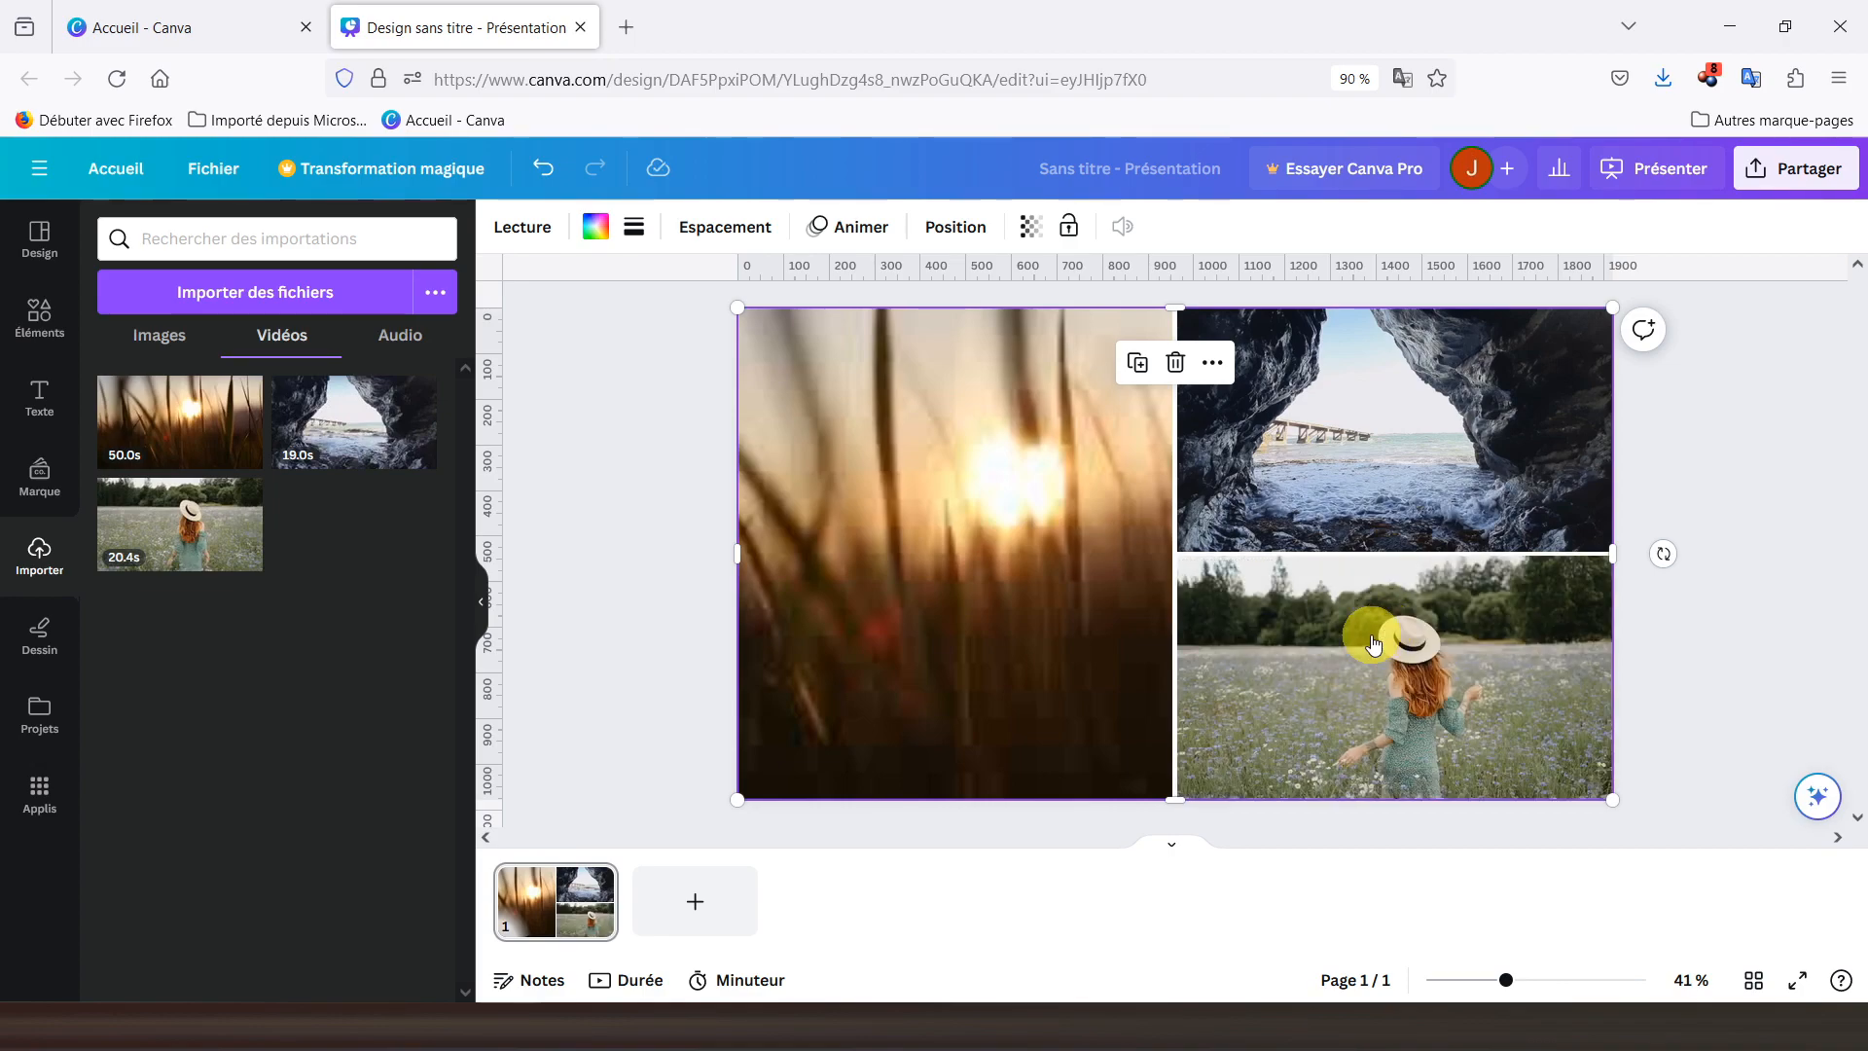
{"action": "left_click", "coordinate": [693, 471]}
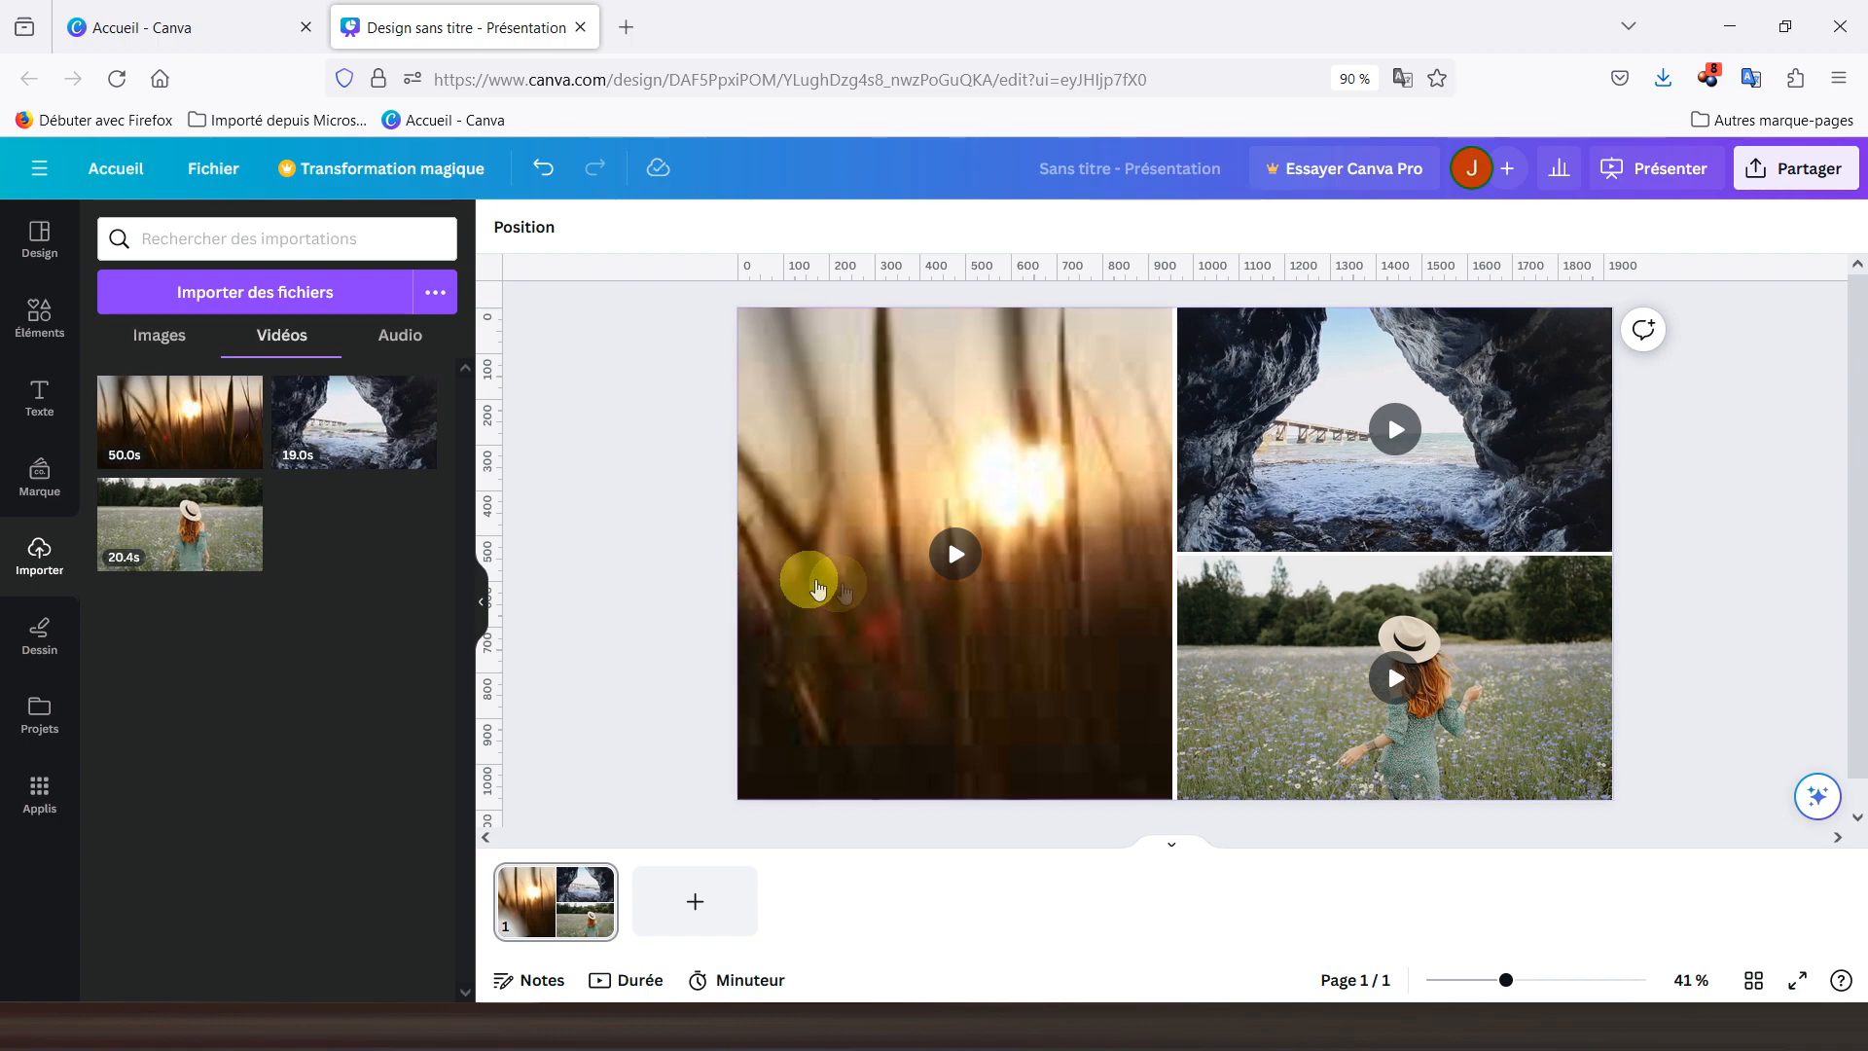
{"action": "left_click", "coordinate": [956, 553]}
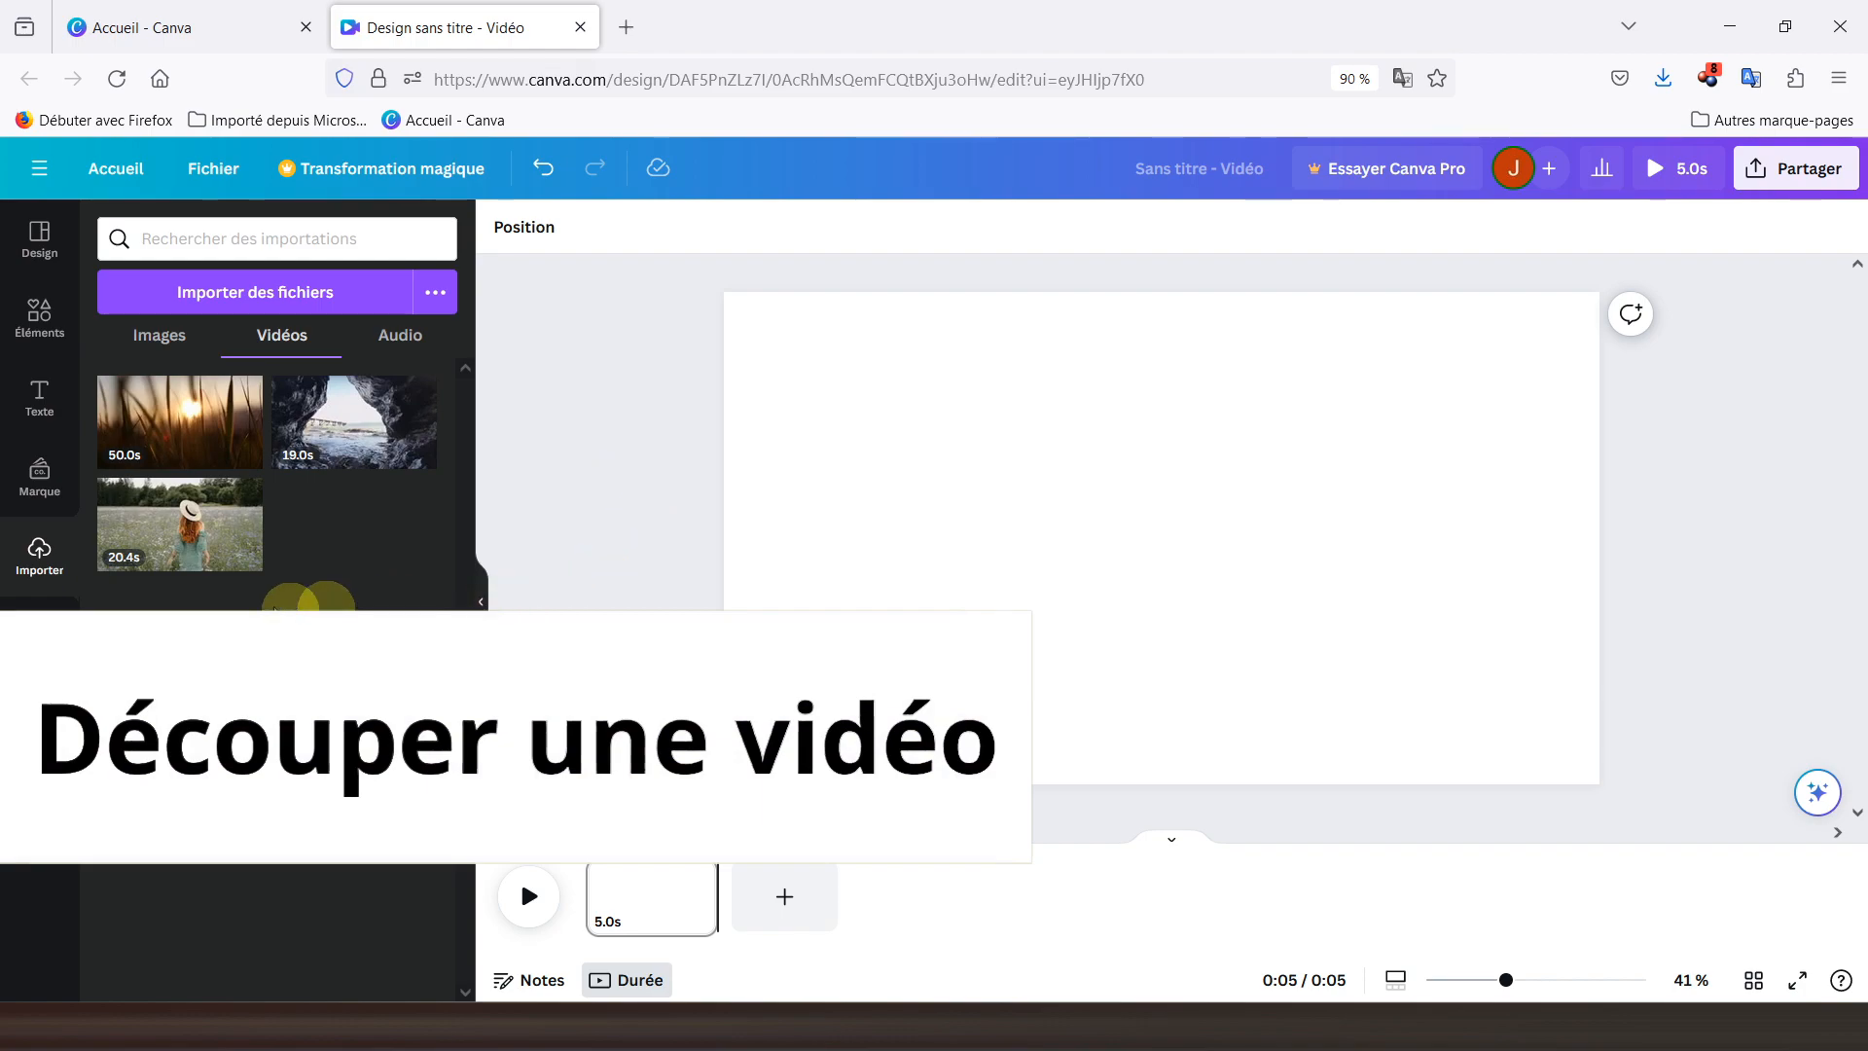
Place the uploaded 50-second sunset grass video on the blank video page and enlarge it to cover the whole page.
{"action": "left_click_drag", "start_coordinate": [233, 428], "coordinate": [910, 389]}
{"action": "left_click_drag", "start_coordinate": [796, 338], "coordinate": [720, 298]}
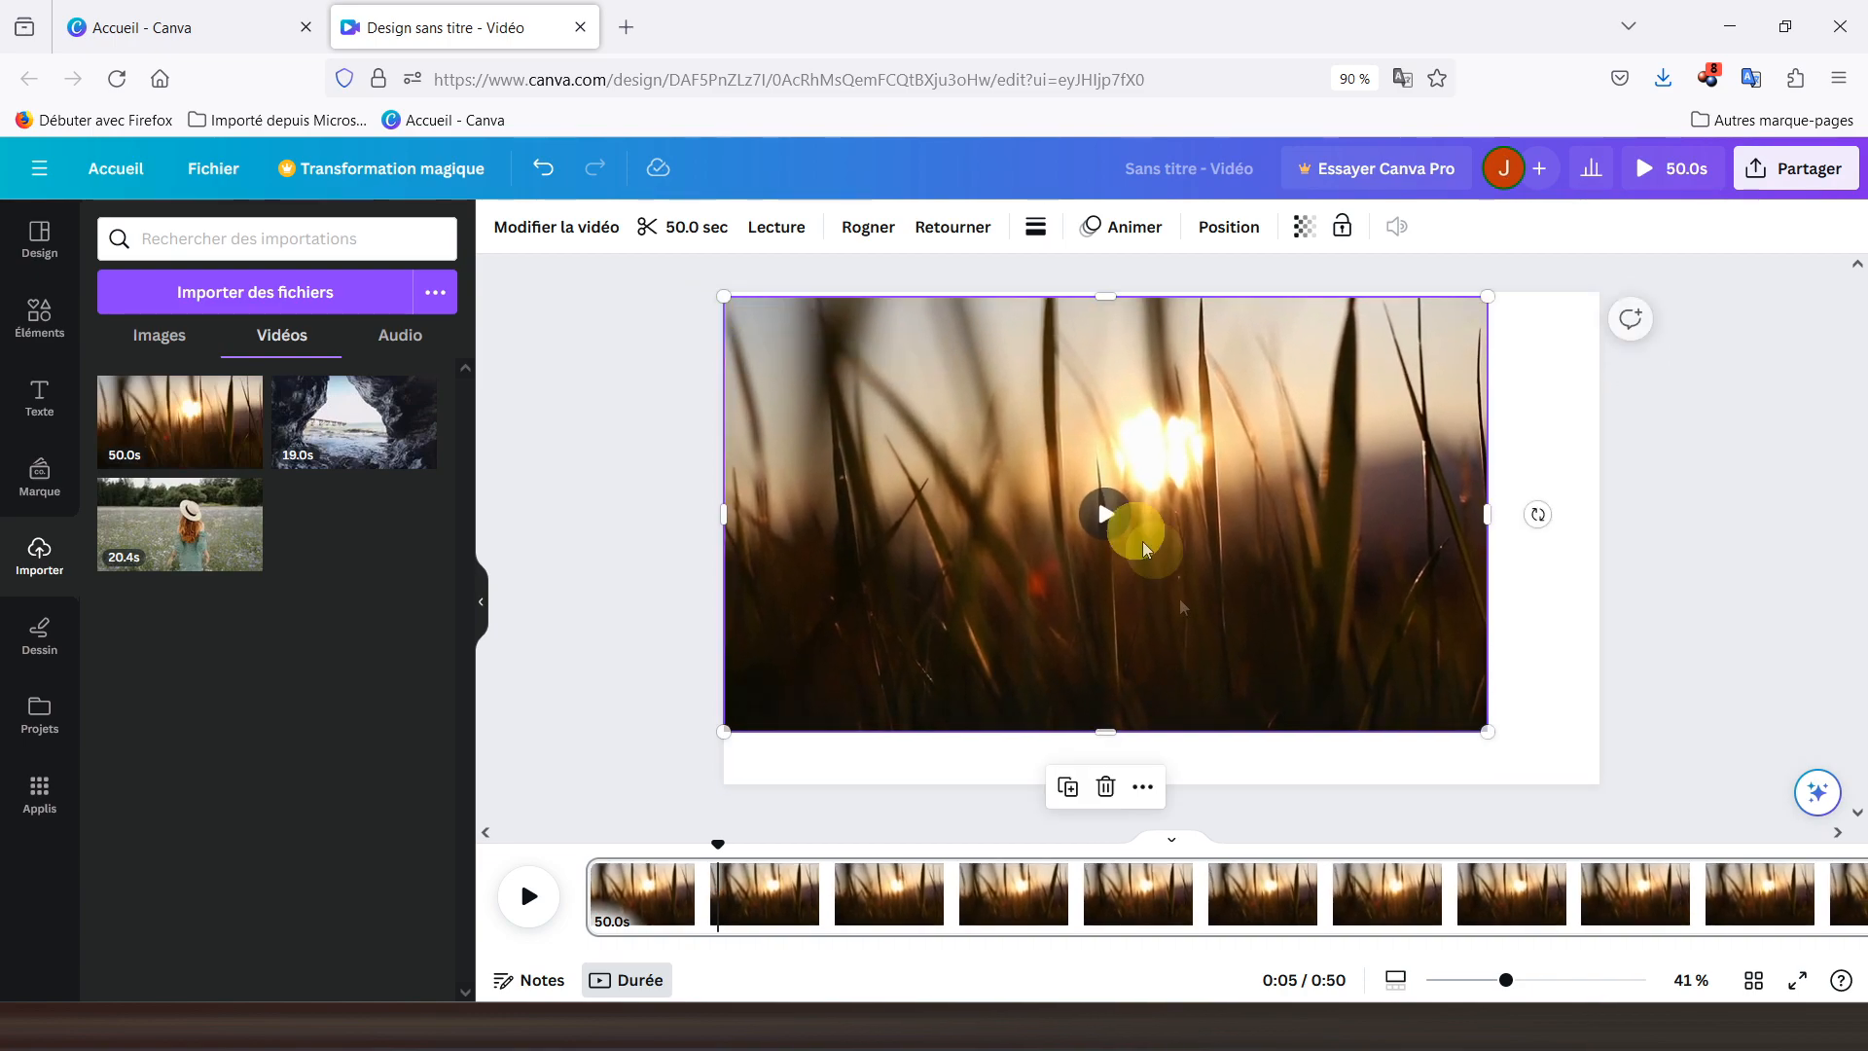
{"action": "left_click_drag", "start_coordinate": [1489, 738], "coordinate": [1605, 775]}
{"action": "left_click_drag", "start_coordinate": [1488, 701], "coordinate": [1491, 691]}
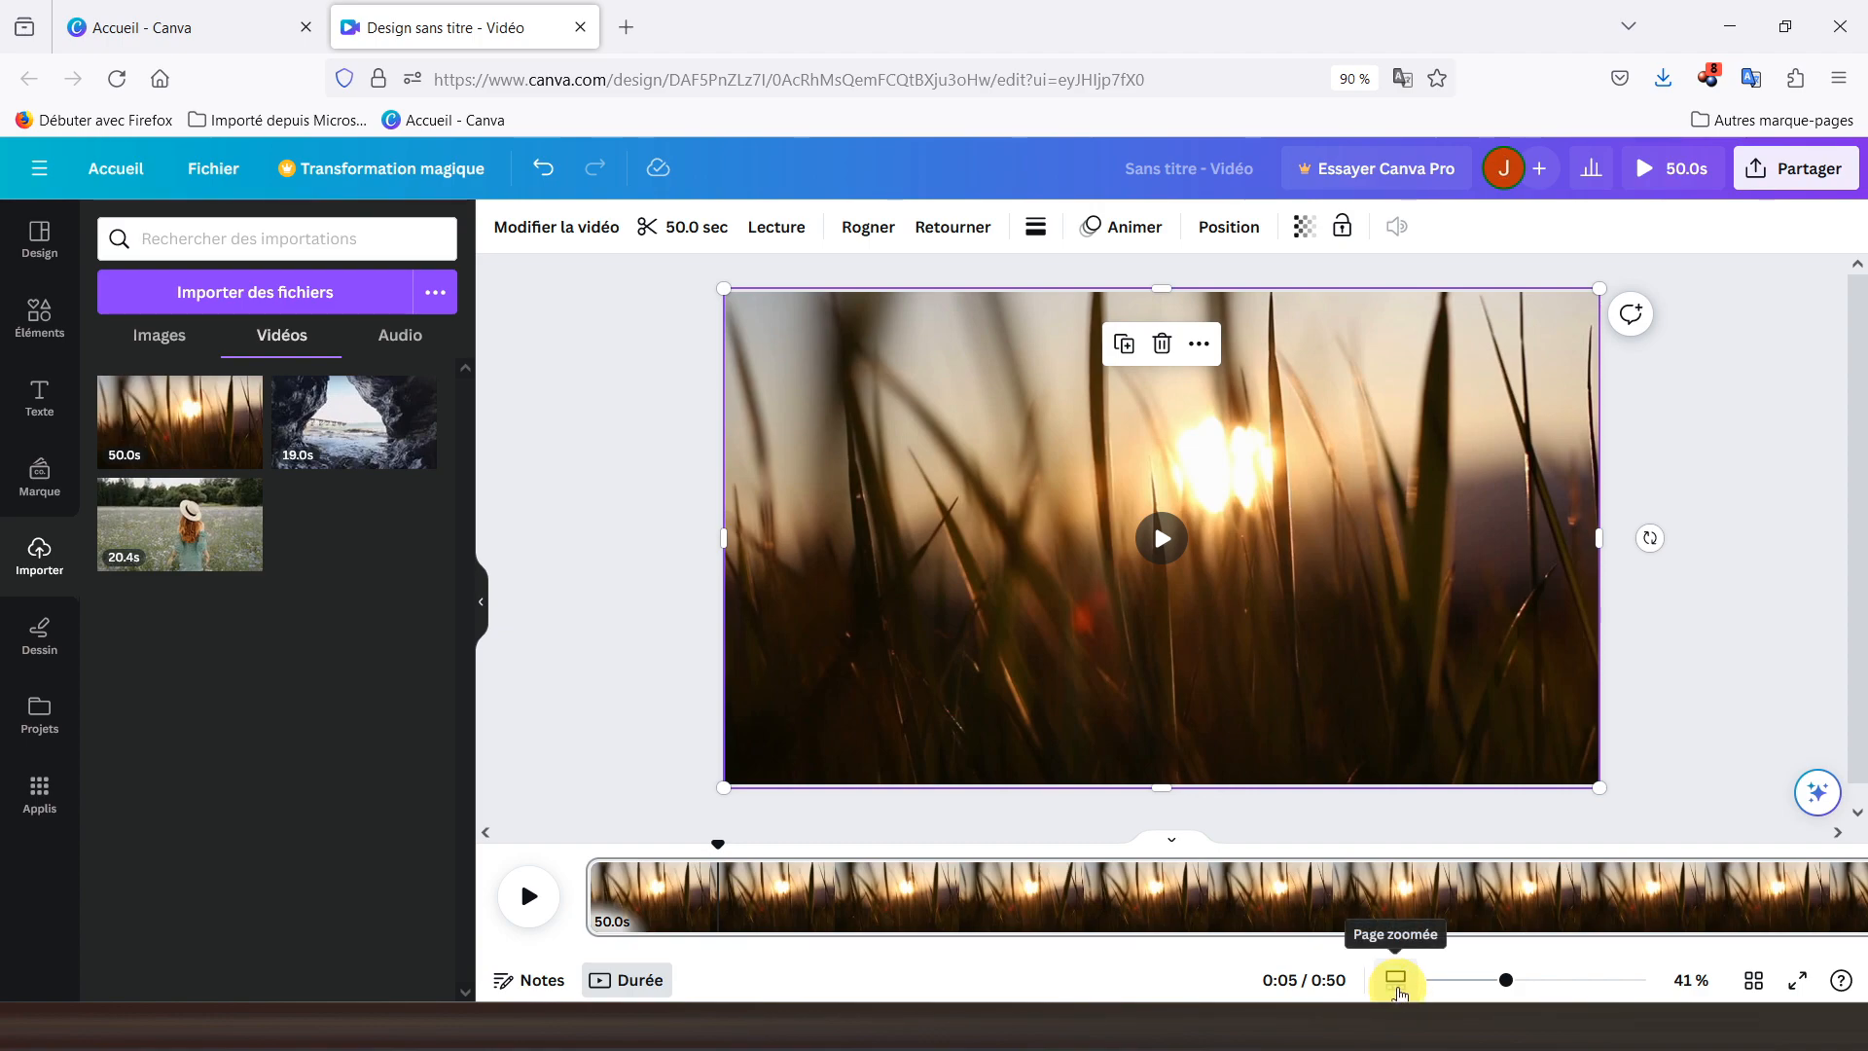
Split the sunset grass page at 0:26 and delete its second part.
{"action": "left_click", "coordinate": [1401, 984]}
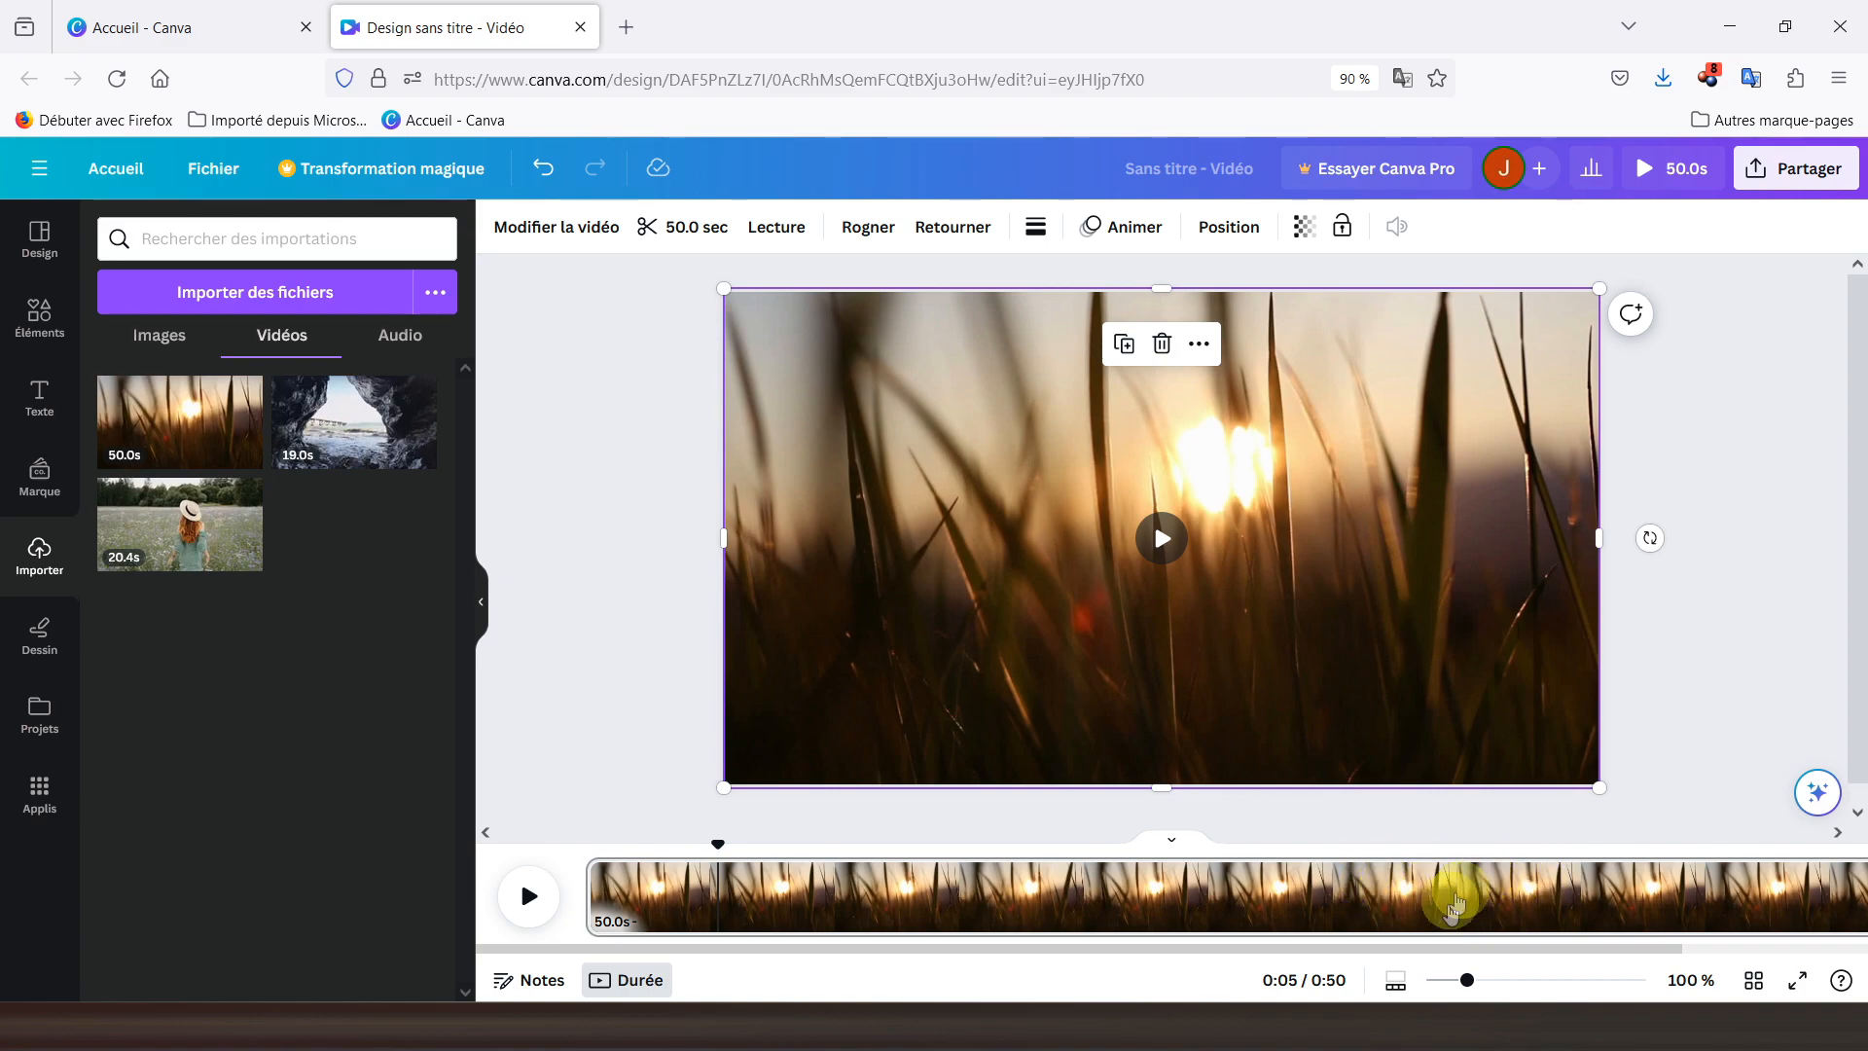
{"action": "left_click_drag", "start_coordinate": [1466, 982], "coordinate": [1459, 981]}
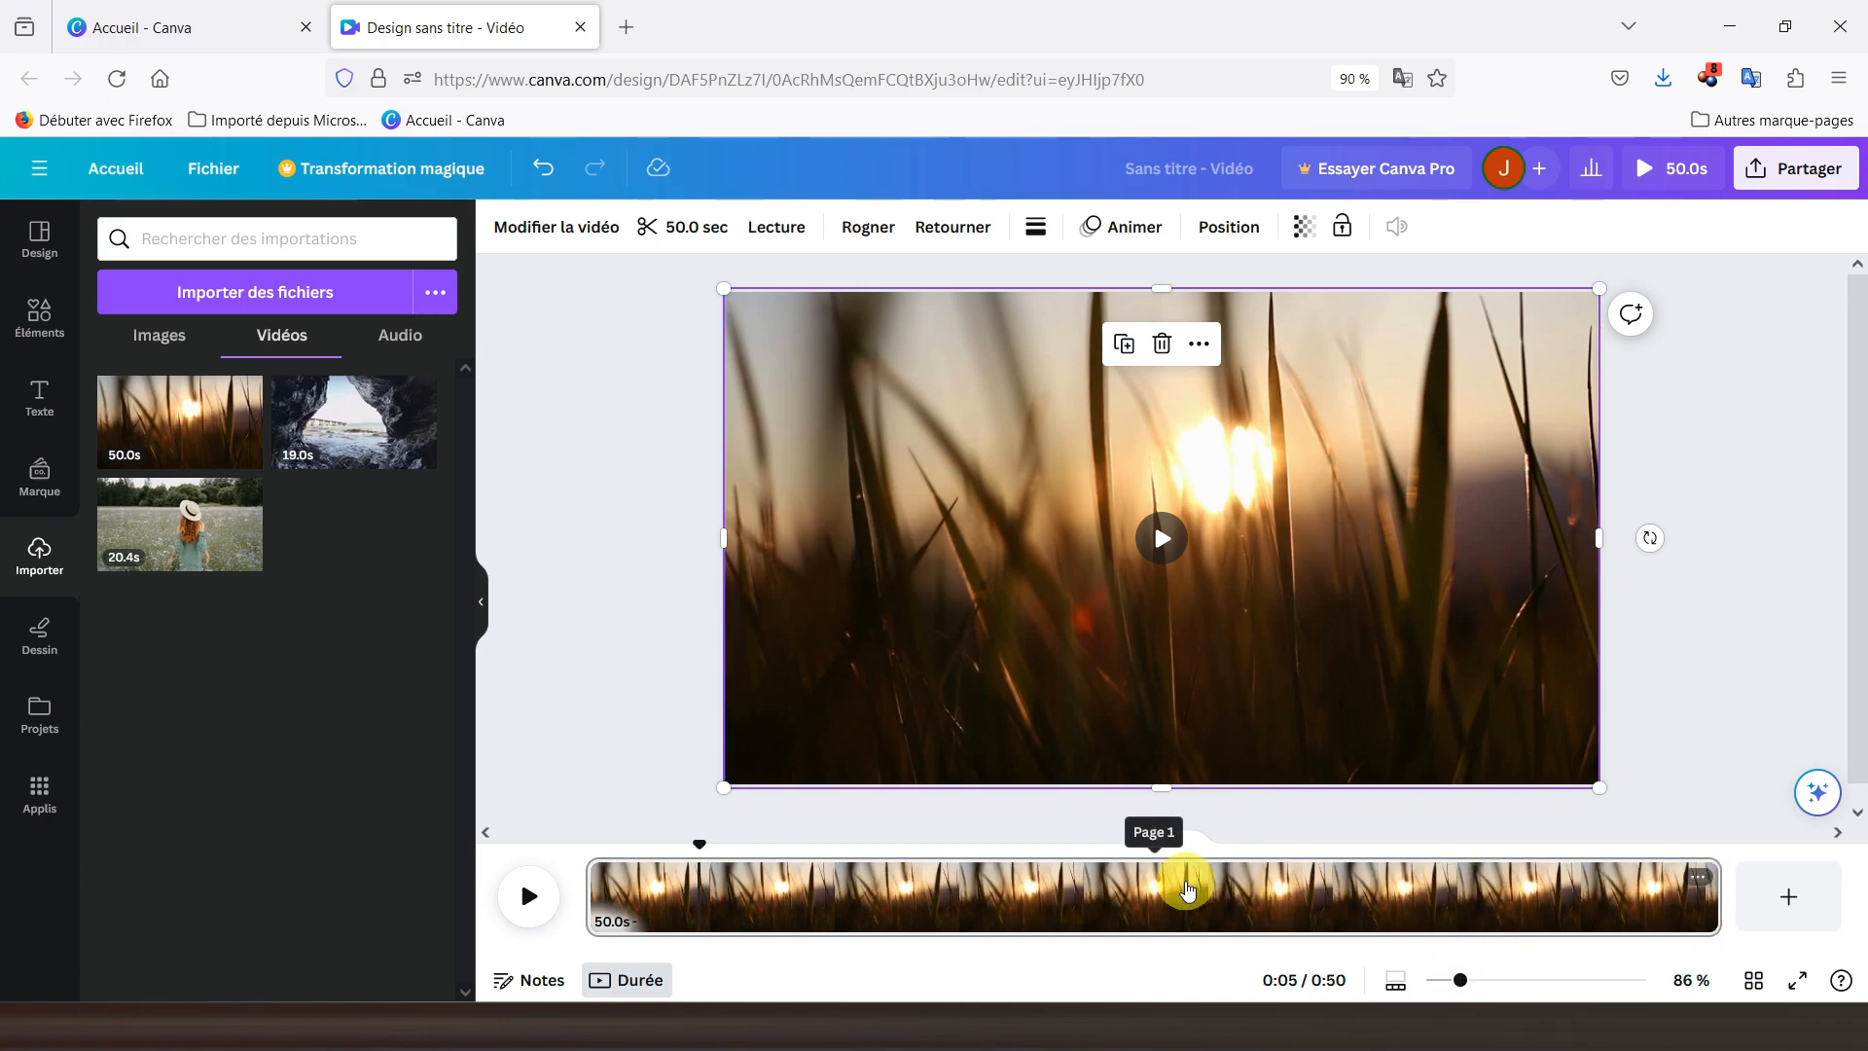
{"action": "left_click", "coordinate": [1187, 887]}
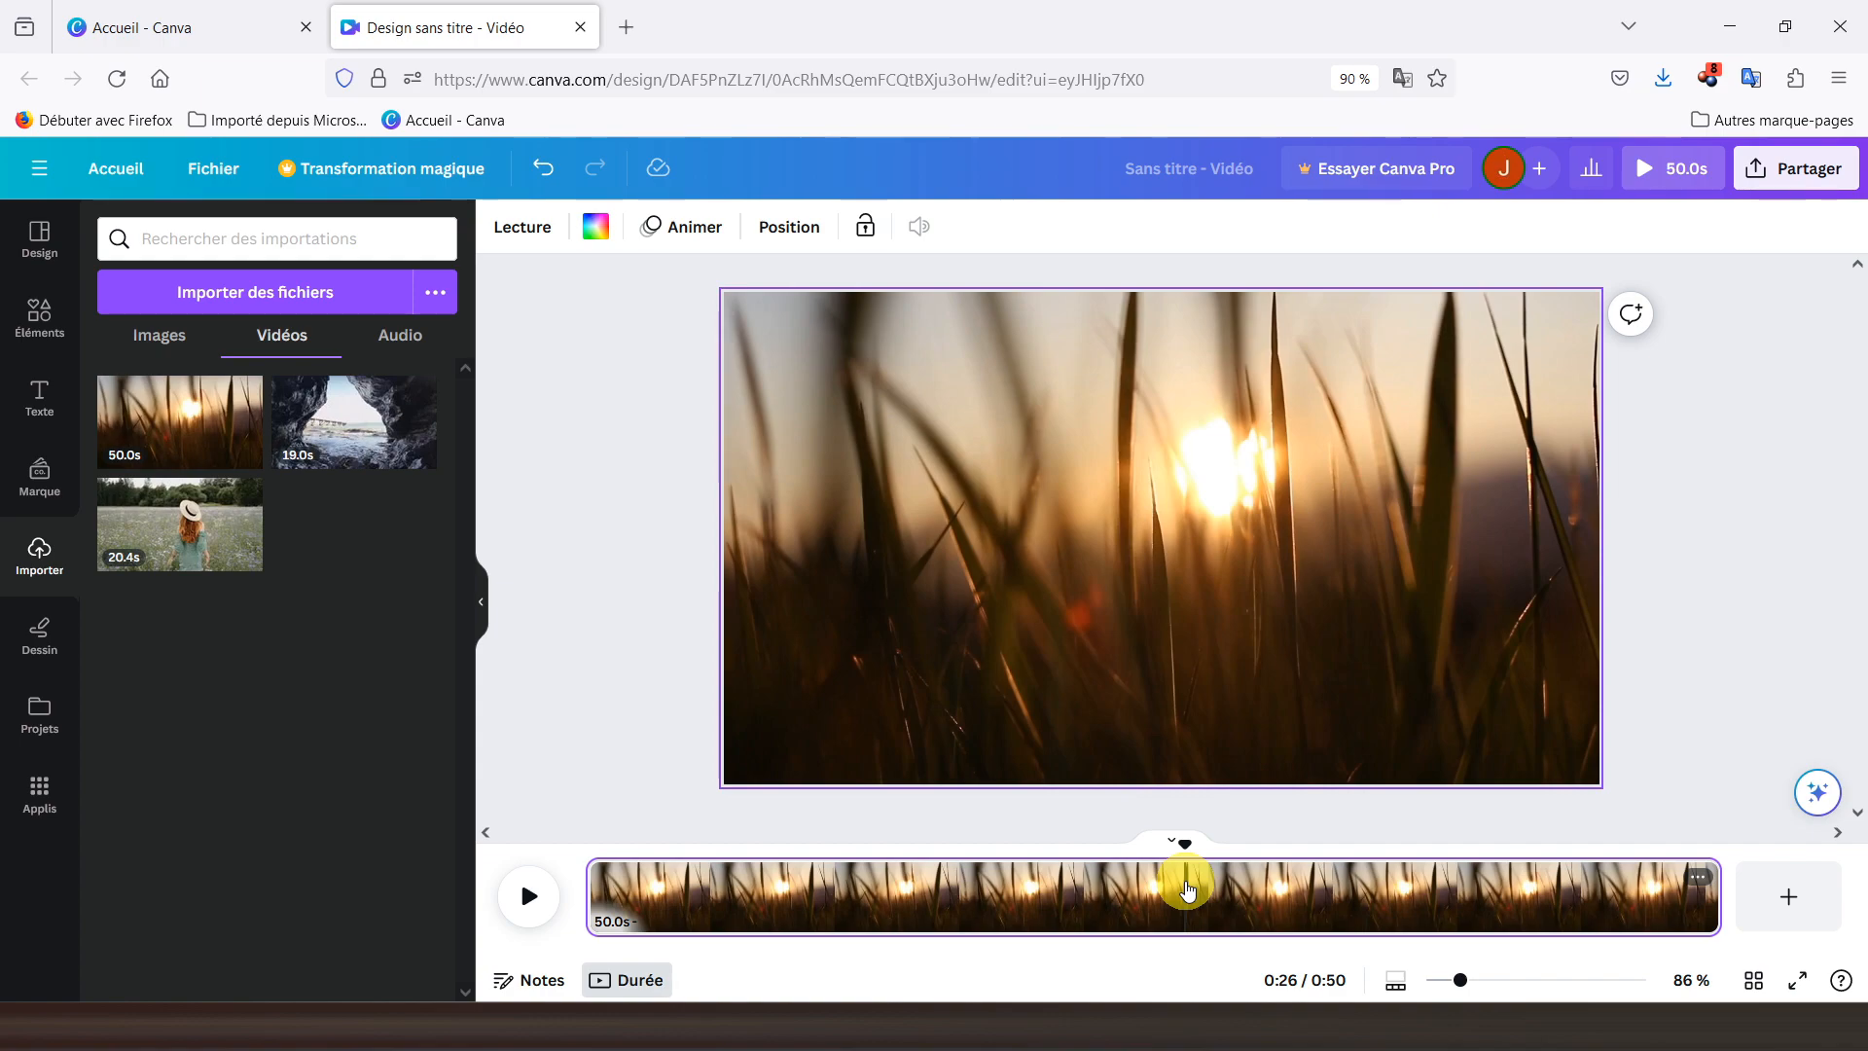
{"action": "right_click", "coordinate": [1187, 872]}
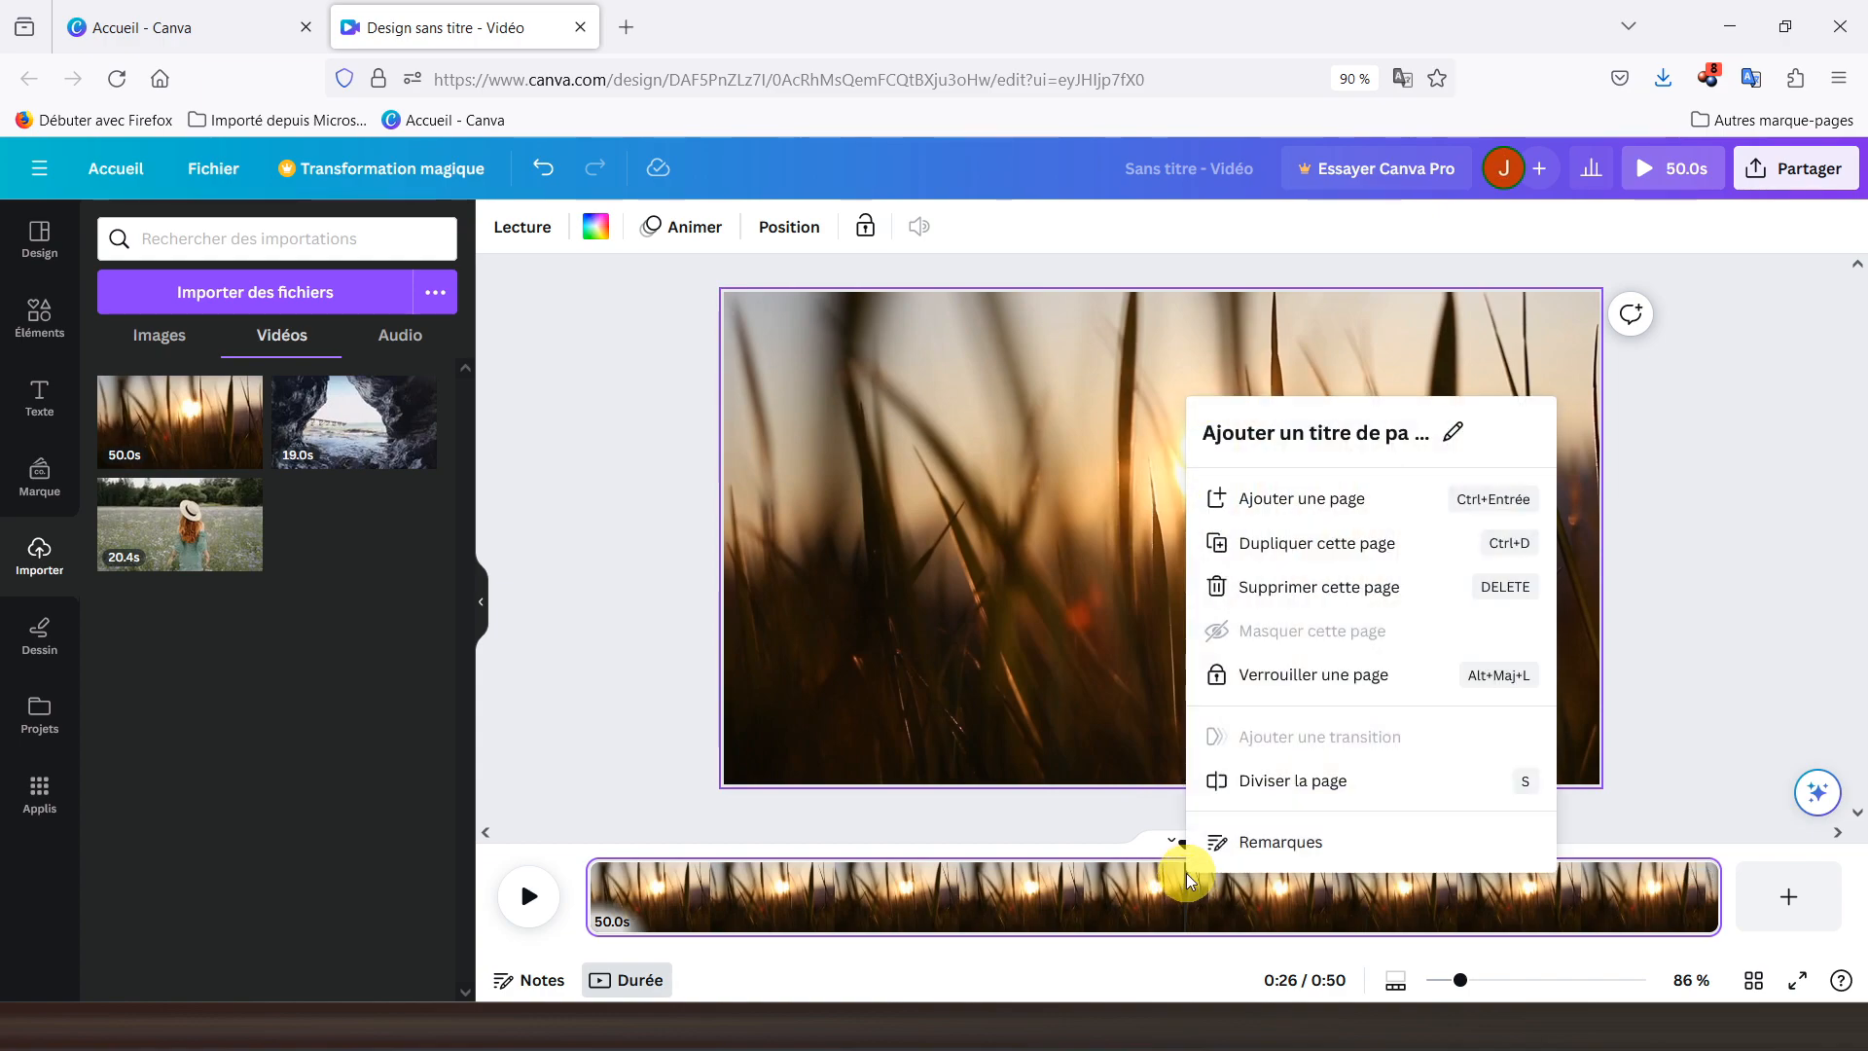
{"action": "left_click", "coordinate": [1272, 805]}
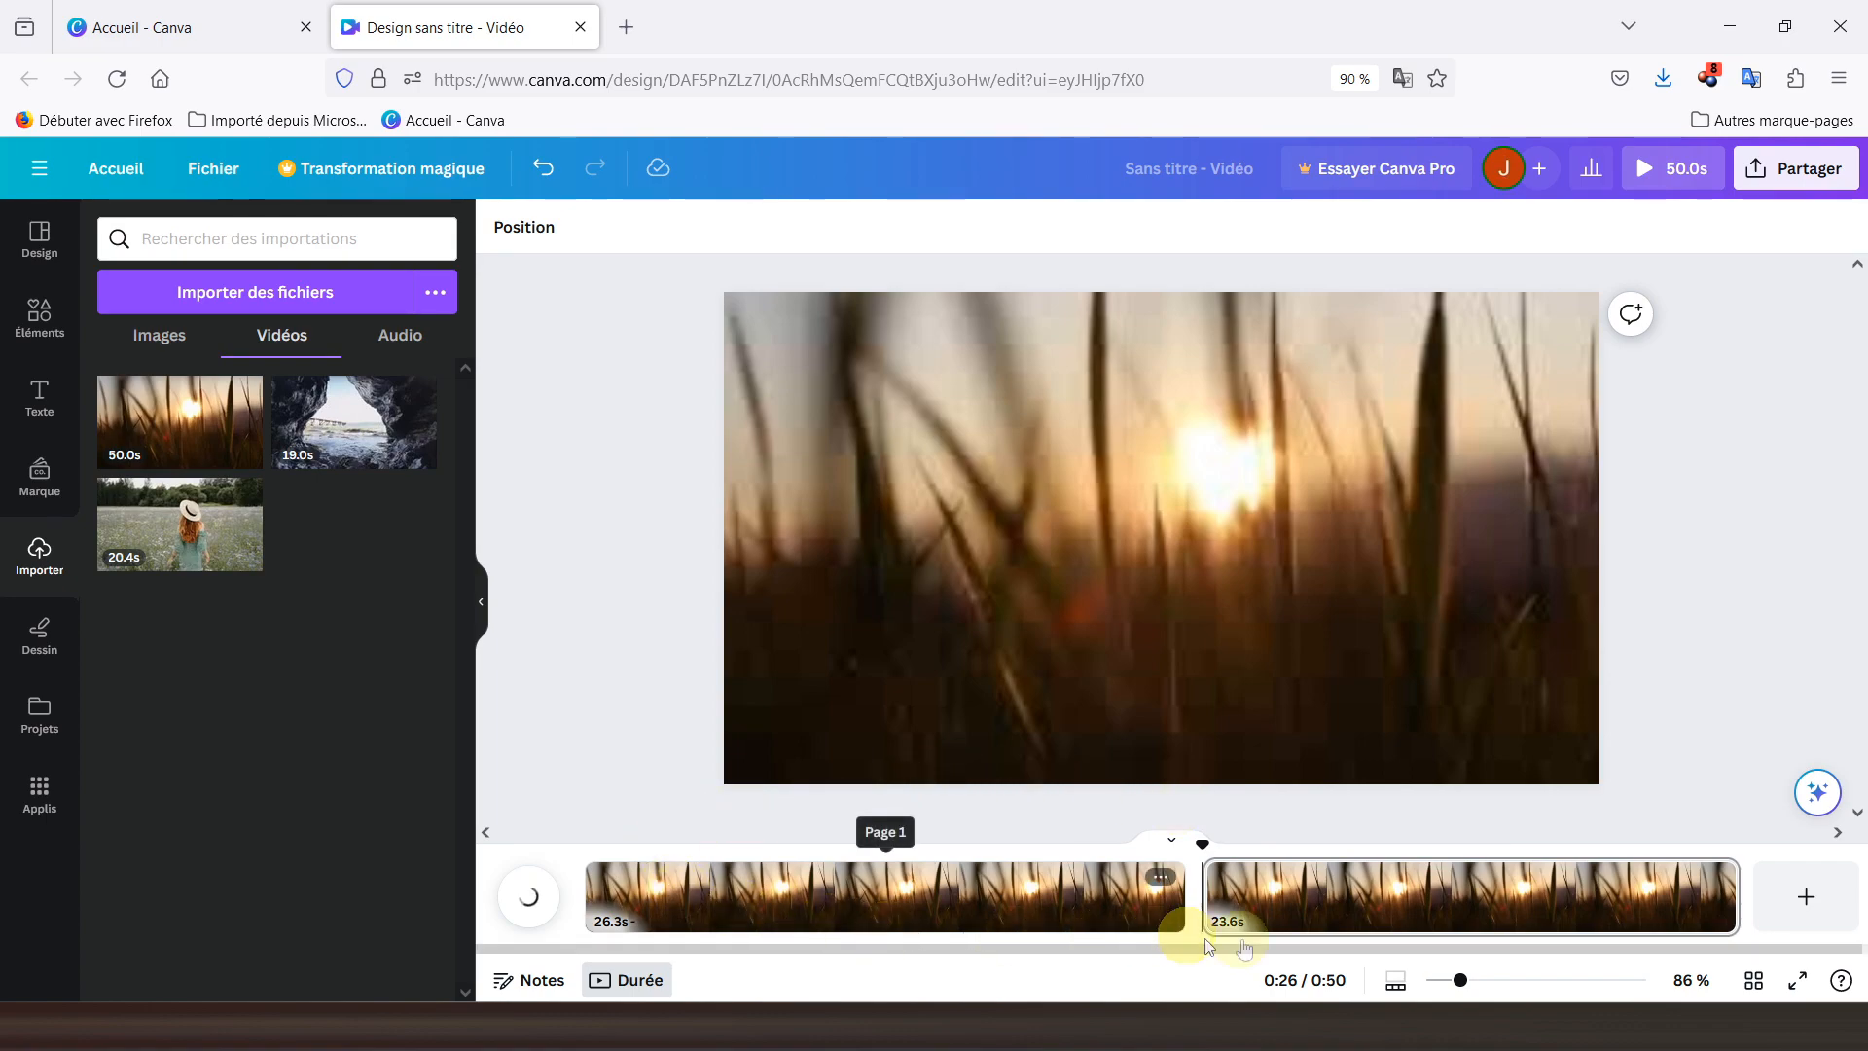
{"action": "left_click", "coordinate": [1306, 887]}
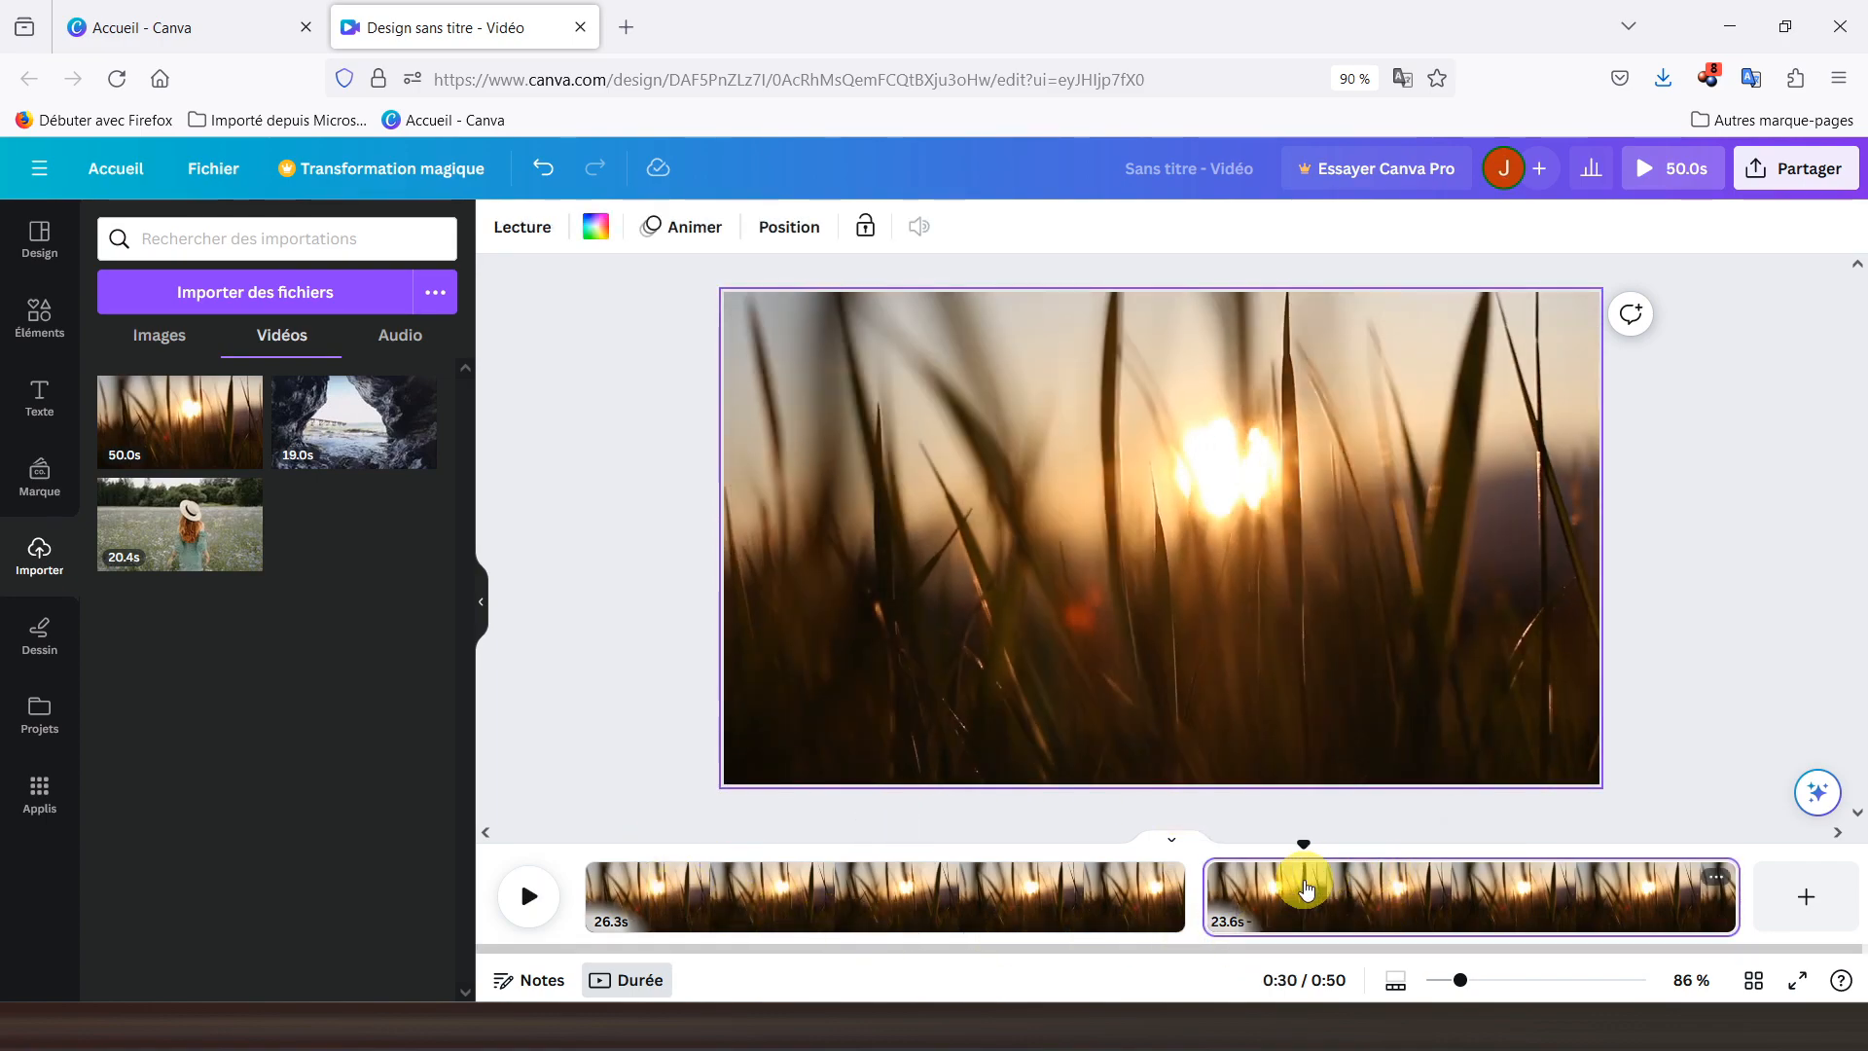
{"action": "key", "text": "Delete"}
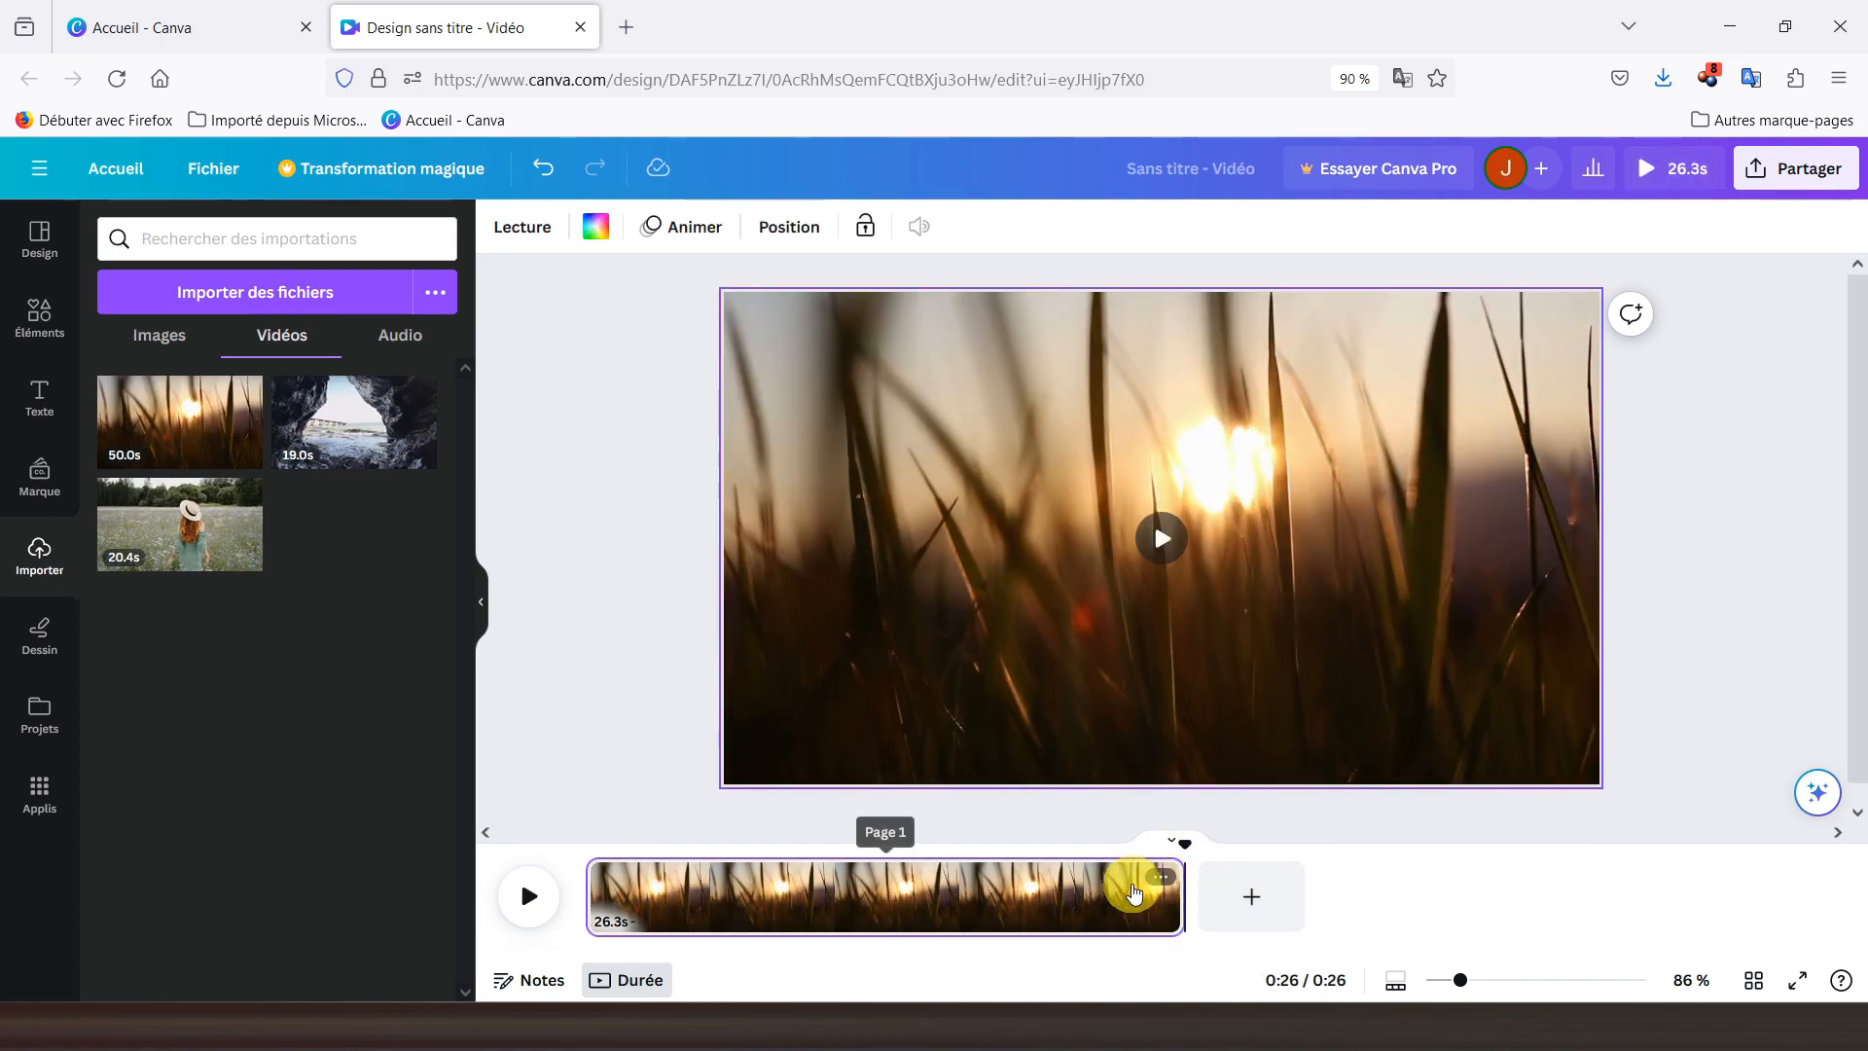
{"action": "left_click", "coordinate": [589, 445]}
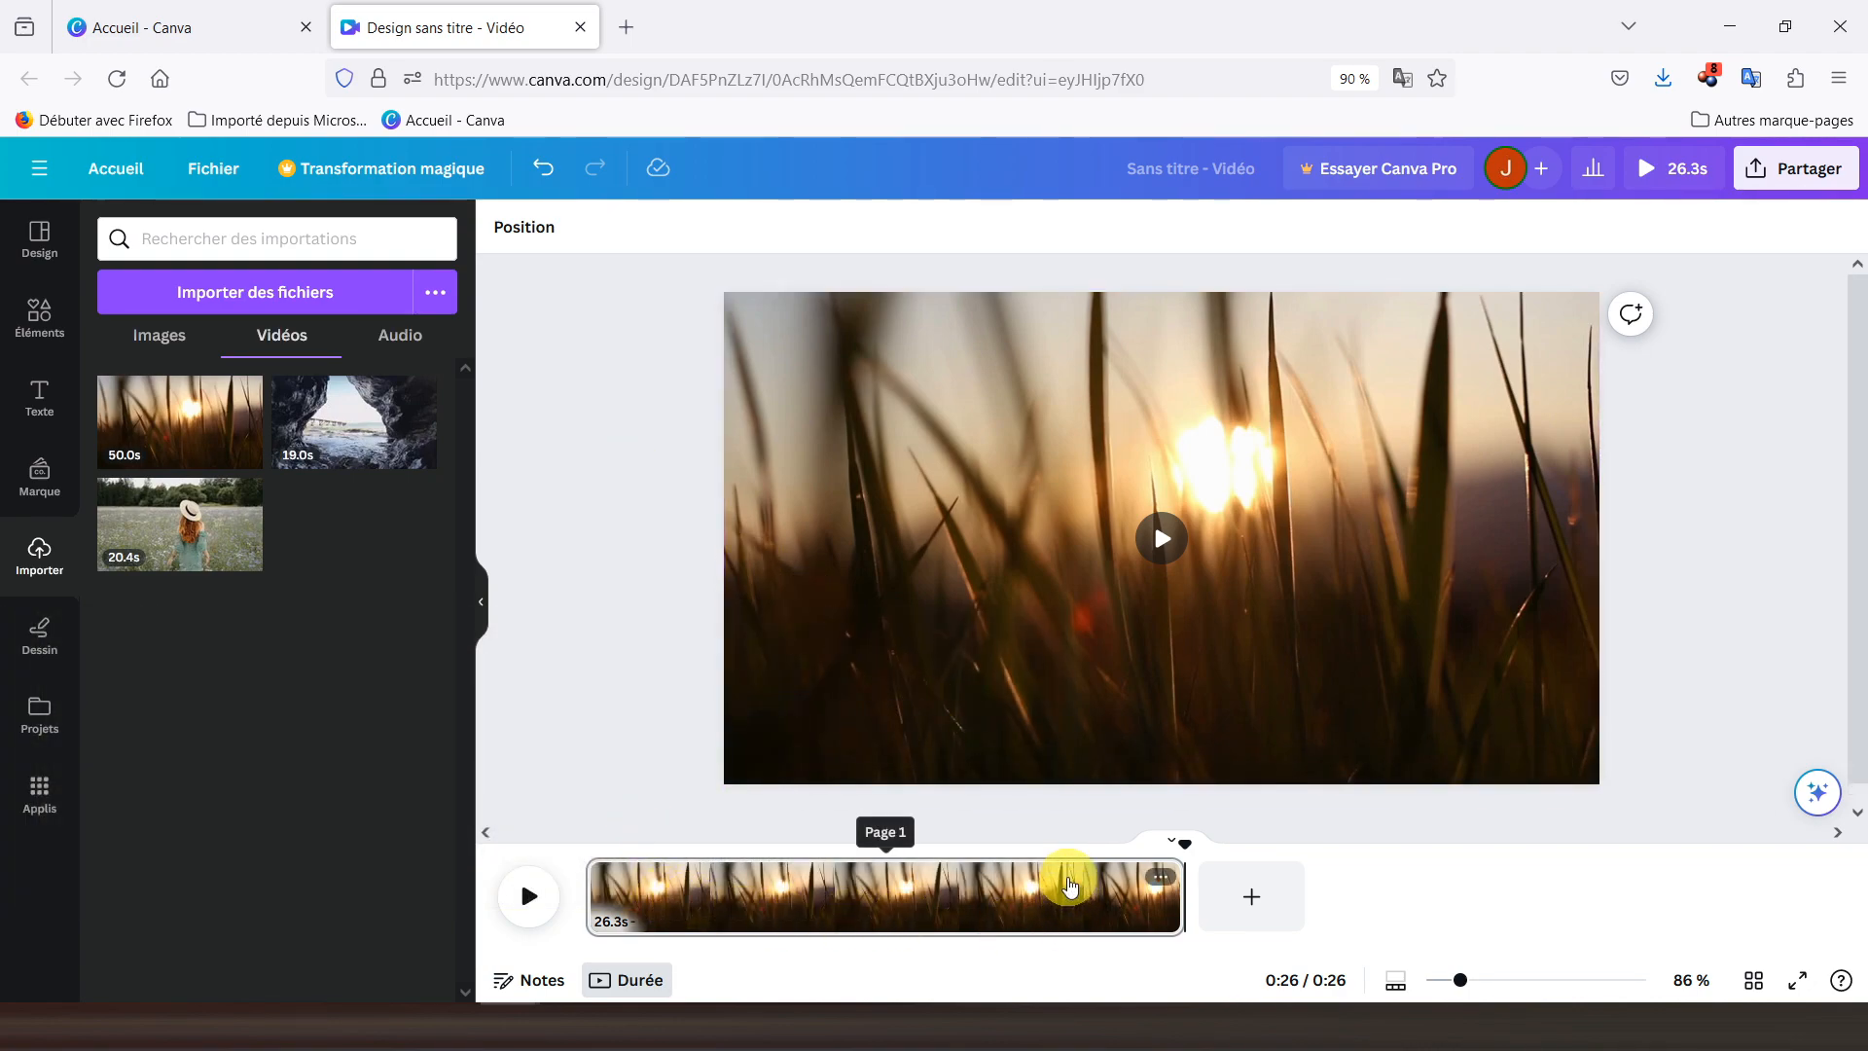
Add the uploaded flower field video as a new page after the sunset clip and scrub across the junction between them.
{"action": "left_click_drag", "start_coordinate": [117, 534], "coordinate": [1245, 905]}
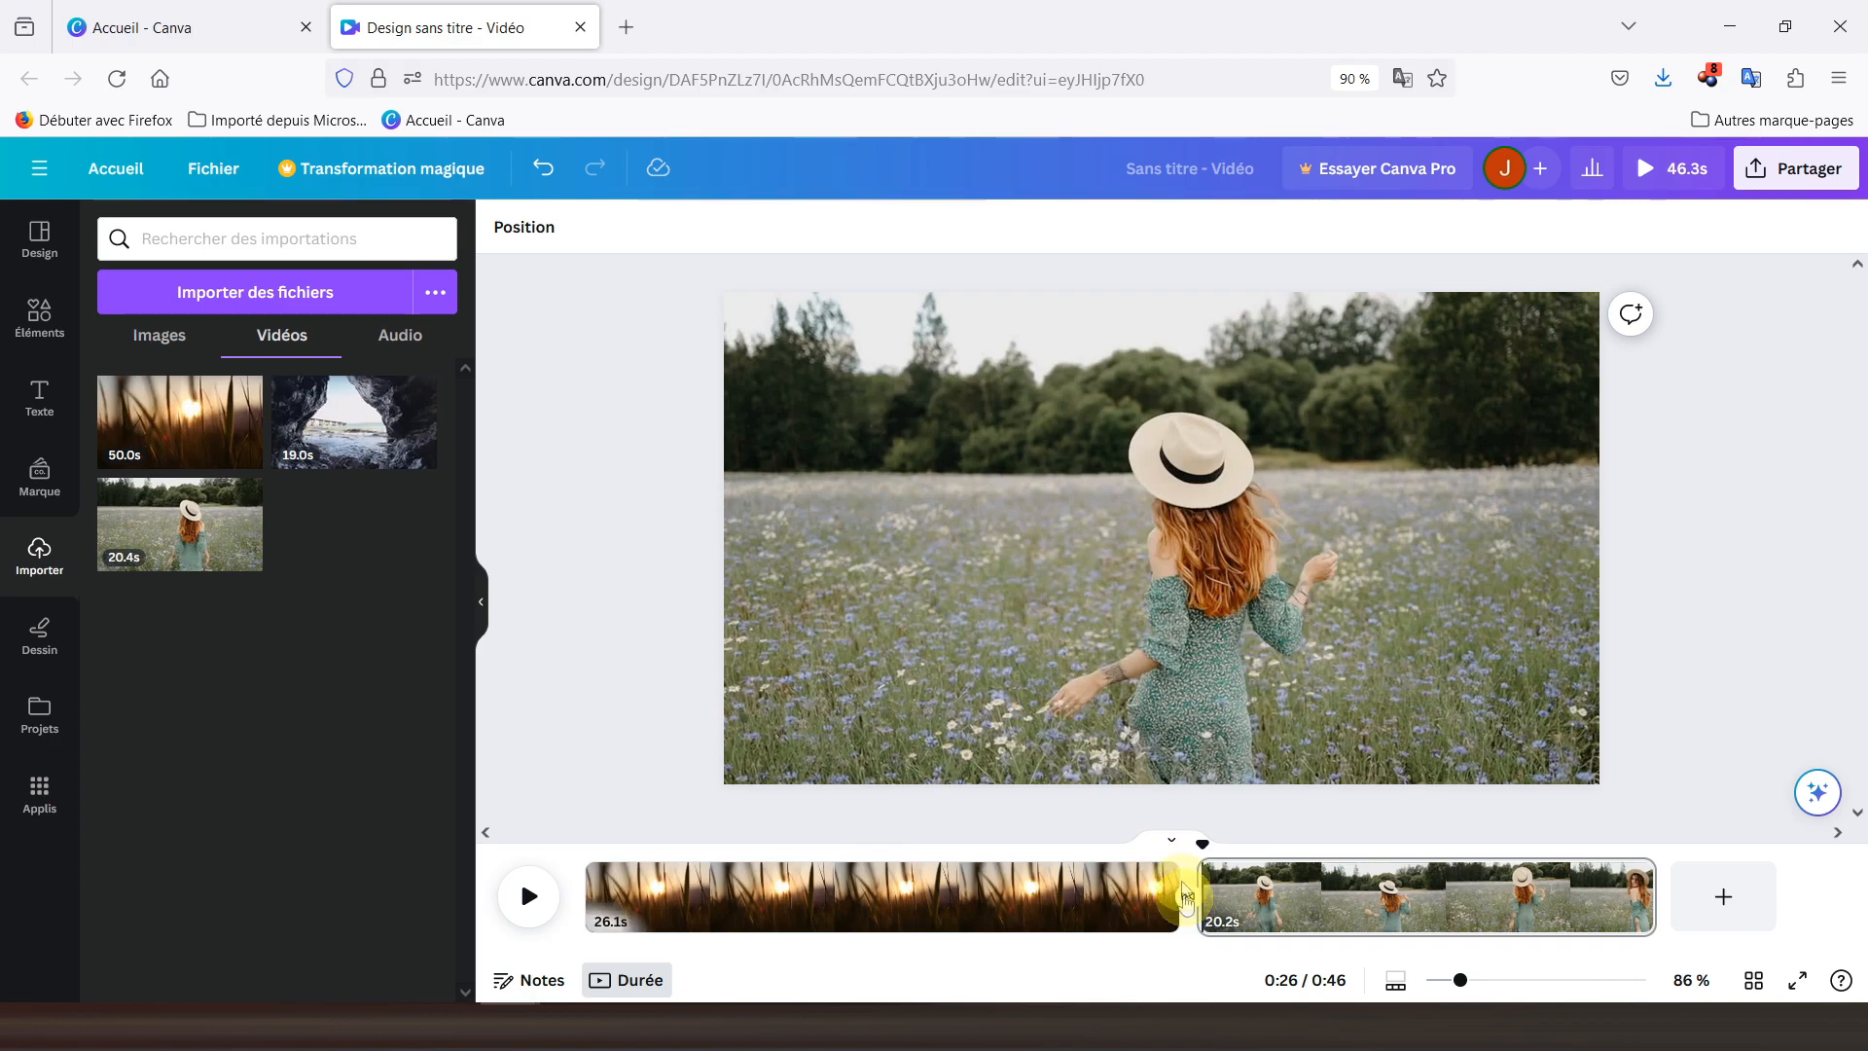
{"action": "left_click_drag", "start_coordinate": [1196, 853], "coordinate": [1185, 855]}
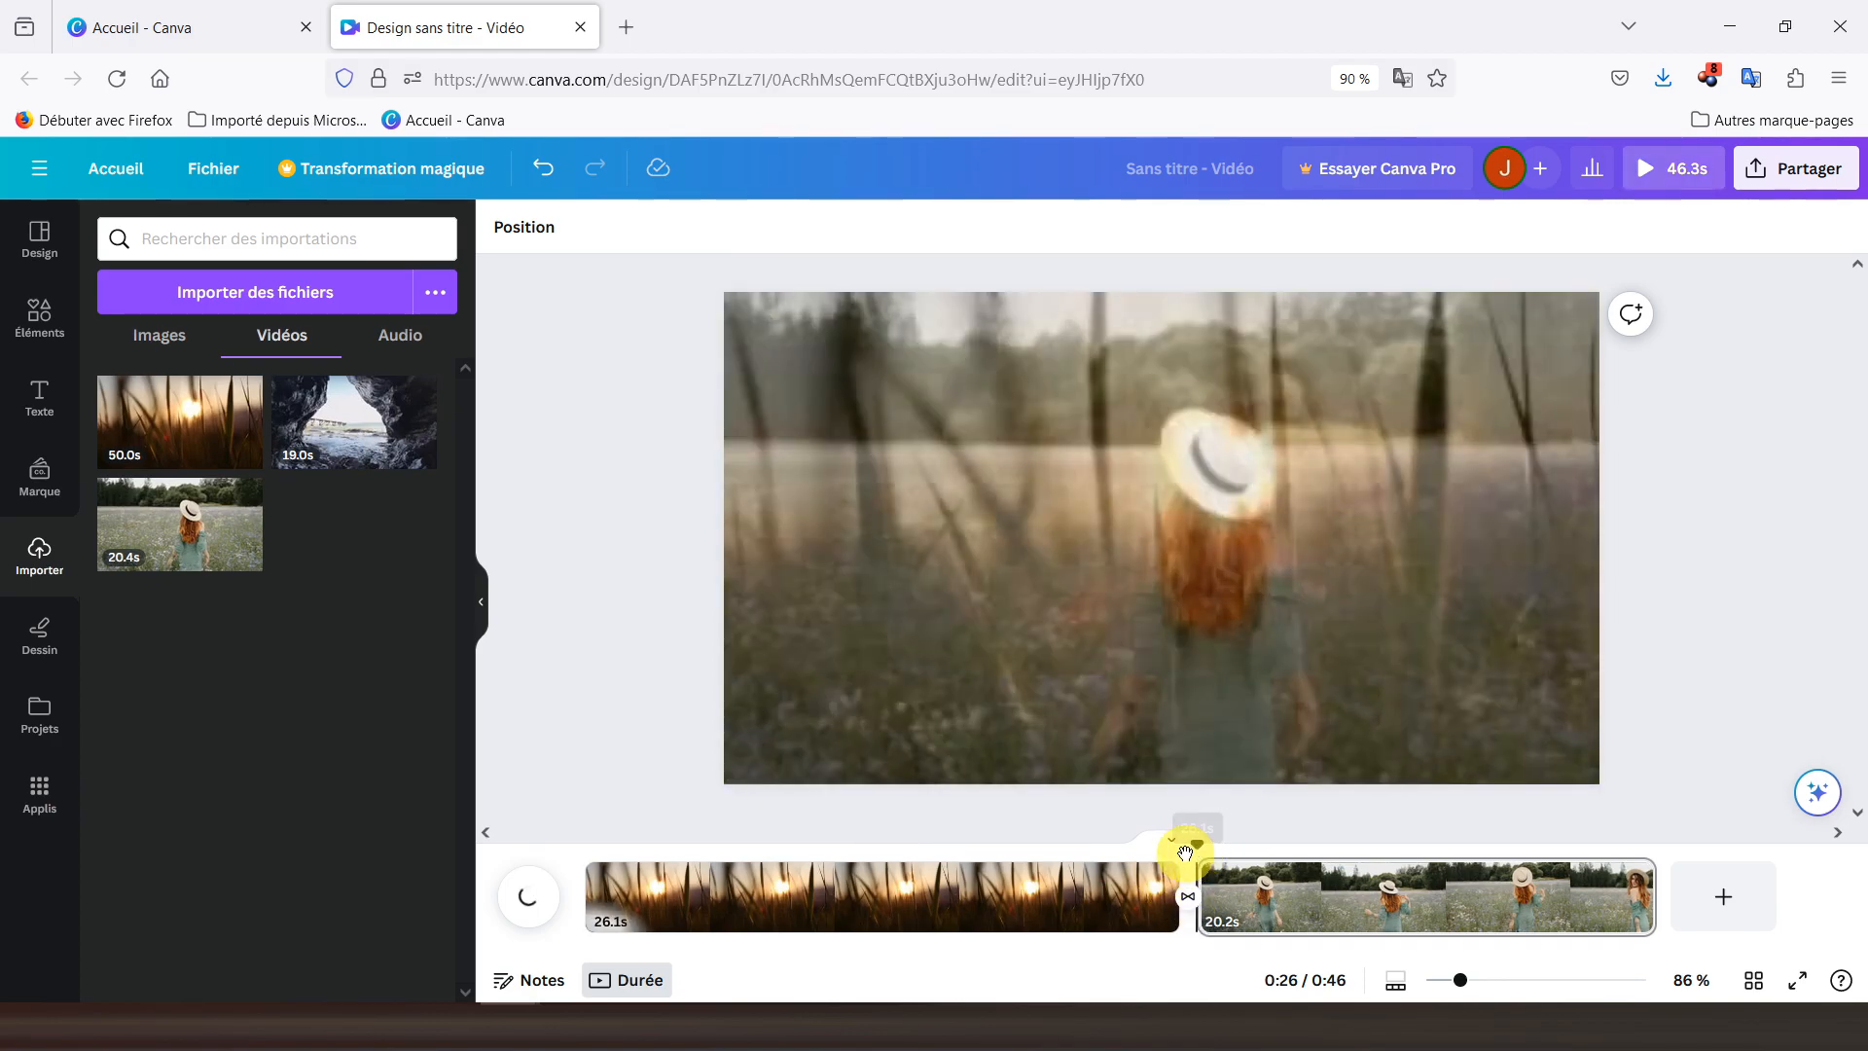
Change the transition between the two clips to Glisser and play it back from 0:24.
{"action": "mouse_move", "coordinate": [1186, 925]}
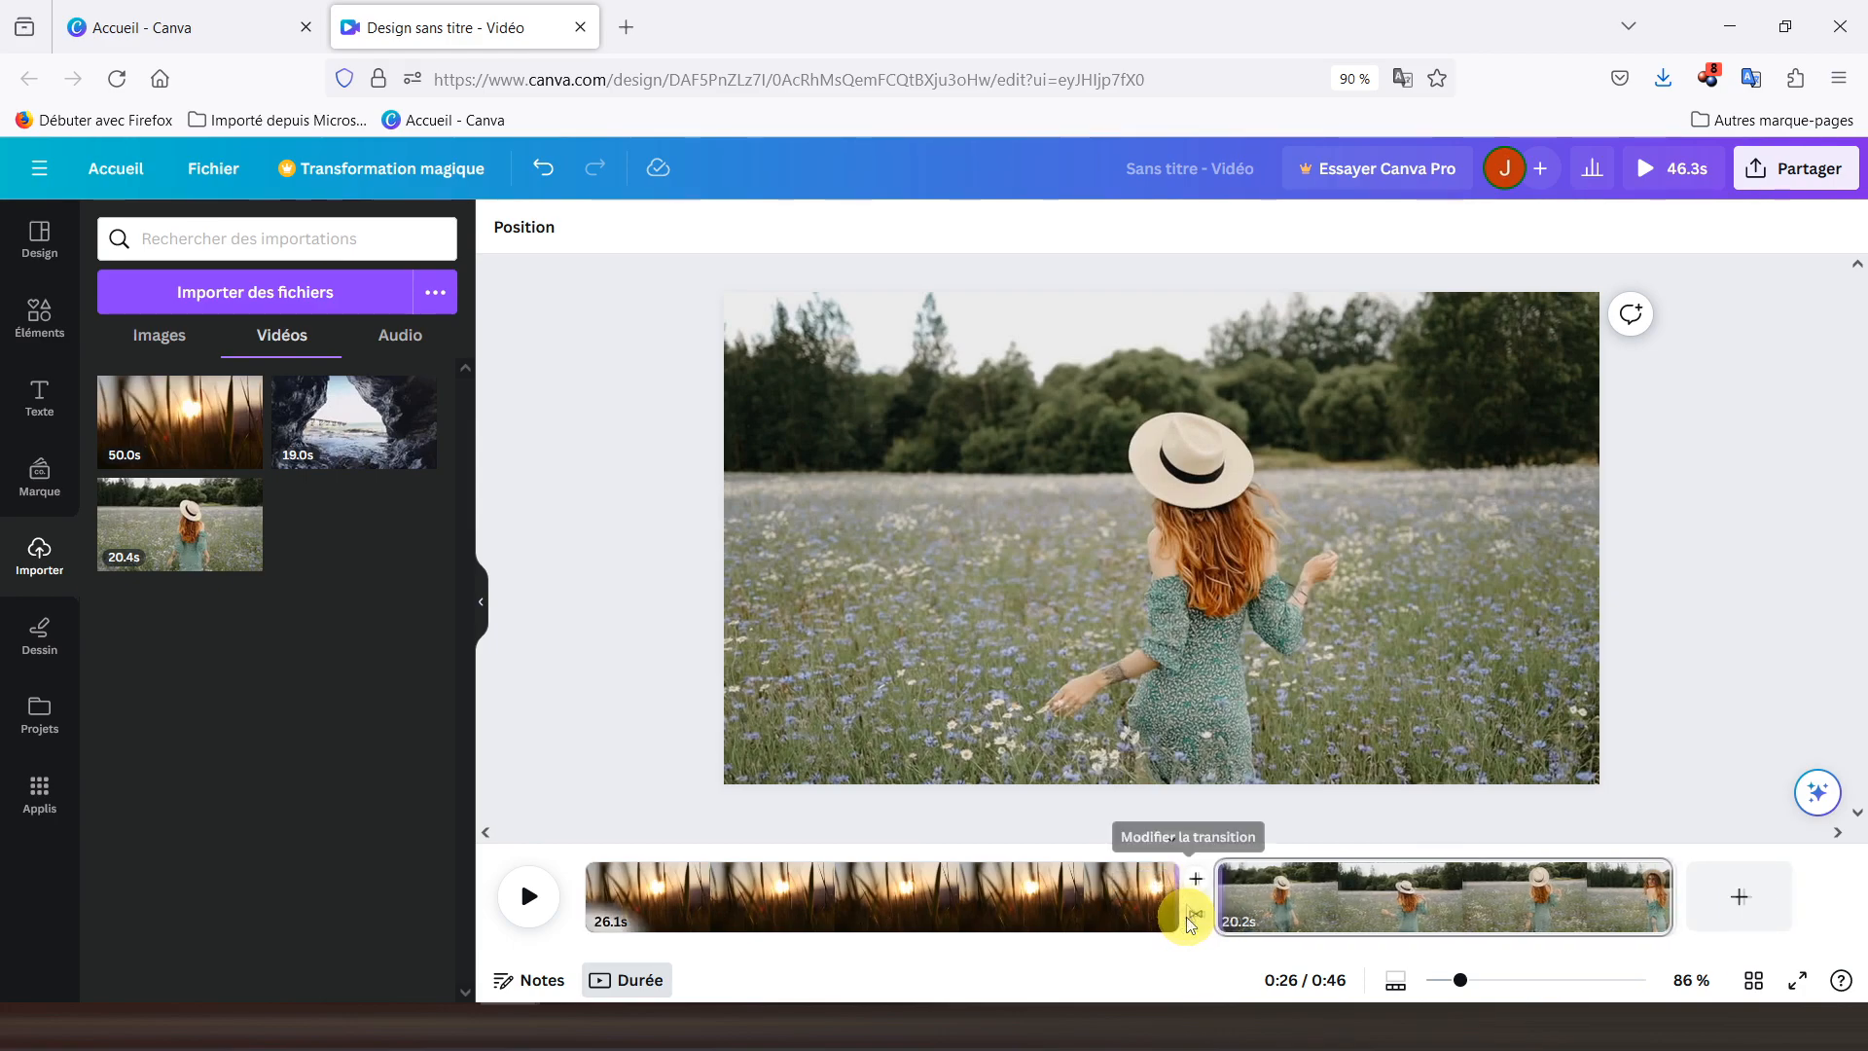
{"action": "left_click", "coordinate": [1202, 920]}
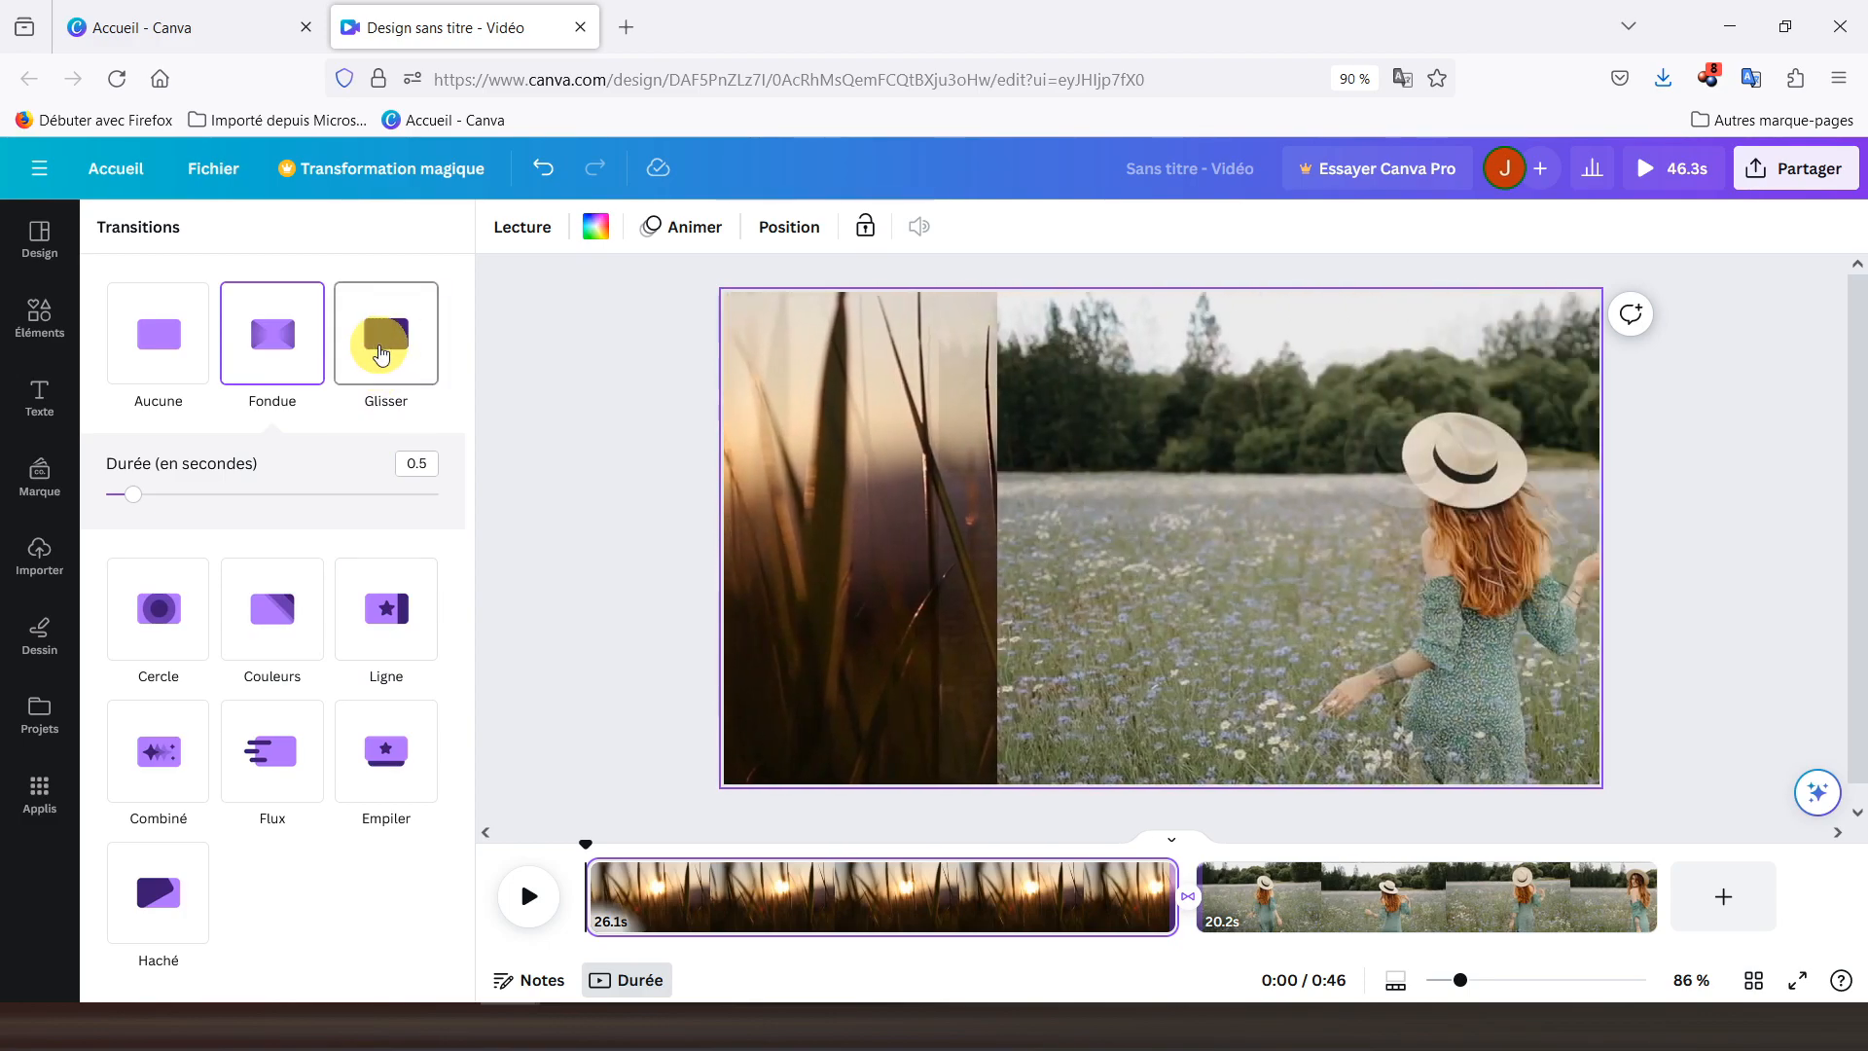
{"action": "left_click", "coordinate": [381, 354]}
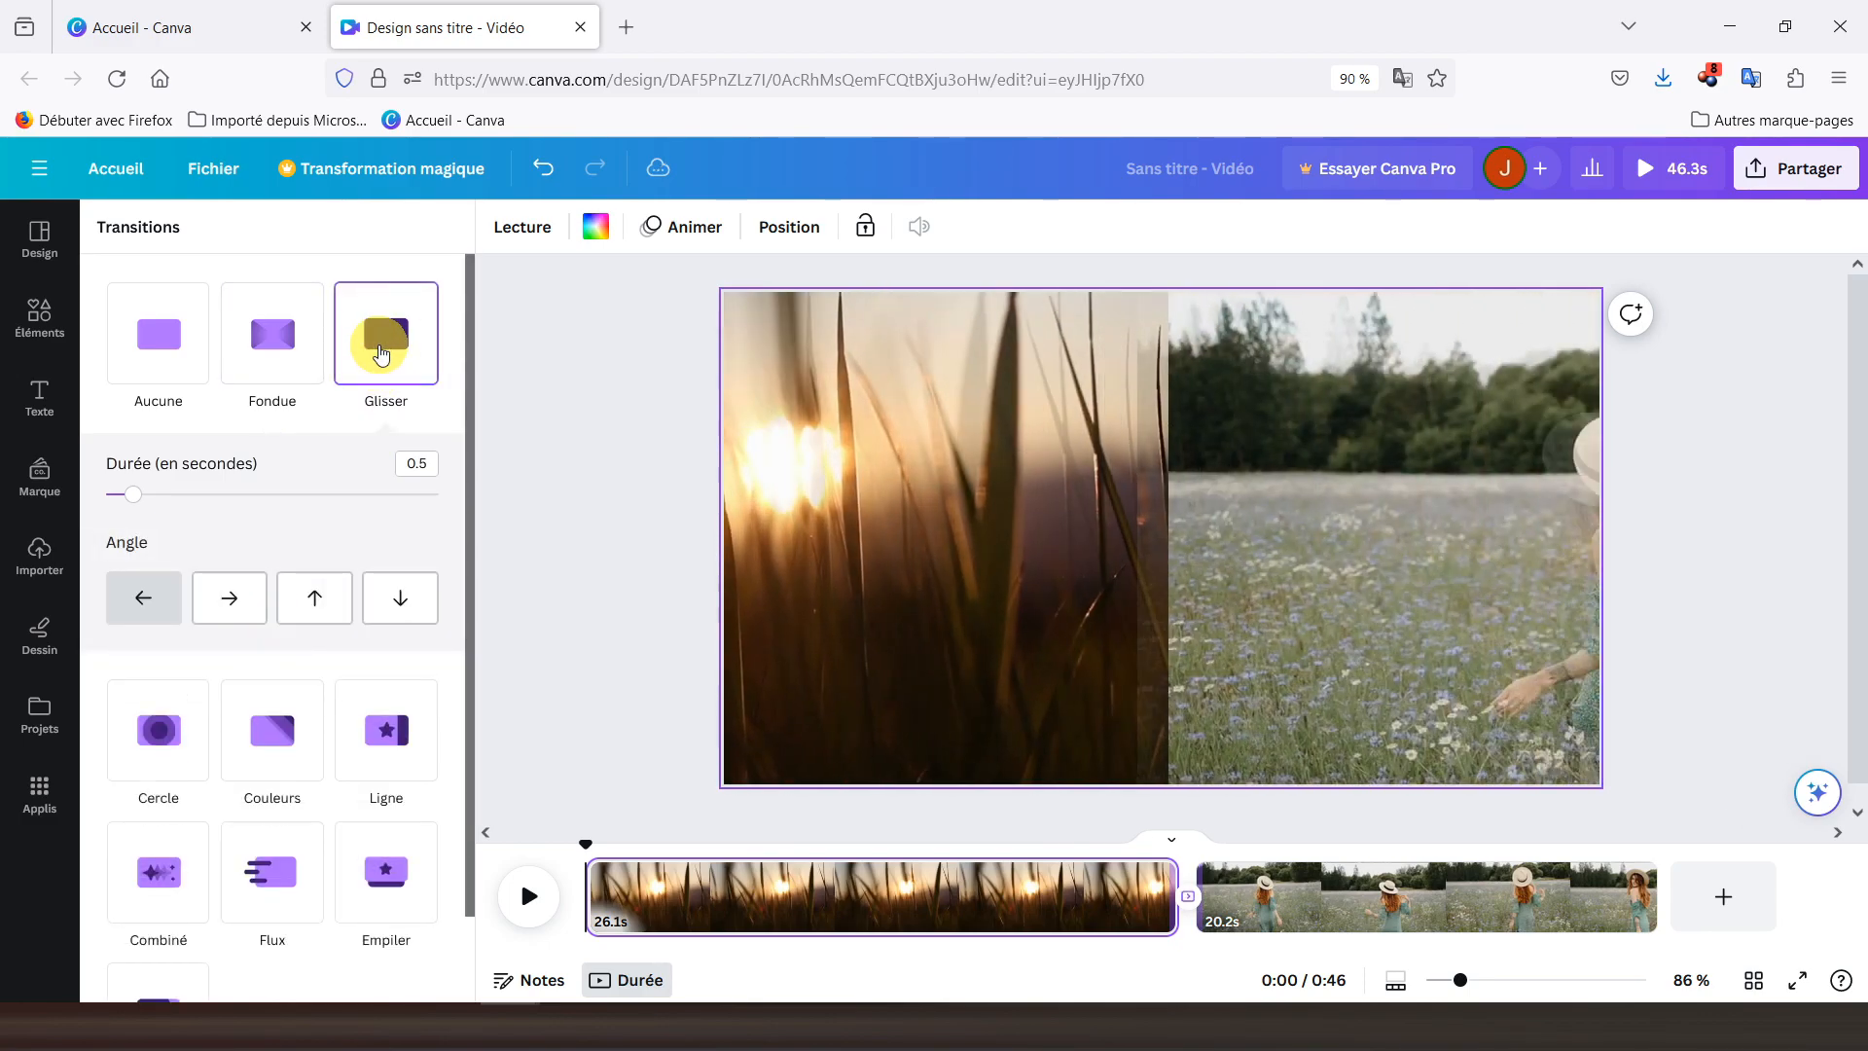
{"action": "left_click", "coordinate": [1138, 856]}
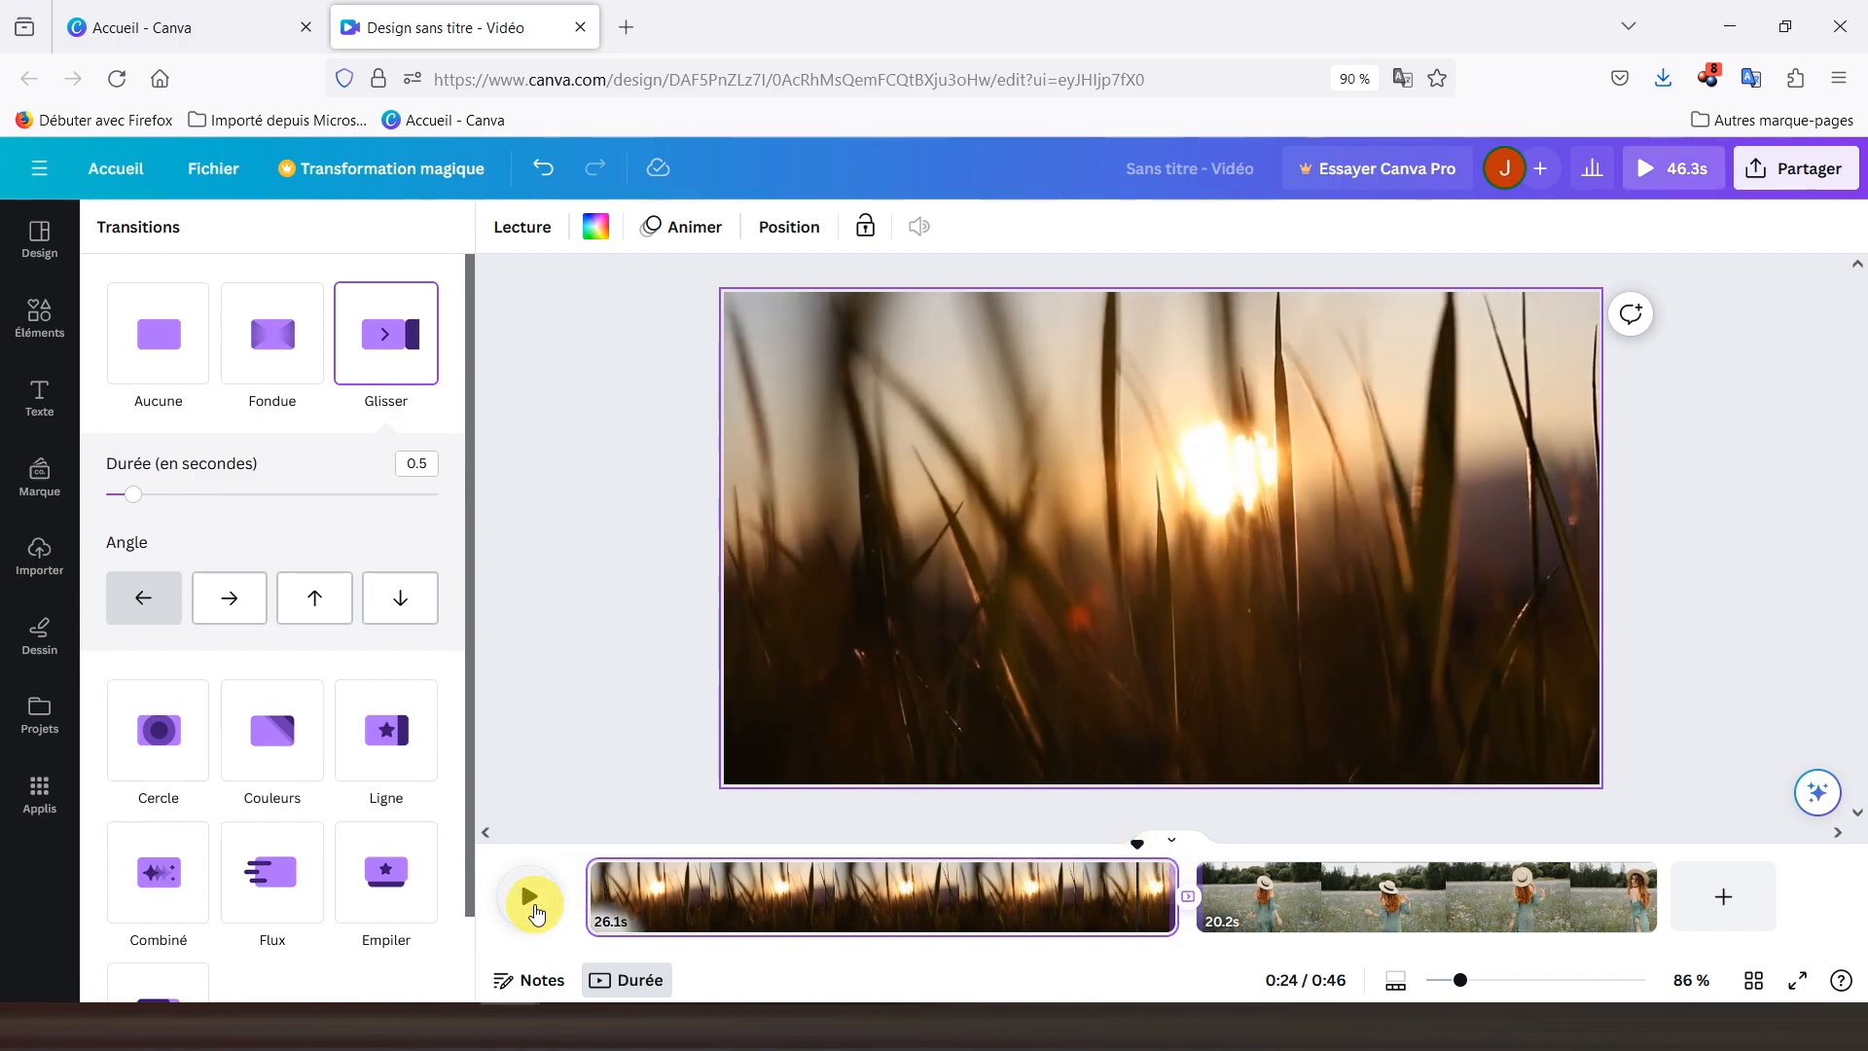
{"action": "left_click", "coordinate": [533, 905]}
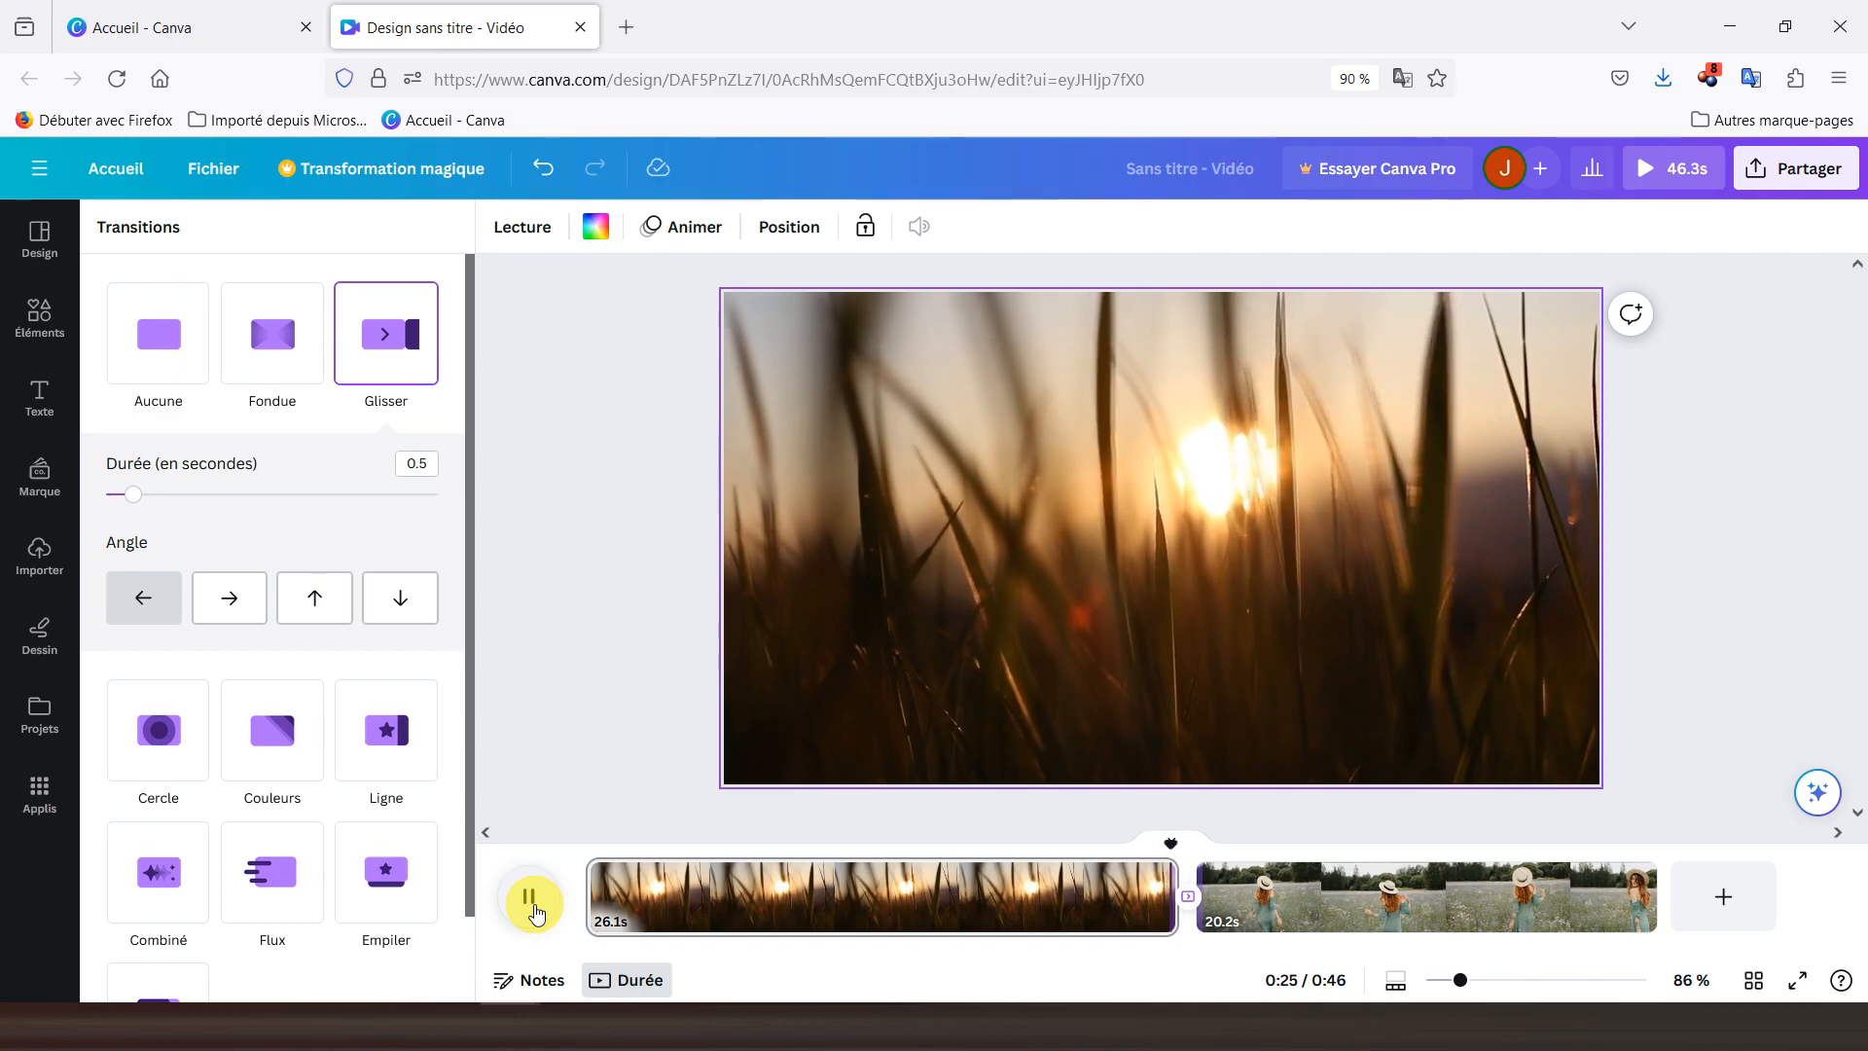